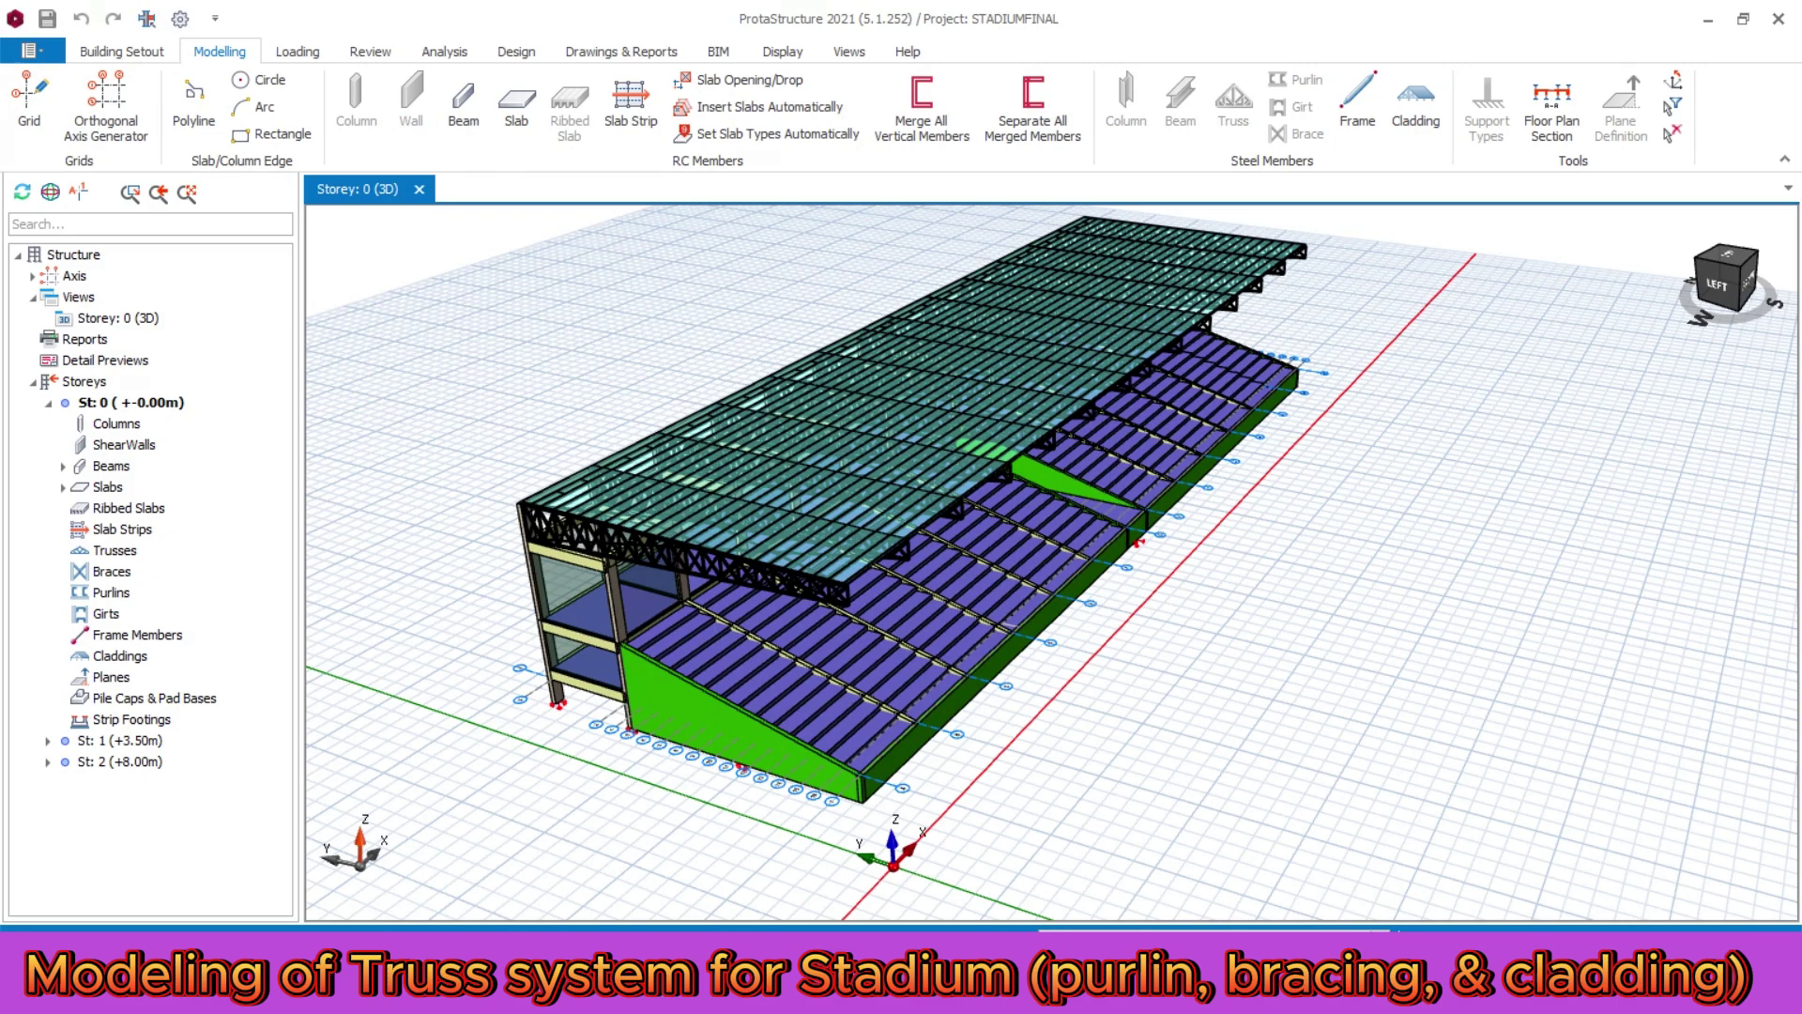
- Examine the completed stadium model's roof trusses, purlins, bracing and cladding up close and from several 3D angles
scroll(578, 546, "up", 6)
middle_click_drag(578, 546, 751, 606)
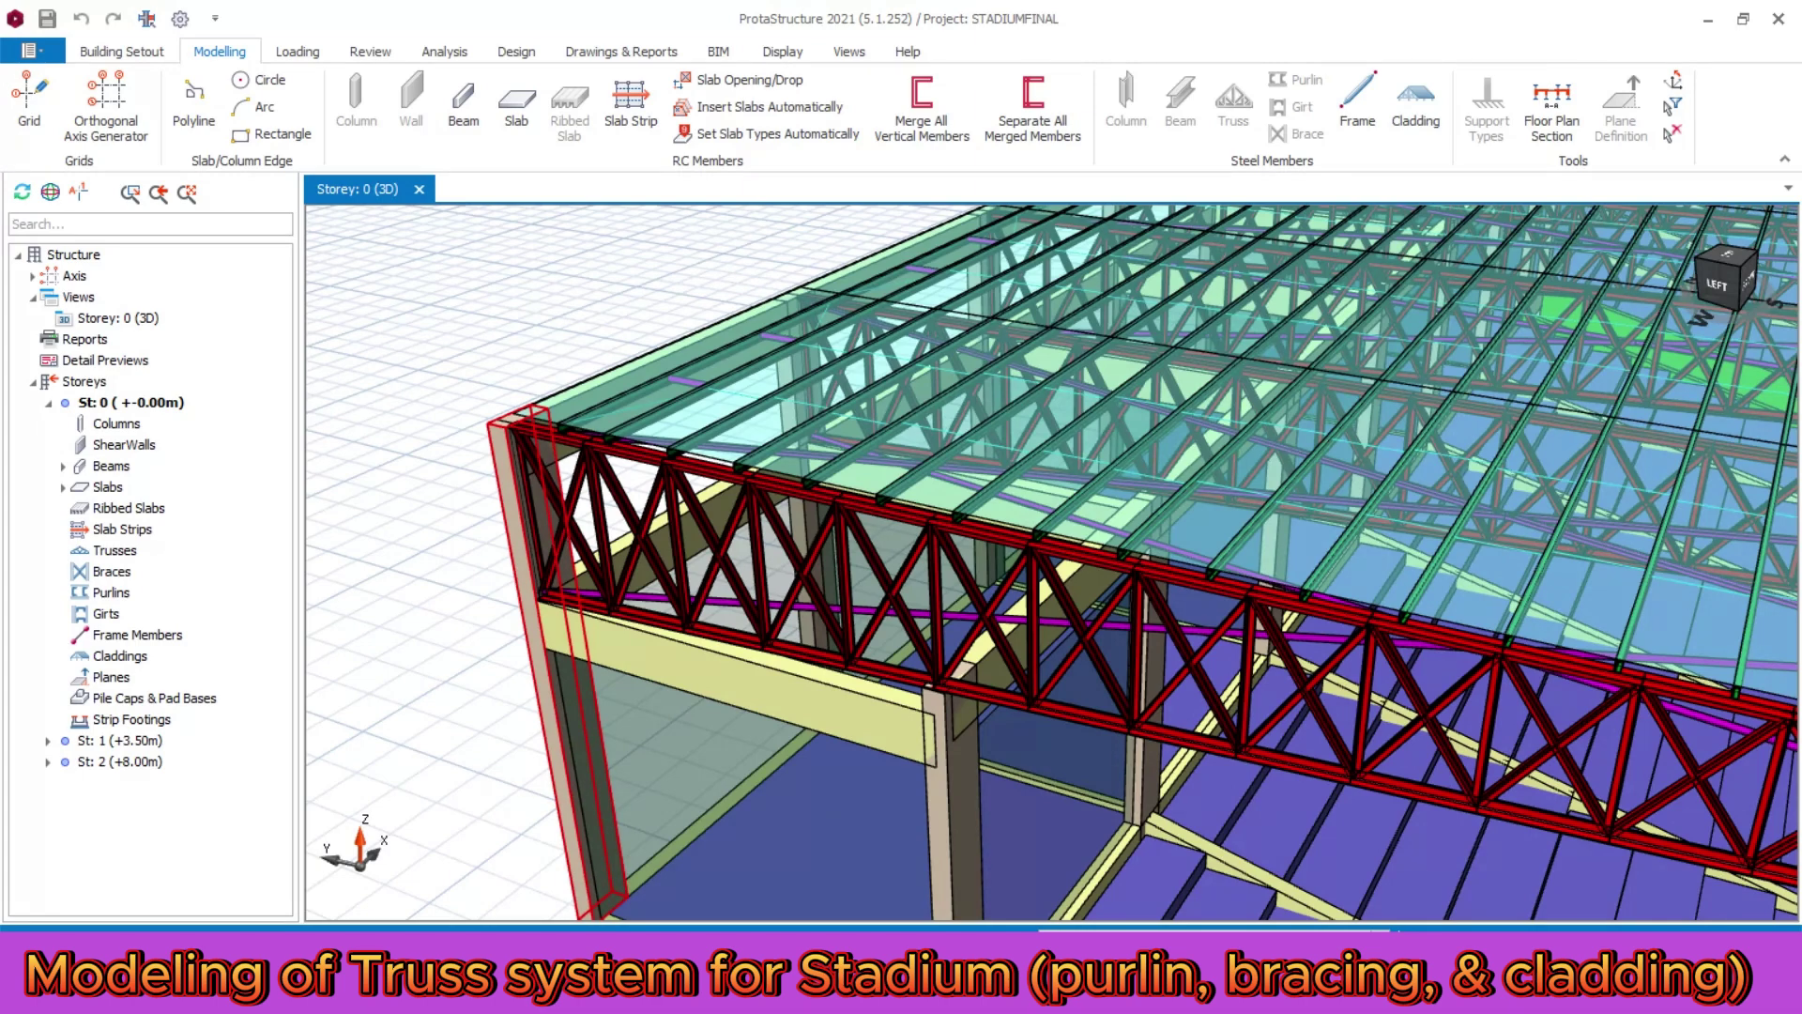
scroll(506, 500, "down", 3)
scroll(1408, 610, "up", 4)
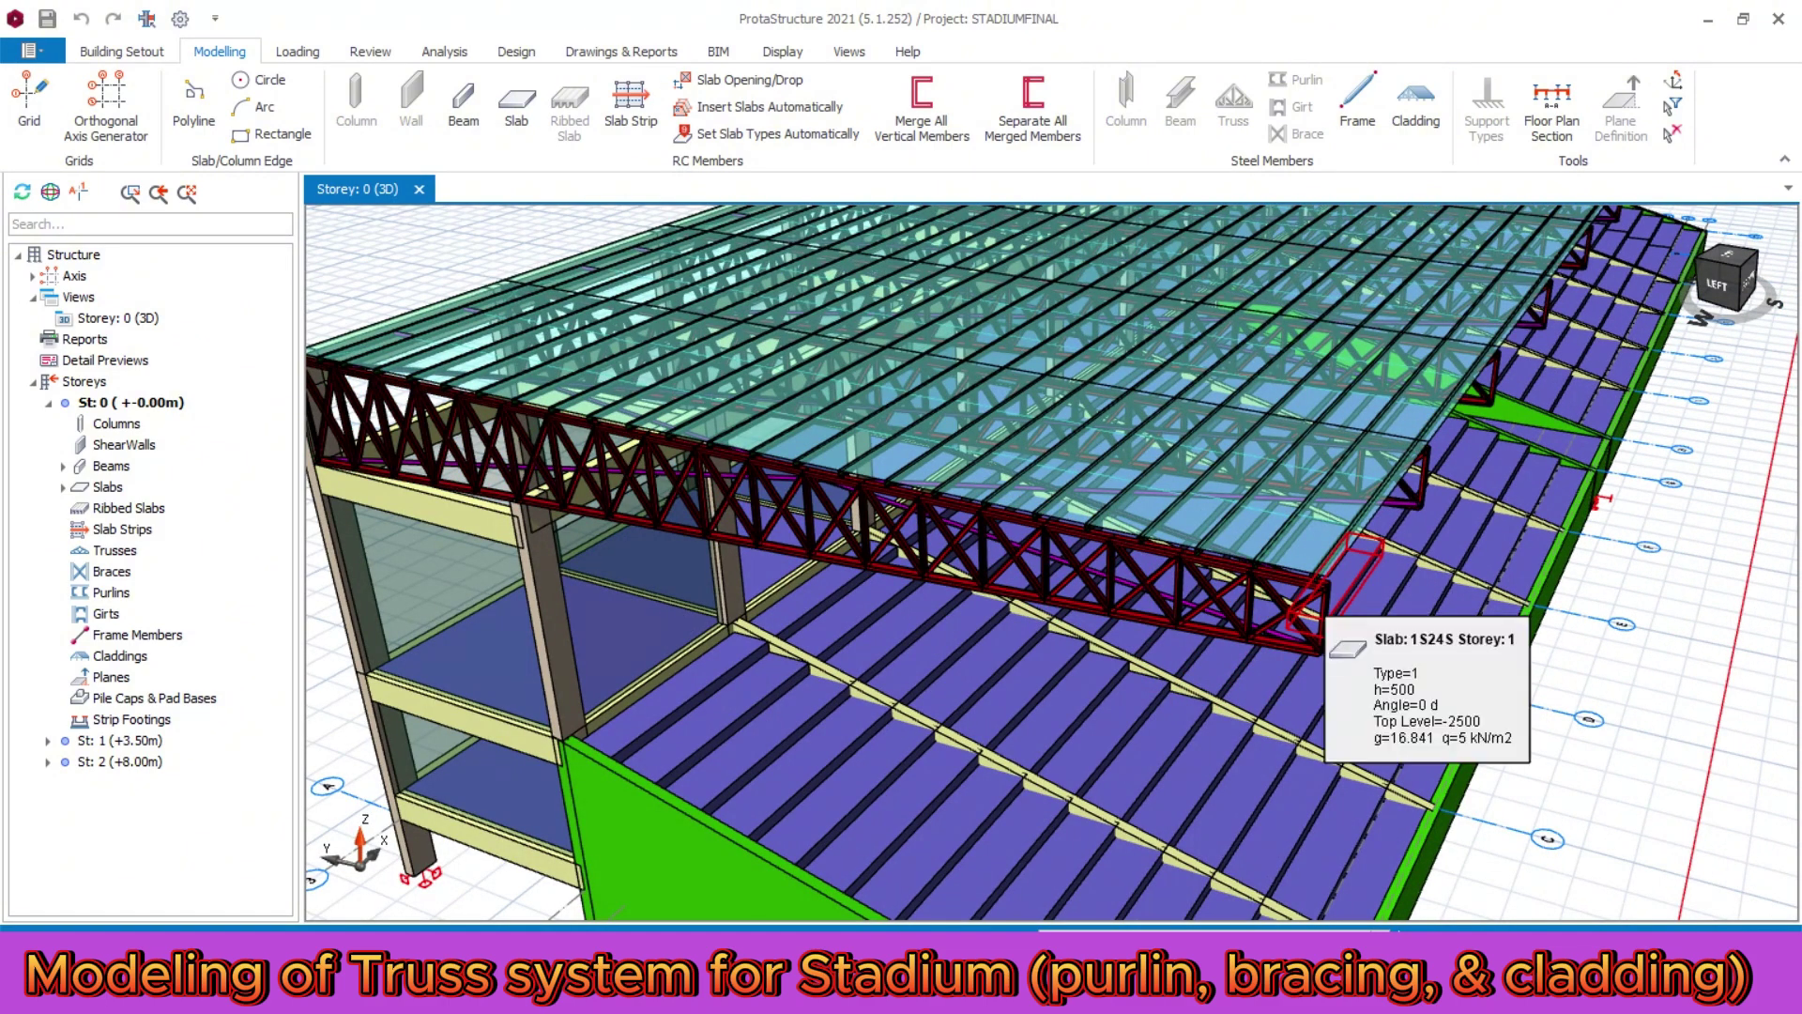
scroll(1300, 624, "down", 2)
scroll(1113, 619, "up", 2)
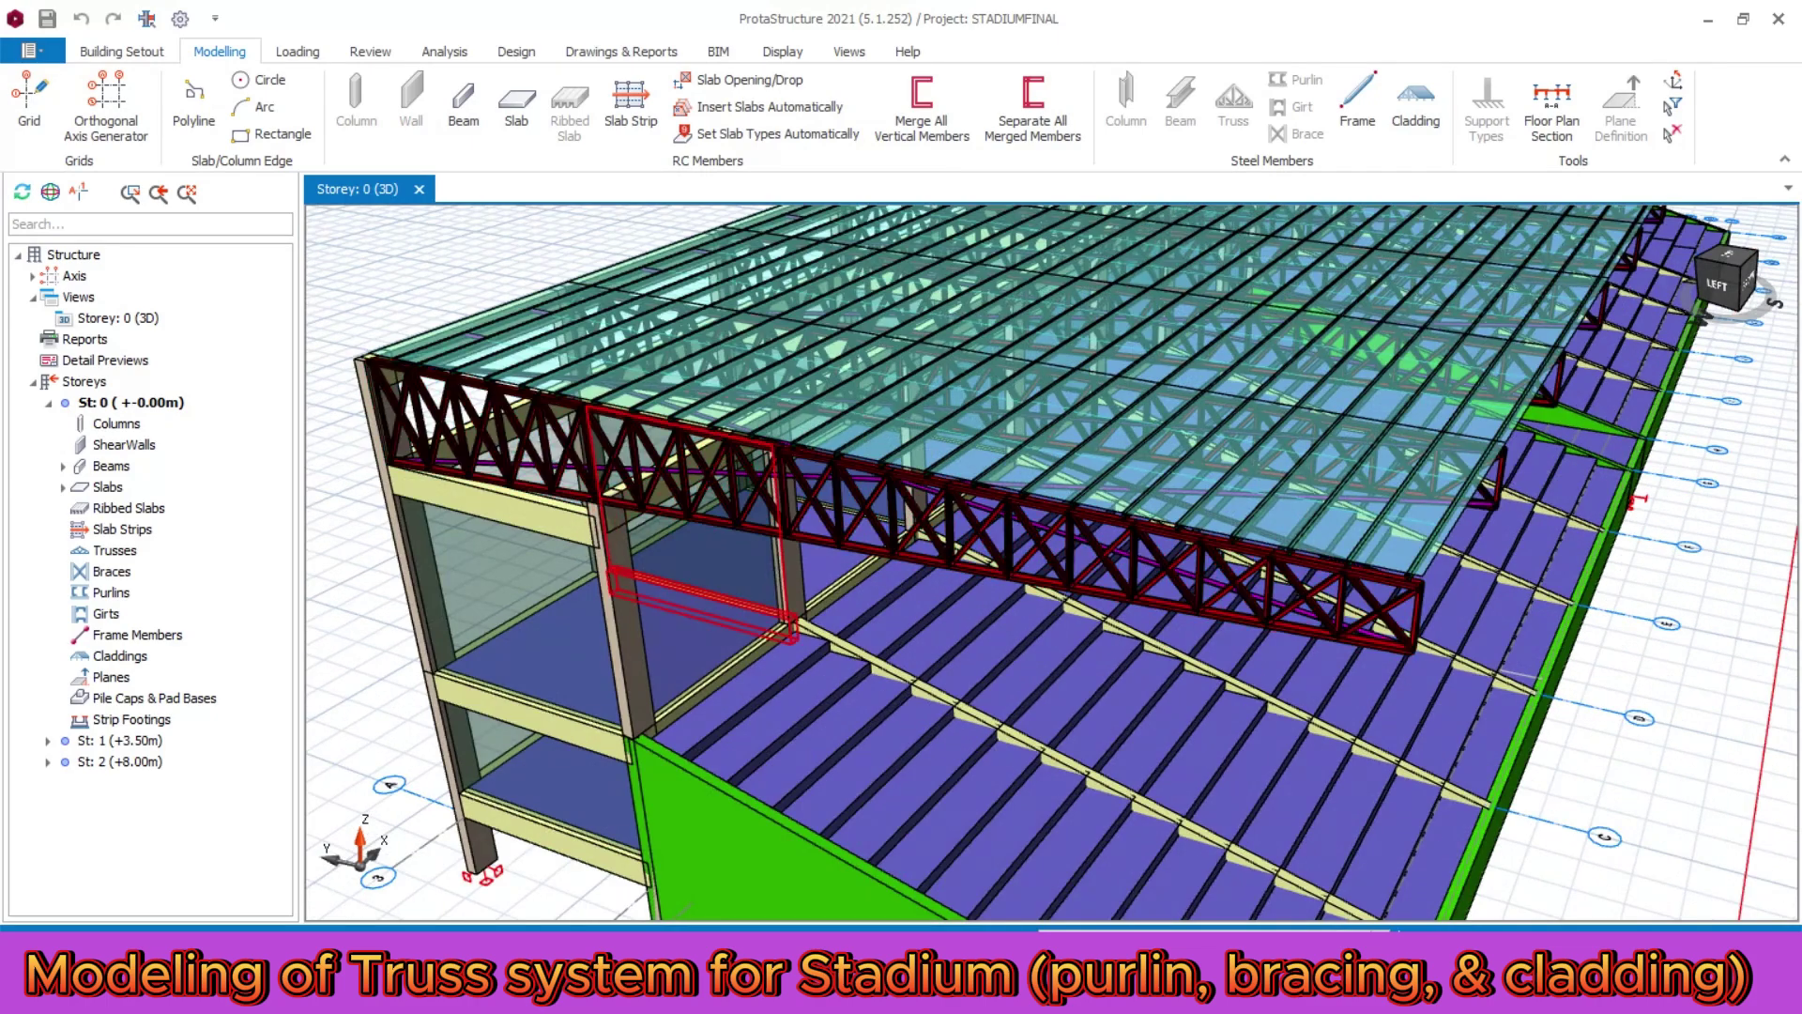
scroll(967, 517, "down", 2)
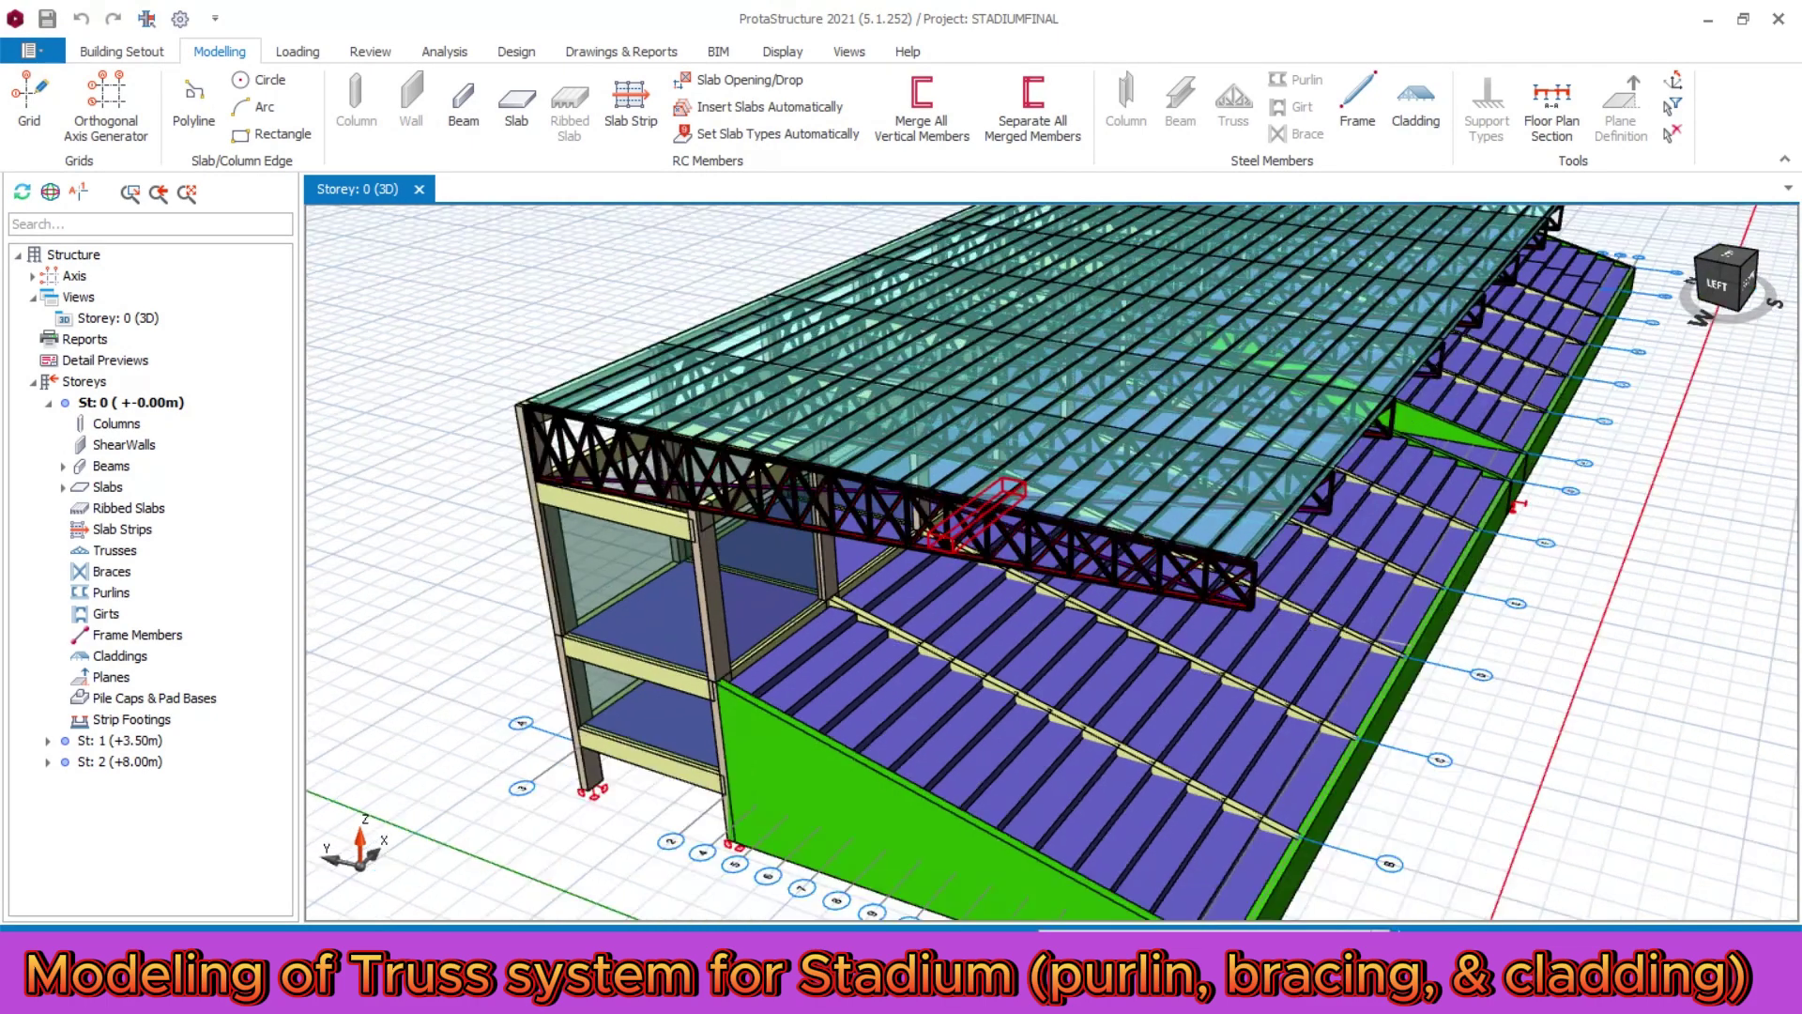
scroll(1061, 399, "up", 3)
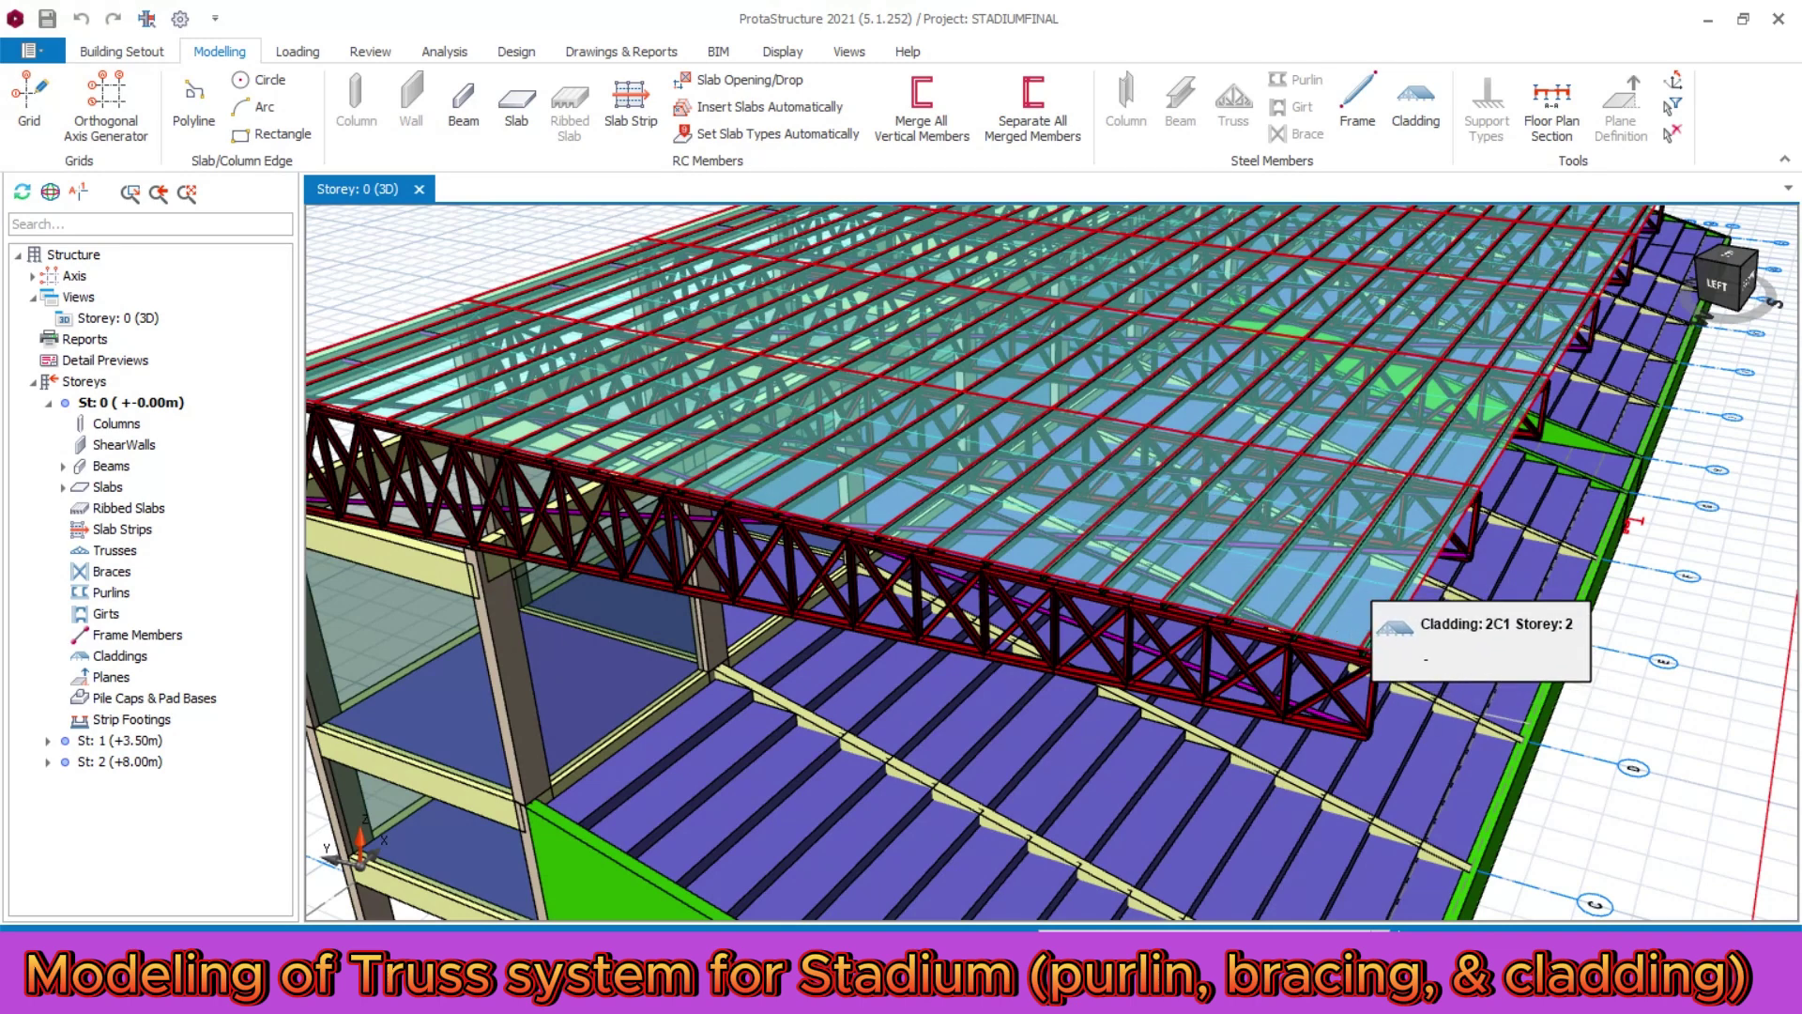
scroll(1220, 568, "down", 3)
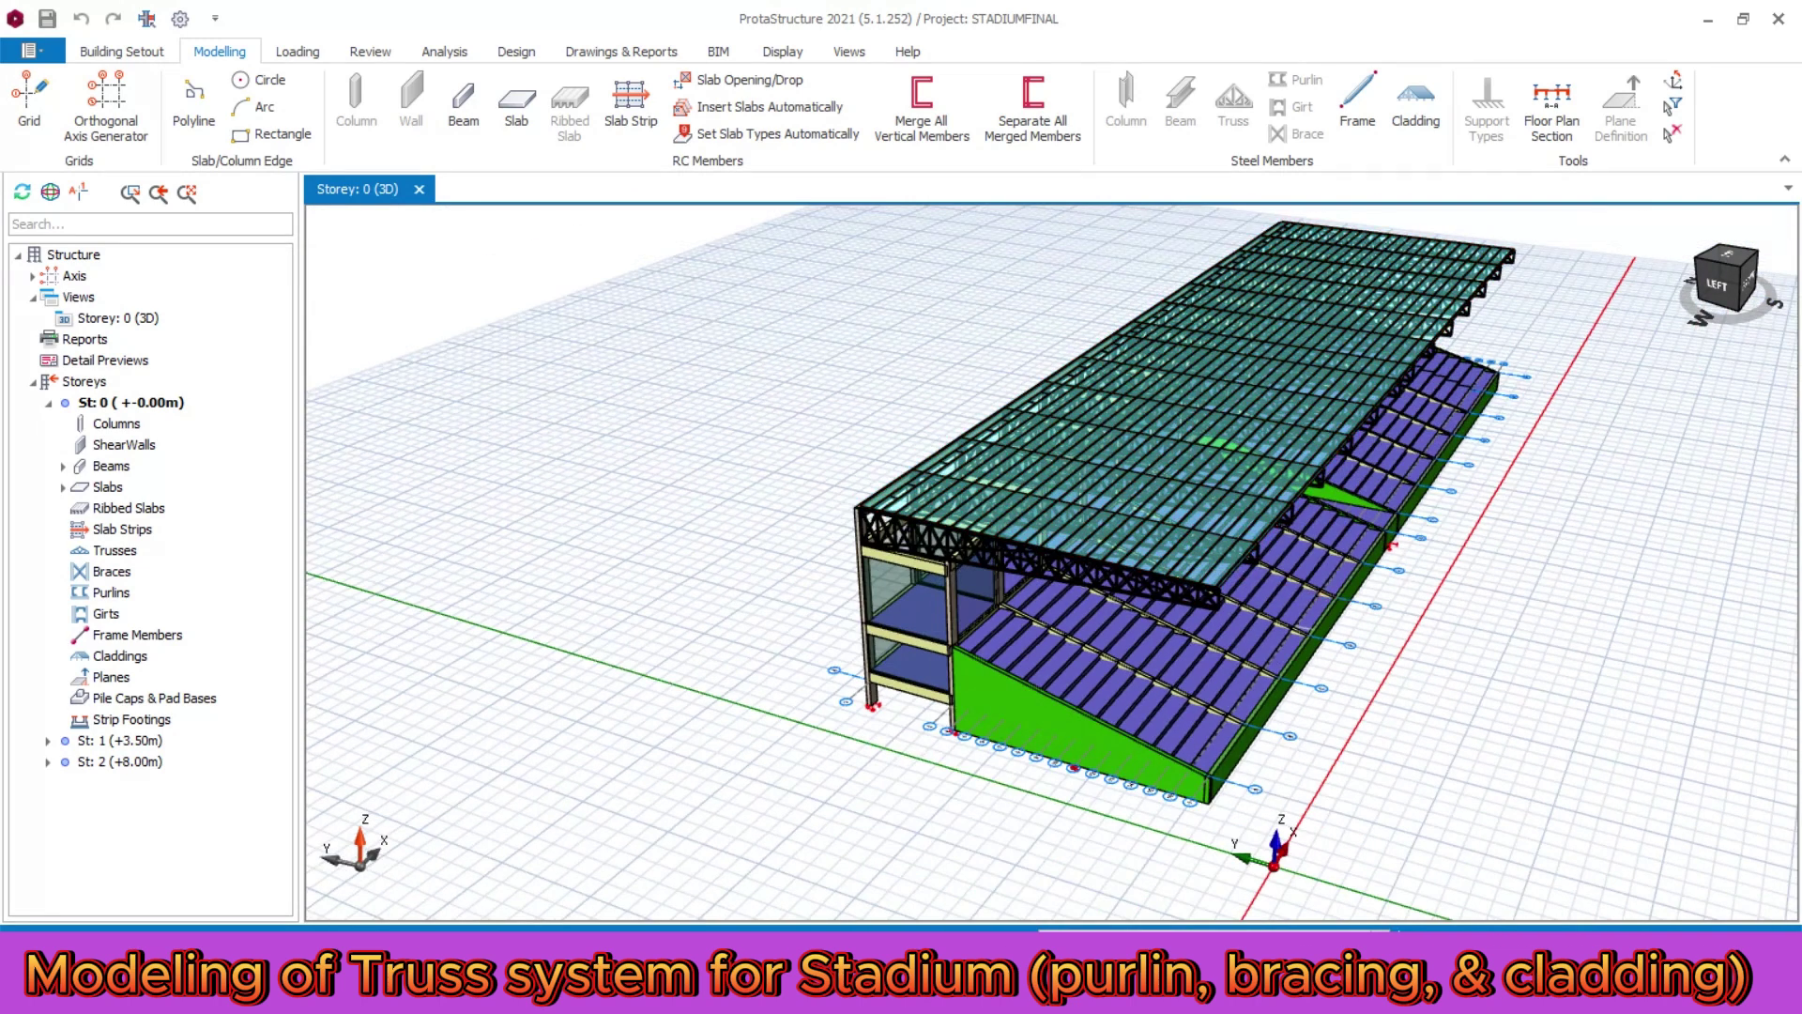
left_click_drag(1725, 291, 1249, 426)
scroll(1631, 362, "down", 3)
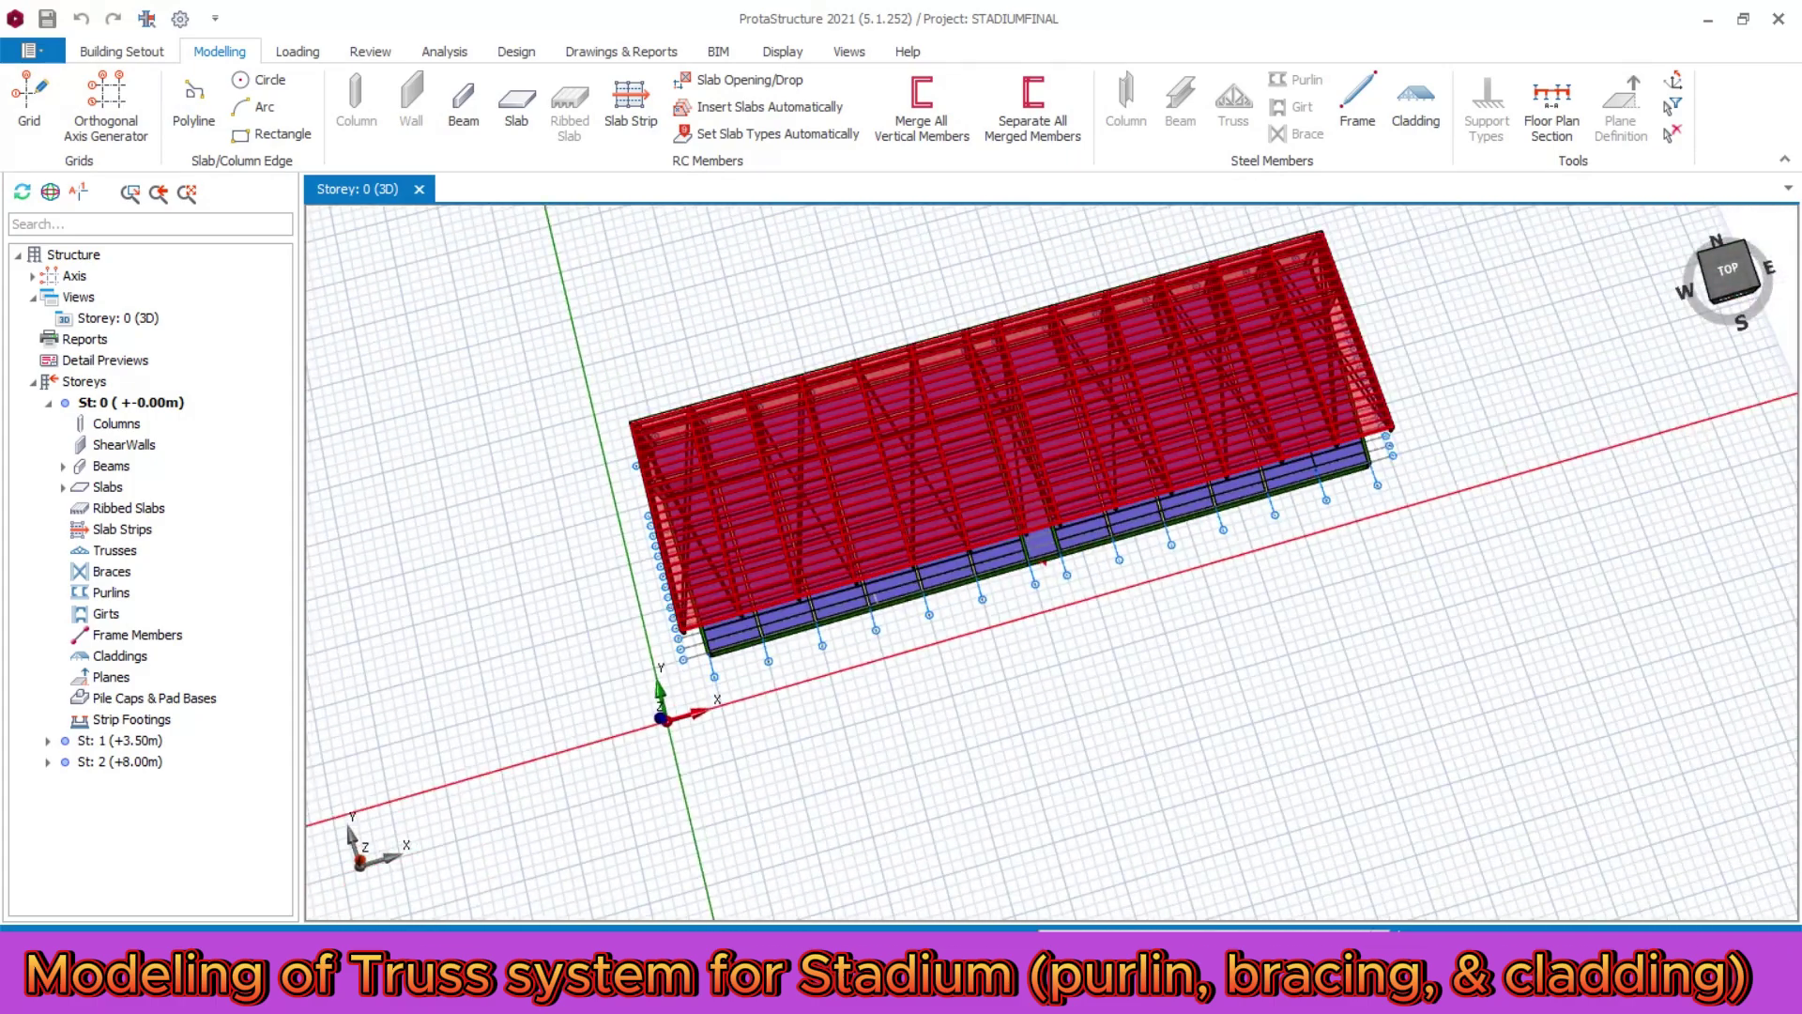
left_click_drag(1725, 272, 1695, 283)
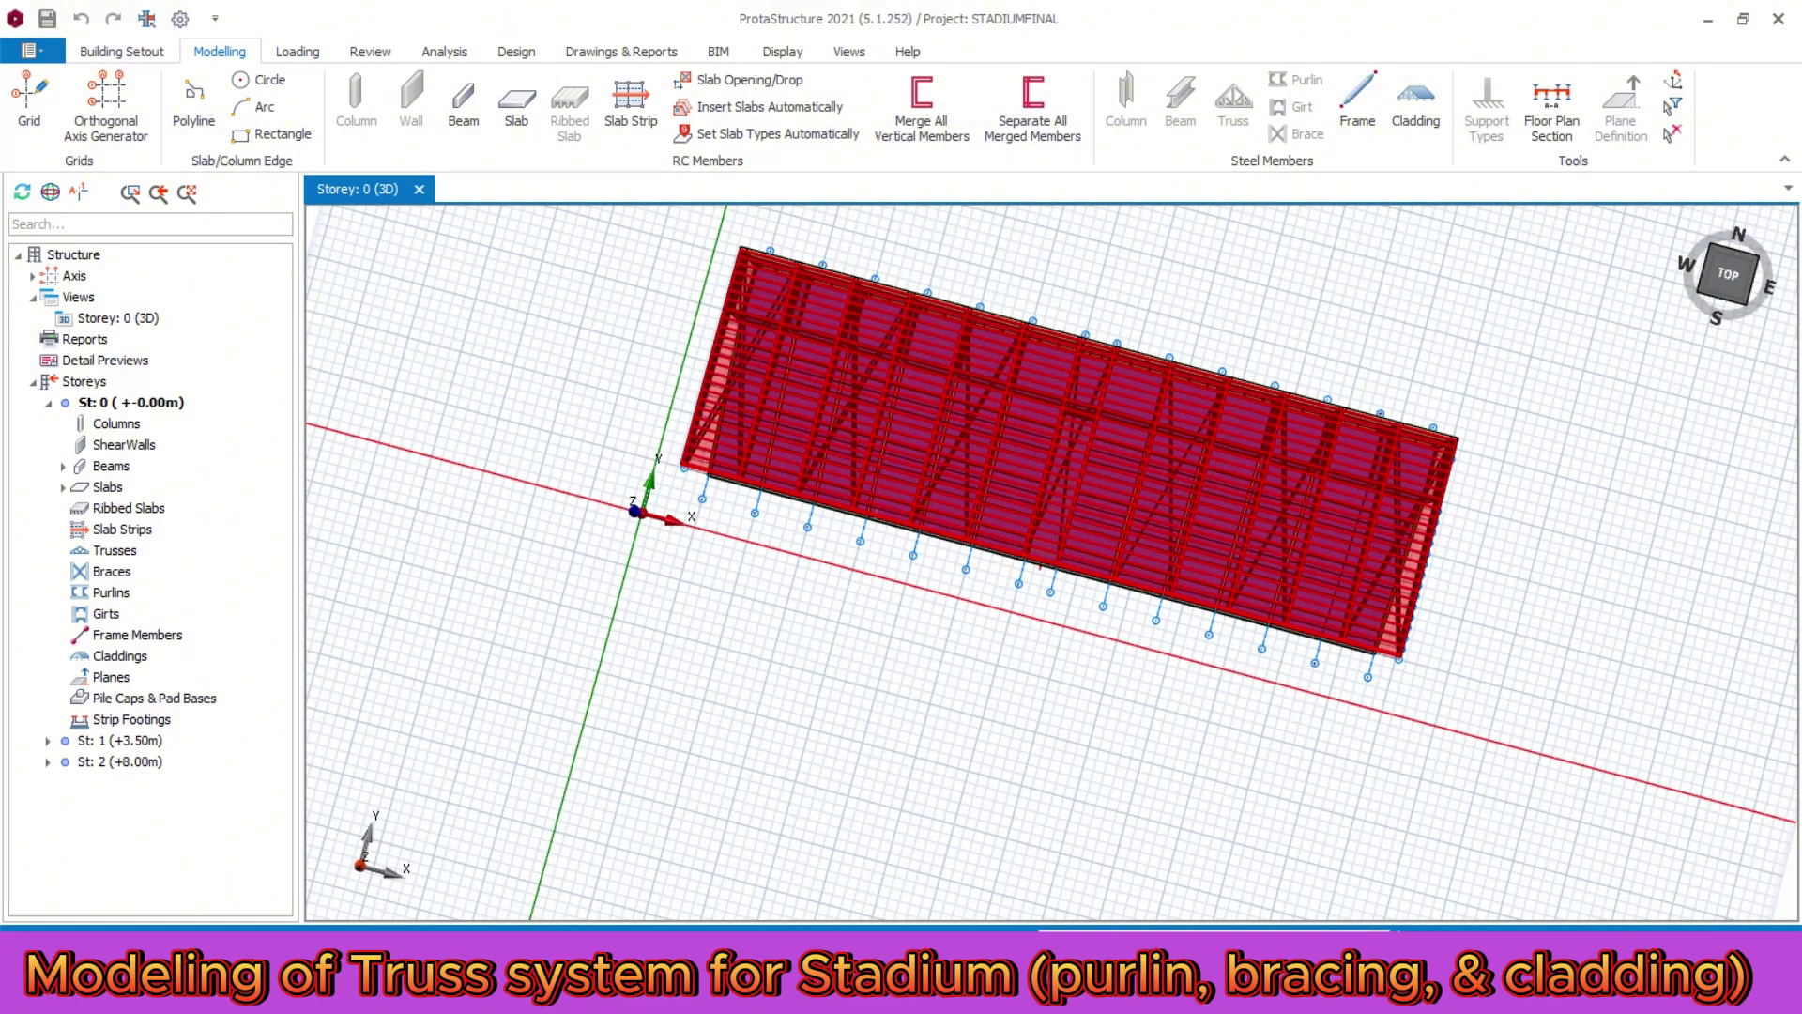
left_click(1763, 280)
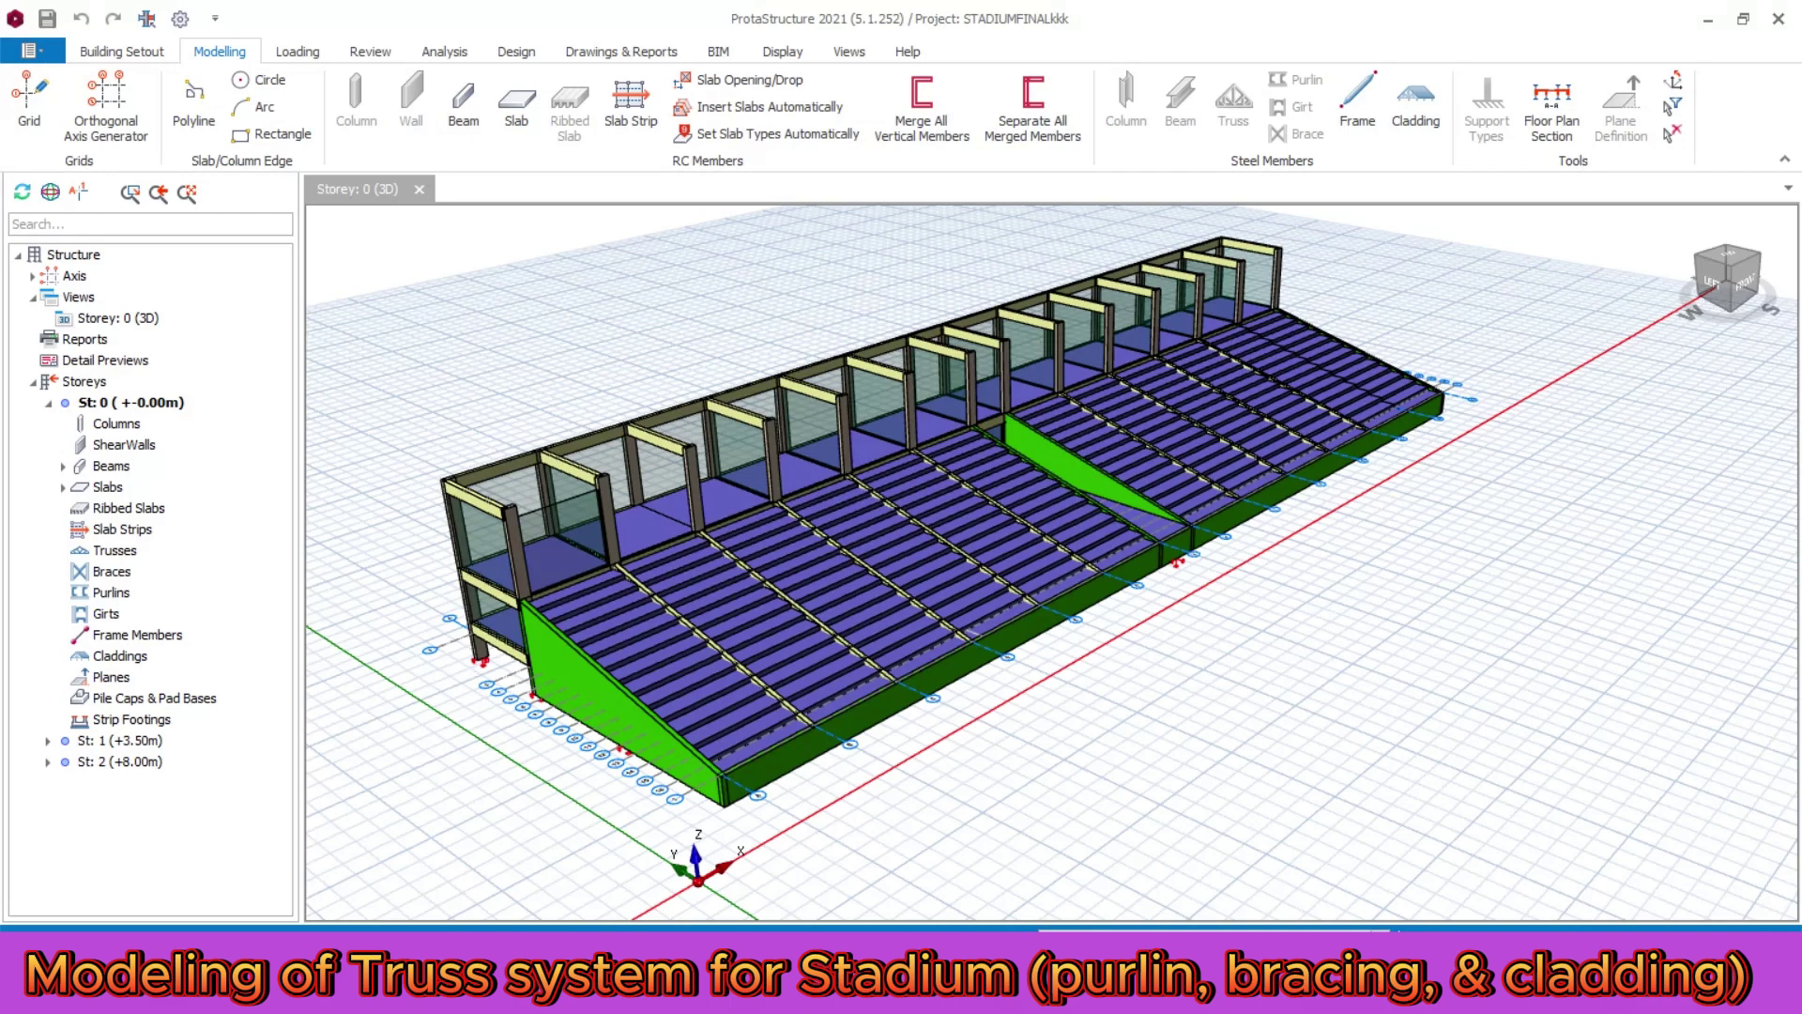
- Change the storey 0 3D view to a plan view and switch it to storey 2 (+8.00m)
left_click(125, 320)
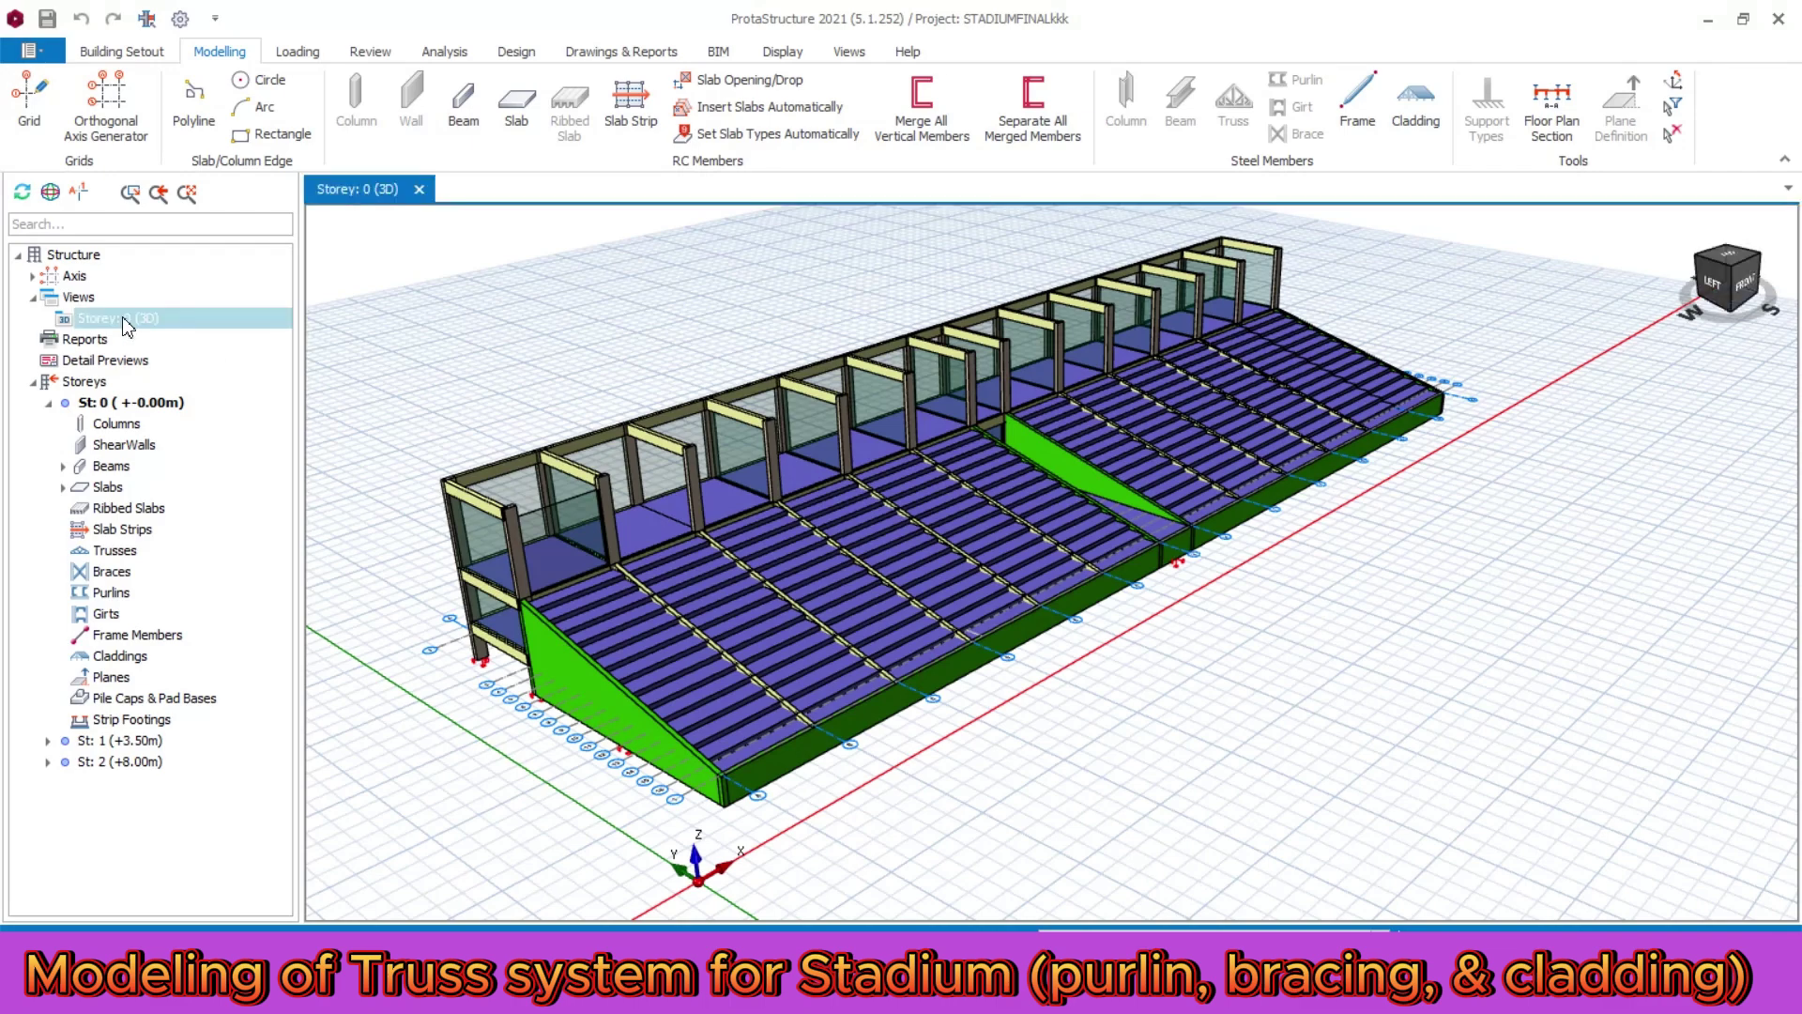
right_click(125, 320)
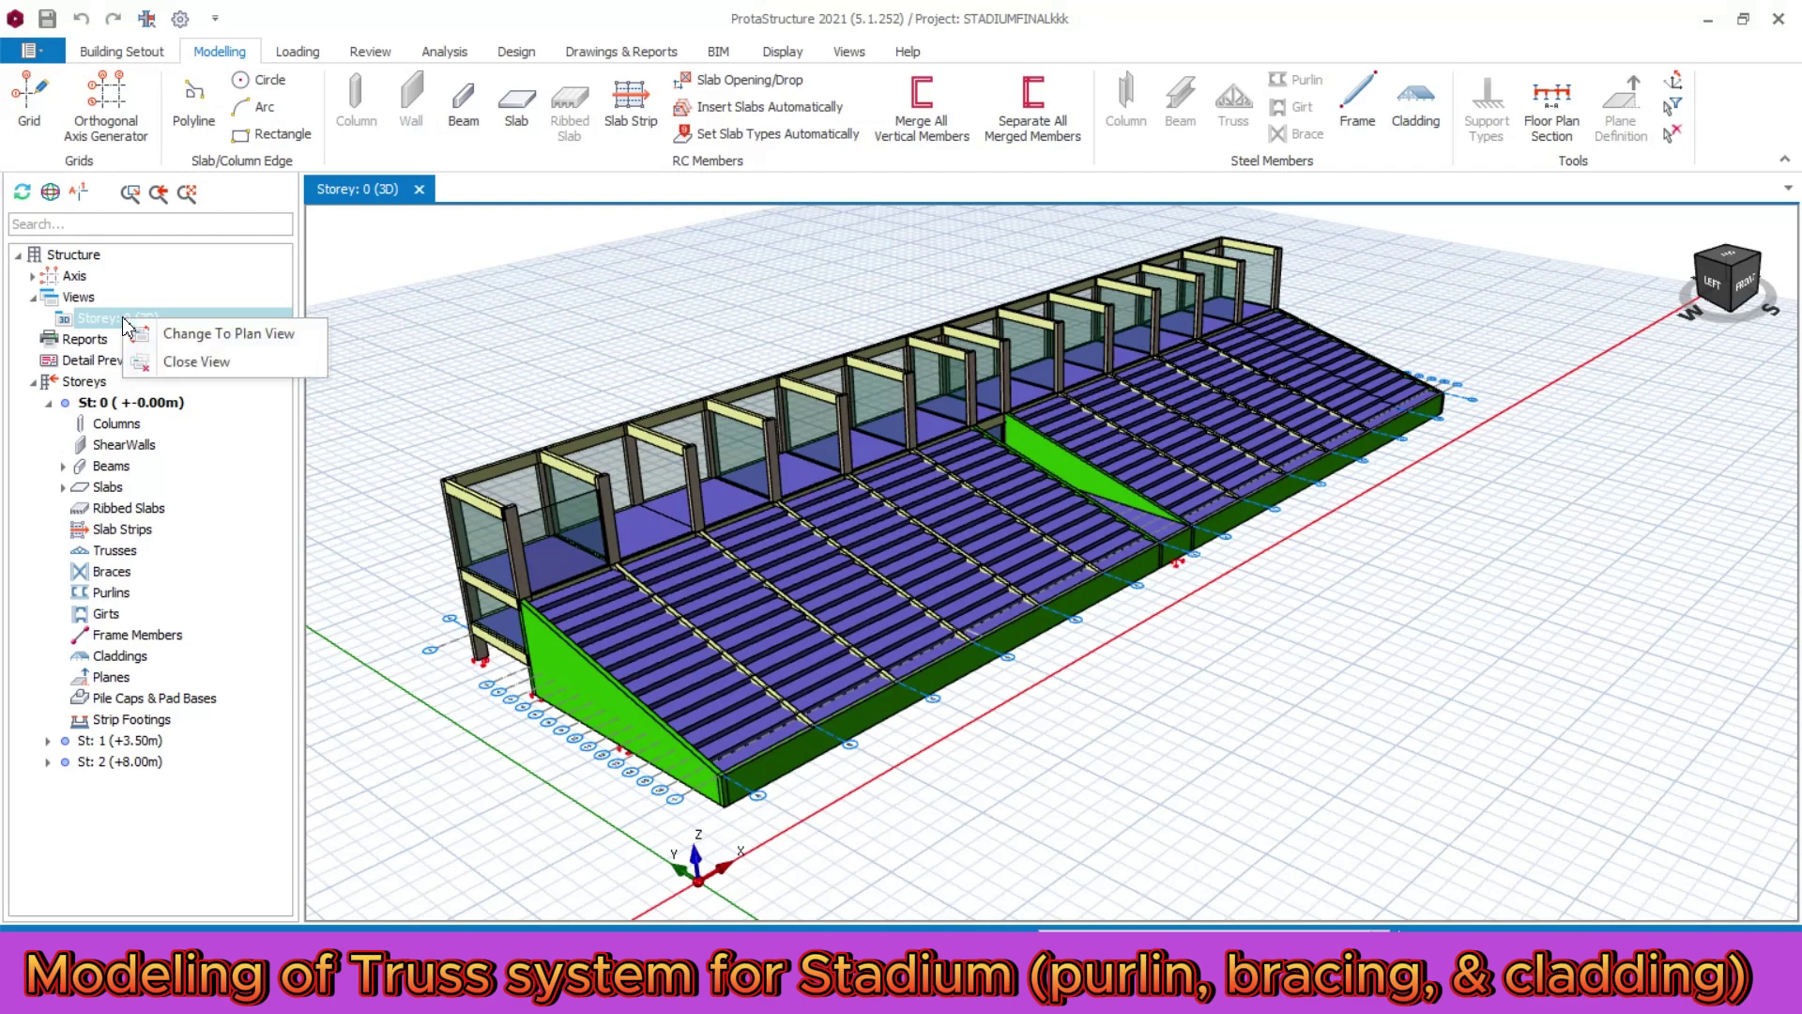
left_click(186, 338)
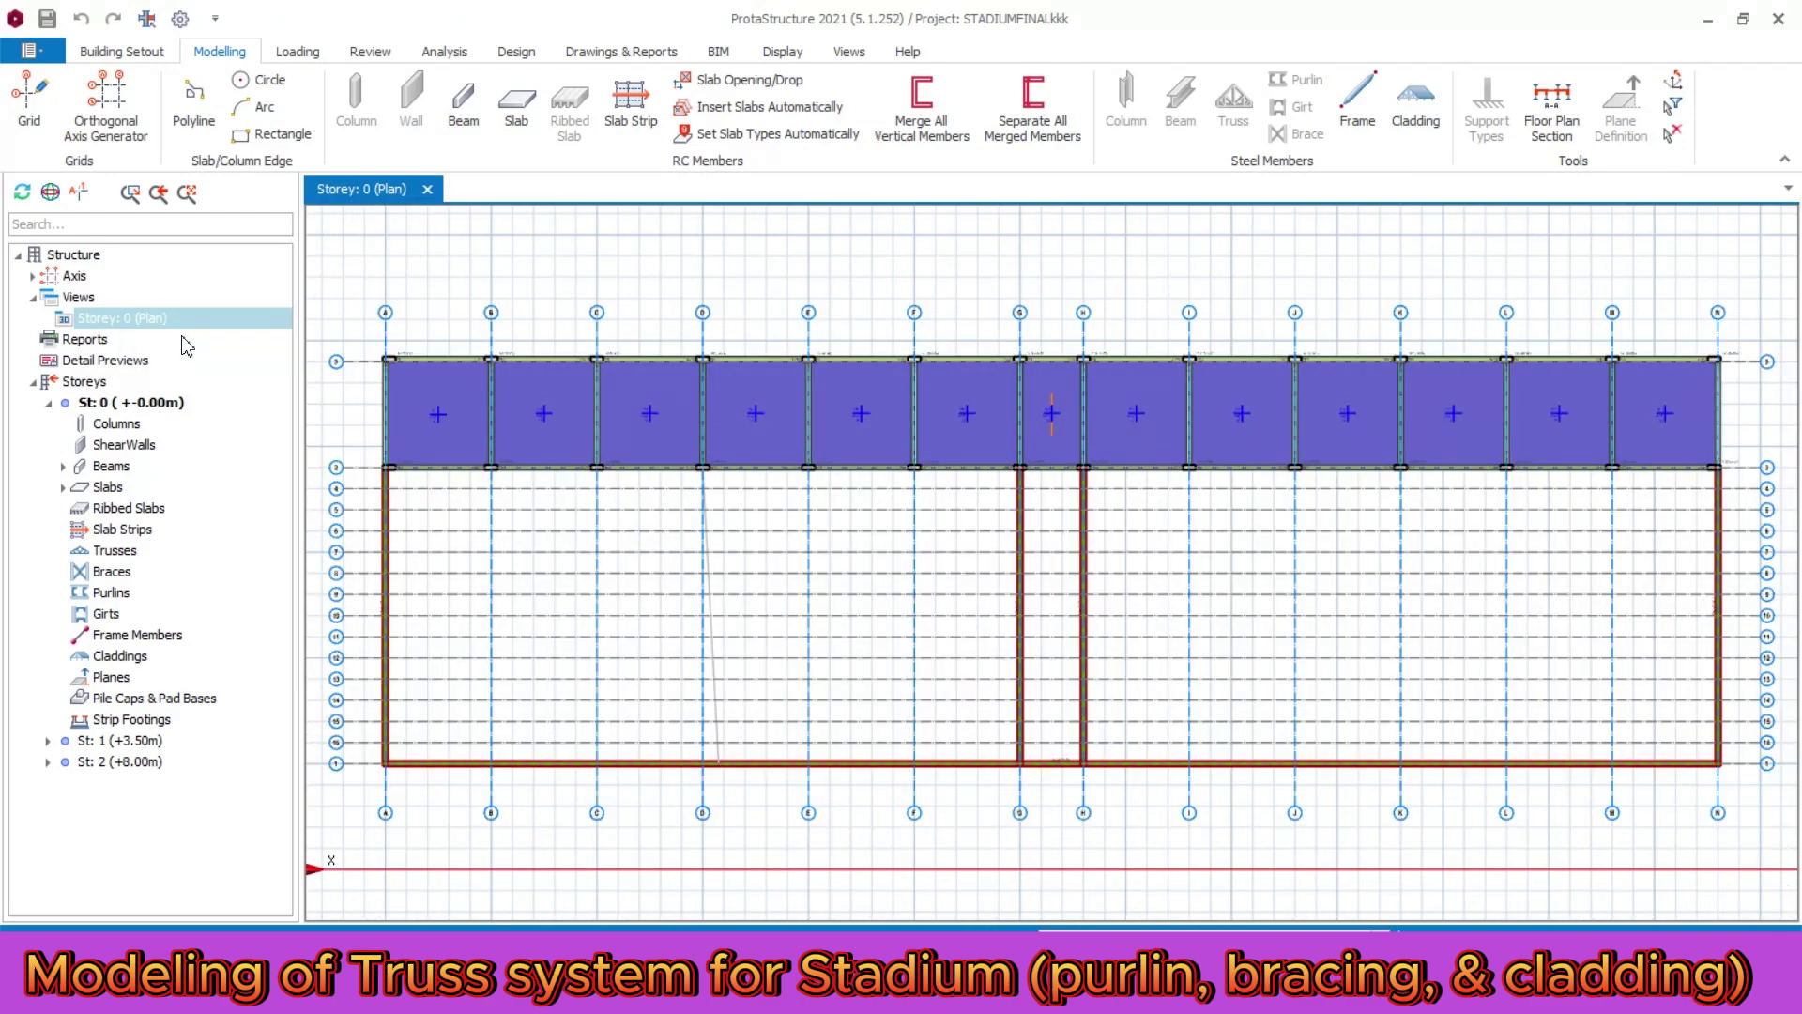
double_click(139, 761)
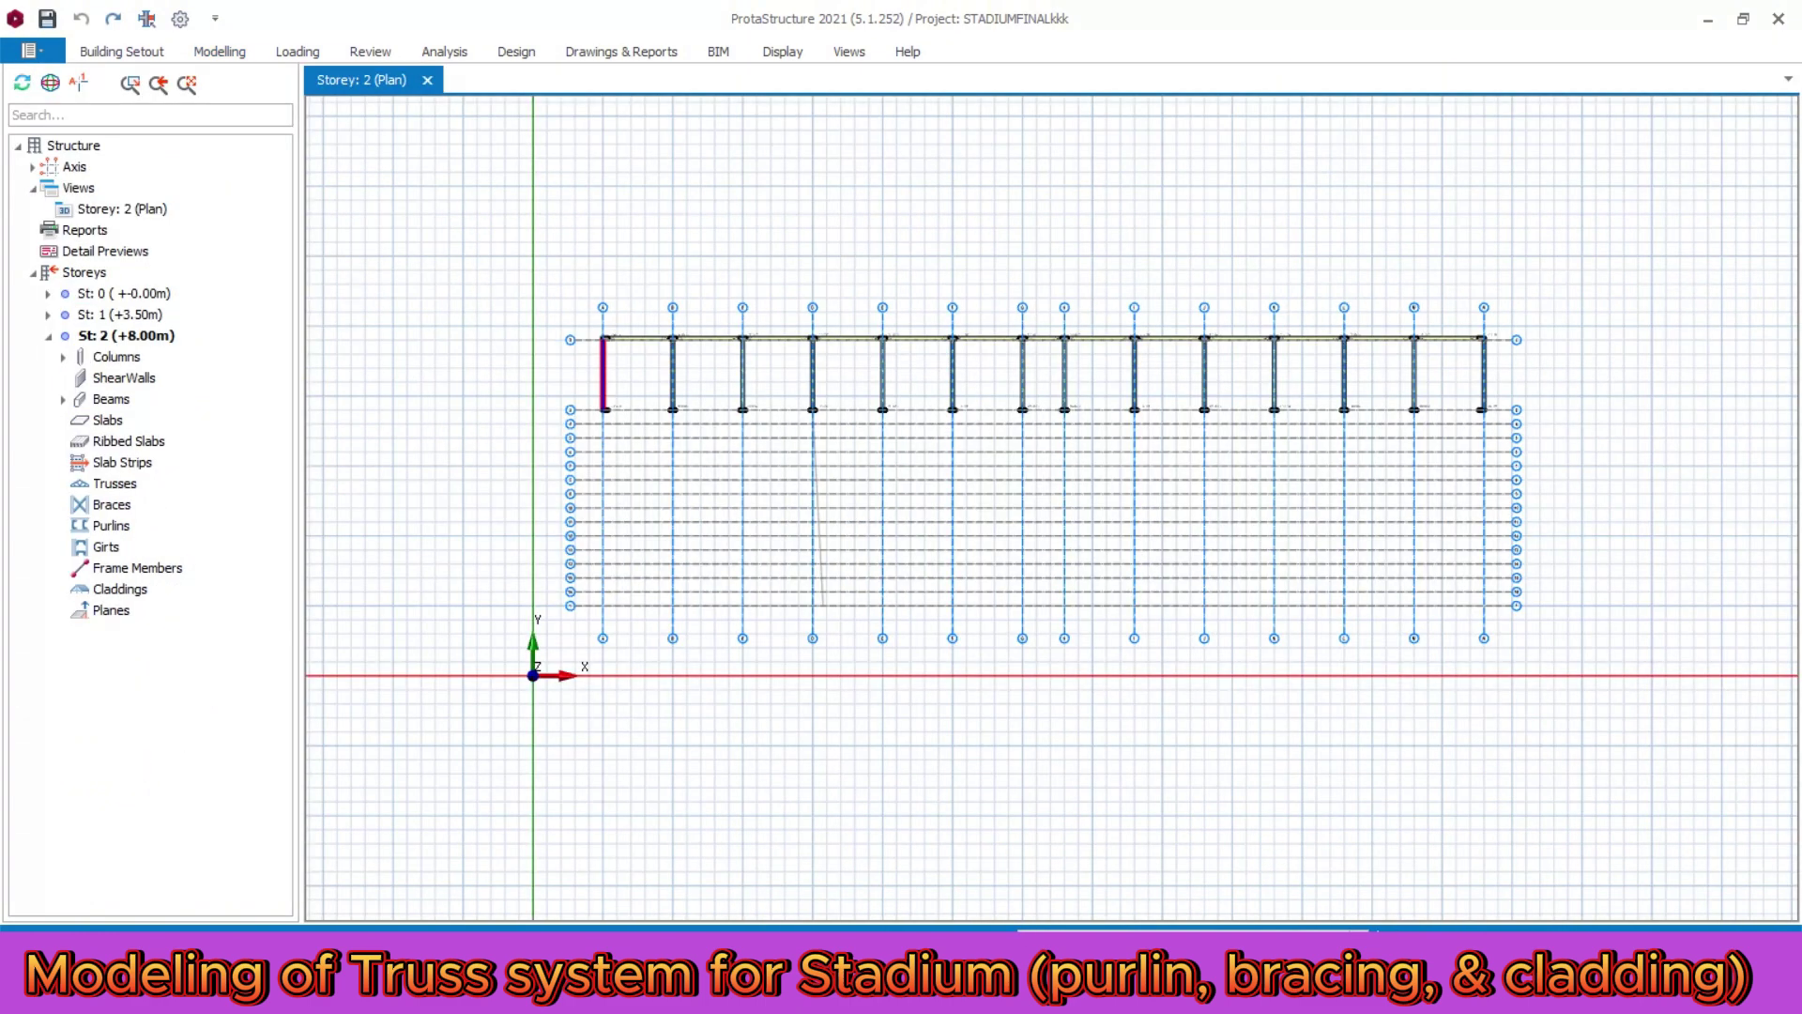
- Place a steel truss along axis A on storey 2, from the axis 3 intersection to the axis 1 intersection
scroll(604, 350, "up", 5)
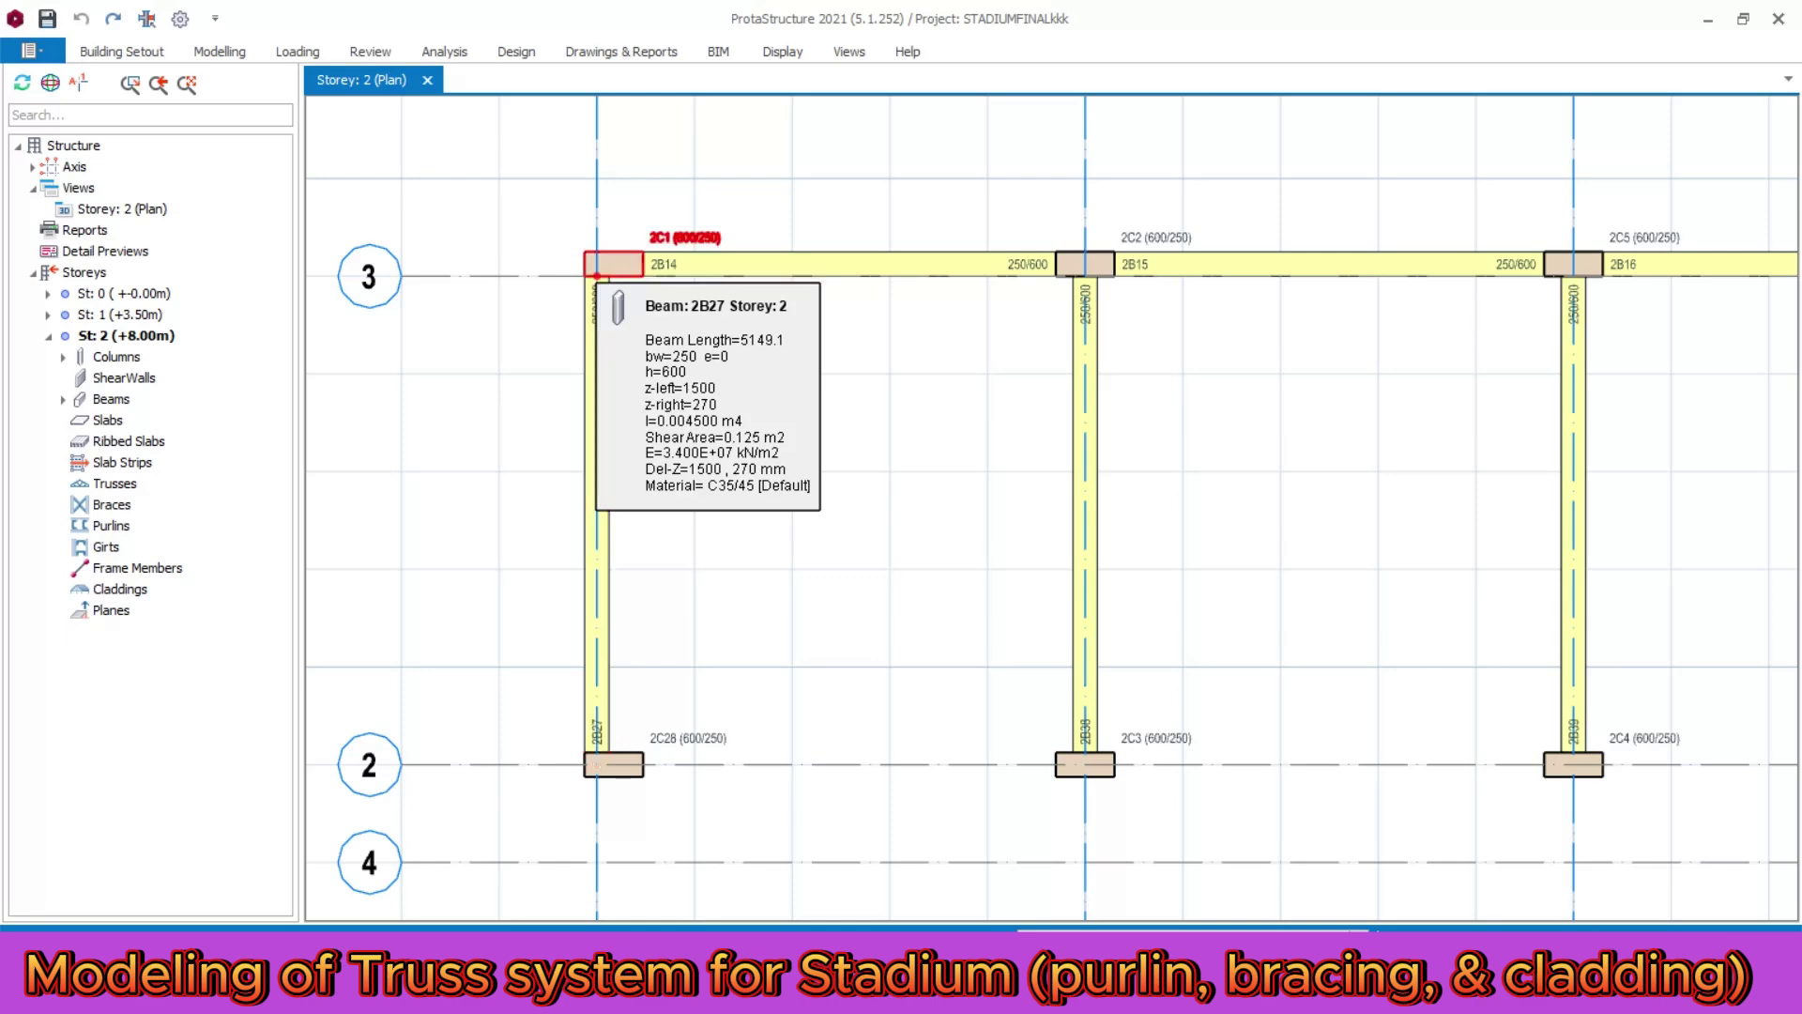
scroll(595, 282, "down", 5)
scroll(614, 293, "down", 2)
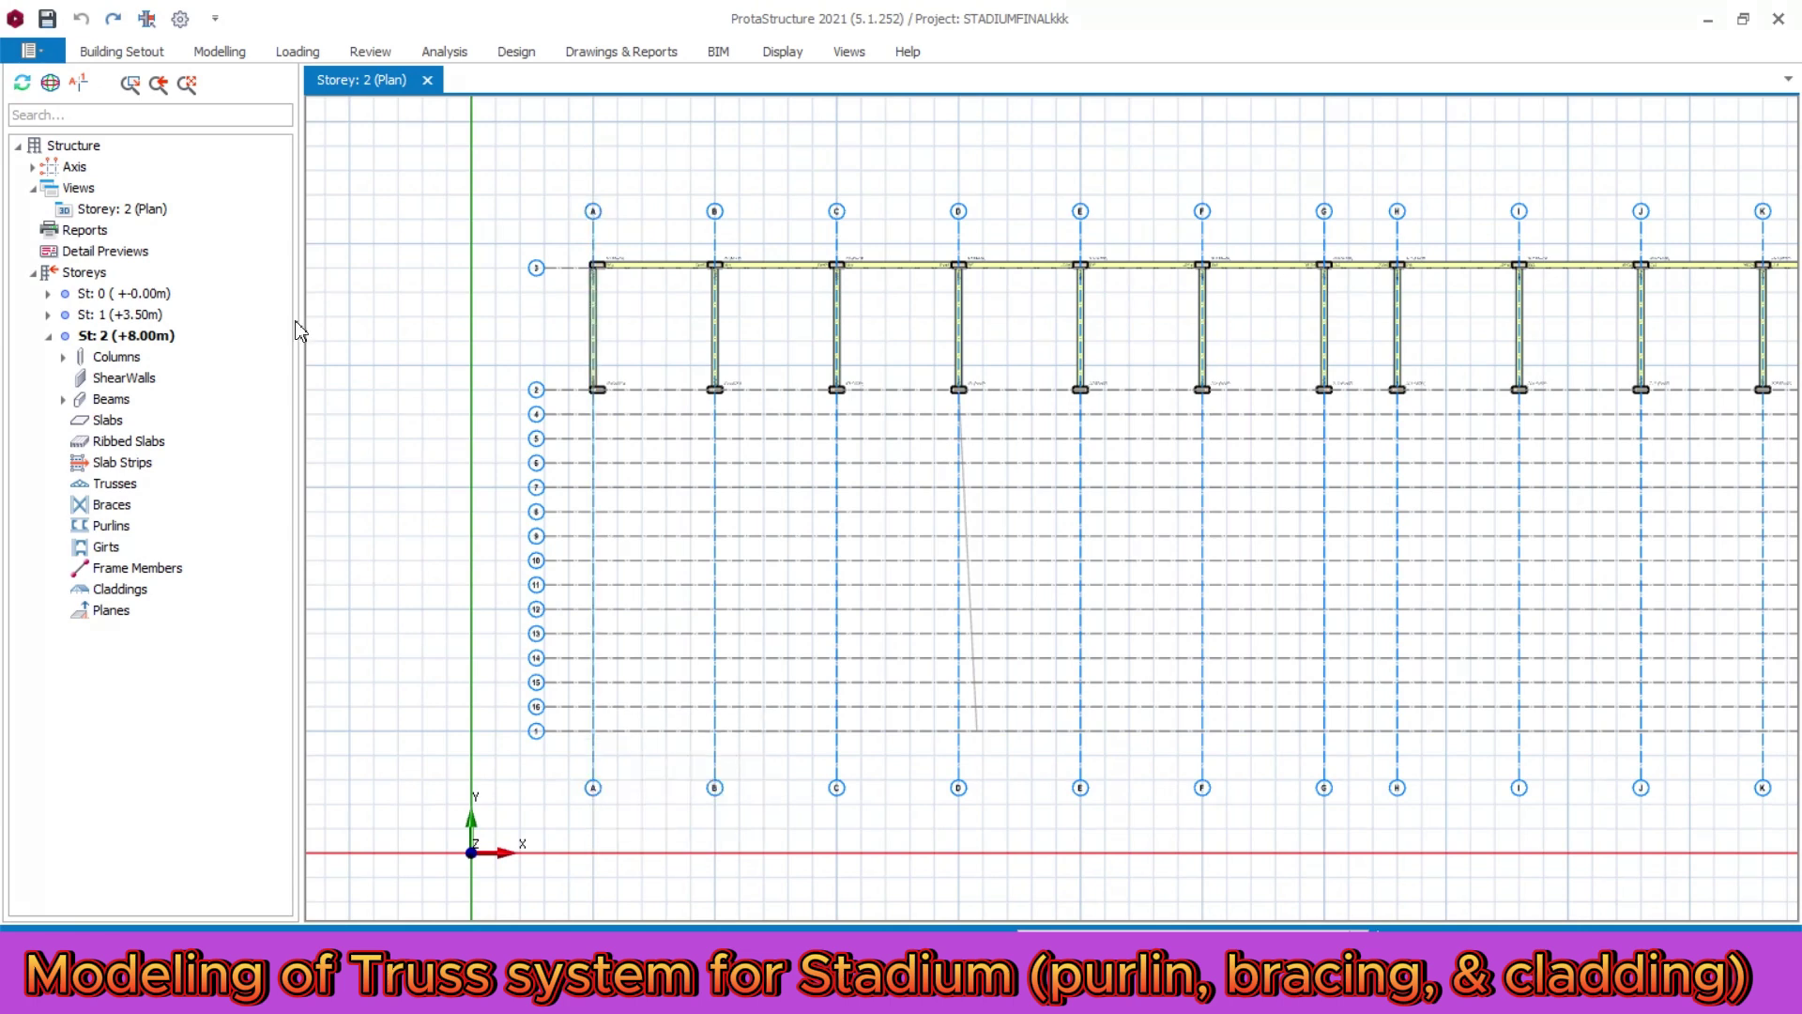
left_click(223, 57)
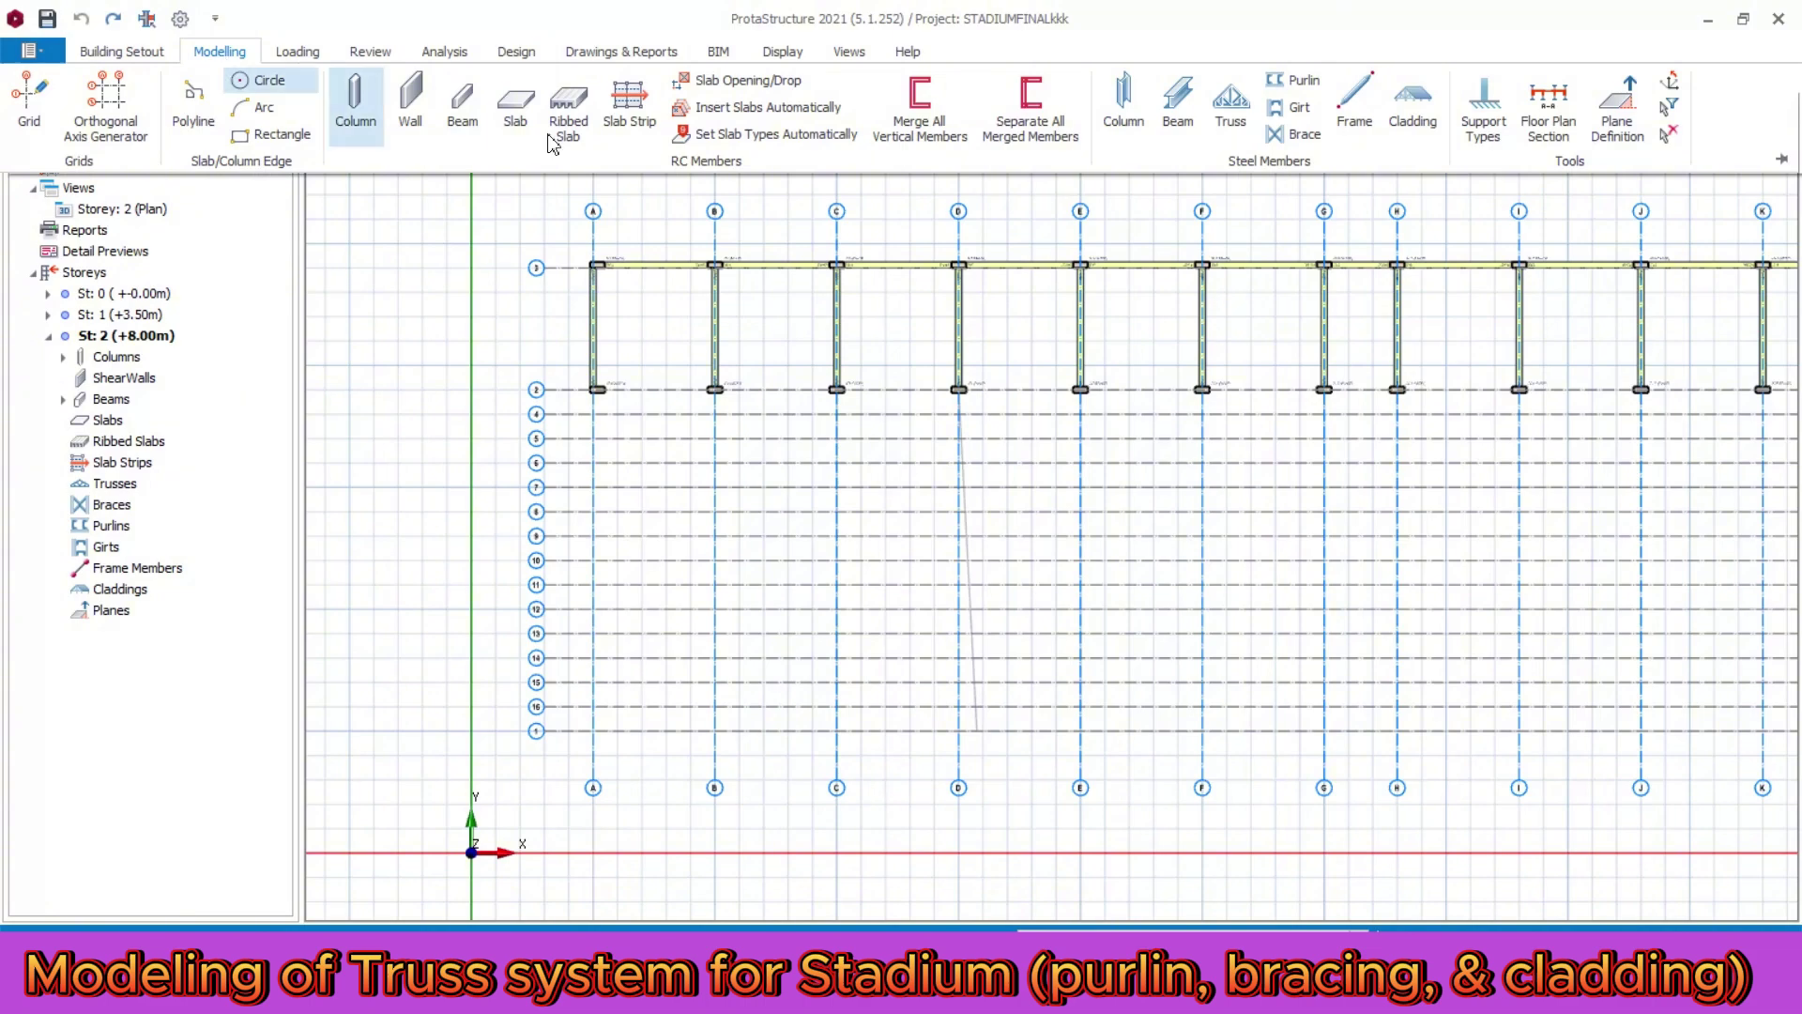
left_click(1232, 116)
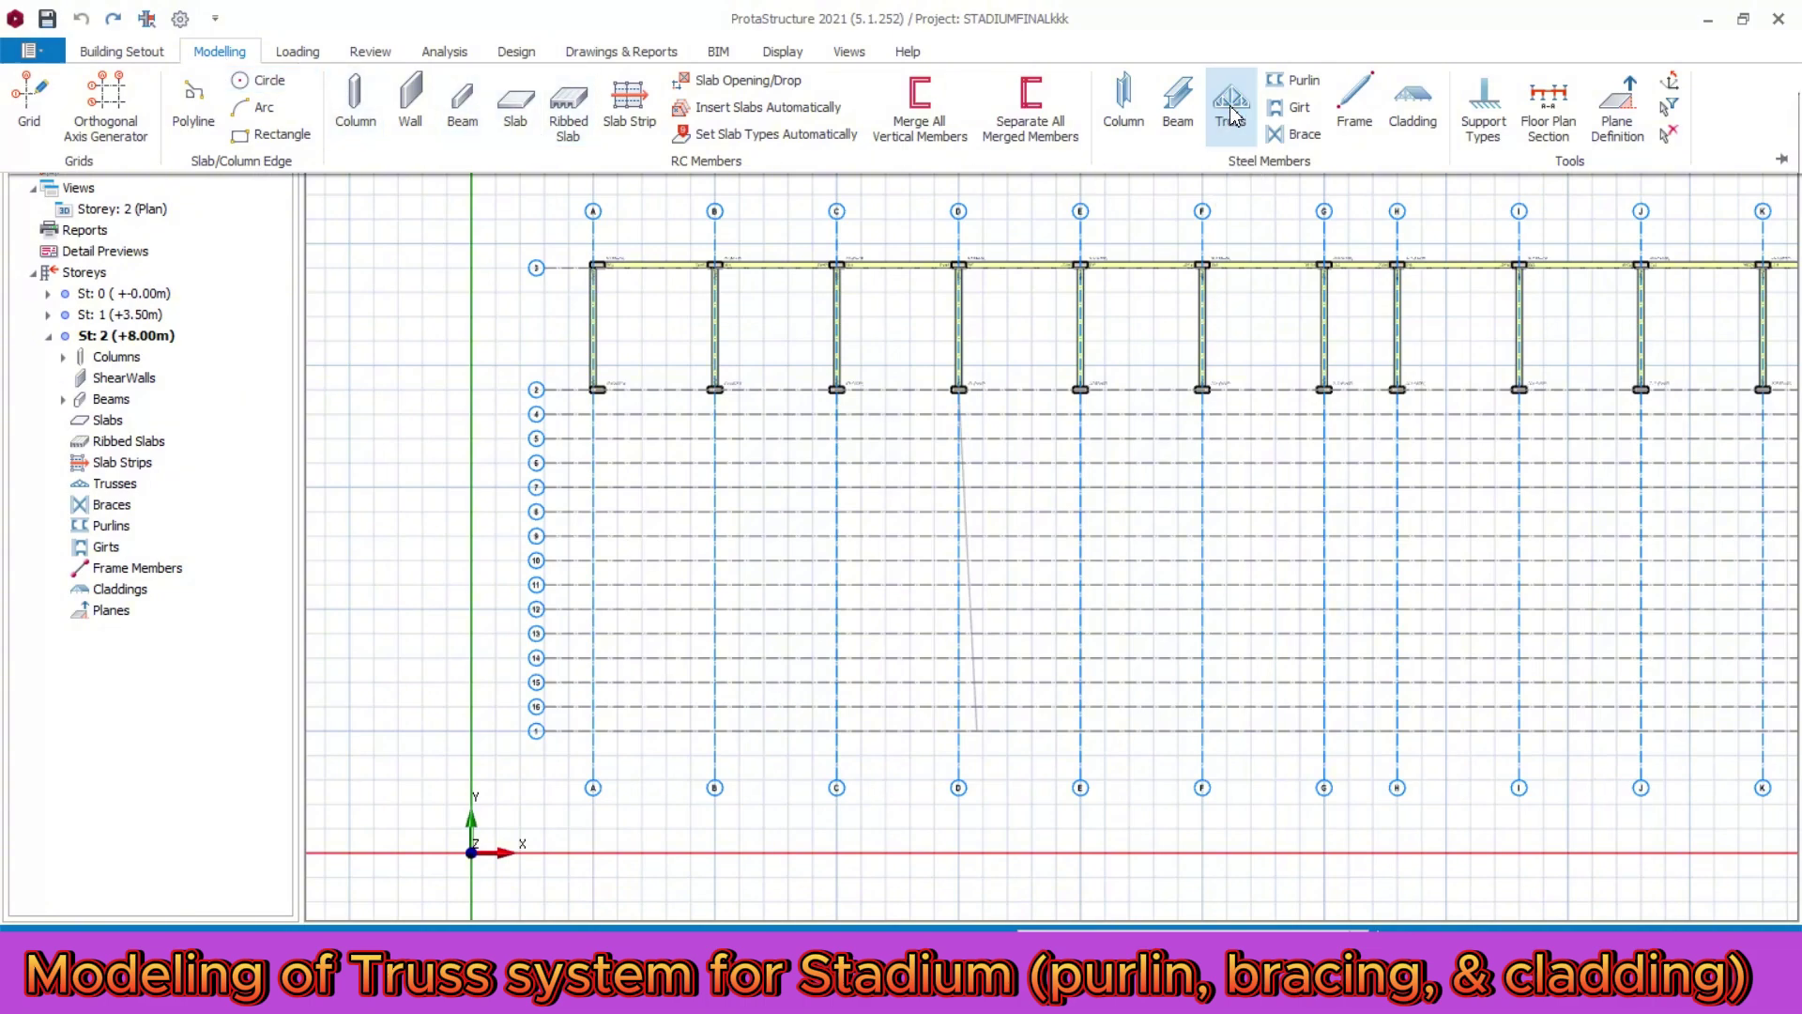
scroll(605, 272, "up", 6)
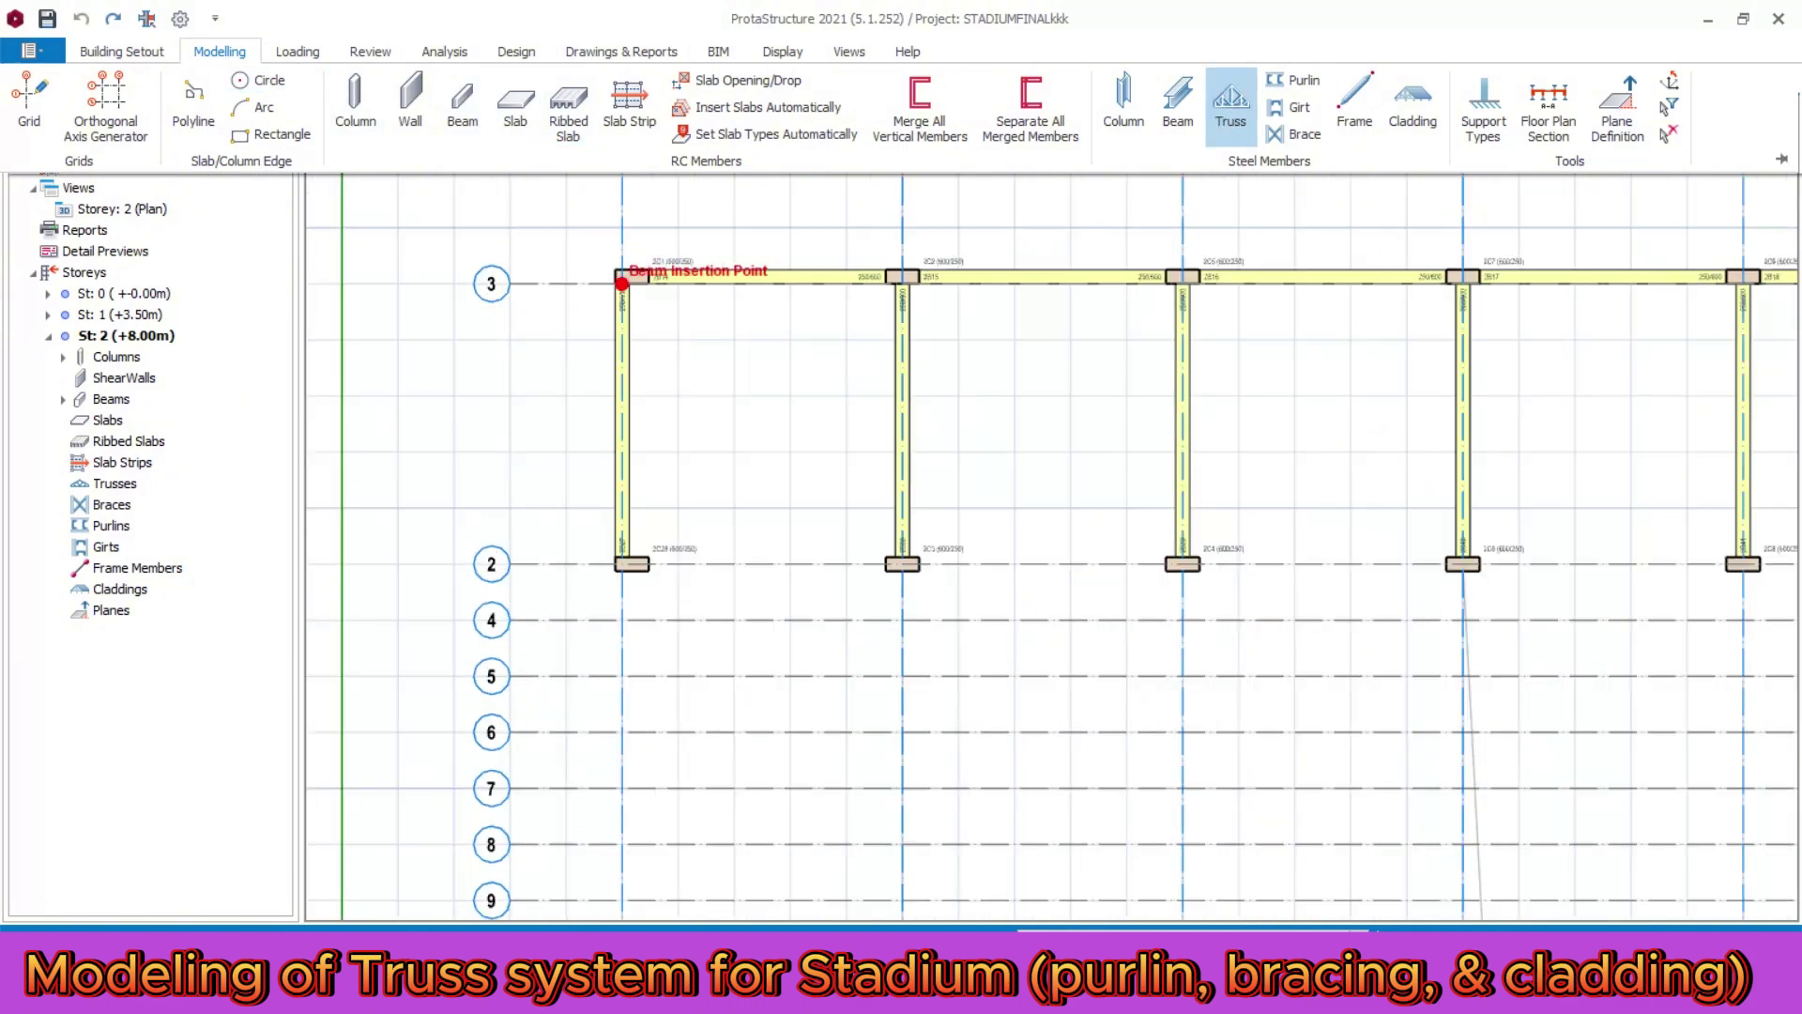
left_click(626, 279)
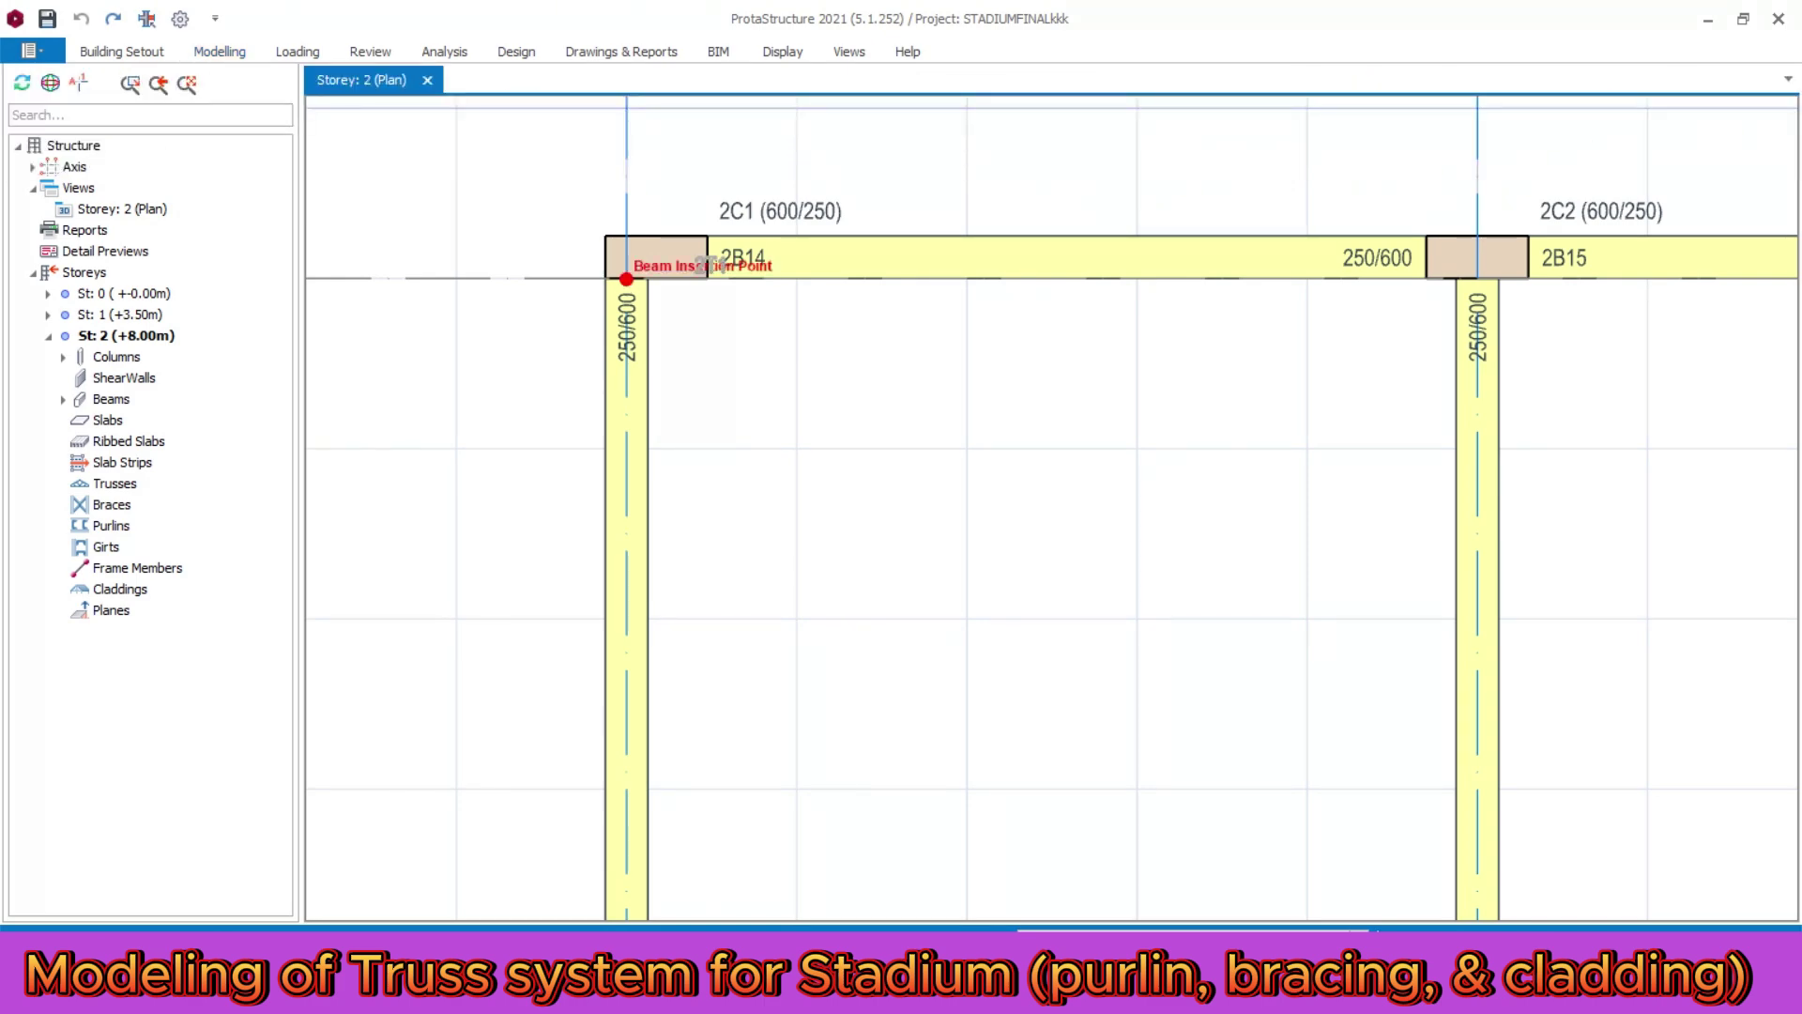
scroll(626, 279, "down", 5)
scroll(657, 657, "down", 5)
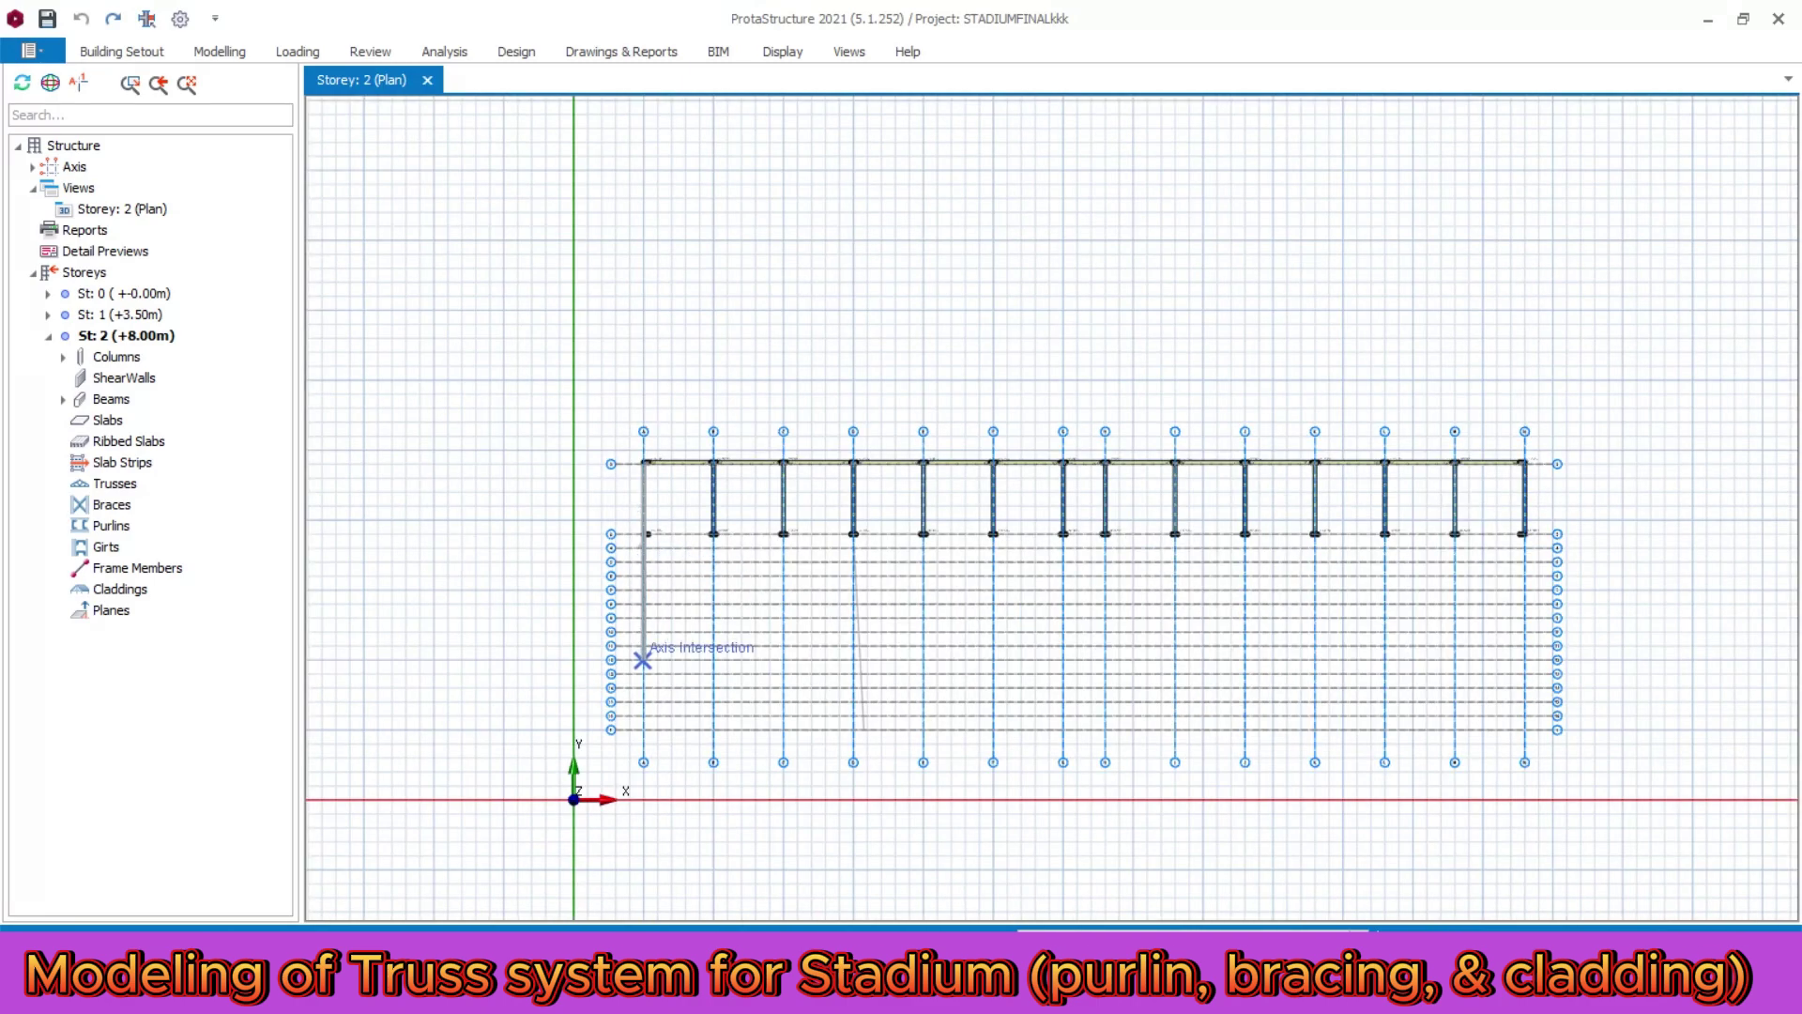
scroll(663, 757, "up", 4)
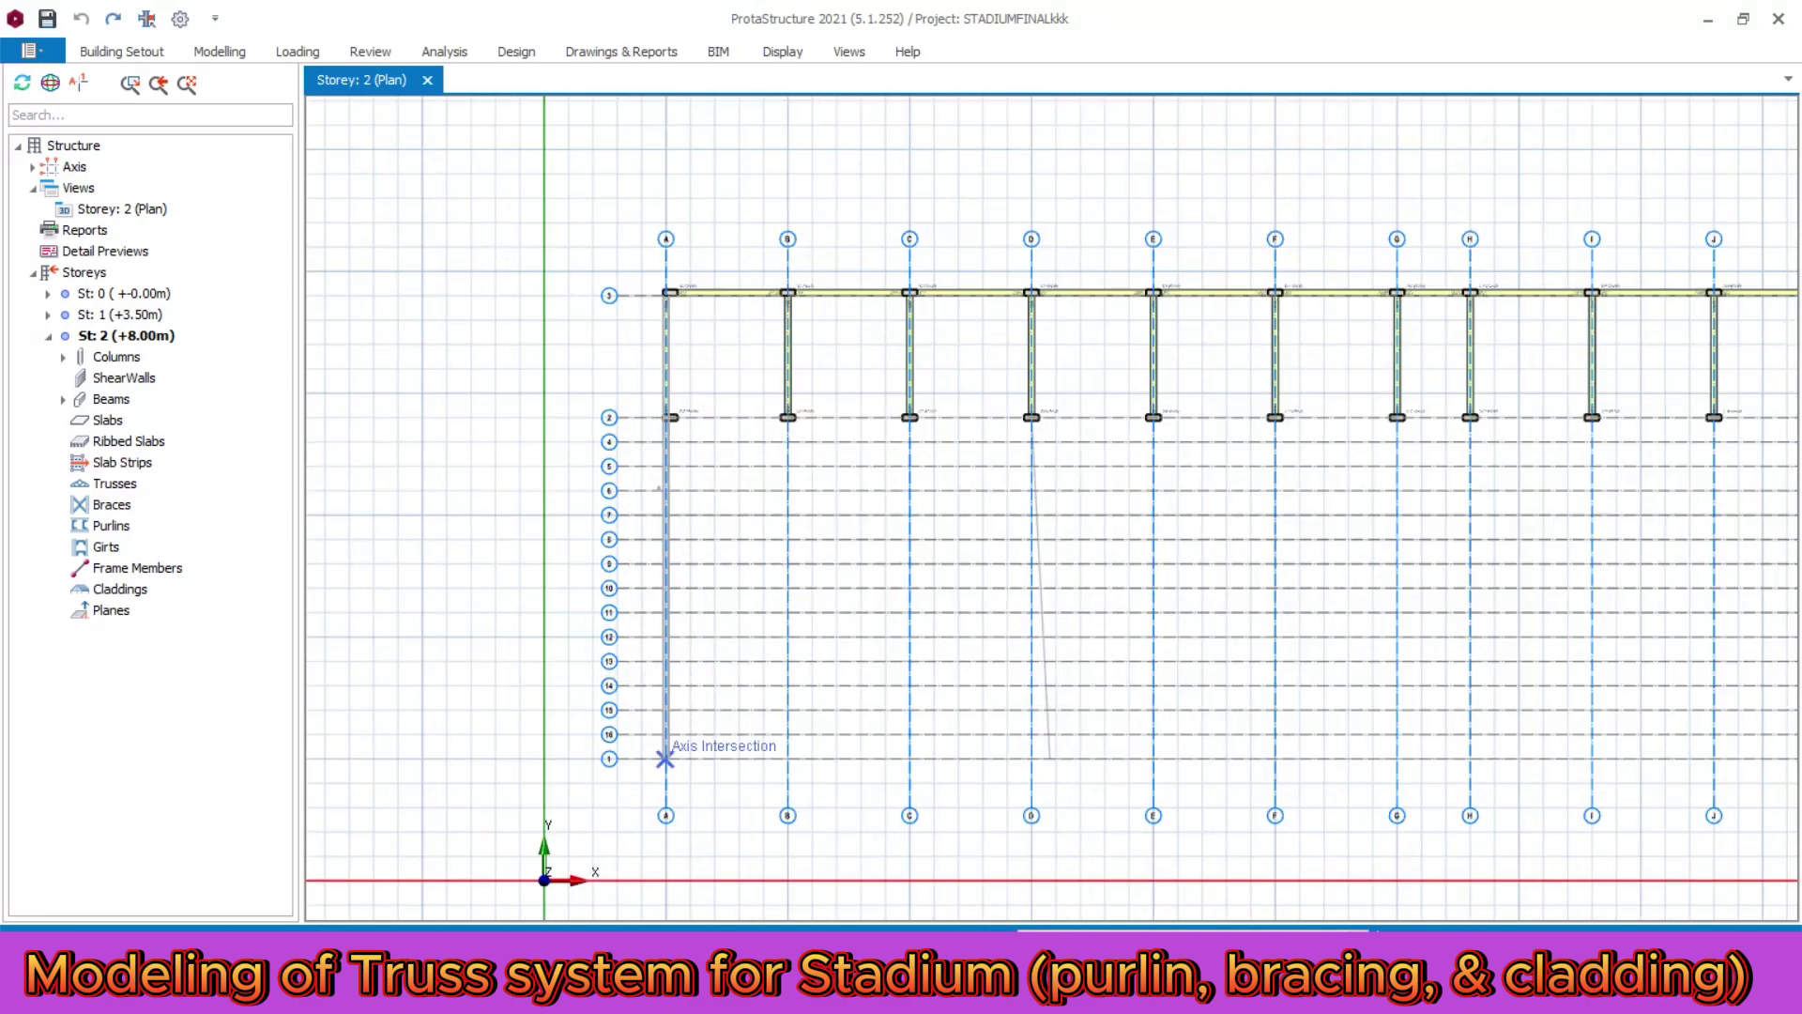
left_click(665, 758)
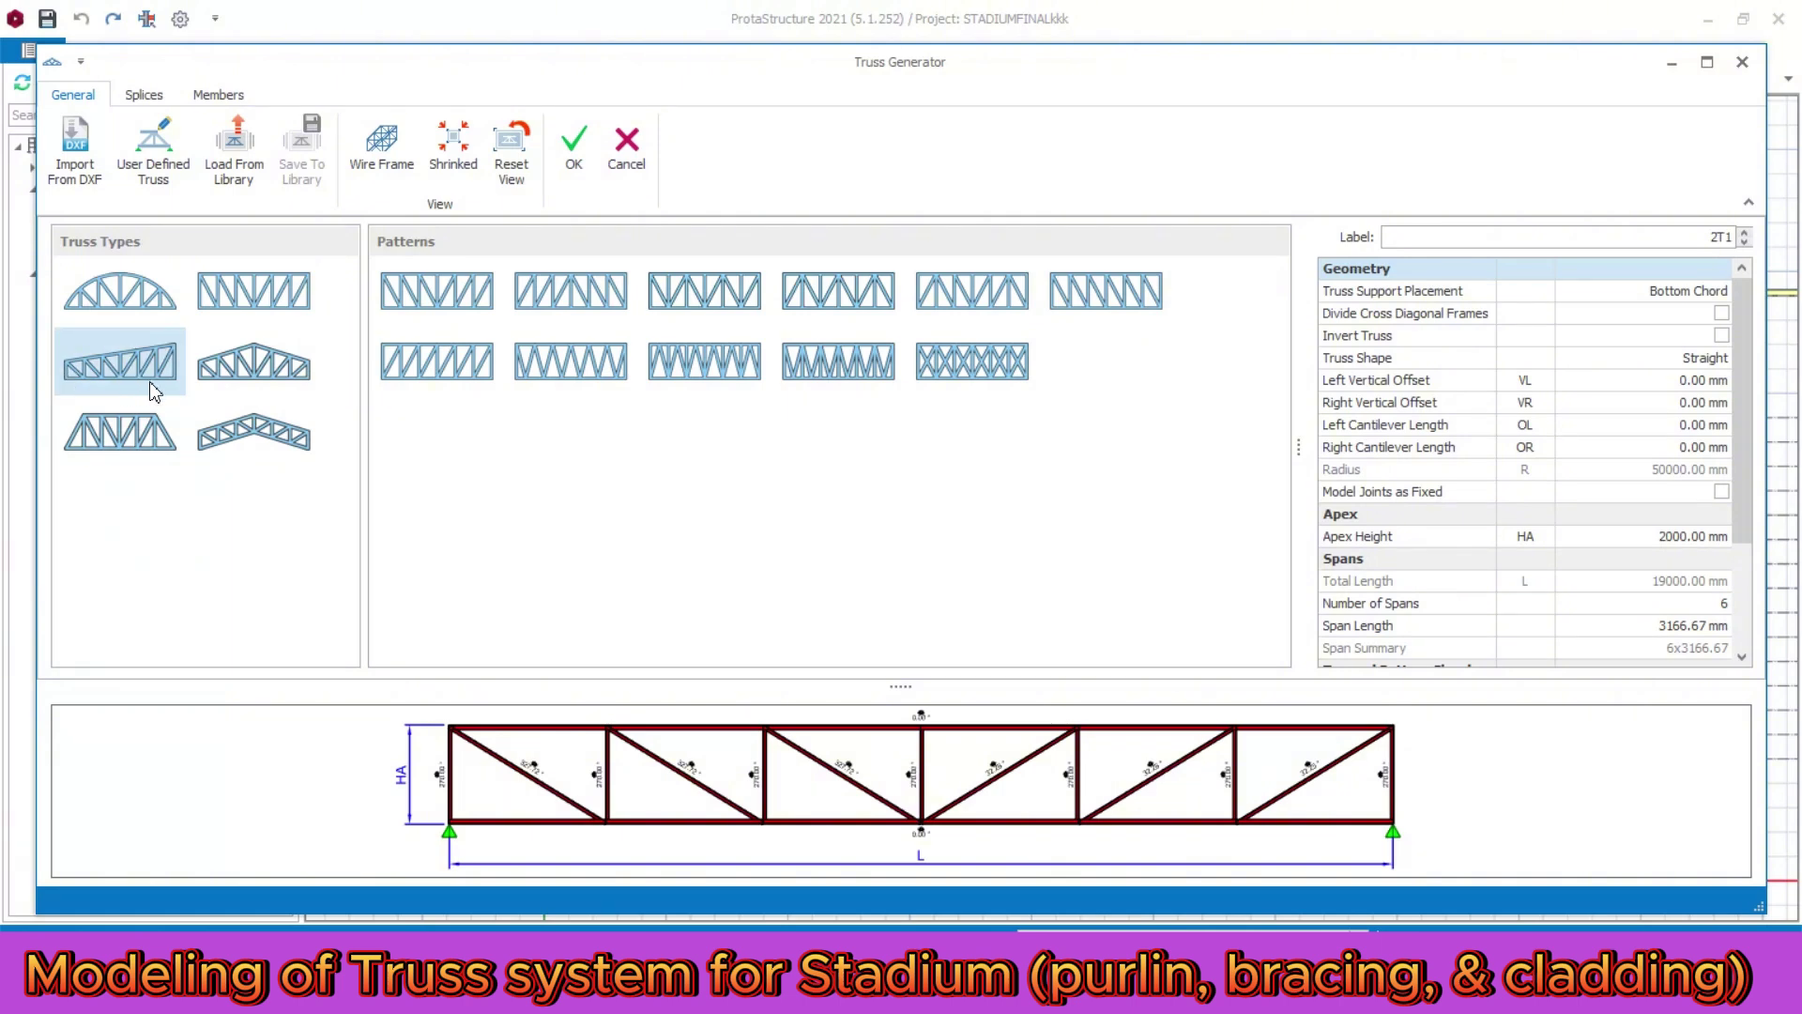
- Generate the truss with the single-slope type and the crossed-diagonal pattern with verticals
left_click(121, 373)
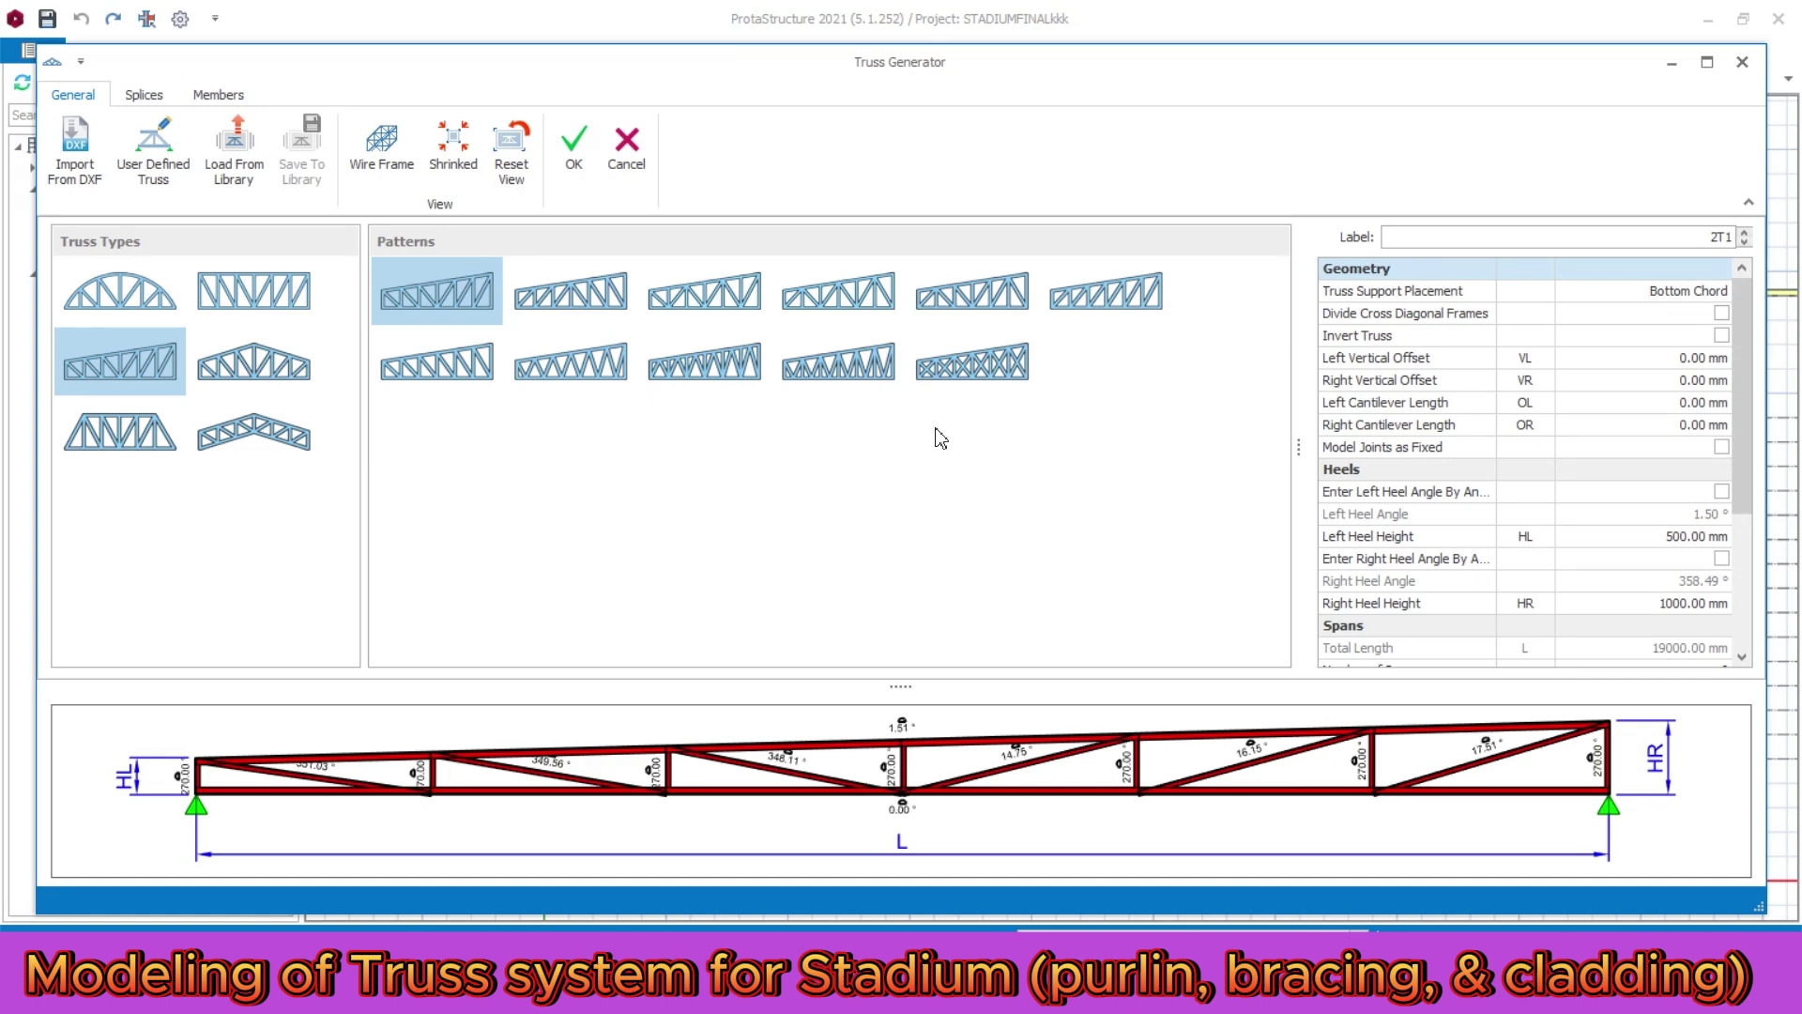
left_click(981, 367)
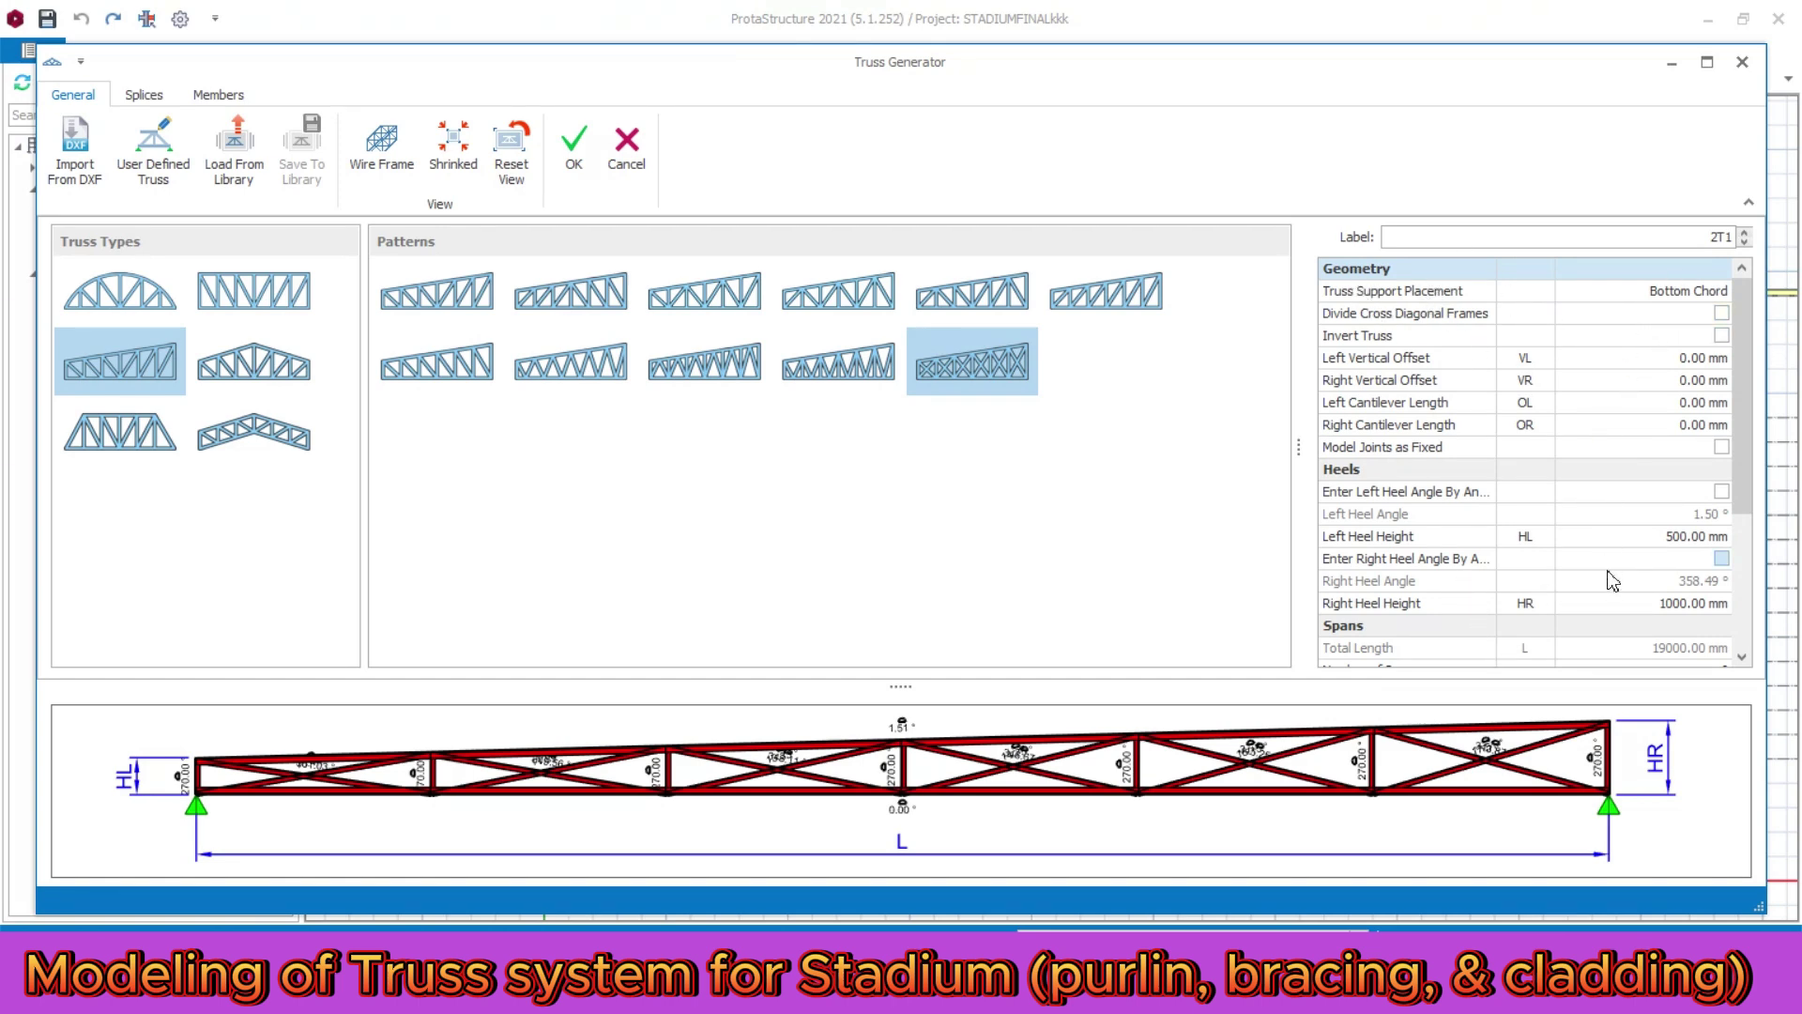
left_click(576, 158)
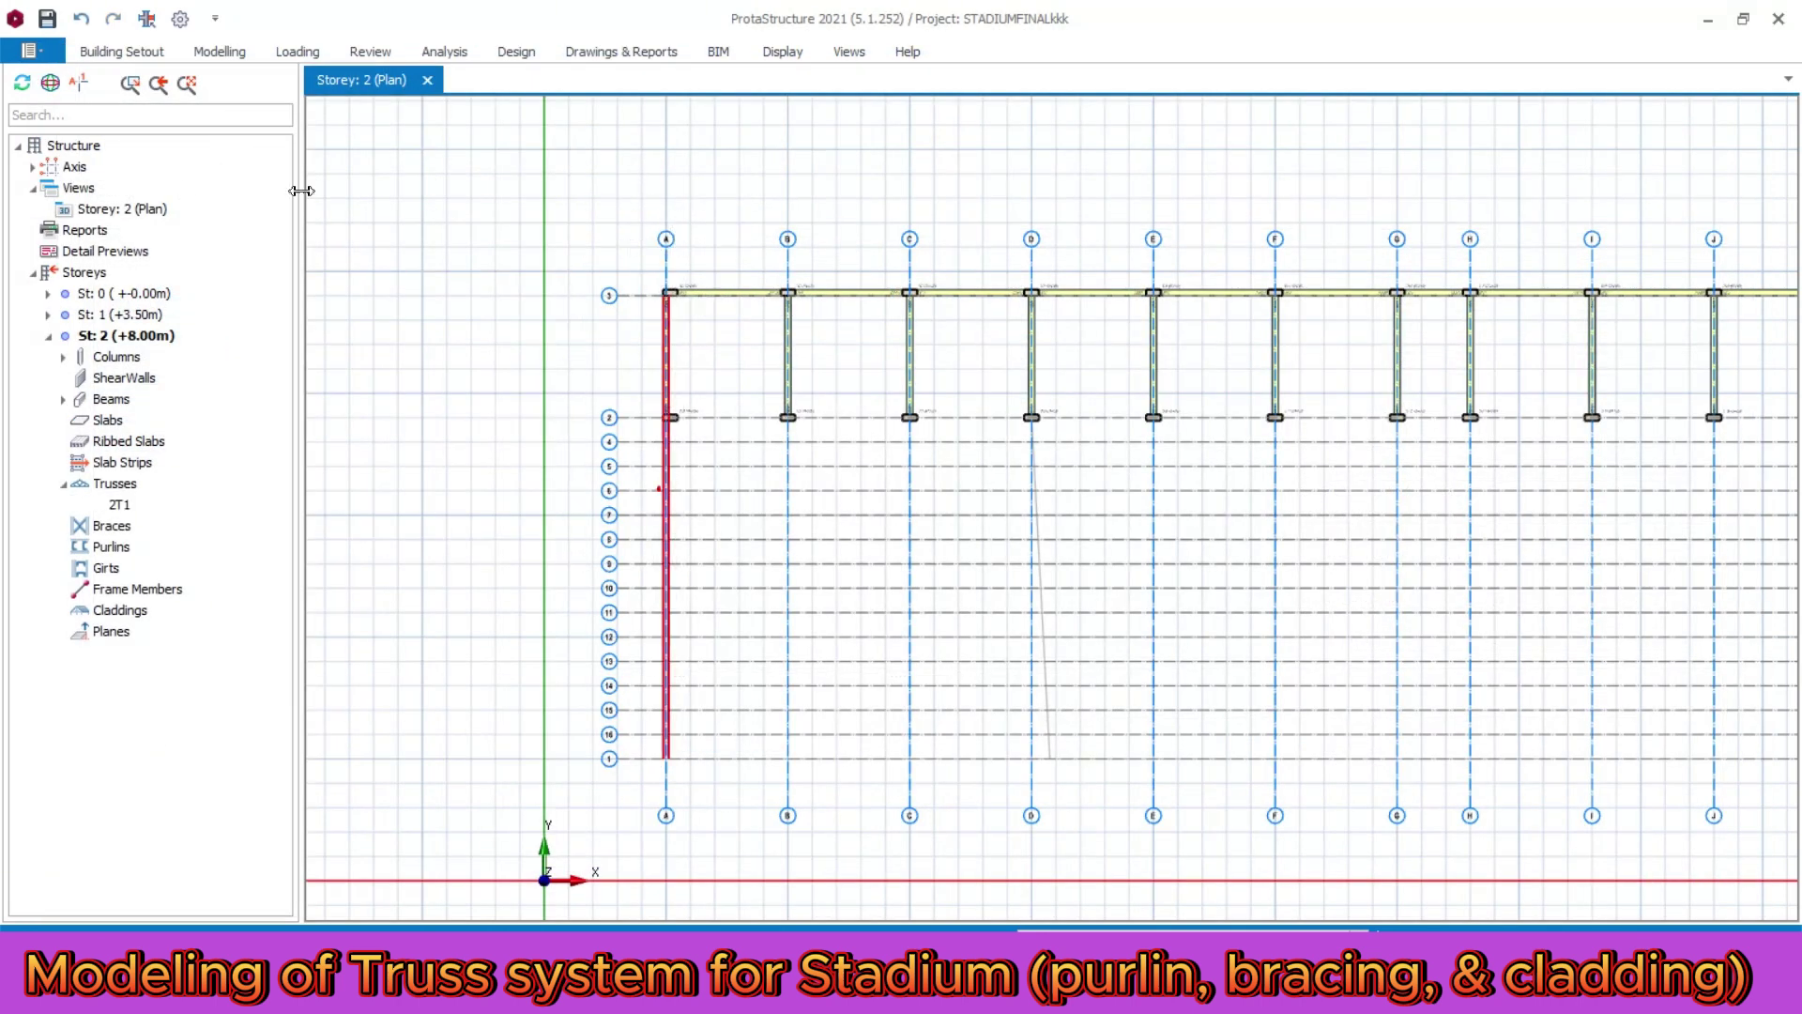
- Change the storey 2 plan view to a 3D view
left_click(145, 215)
right_click(145, 215)
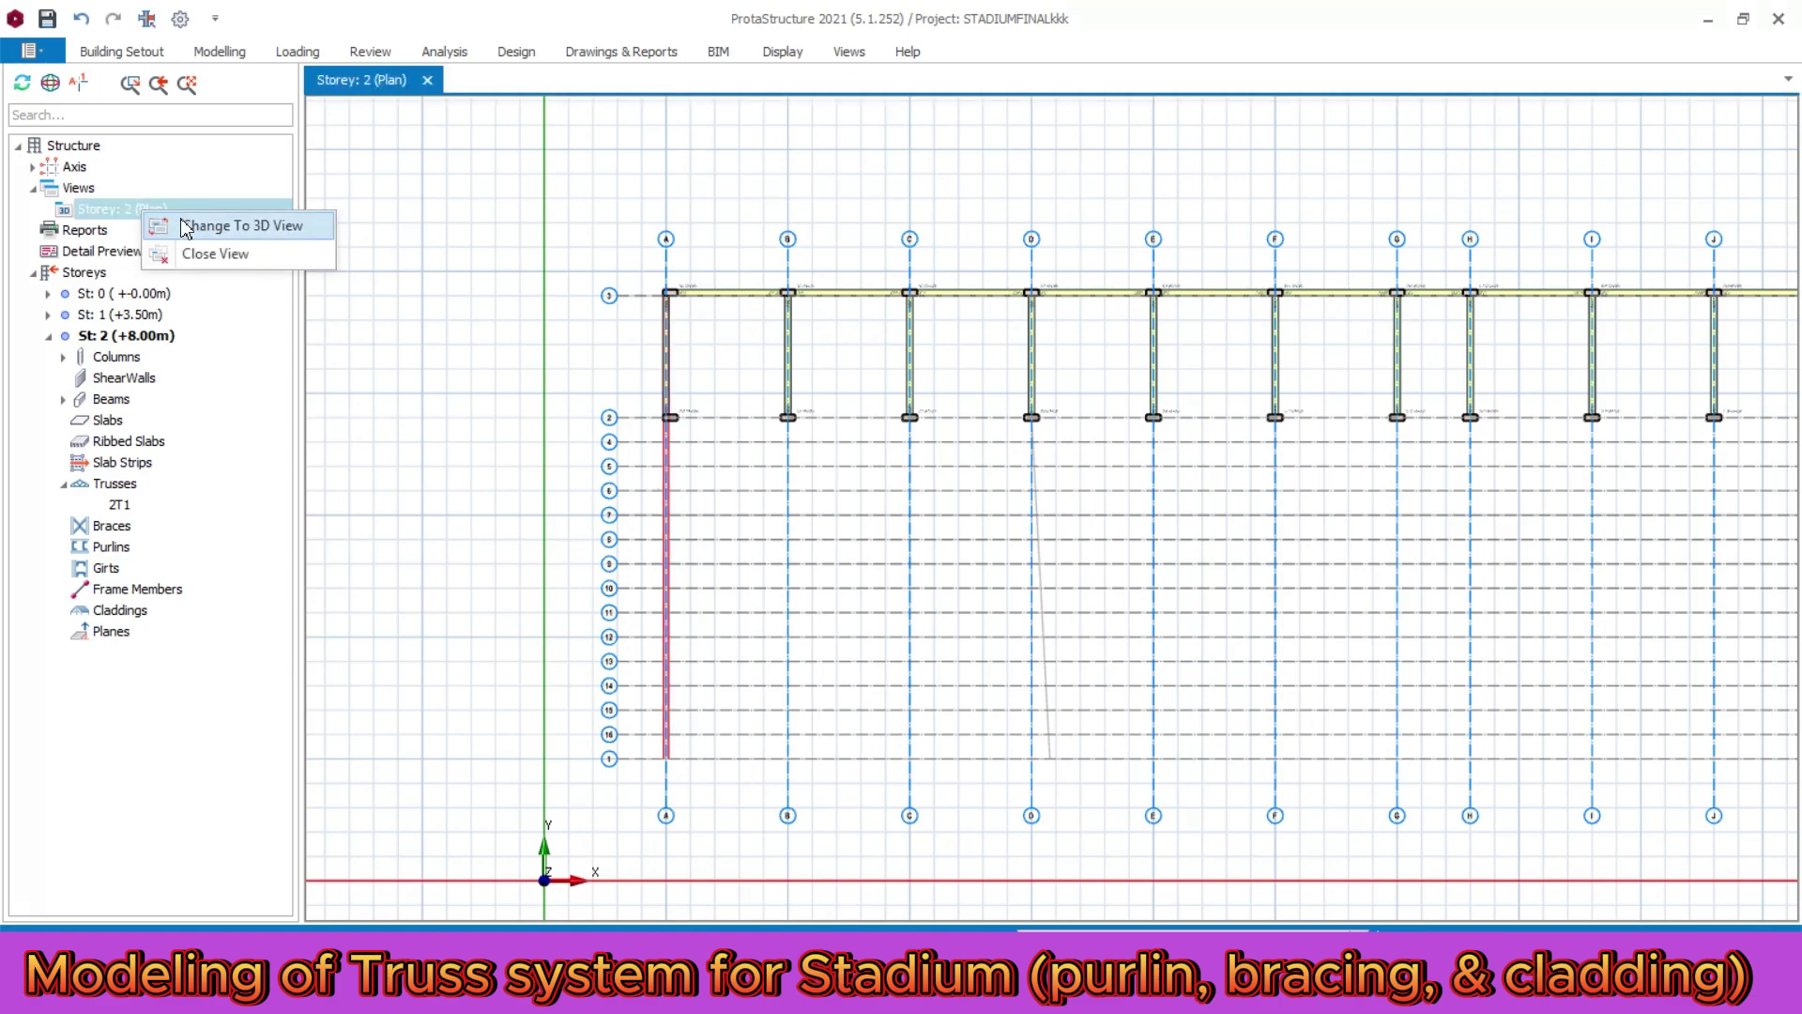
left_click(187, 224)
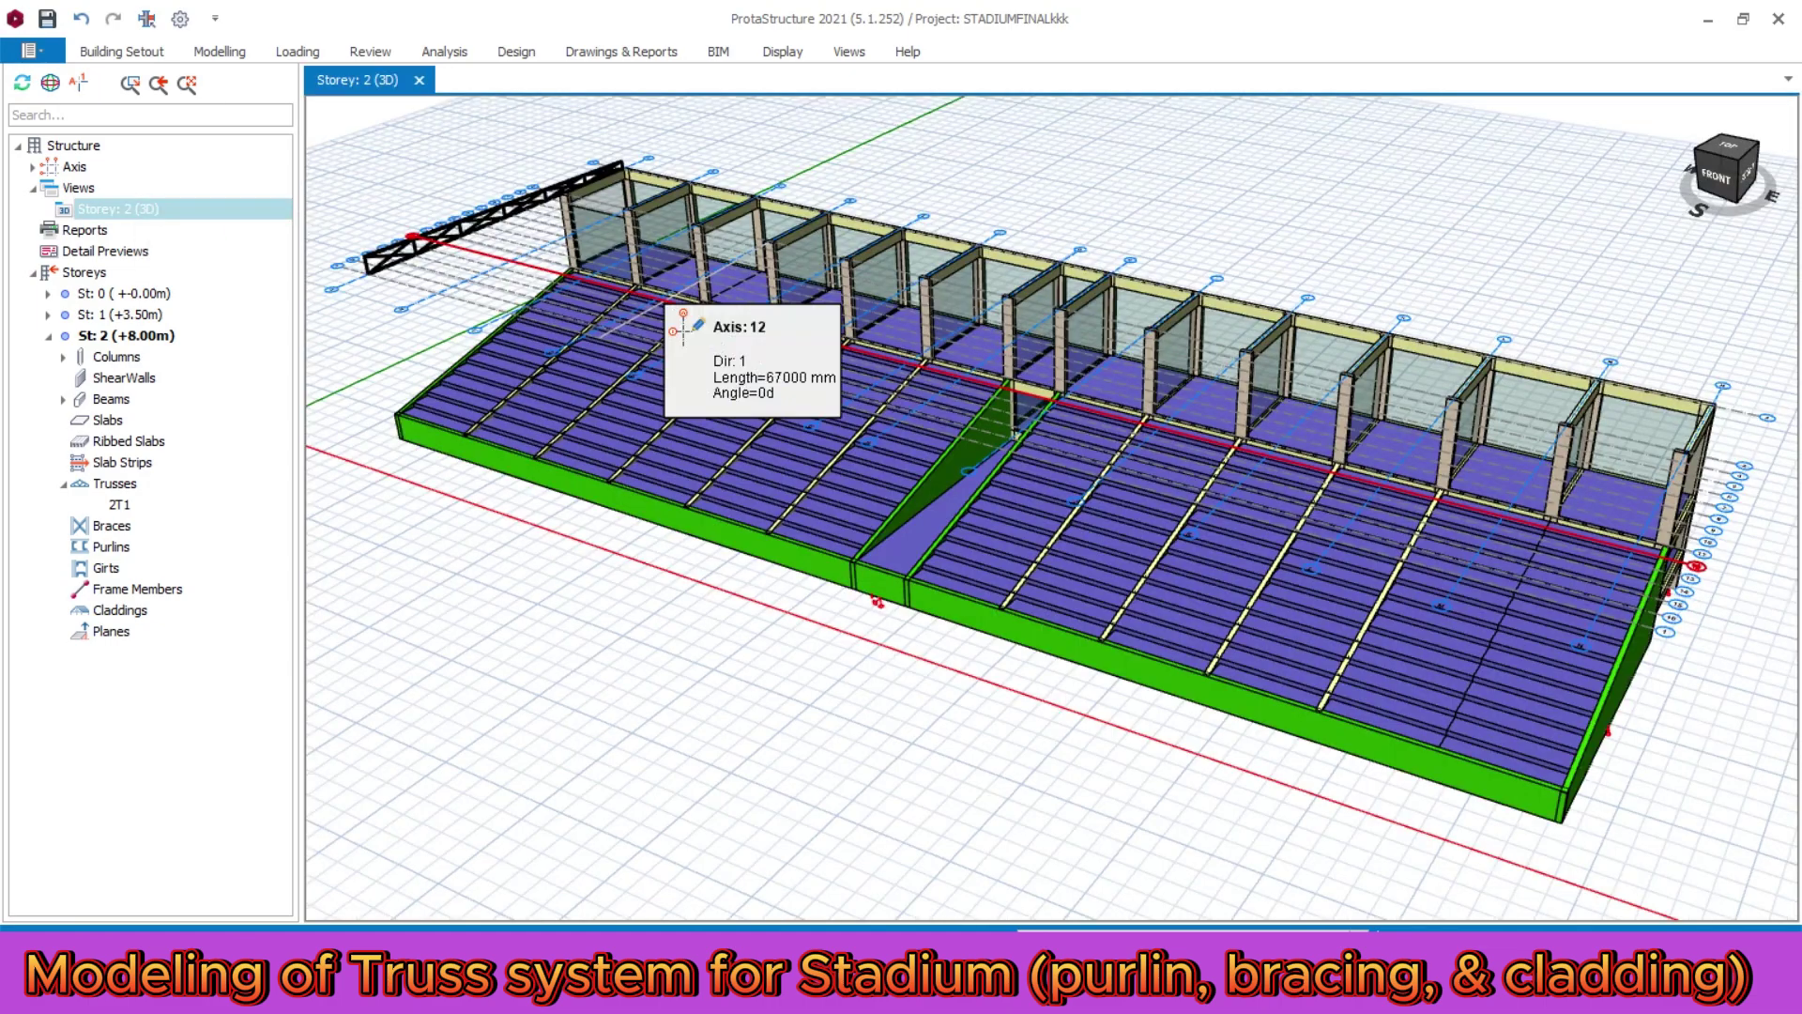
- Examine the new truss on axis A from the side, checking its slope direction, support on the columns and cantilever over the stands
middle_click_drag(1788, 198, 1793, 169)
scroll(885, 322, "down", 3)
left_click_drag(1714, 171, 1727, 167)
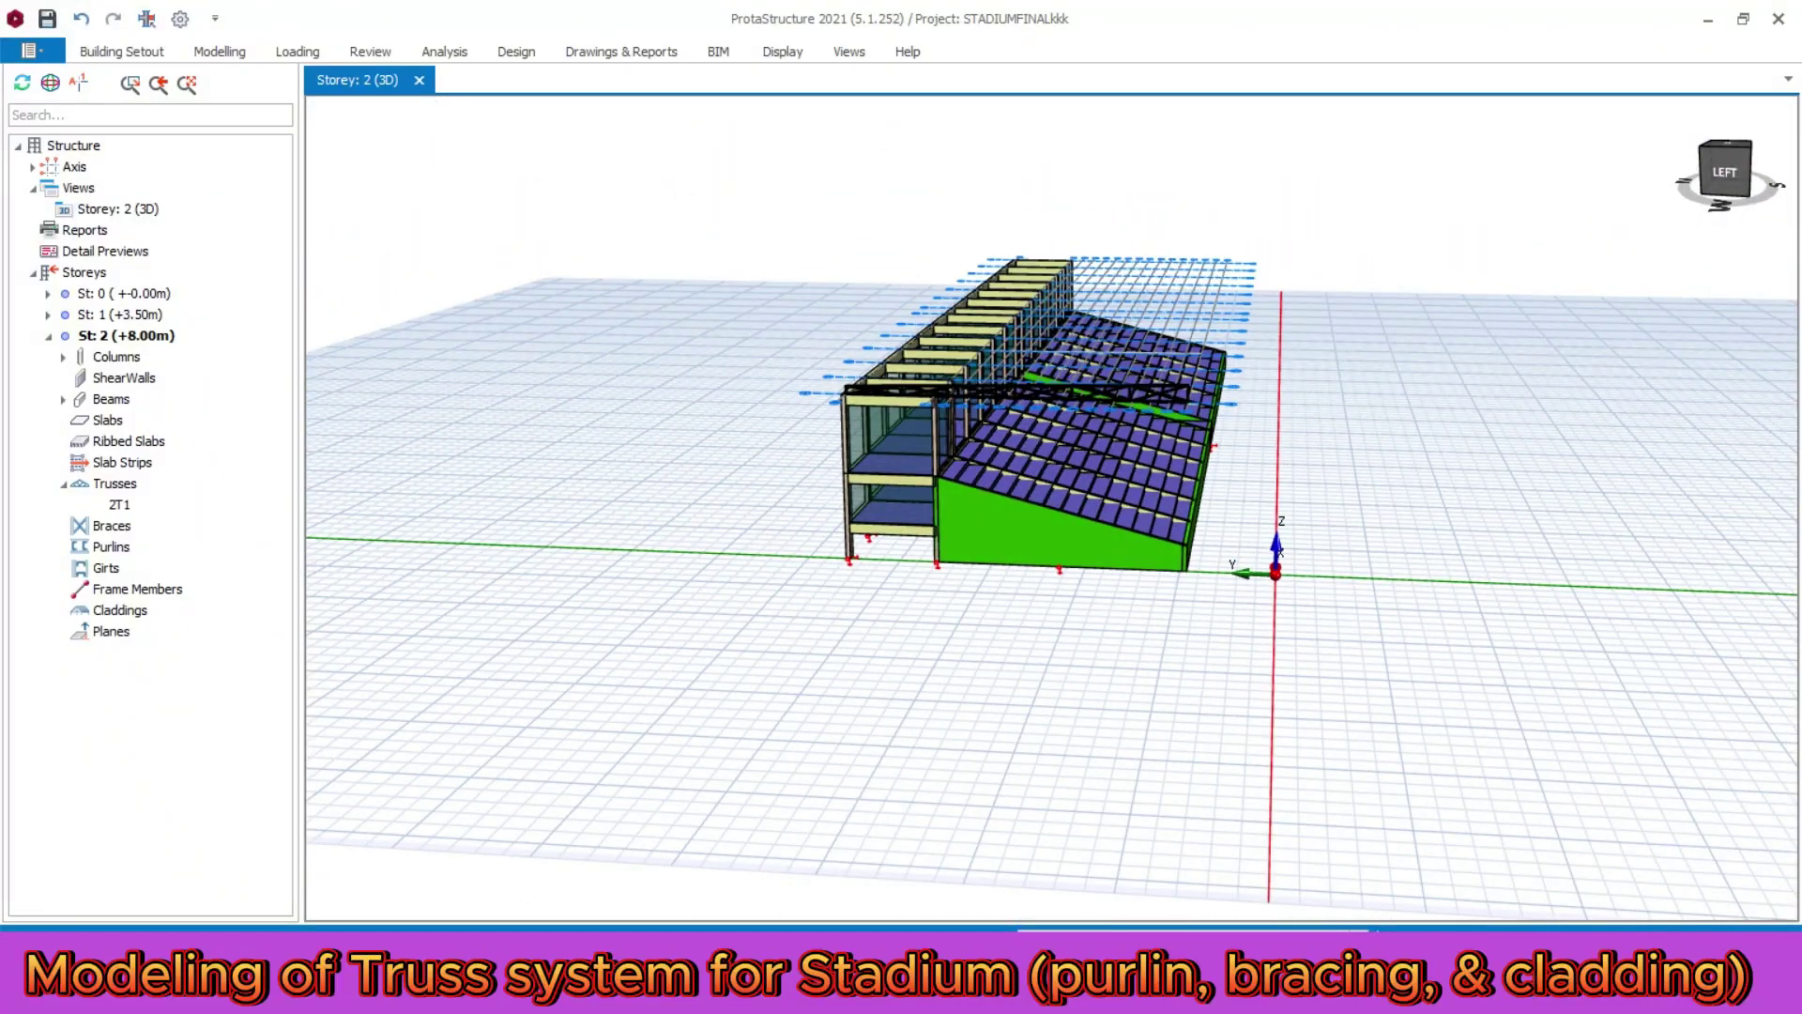
scroll(913, 409, "up", 5)
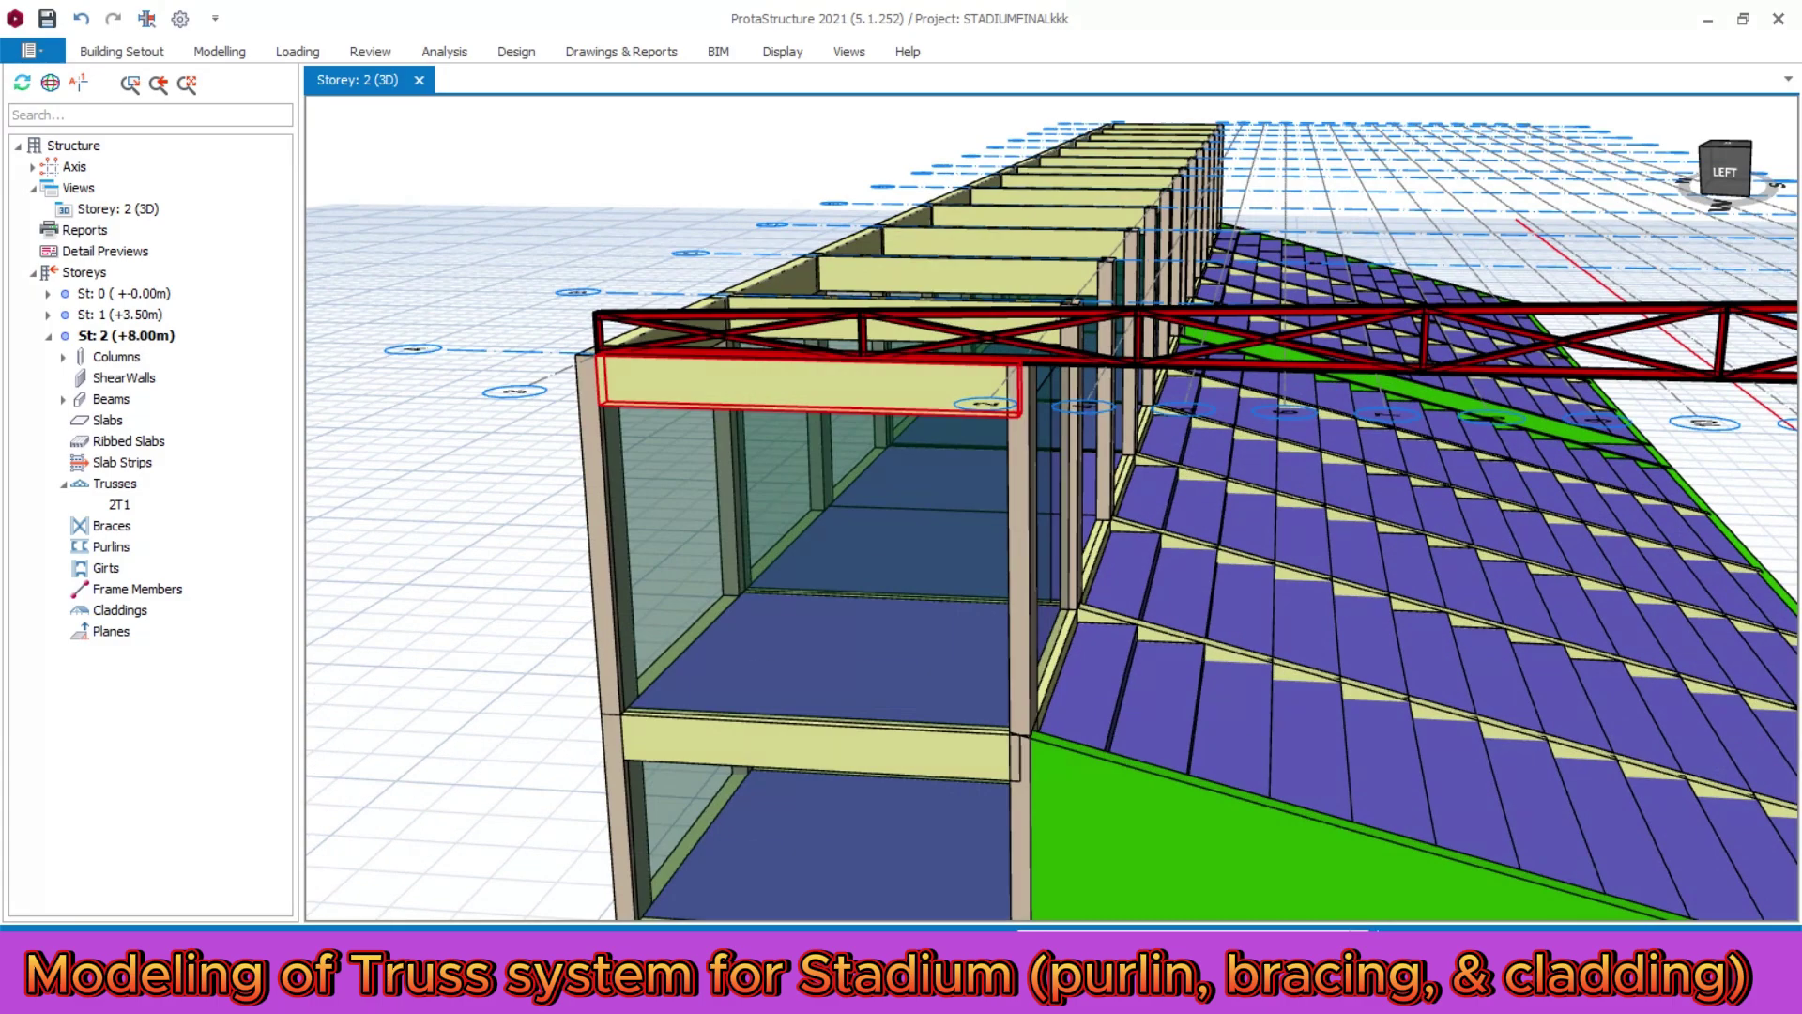
scroll(683, 365, "up", 4)
scroll(582, 349, "down", 6)
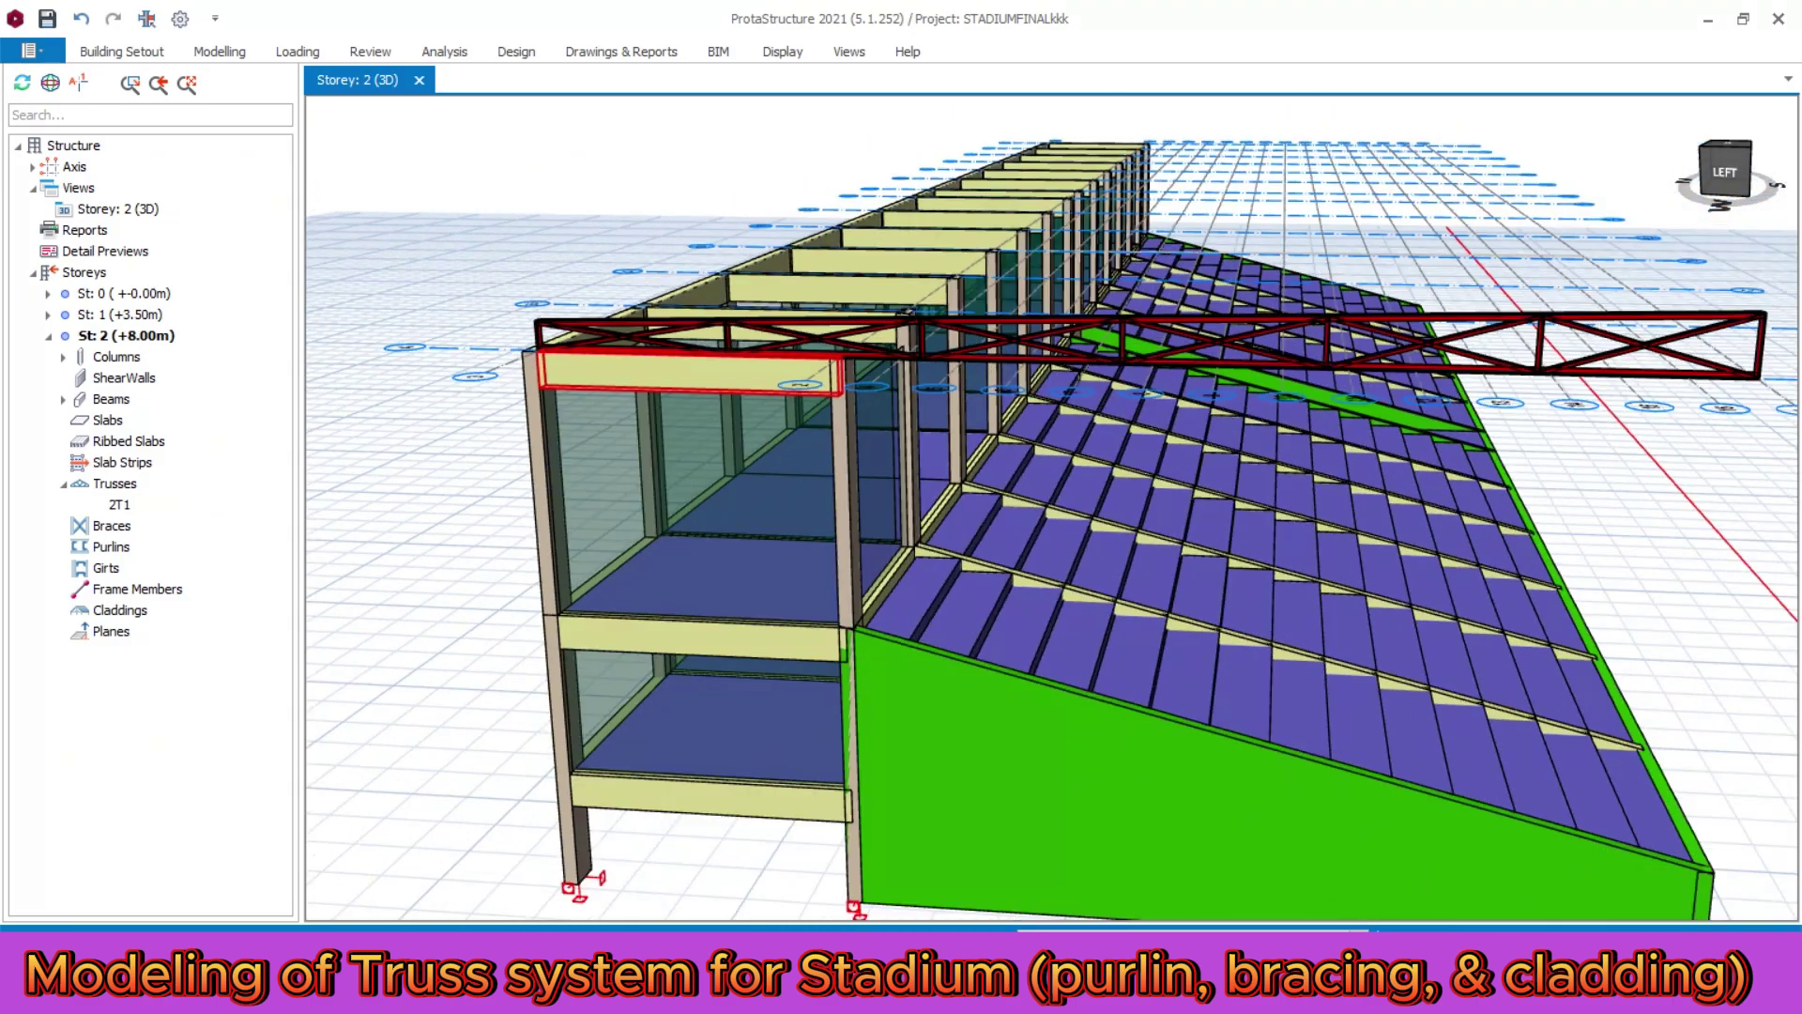
scroll(541, 347, "down", 2)
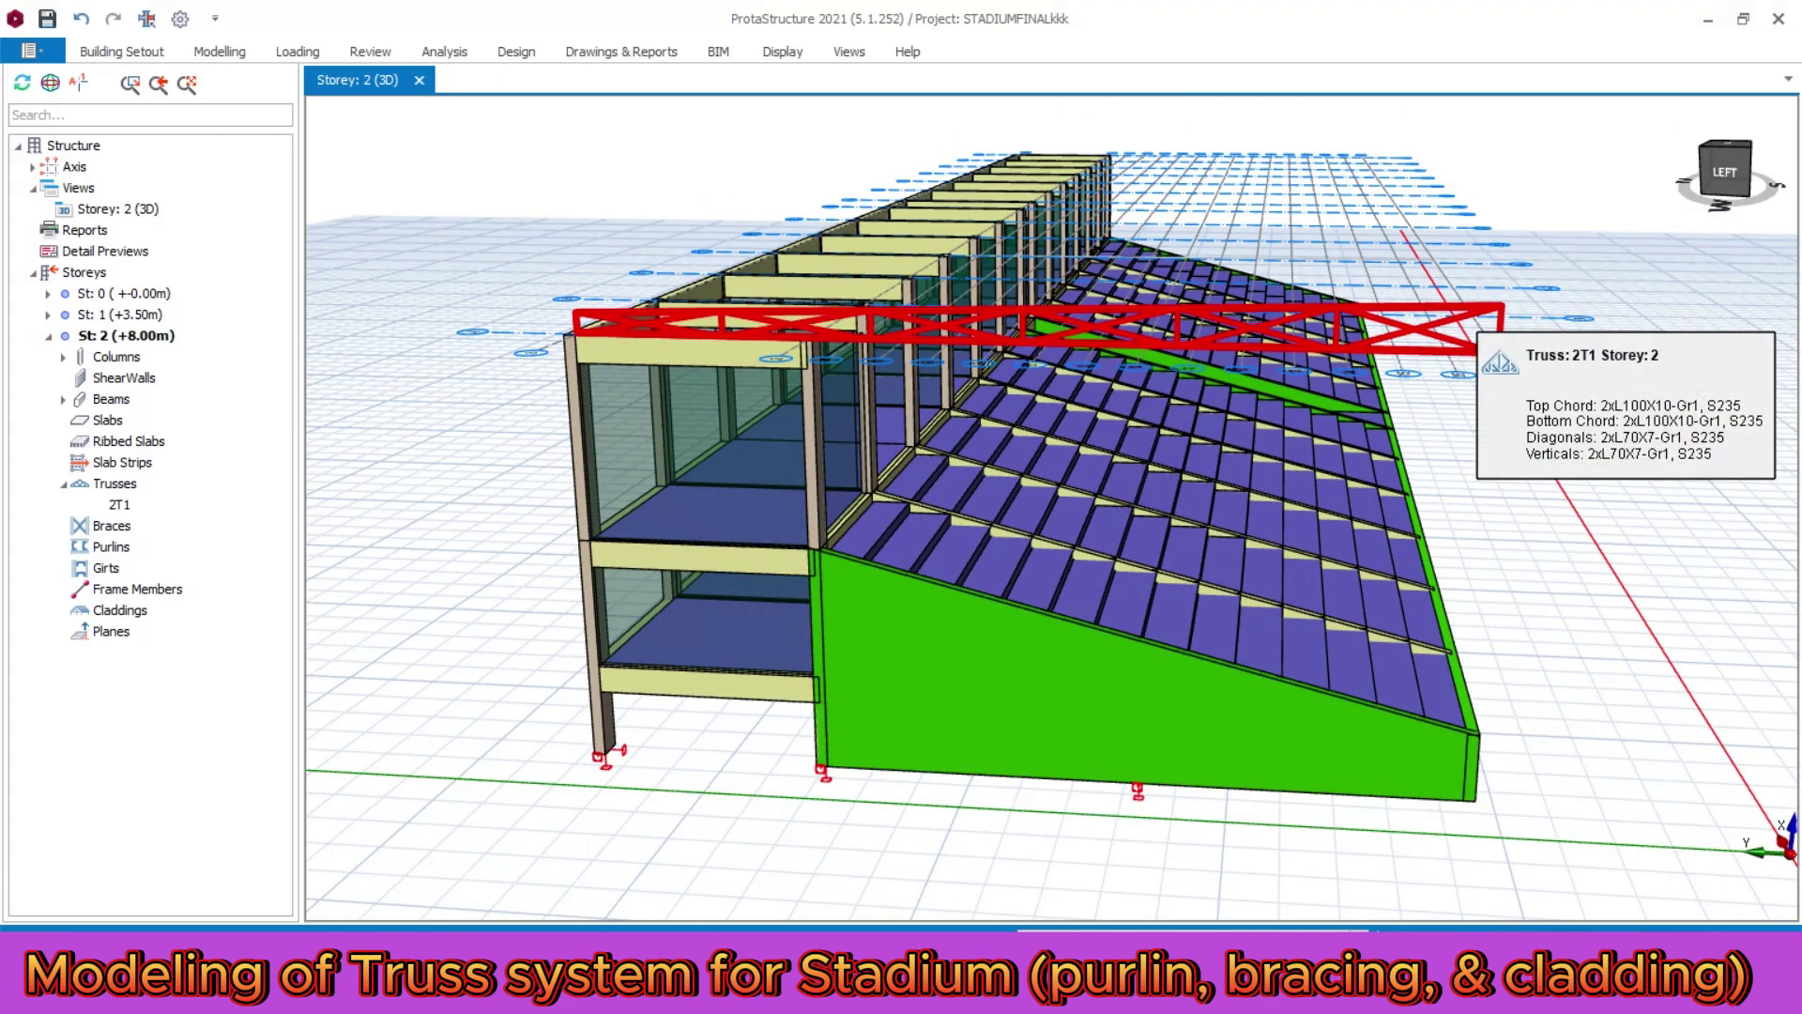
scroll(1493, 335, "up", 1)
scroll(699, 394, "up", 4)
scroll(737, 394, "down", 3)
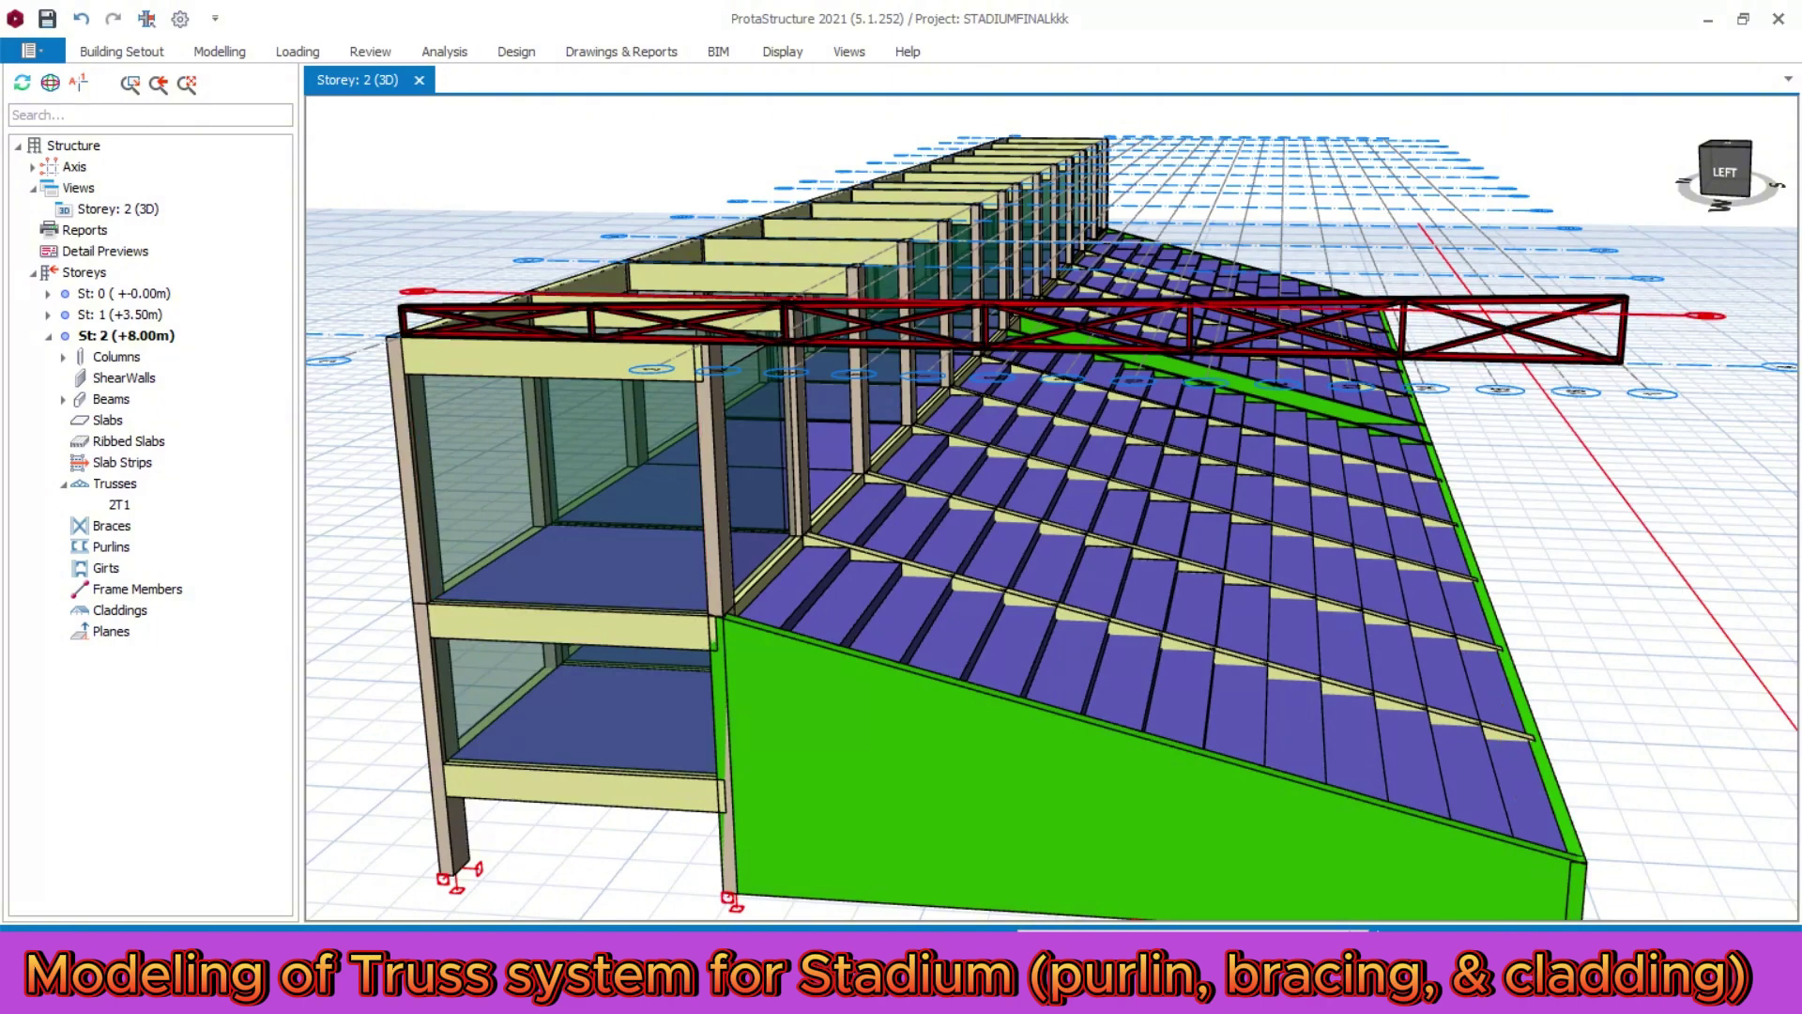
- Edit the truss on axis A and set its left heel height to 2000 mm
double_click(1605, 315)
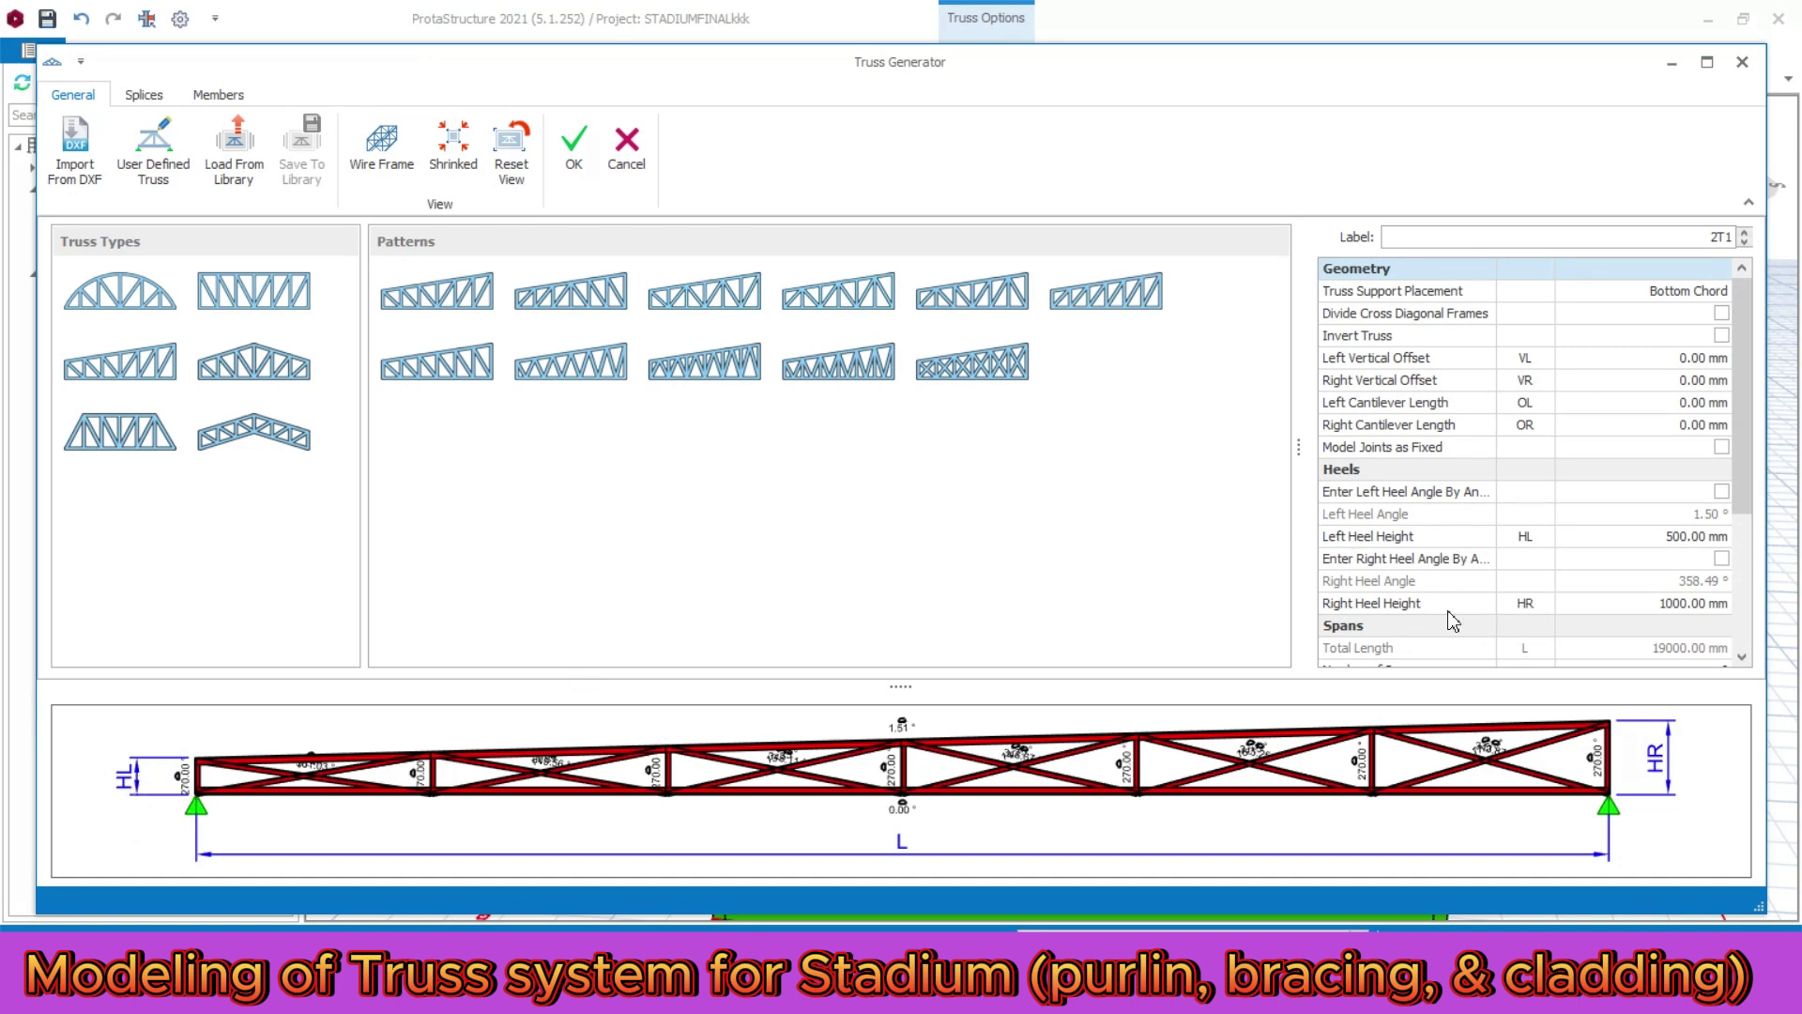
left_click(1608, 536)
left_click_drag(1666, 536, 1690, 539)
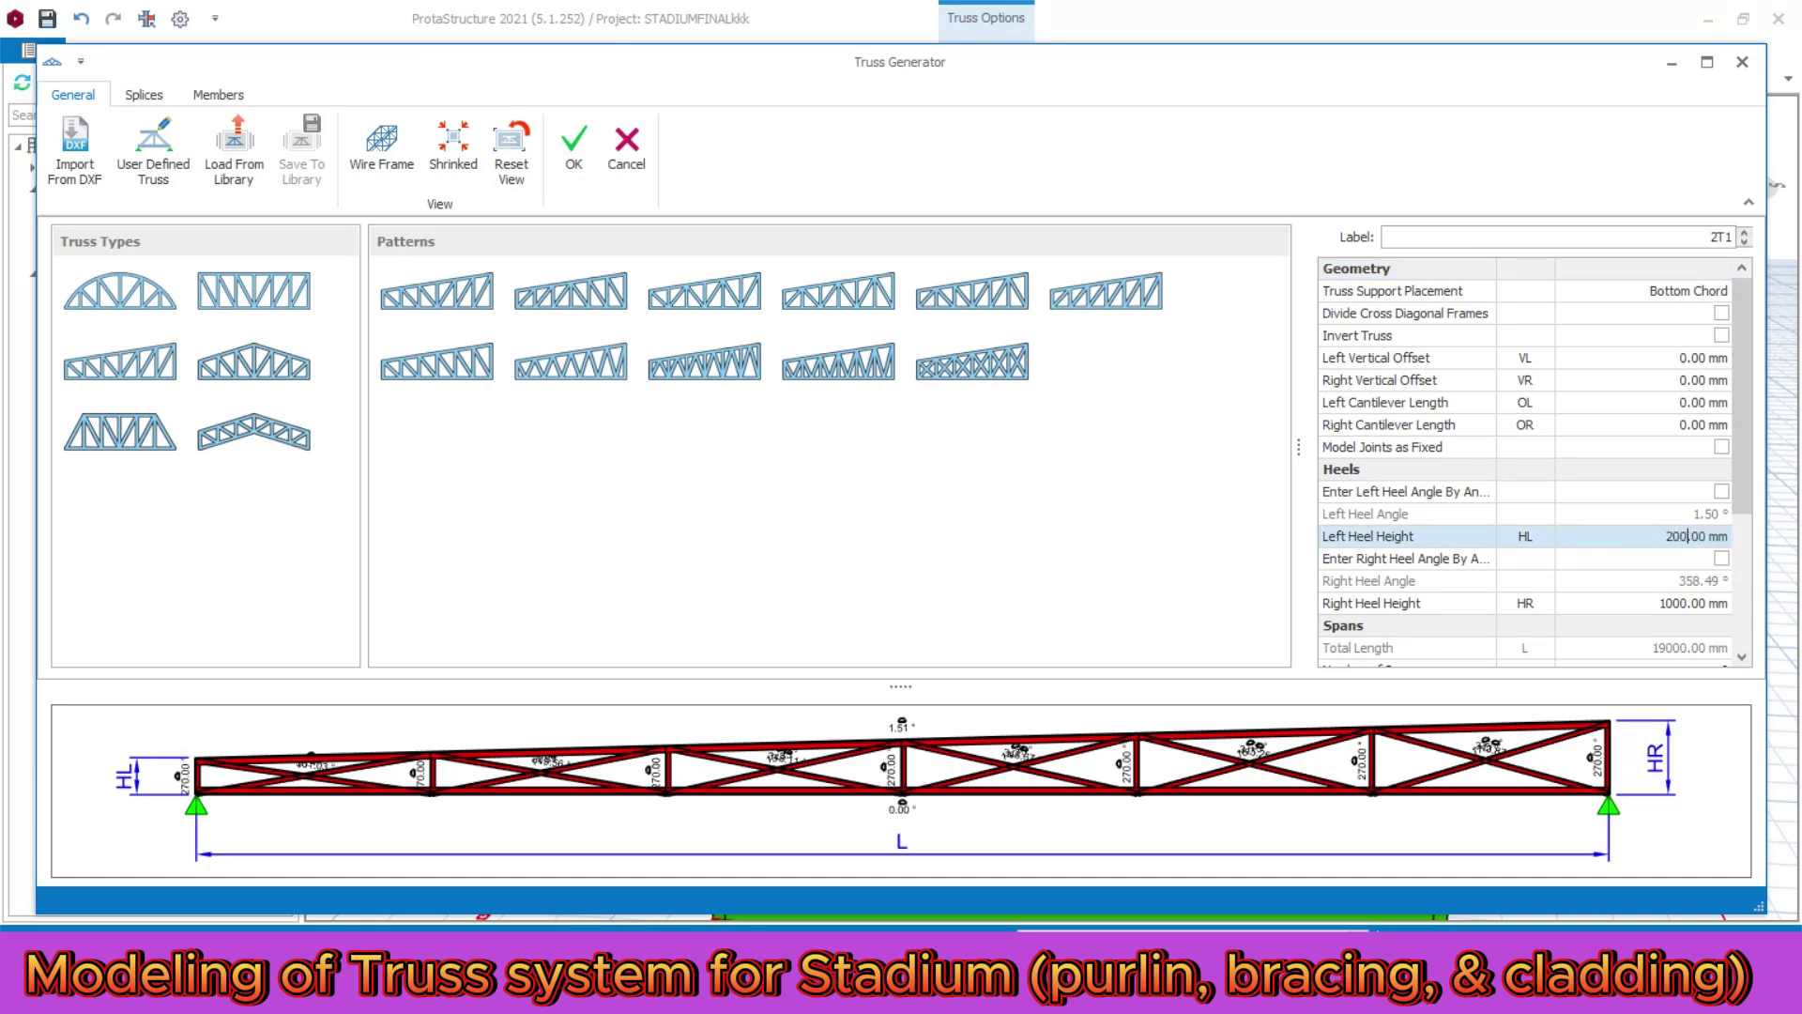
left_click(1649, 601)
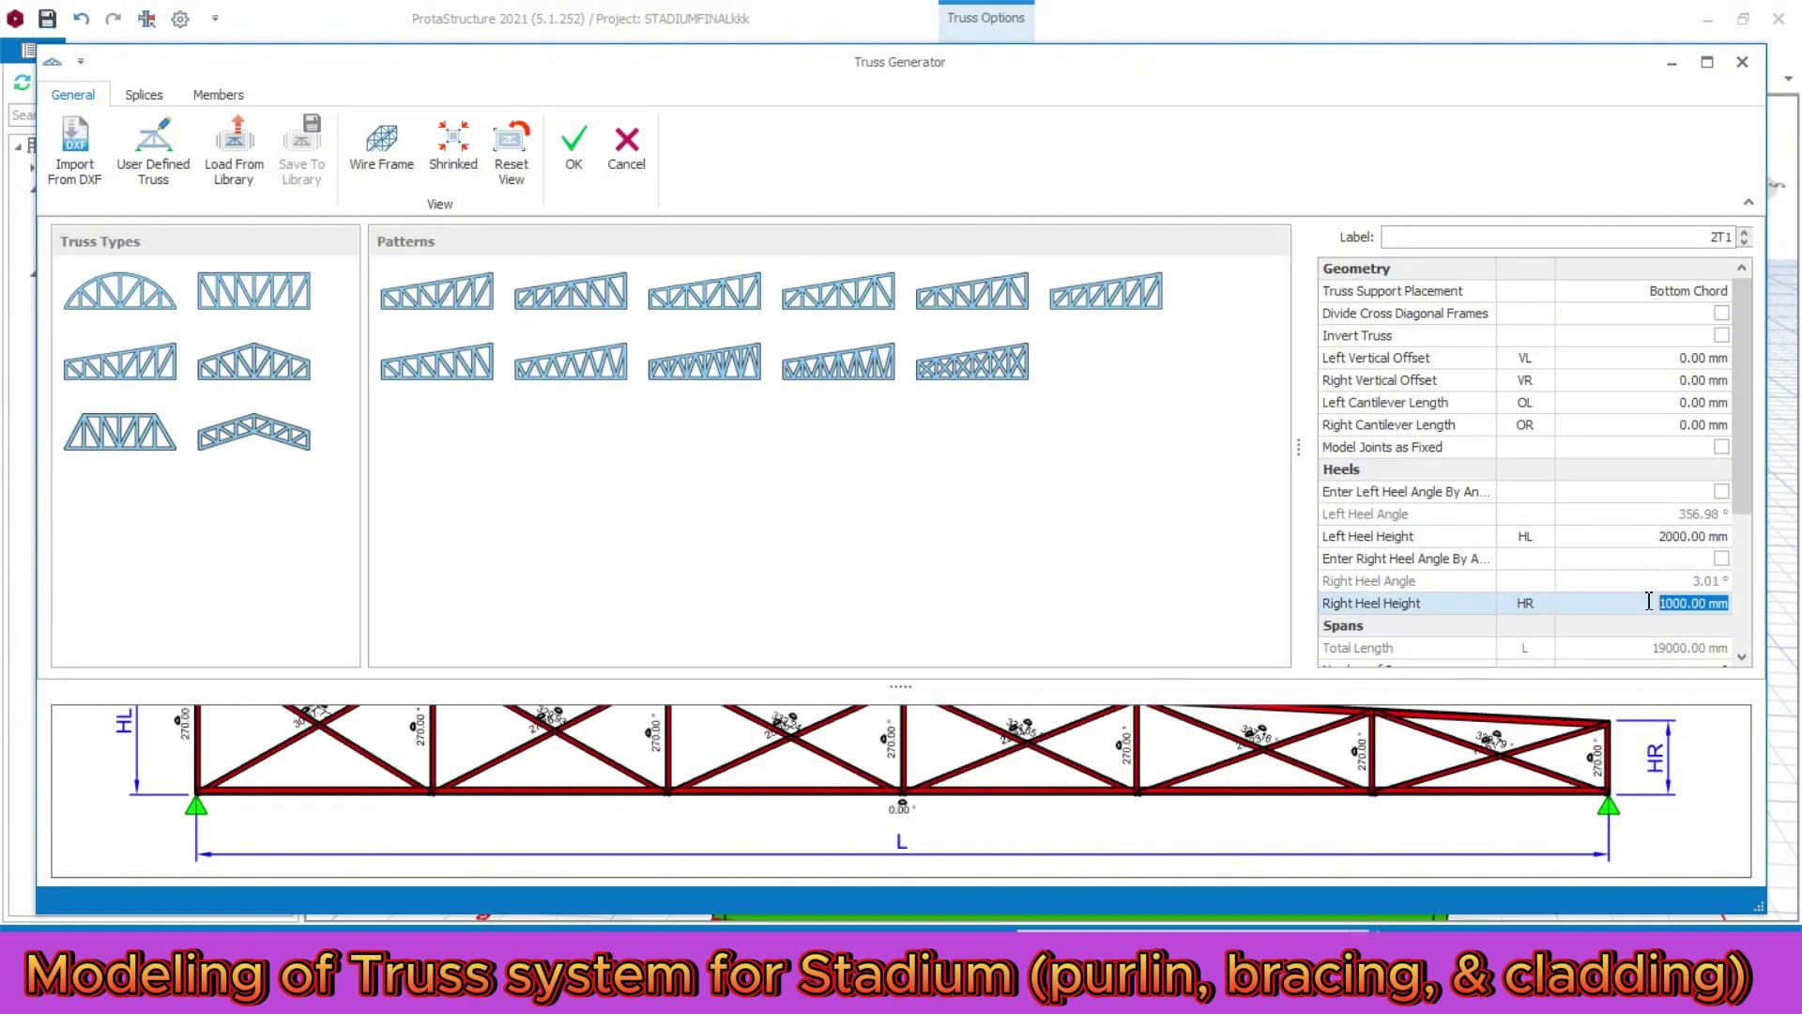
scroll(522, 784, "down", 2)
scroll(406, 749, "up", 1)
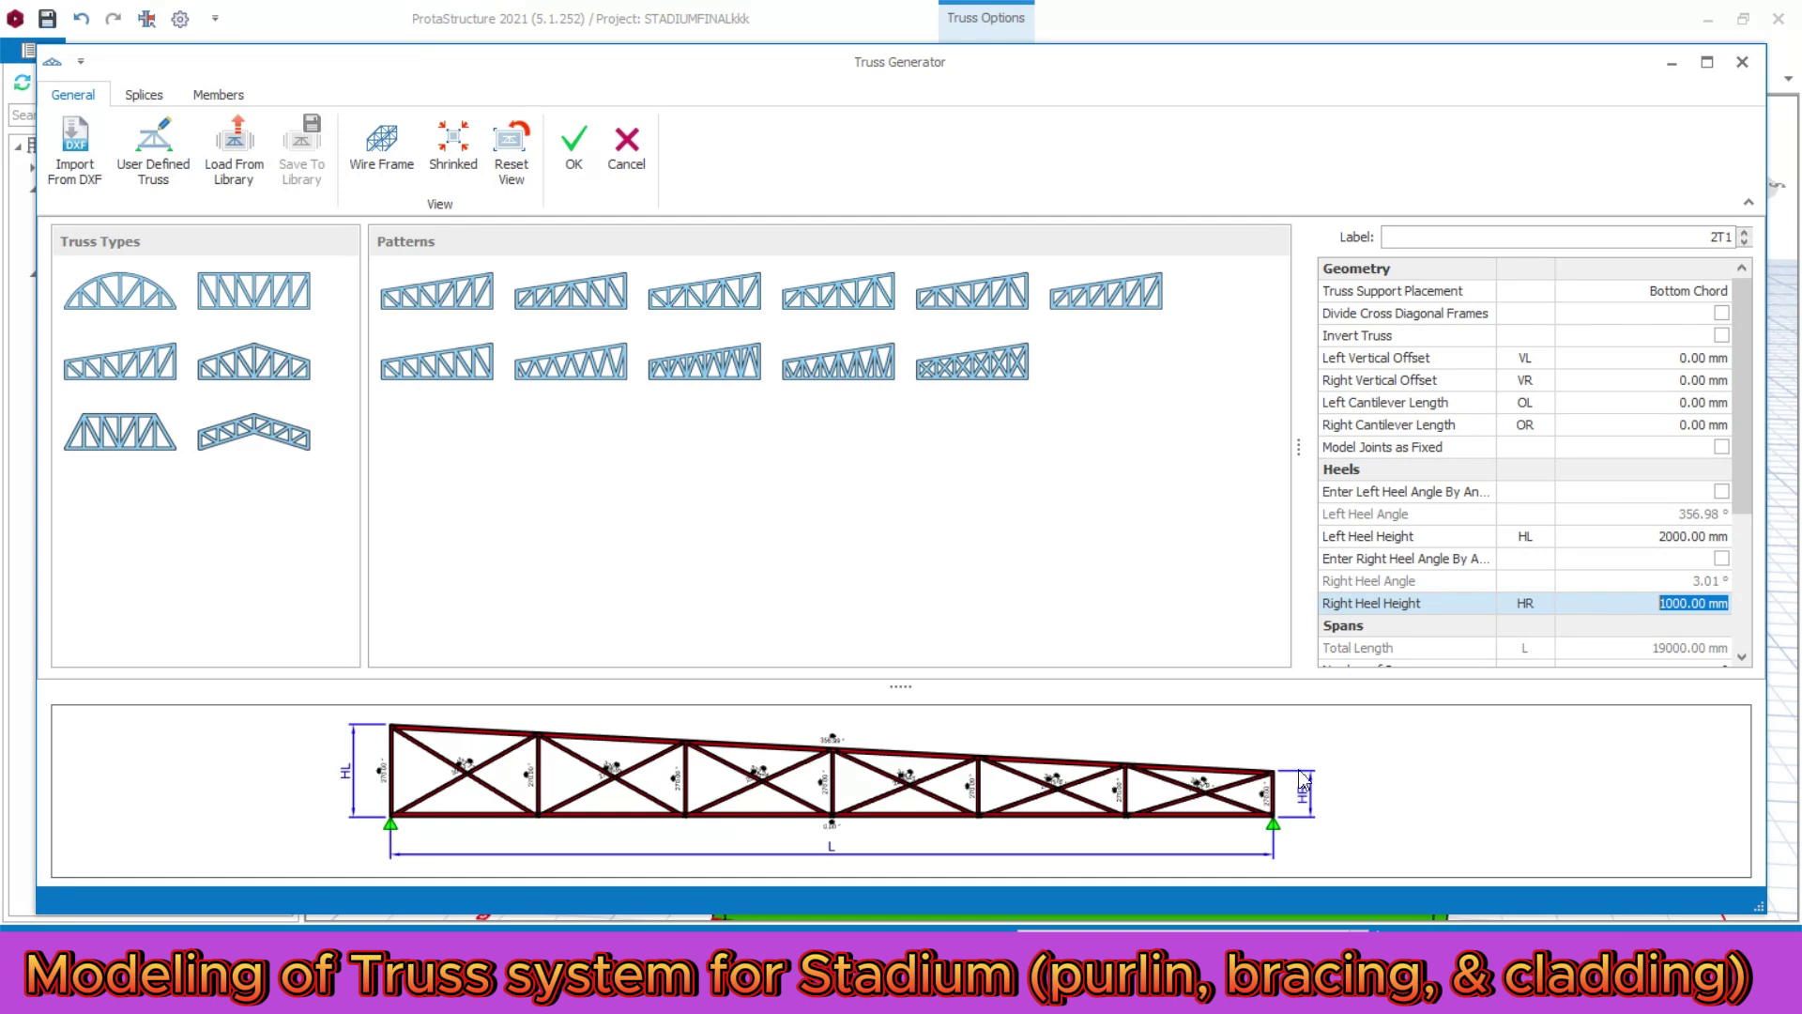
left_click(1655, 603)
scroll(1625, 525, "down", 2)
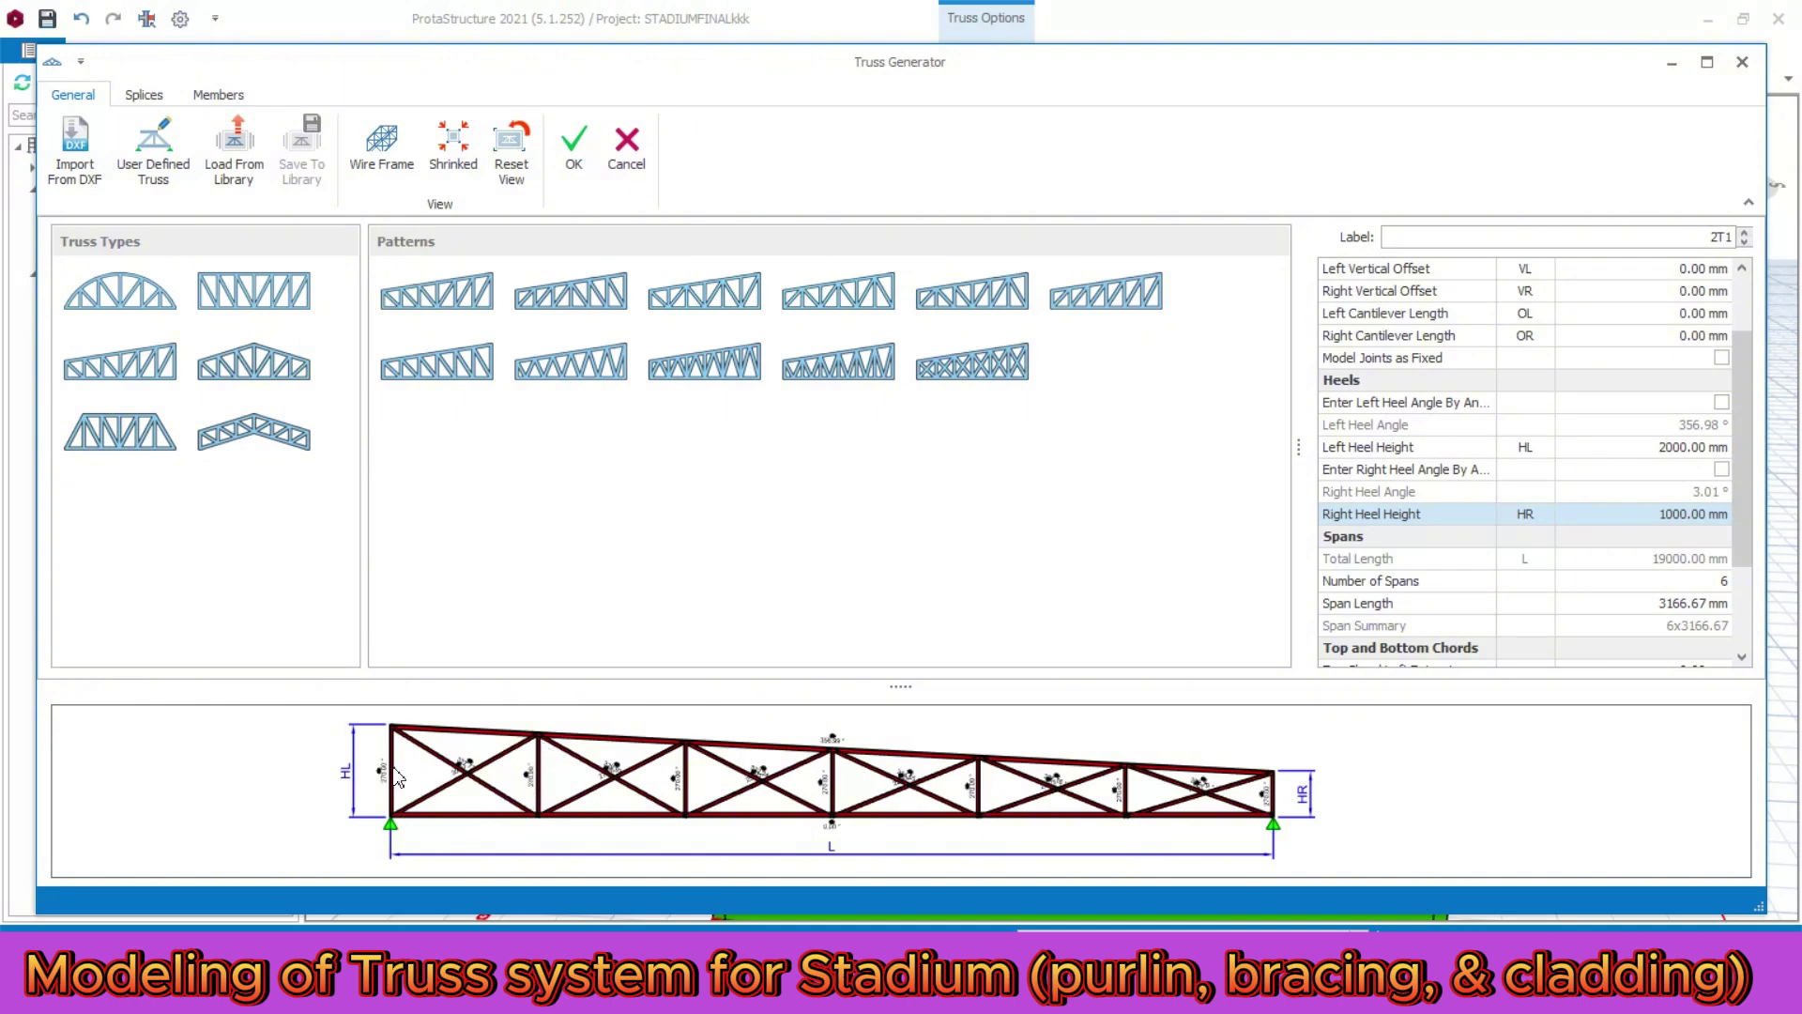
- Set the axis A truss's span length to 1000 mm and apply the truss changes to the model
left_click(1632, 611)
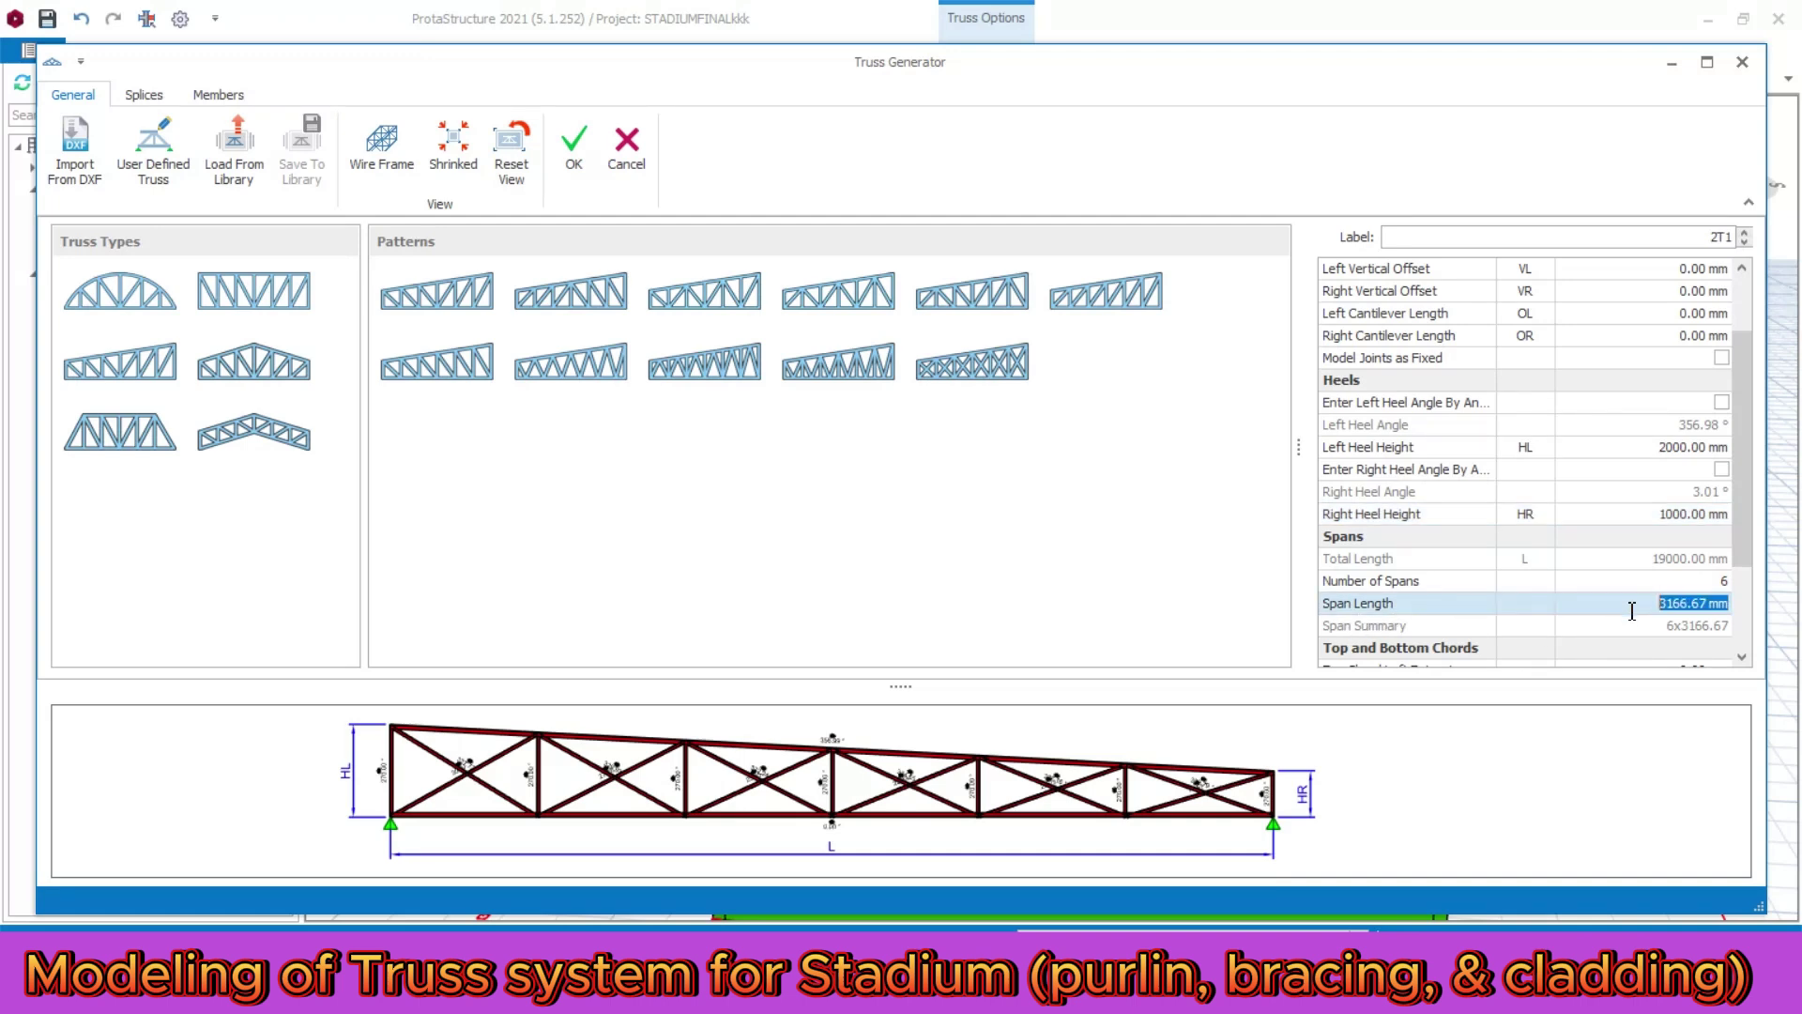
left_click(1648, 611)
left_click_drag(1662, 608, 1717, 608)
type("1000")
left_click(1607, 580)
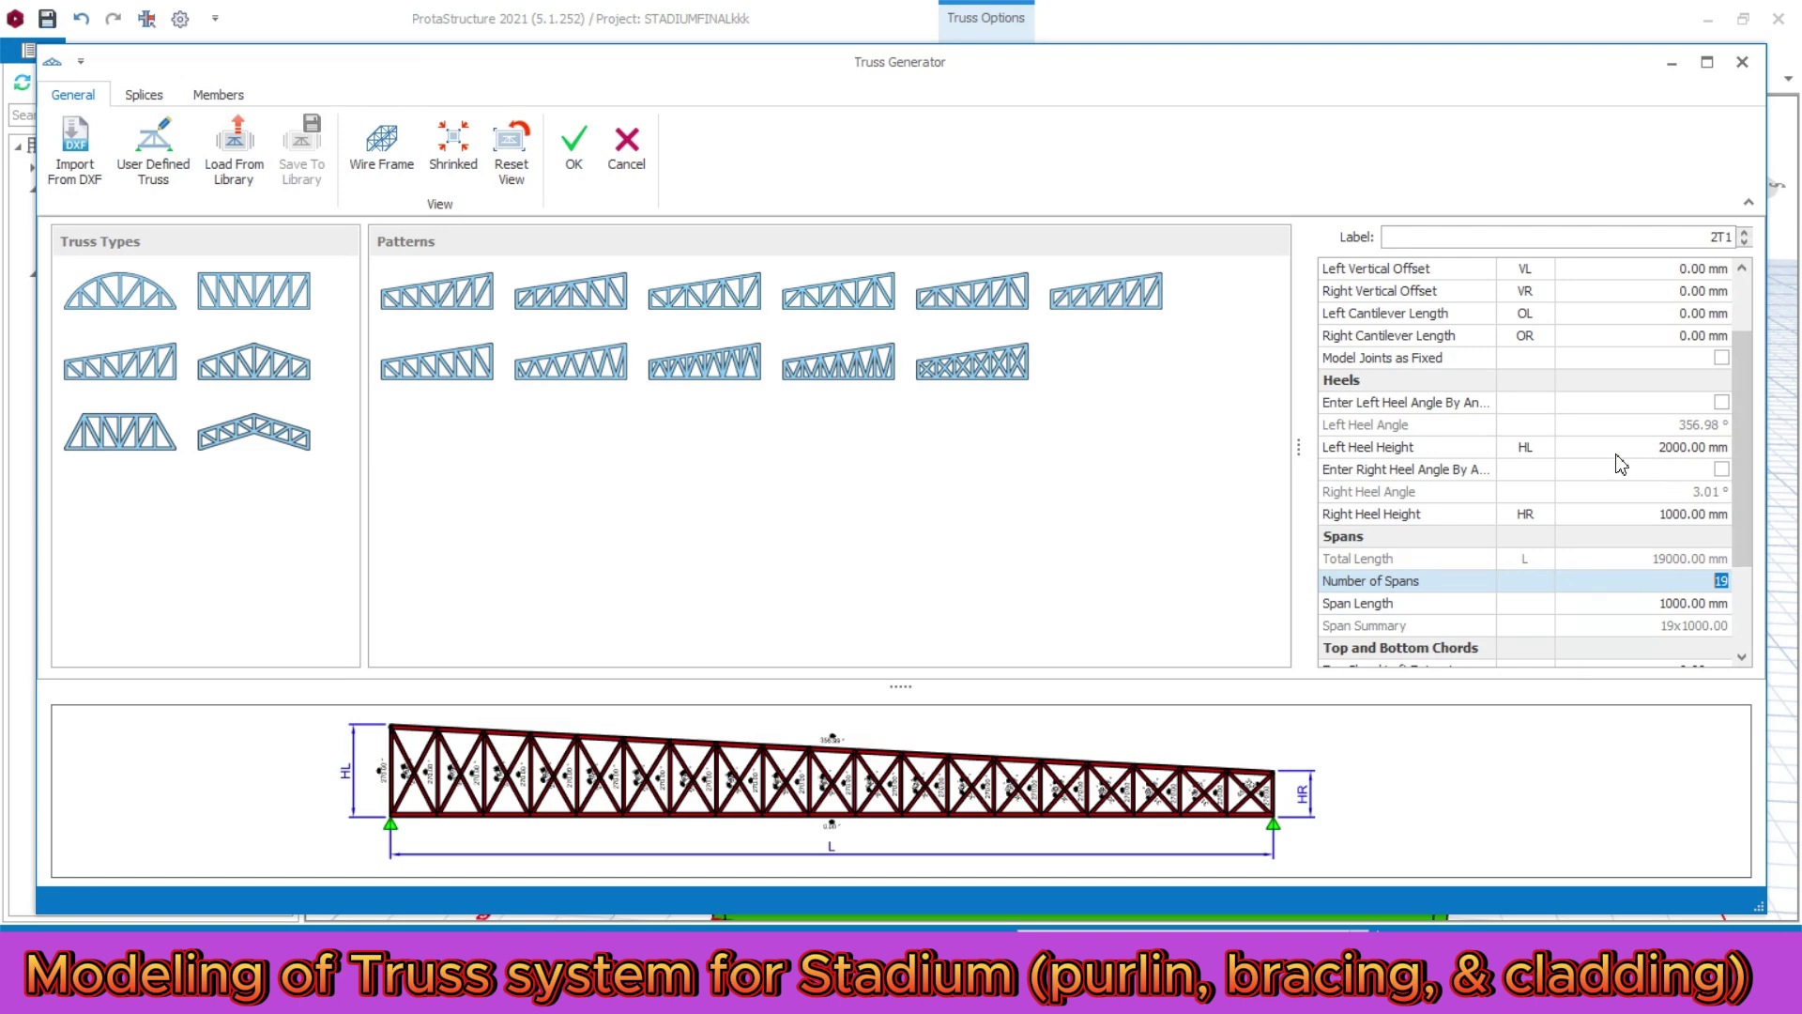
left_click(573, 146)
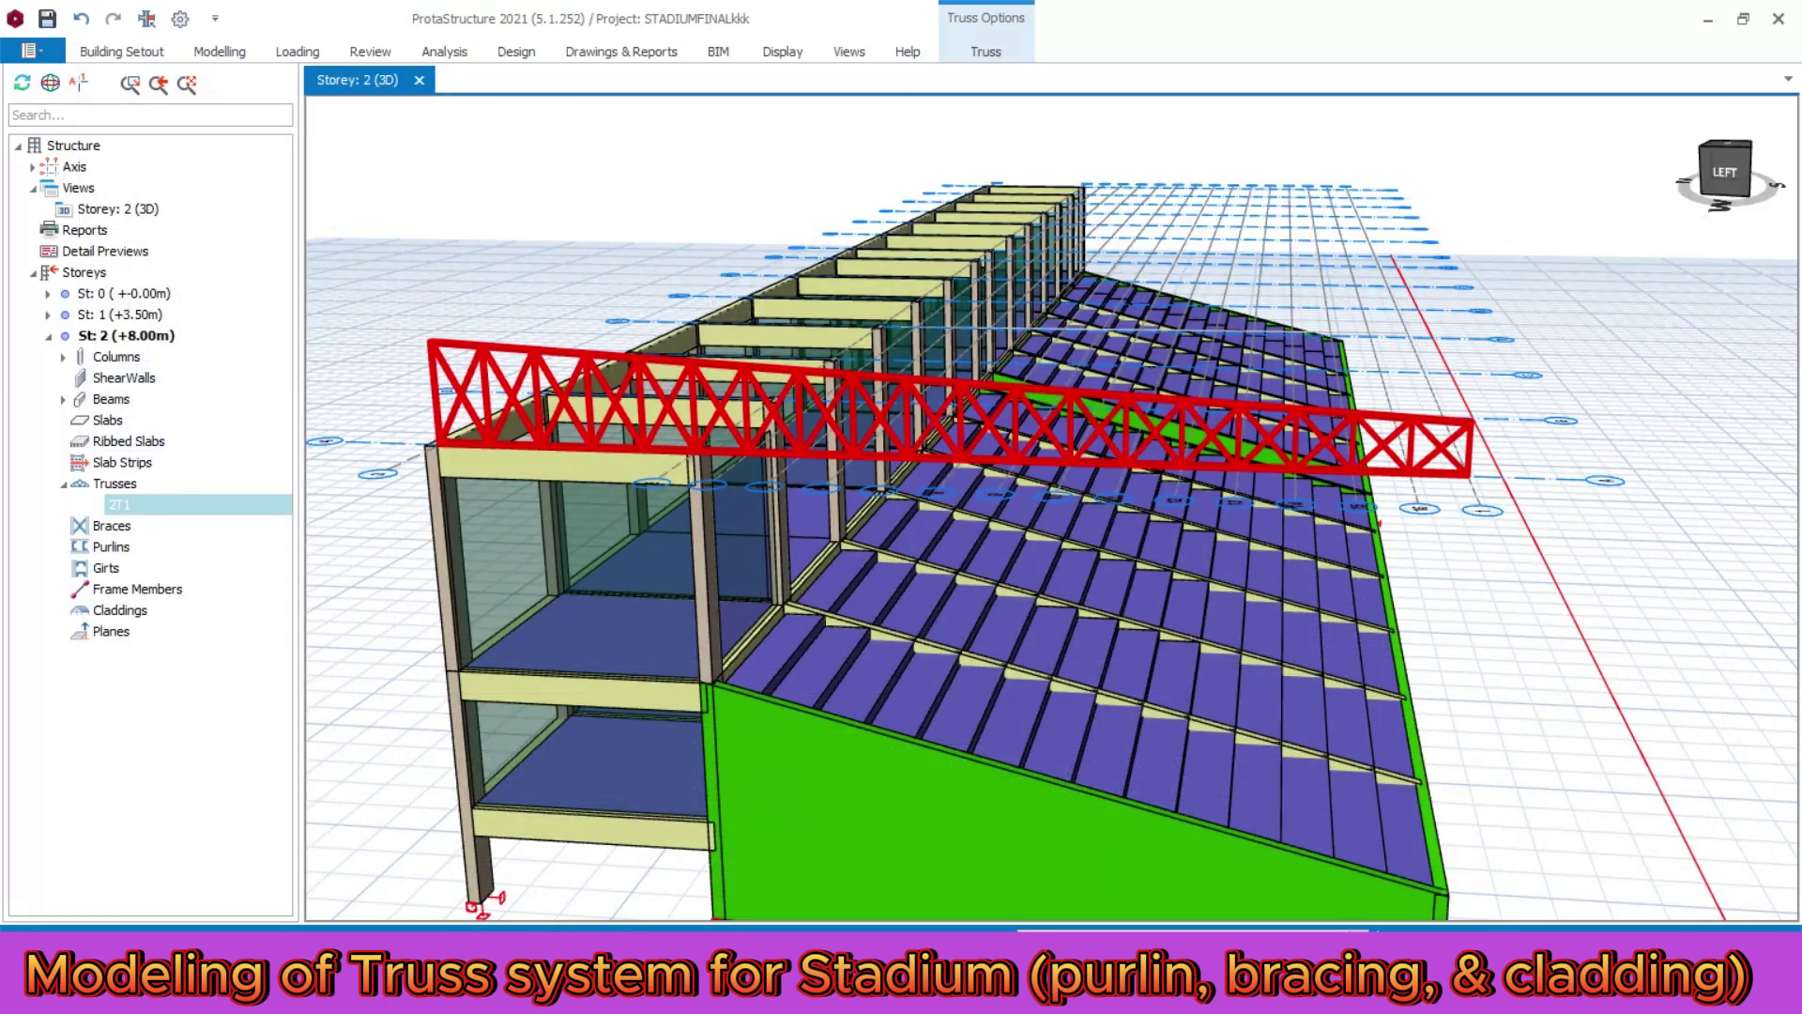
- Invert the axis A truss so its top chord is level and its bottom chord slopes, and apply it
scroll(657, 450, "up", 2)
scroll(657, 451, "down", 3)
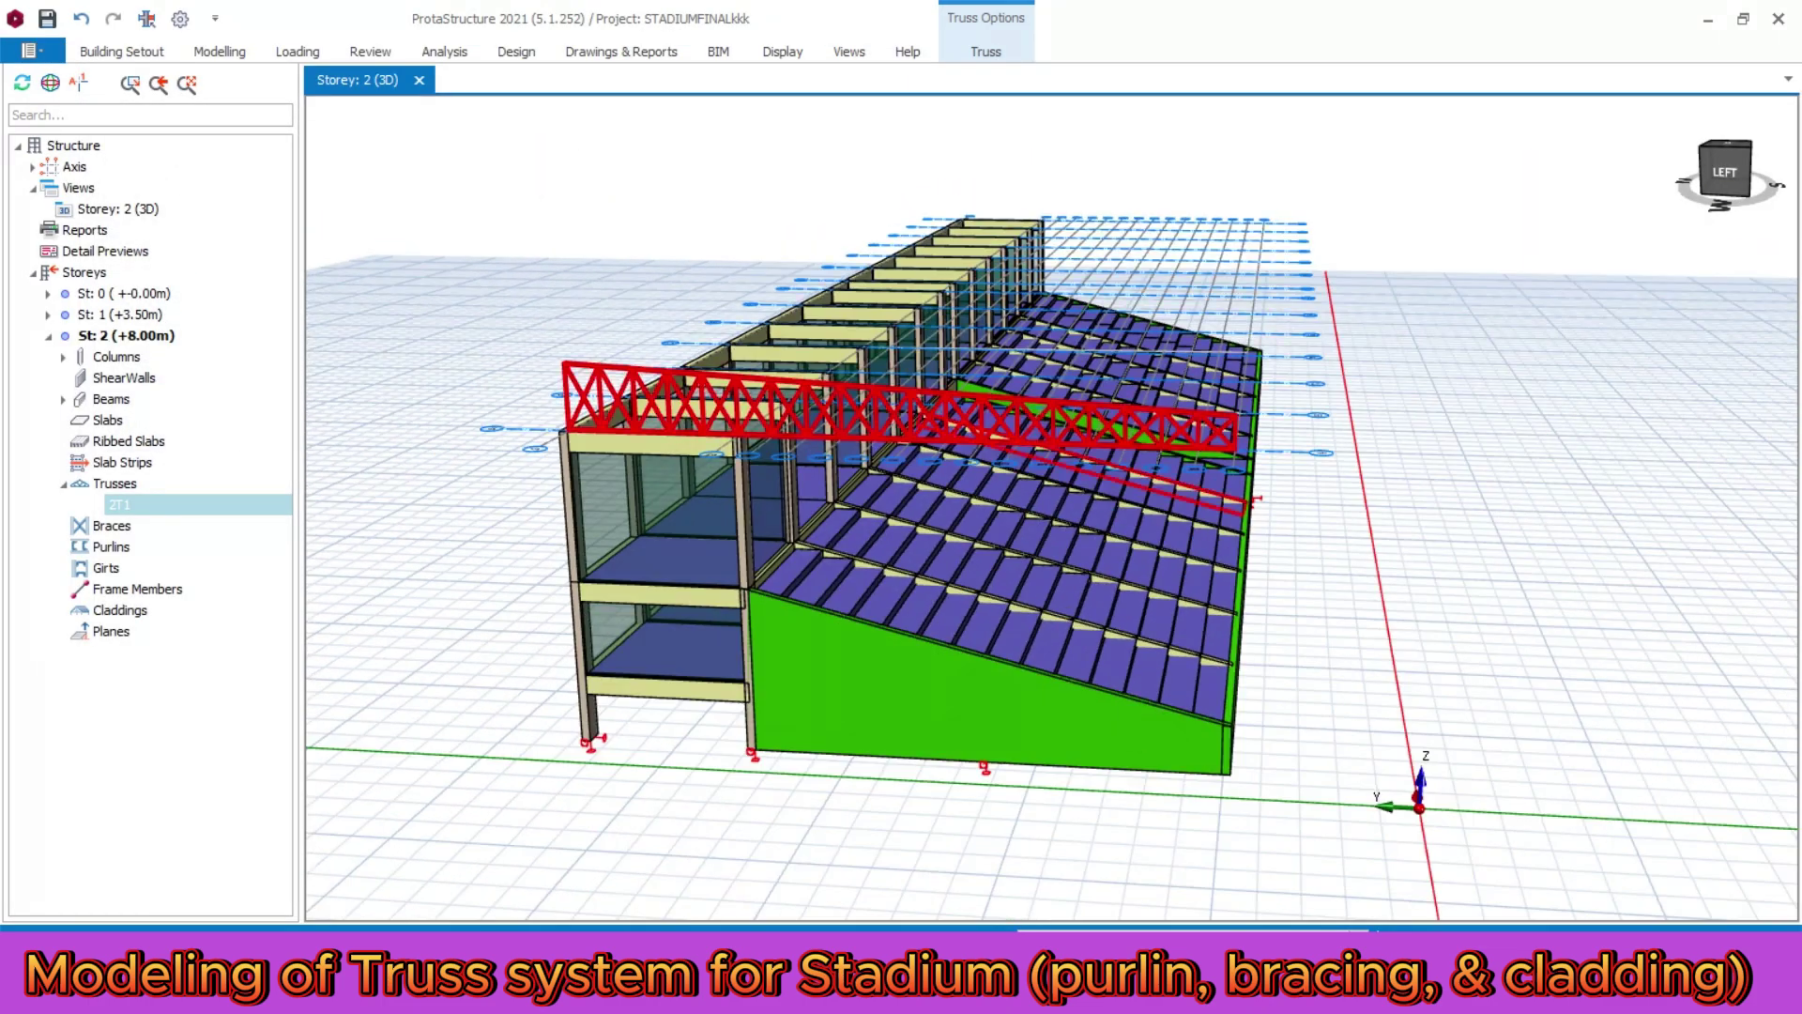
scroll(678, 453, "up", 2)
mouse_move(528, 399)
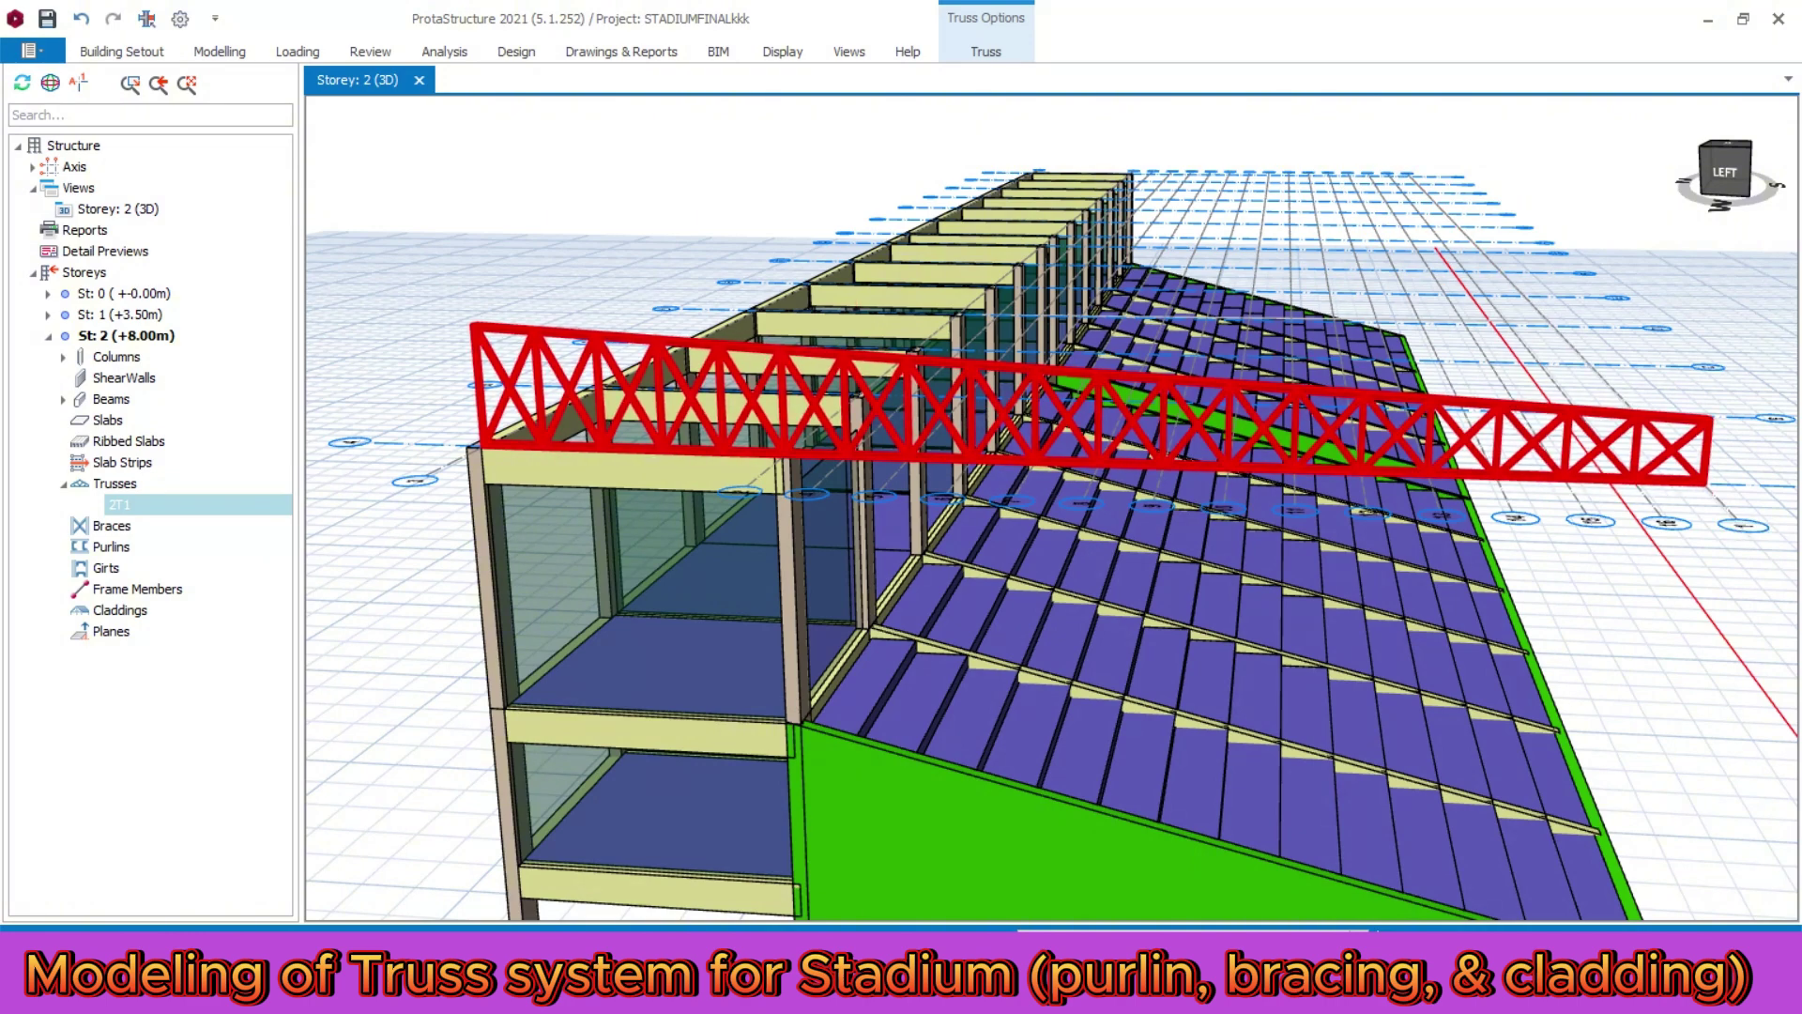
double_click(1612, 424)
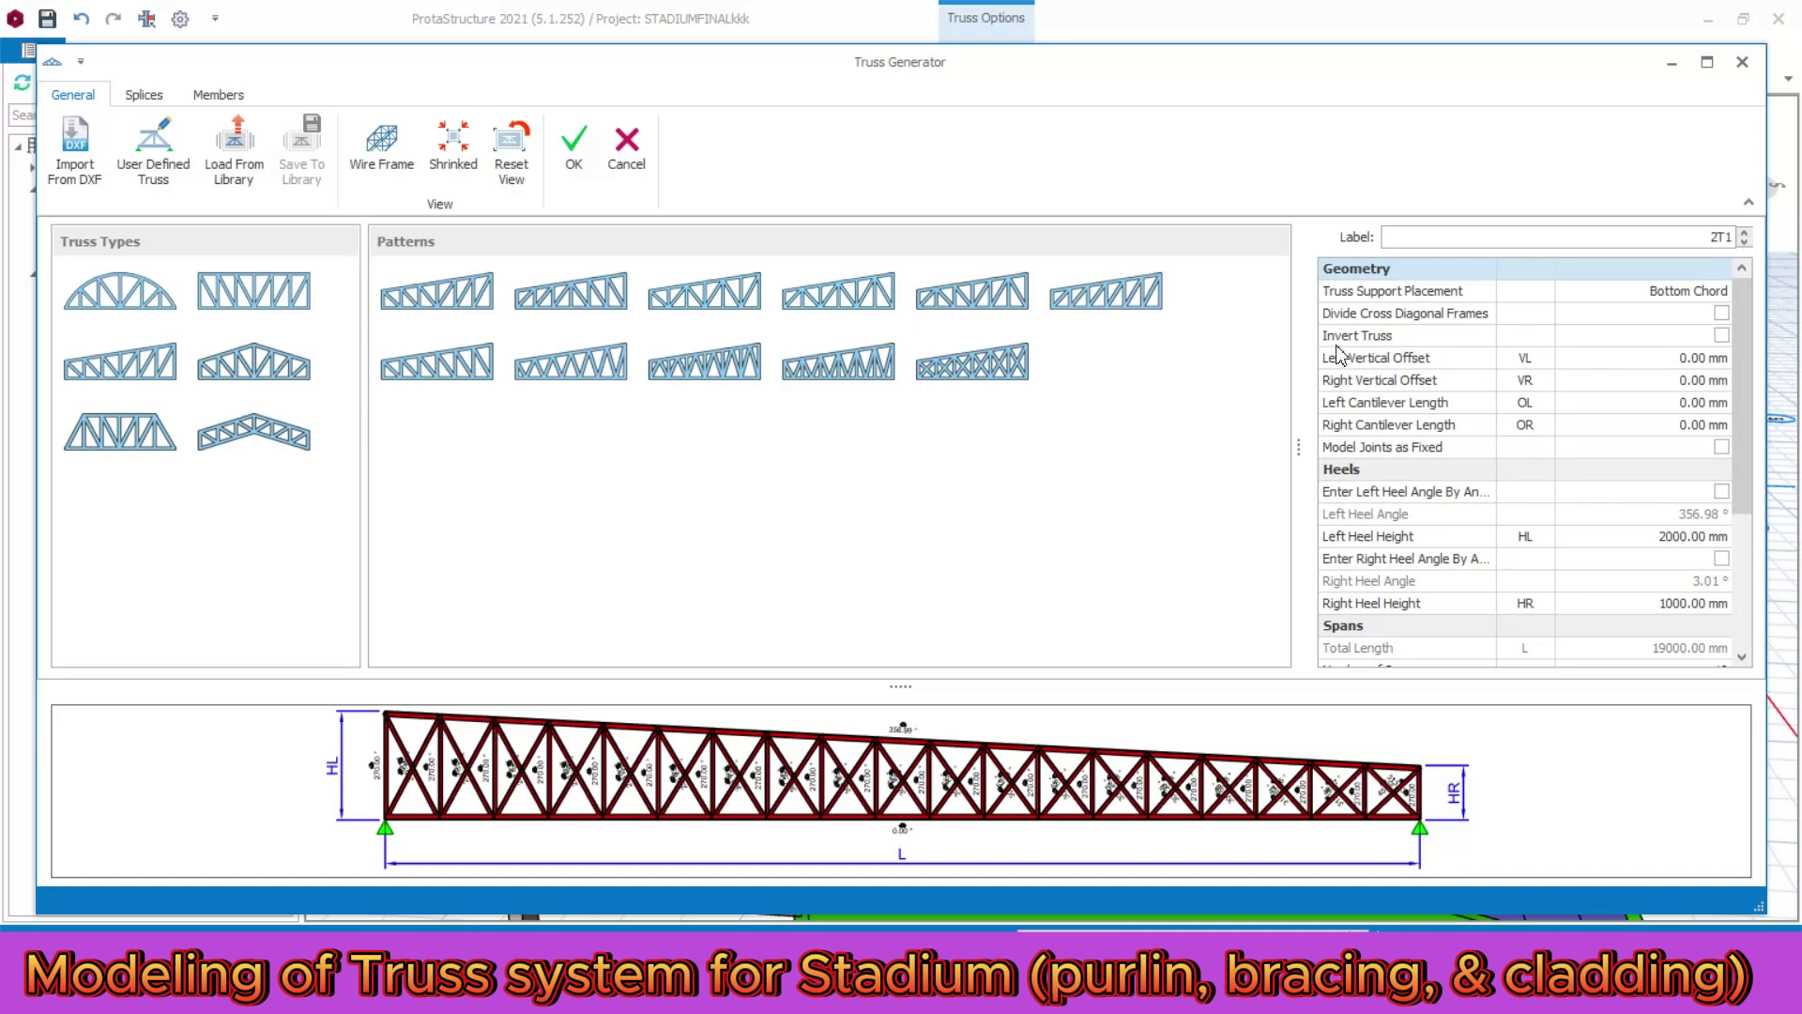
left_click(1721, 335)
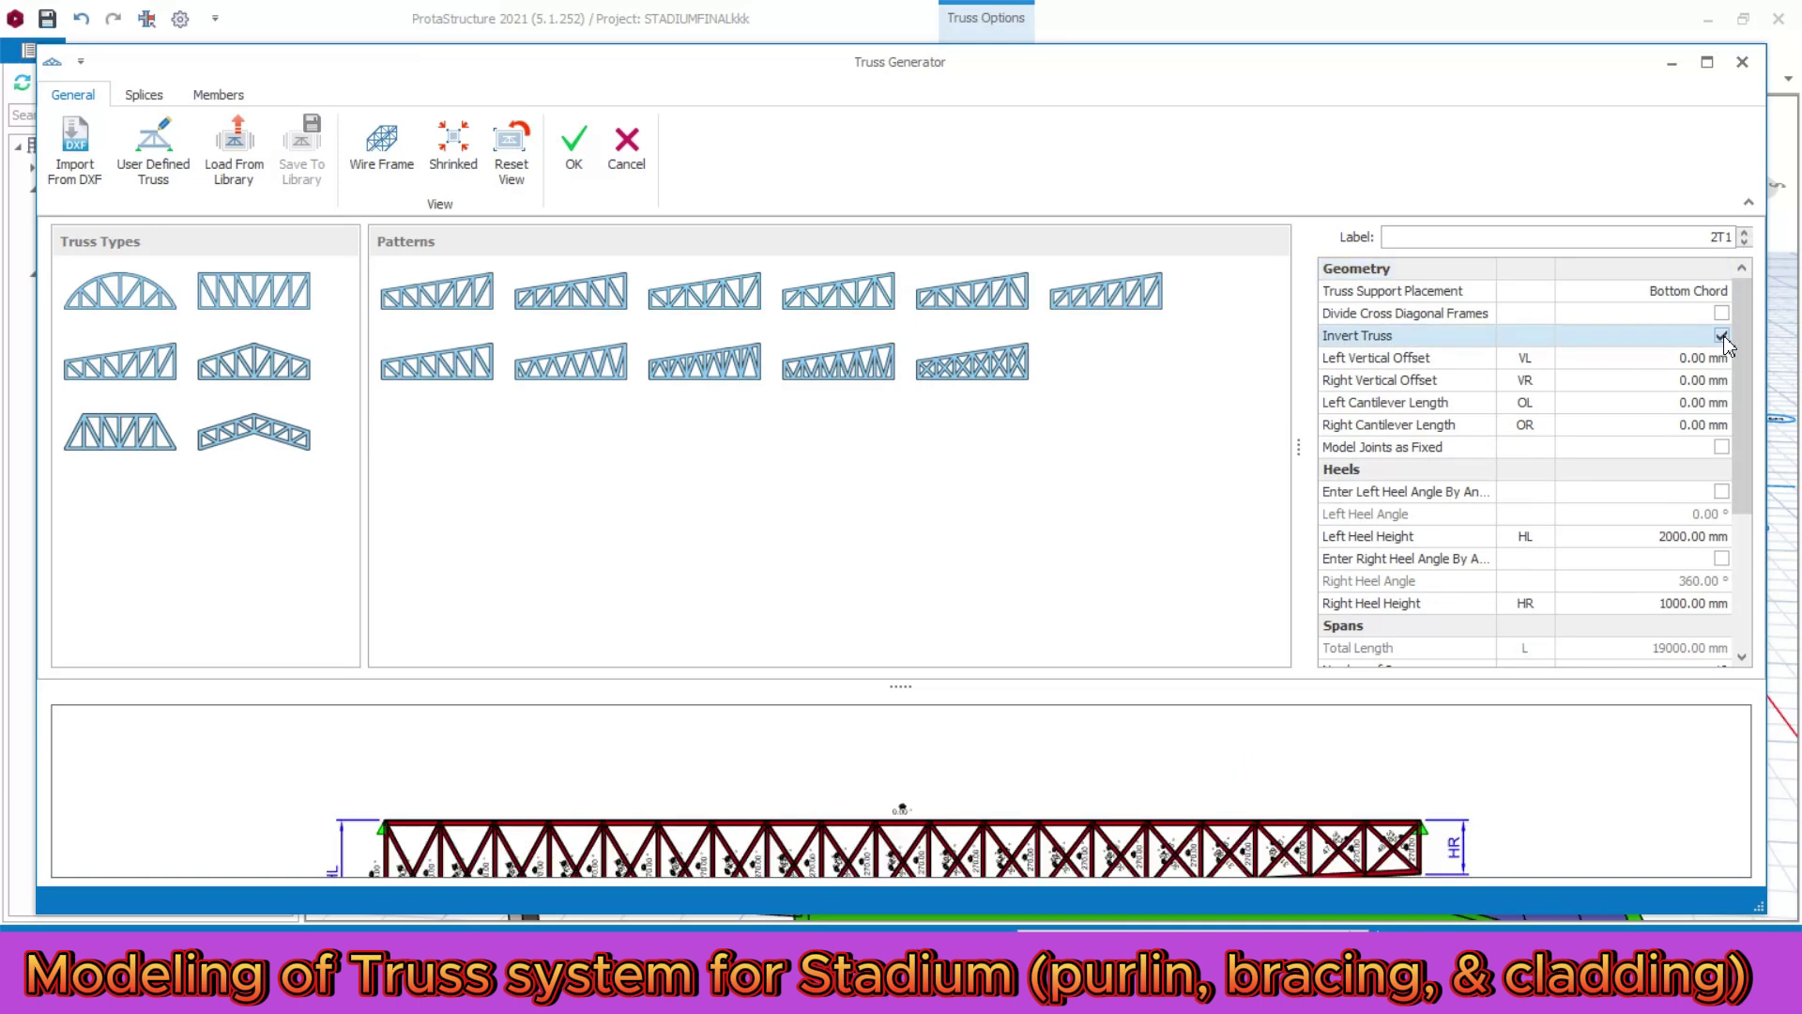
scroll(1439, 821, "down", 3)
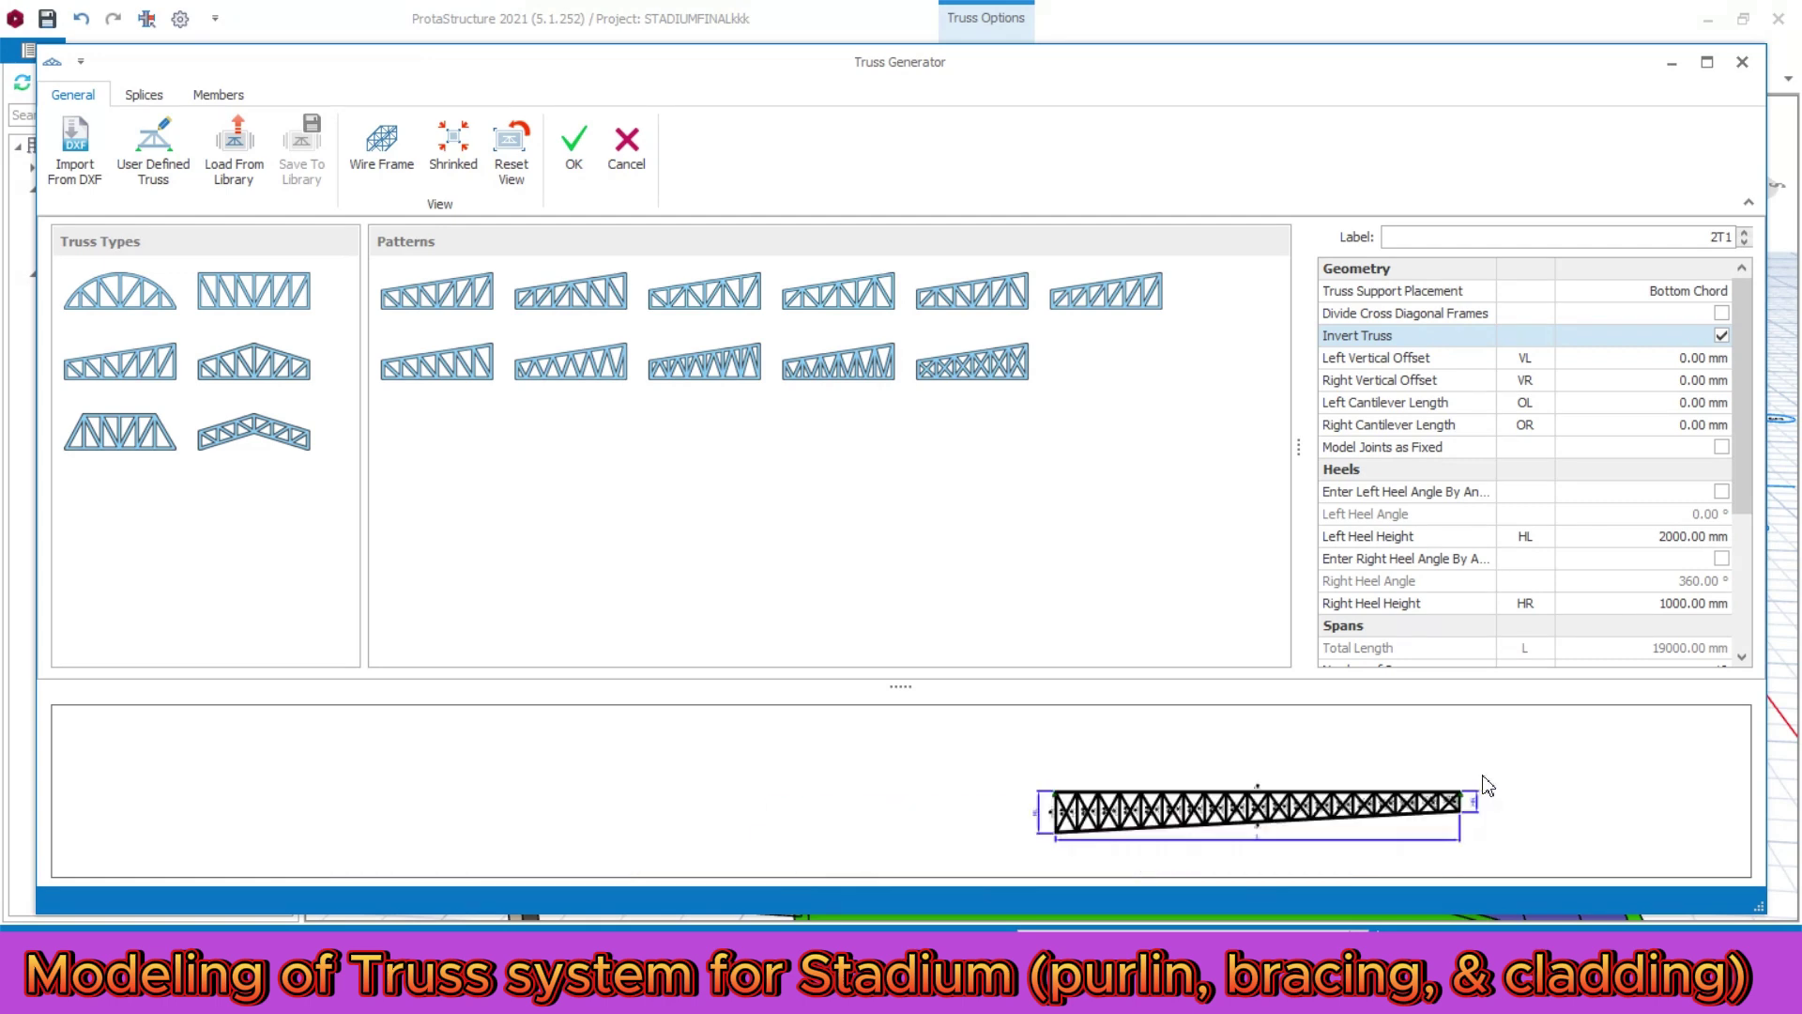
scroll(1480, 788, "up", 2)
scroll(1464, 854, "up", 2)
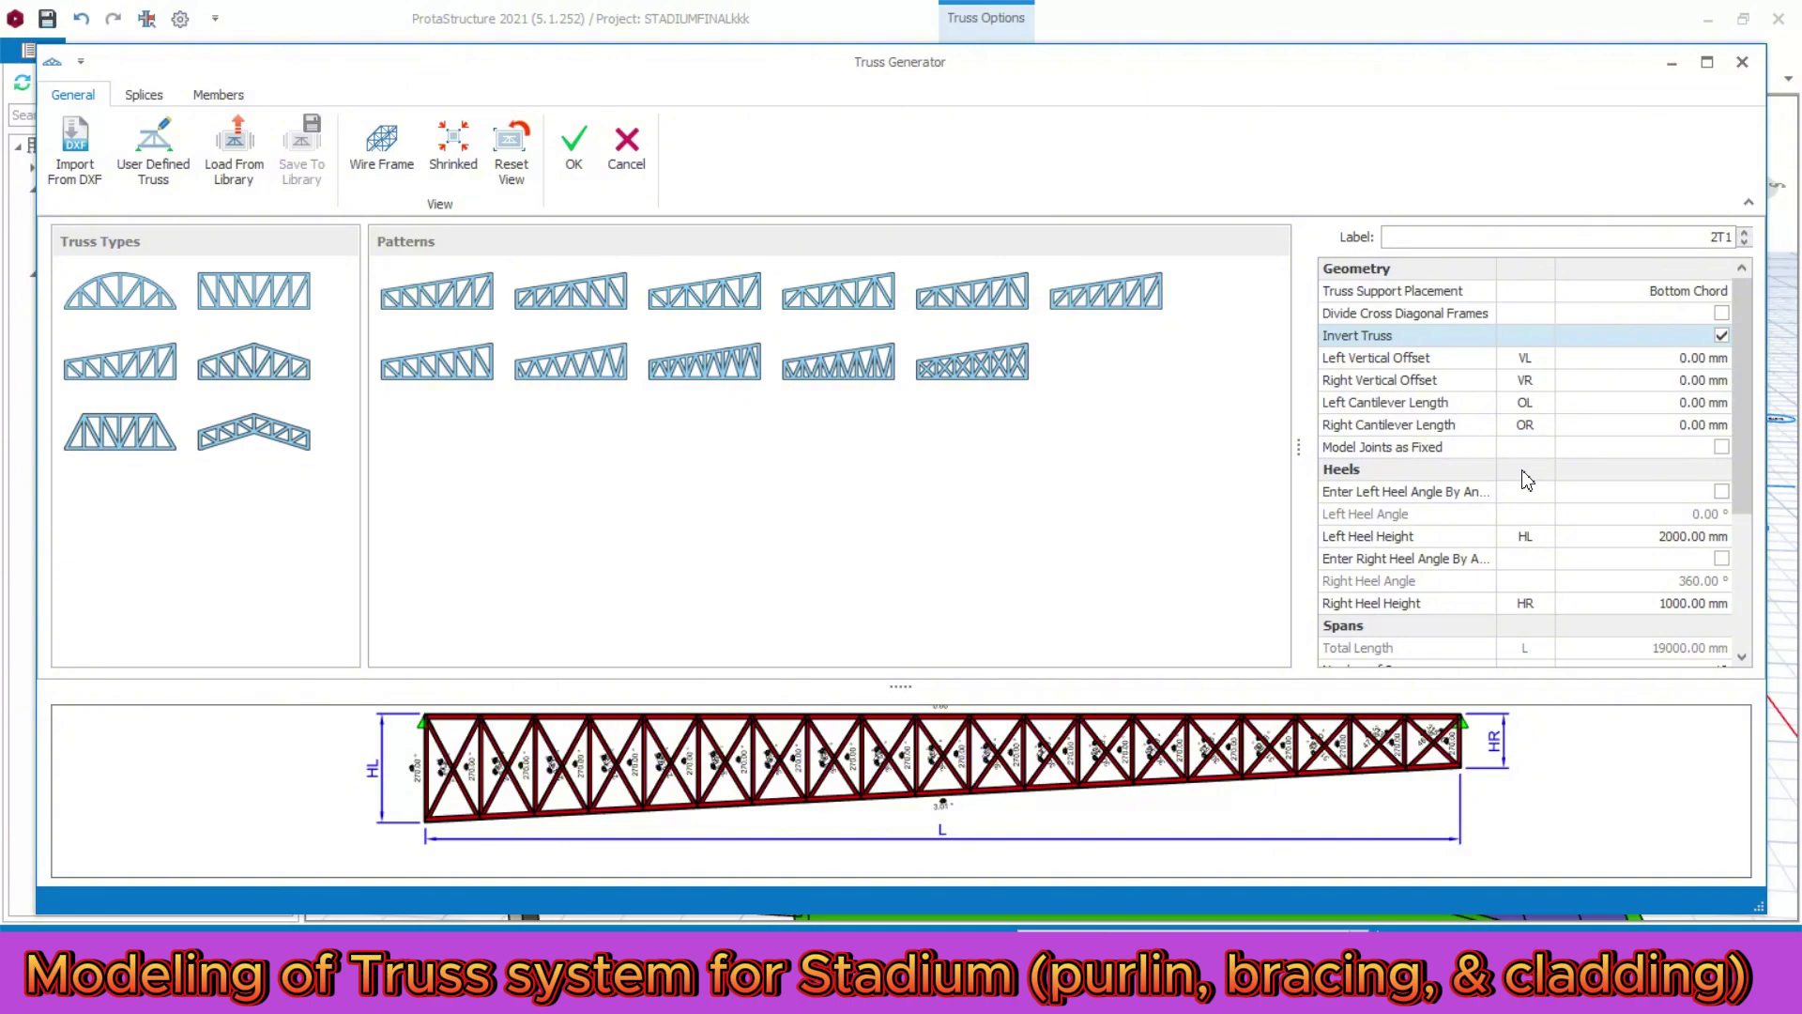
left_click(573, 146)
- Set the left vertical offset of the inverted axis A truss to 2000 mm
scroll(856, 338, "down", 3)
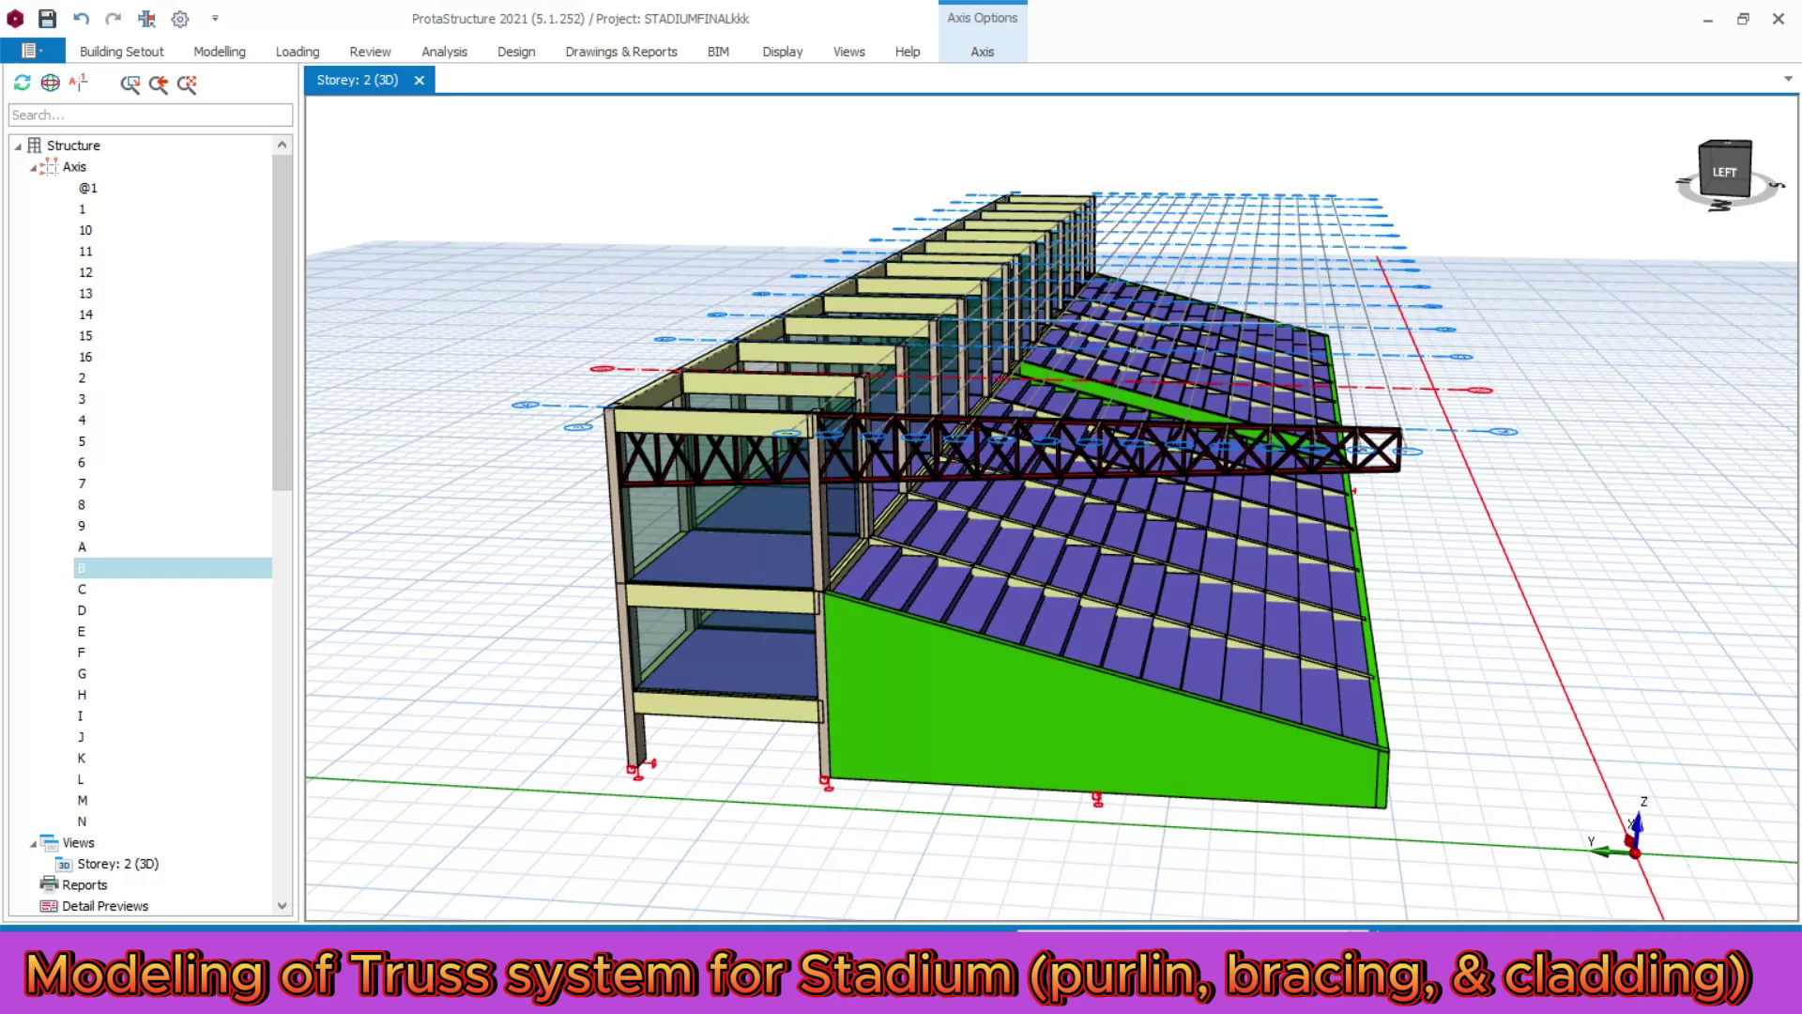
scroll(752, 458, "up", 3)
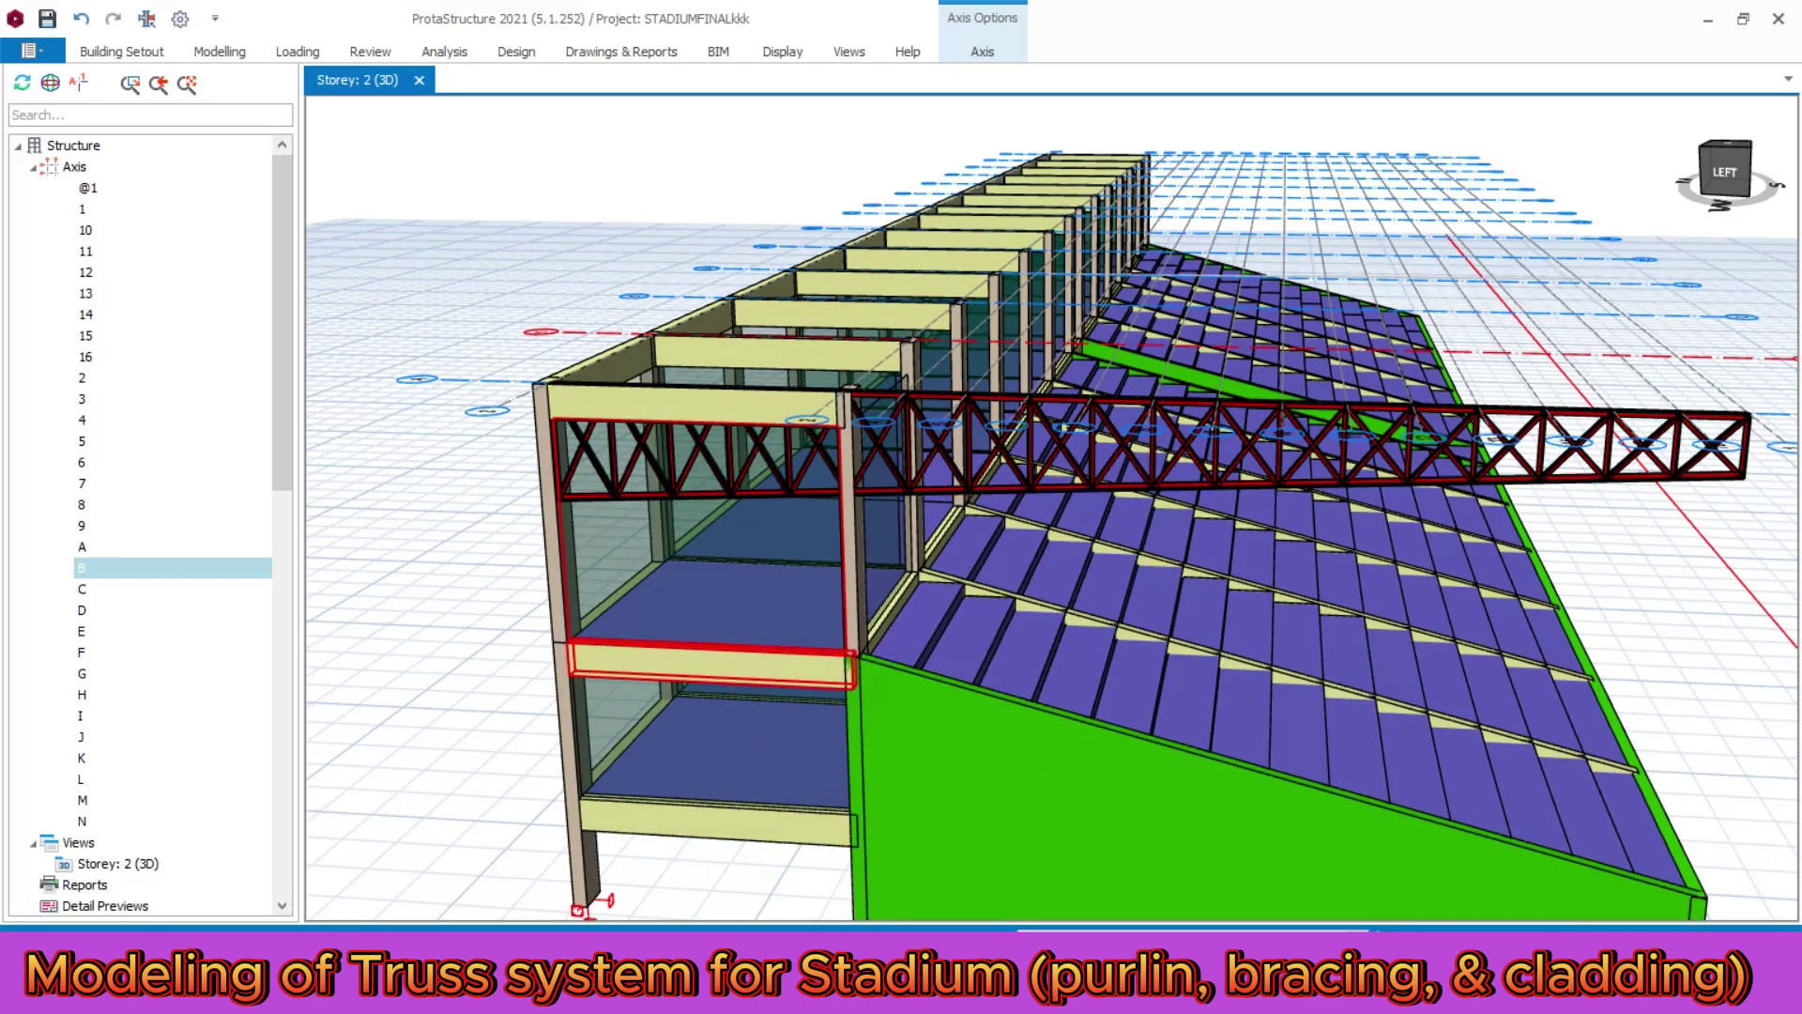
left_click(571, 484)
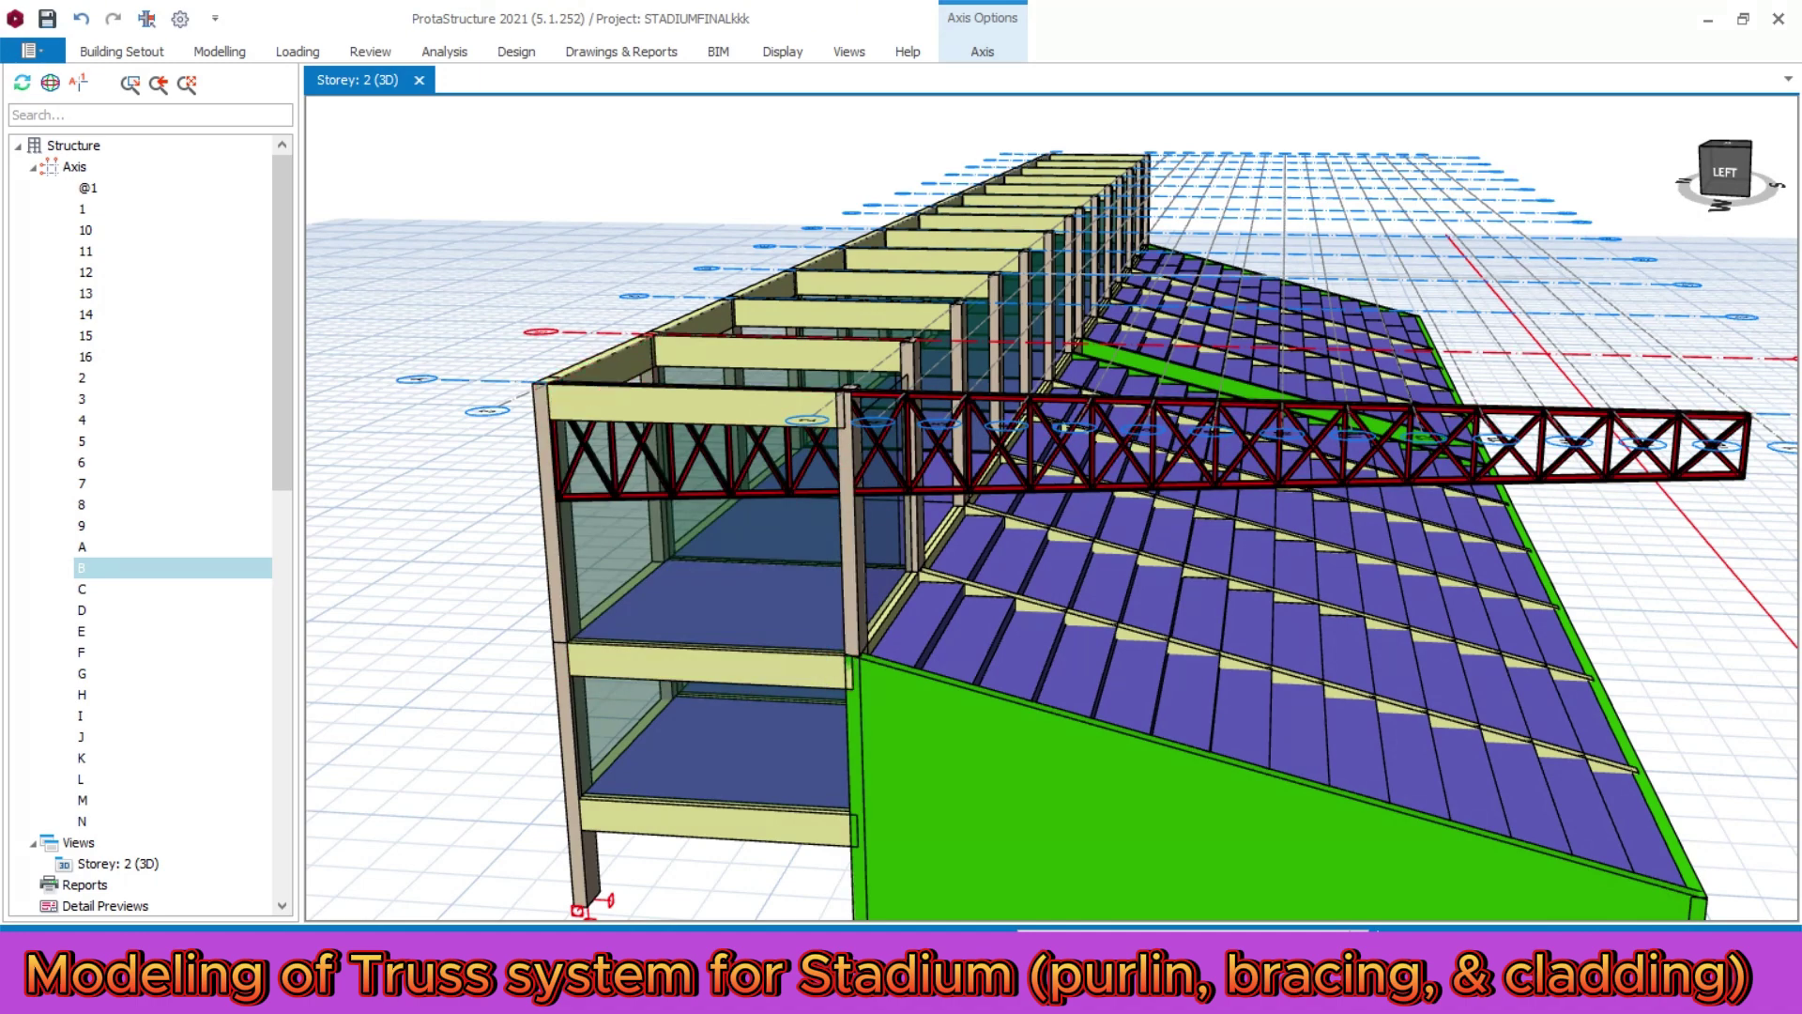
left_click(563, 474)
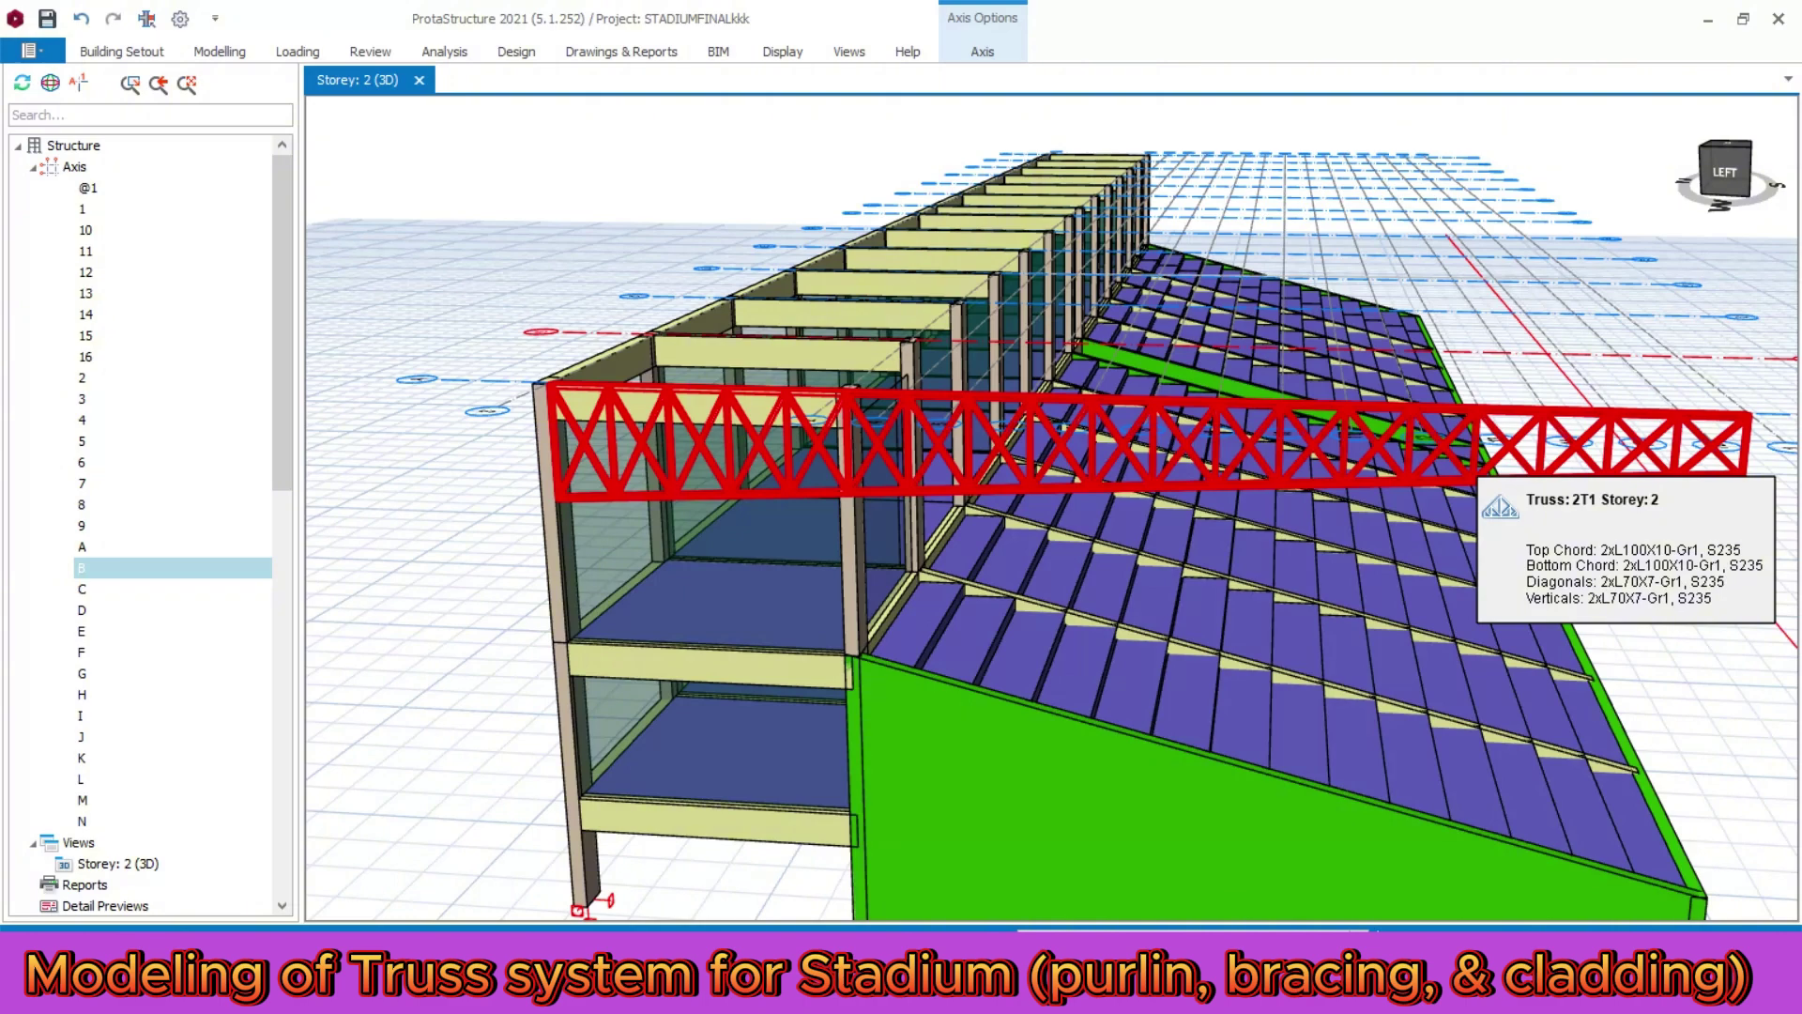
double_click(1606, 470)
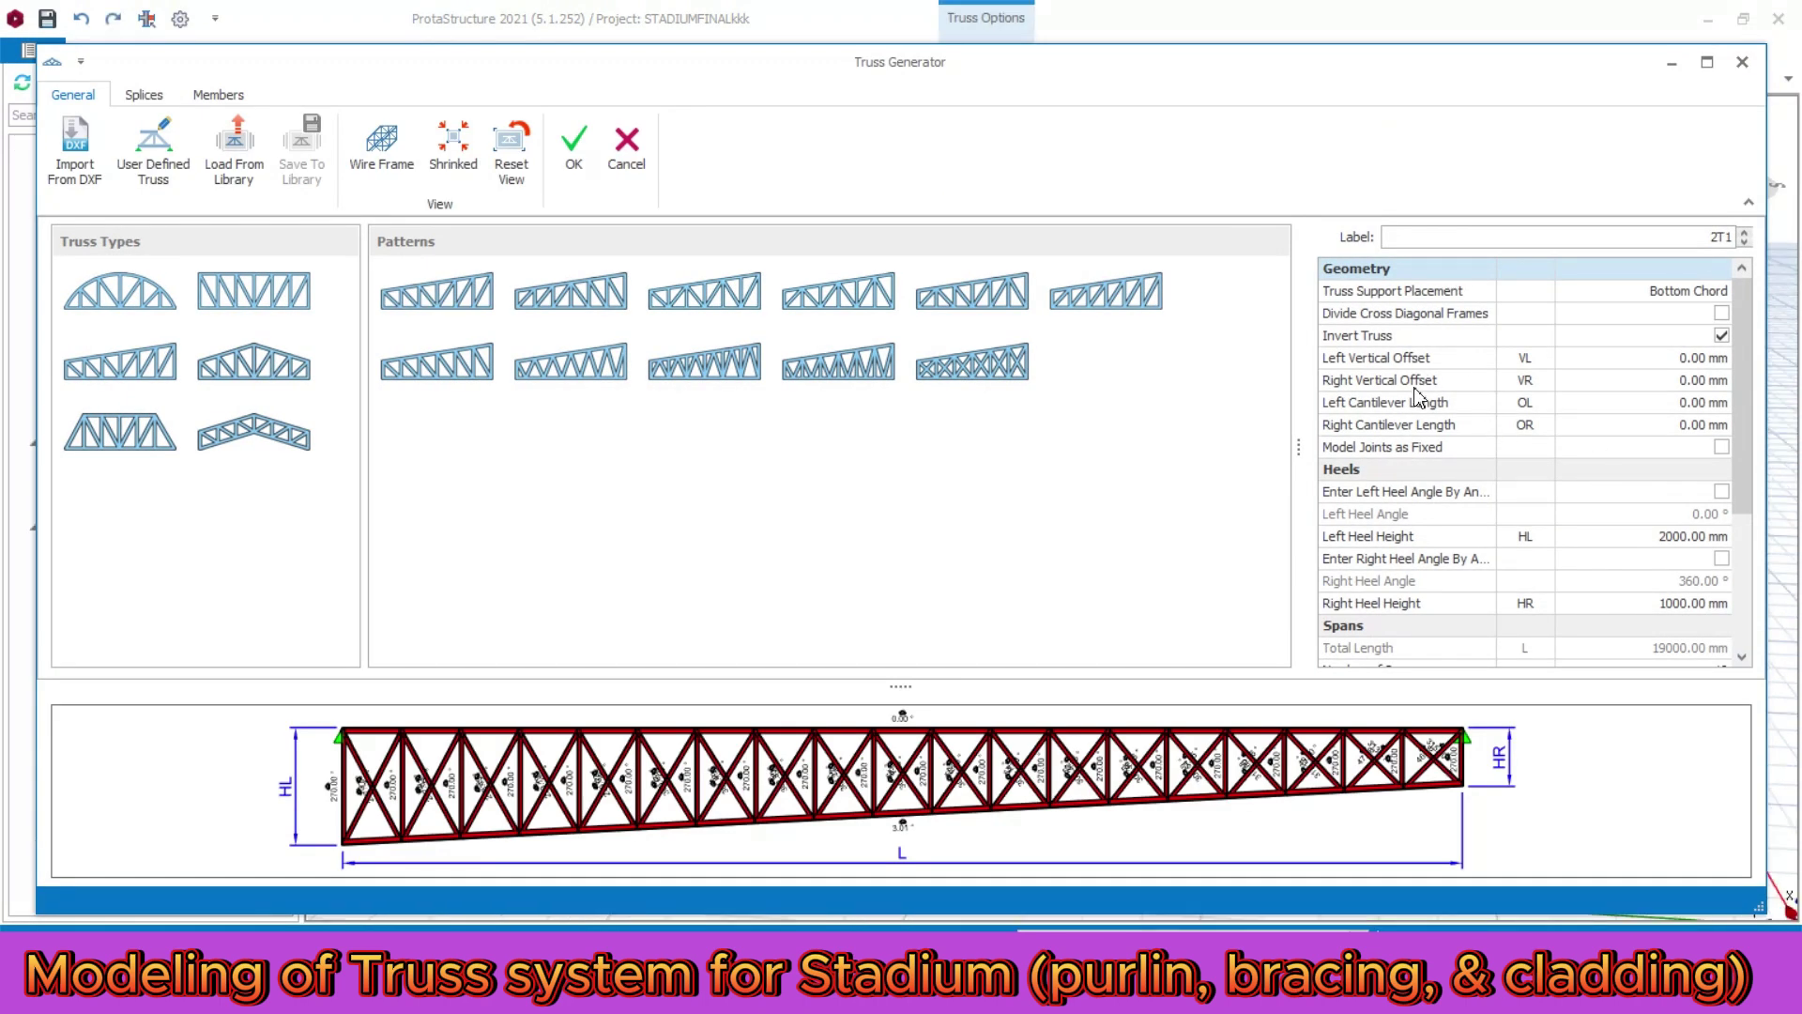
left_click(1611, 361)
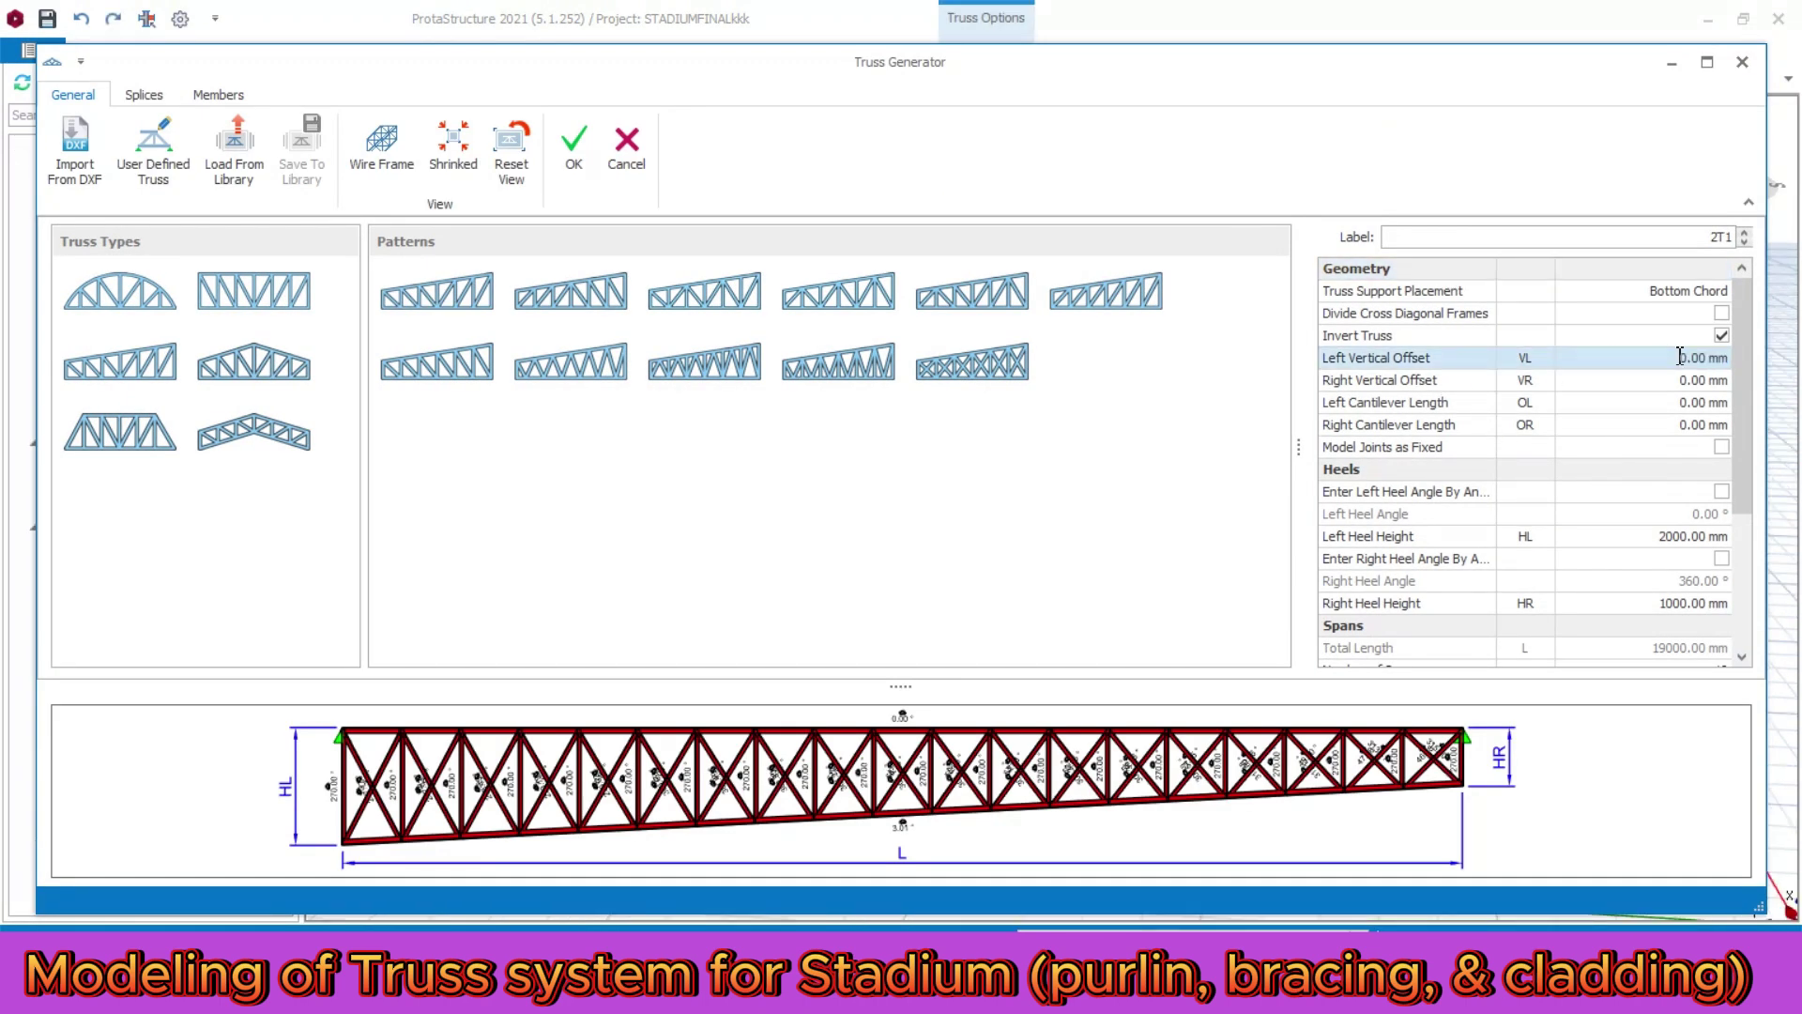
left_click(1717, 357)
type("200")
left_click(1646, 380)
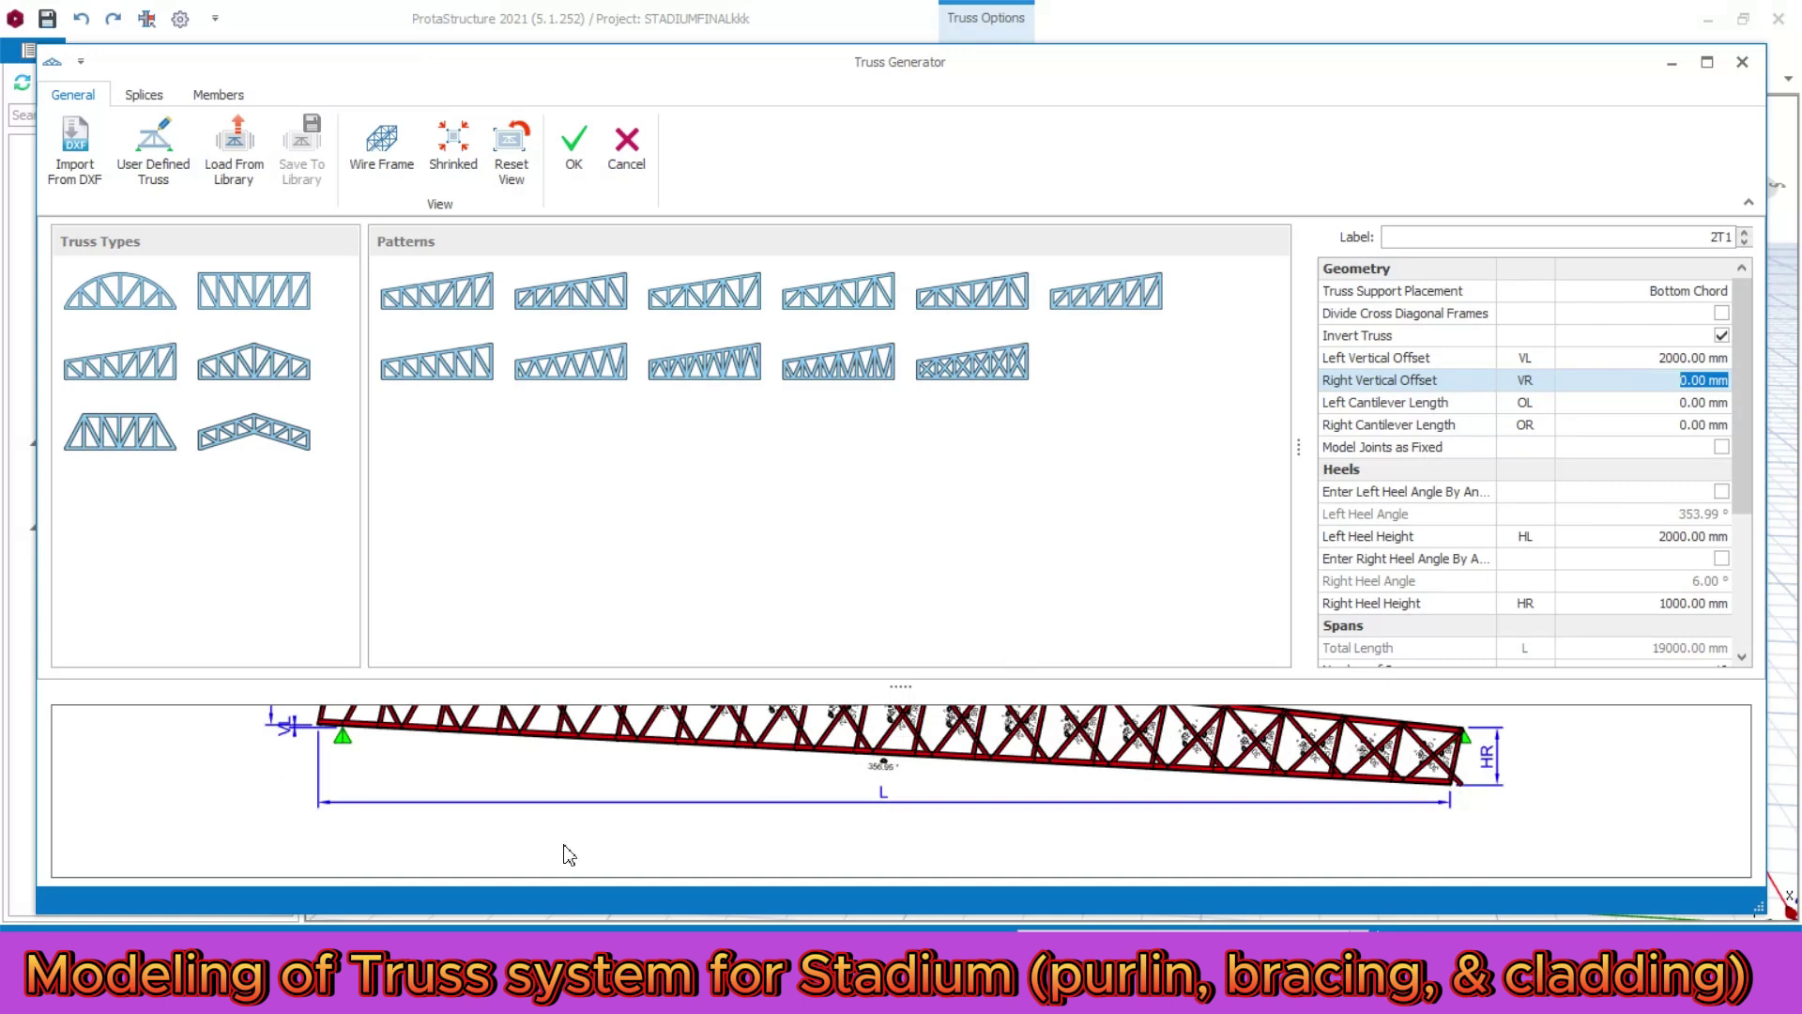
scroll(526, 830, "down", 2)
scroll(432, 779, "up", 1)
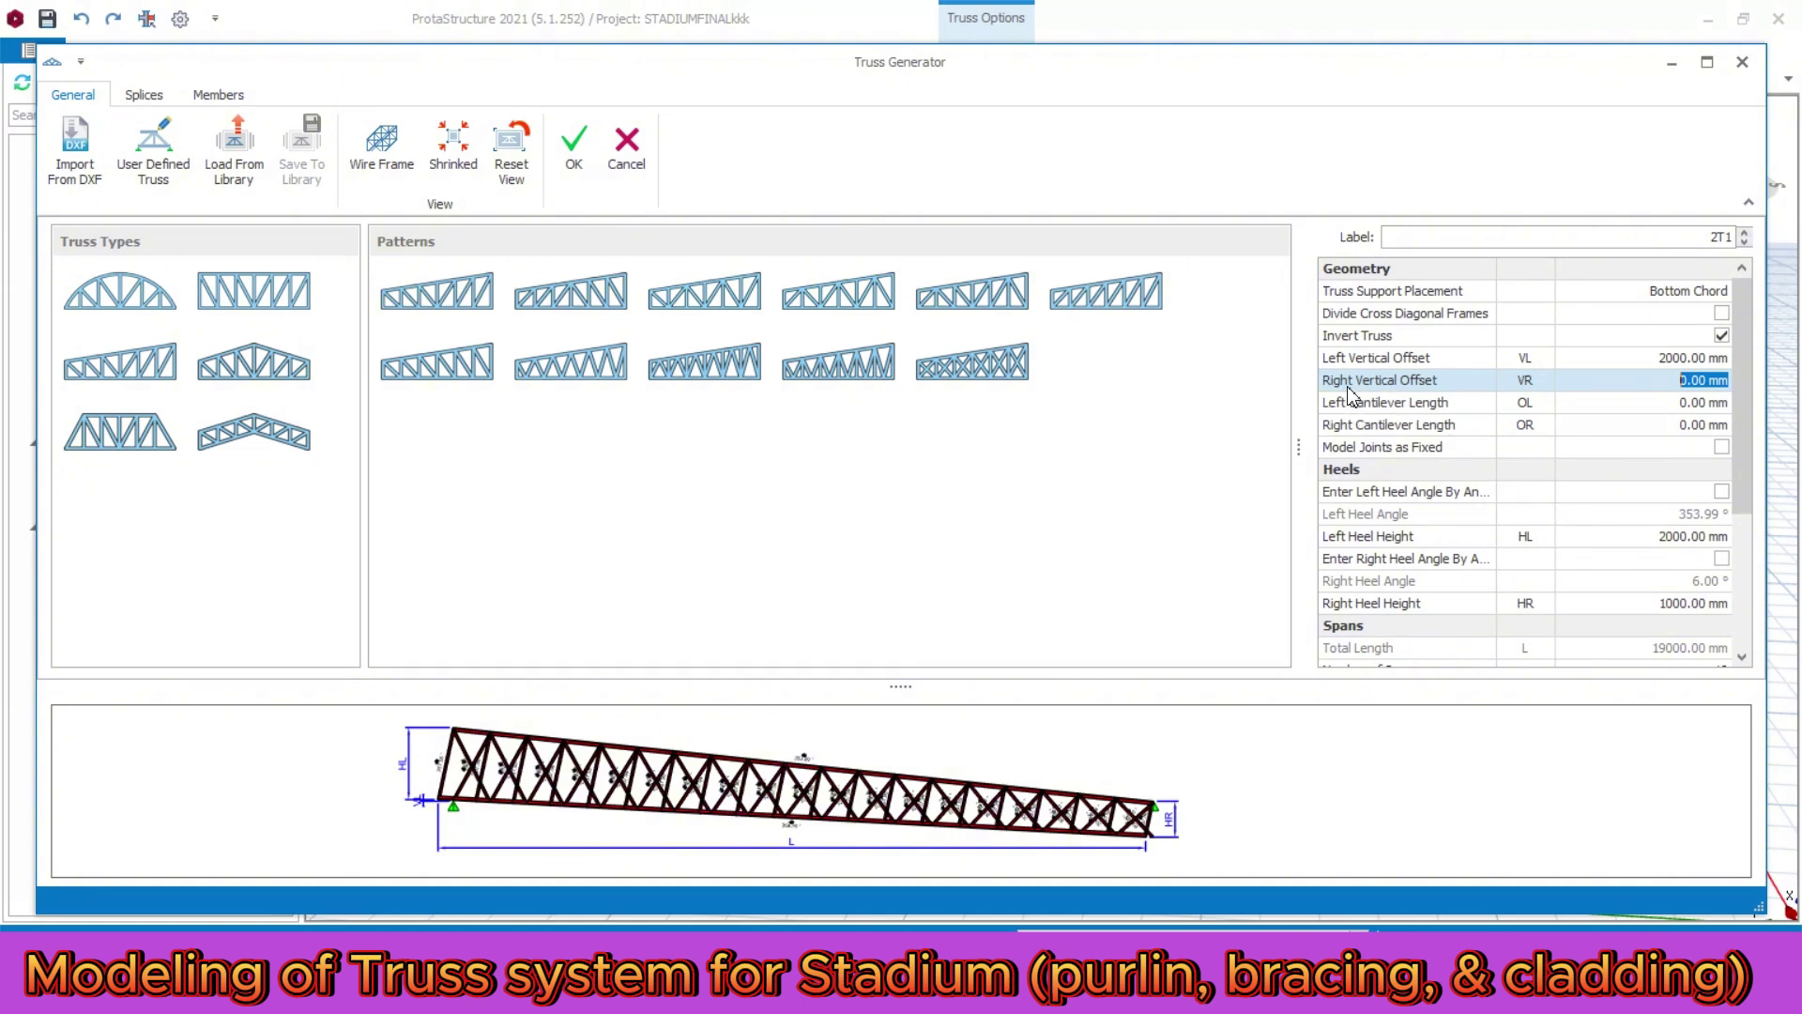
- Set the axis A truss's right vertical offset to 2000 mm and apply the raised truss to the model
left_click_drag(1641, 382, 1703, 388)
type("200")
left_click(1654, 403)
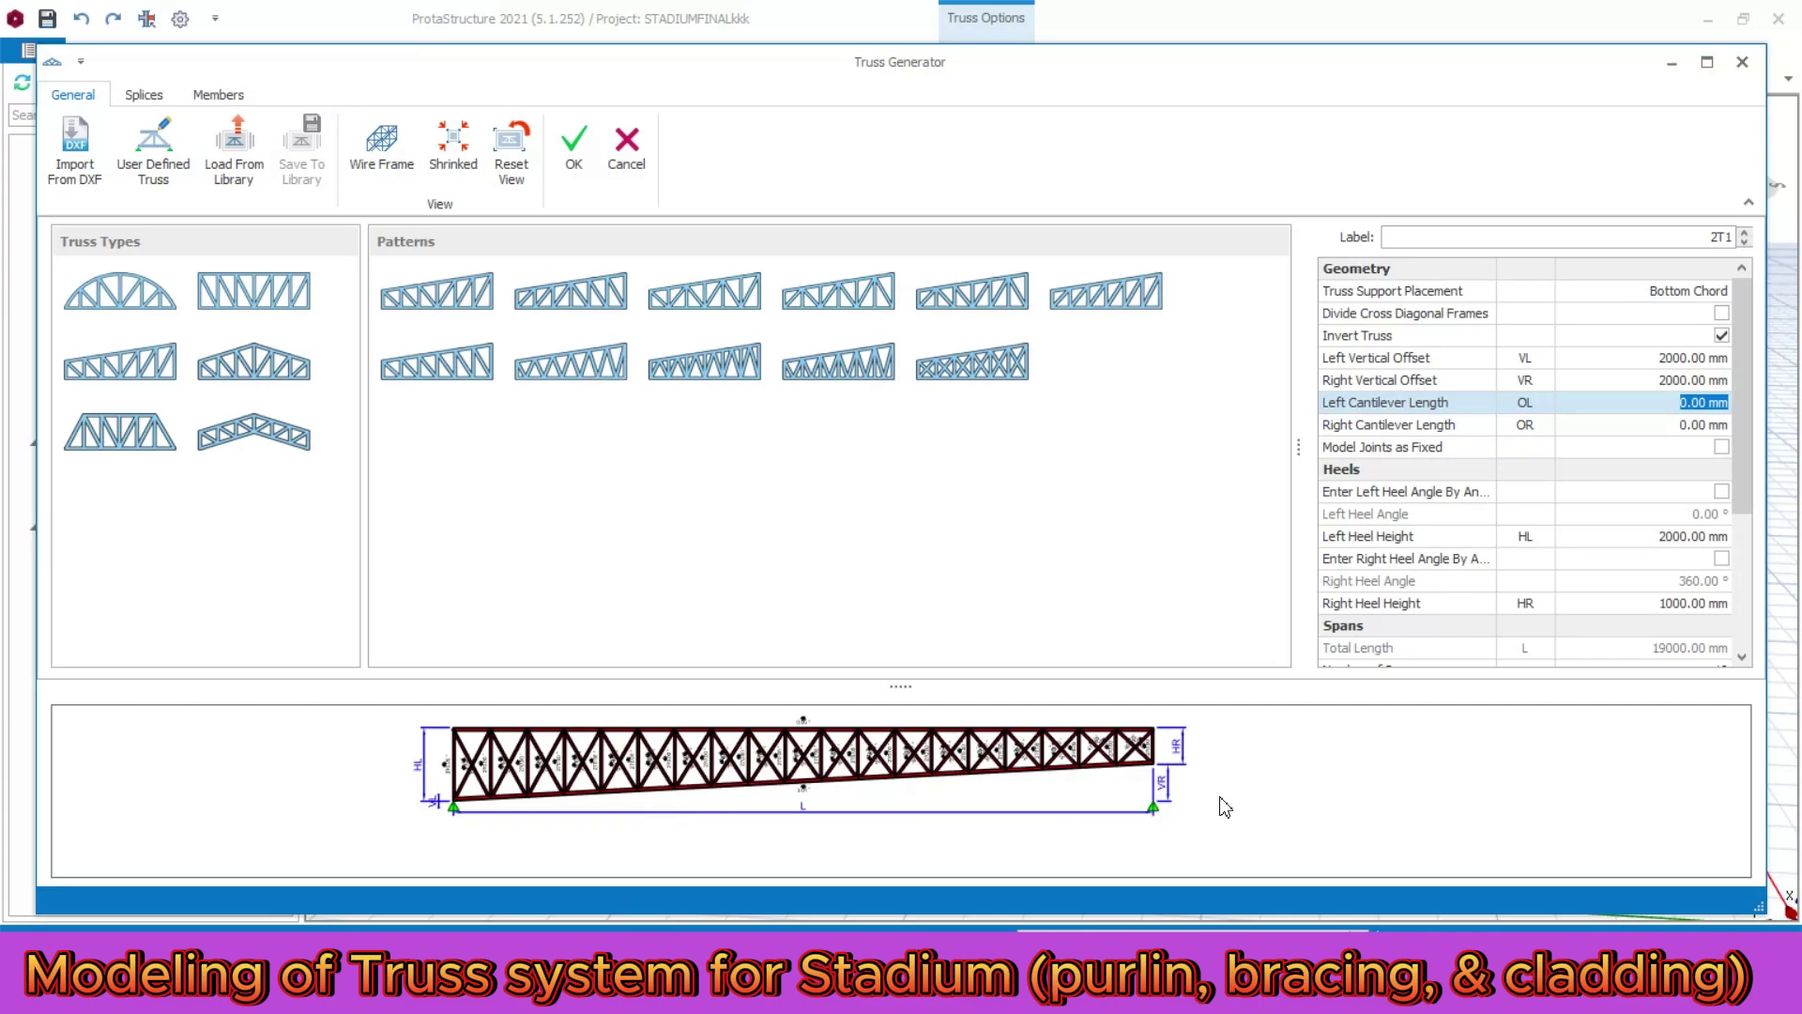
left_click(577, 152)
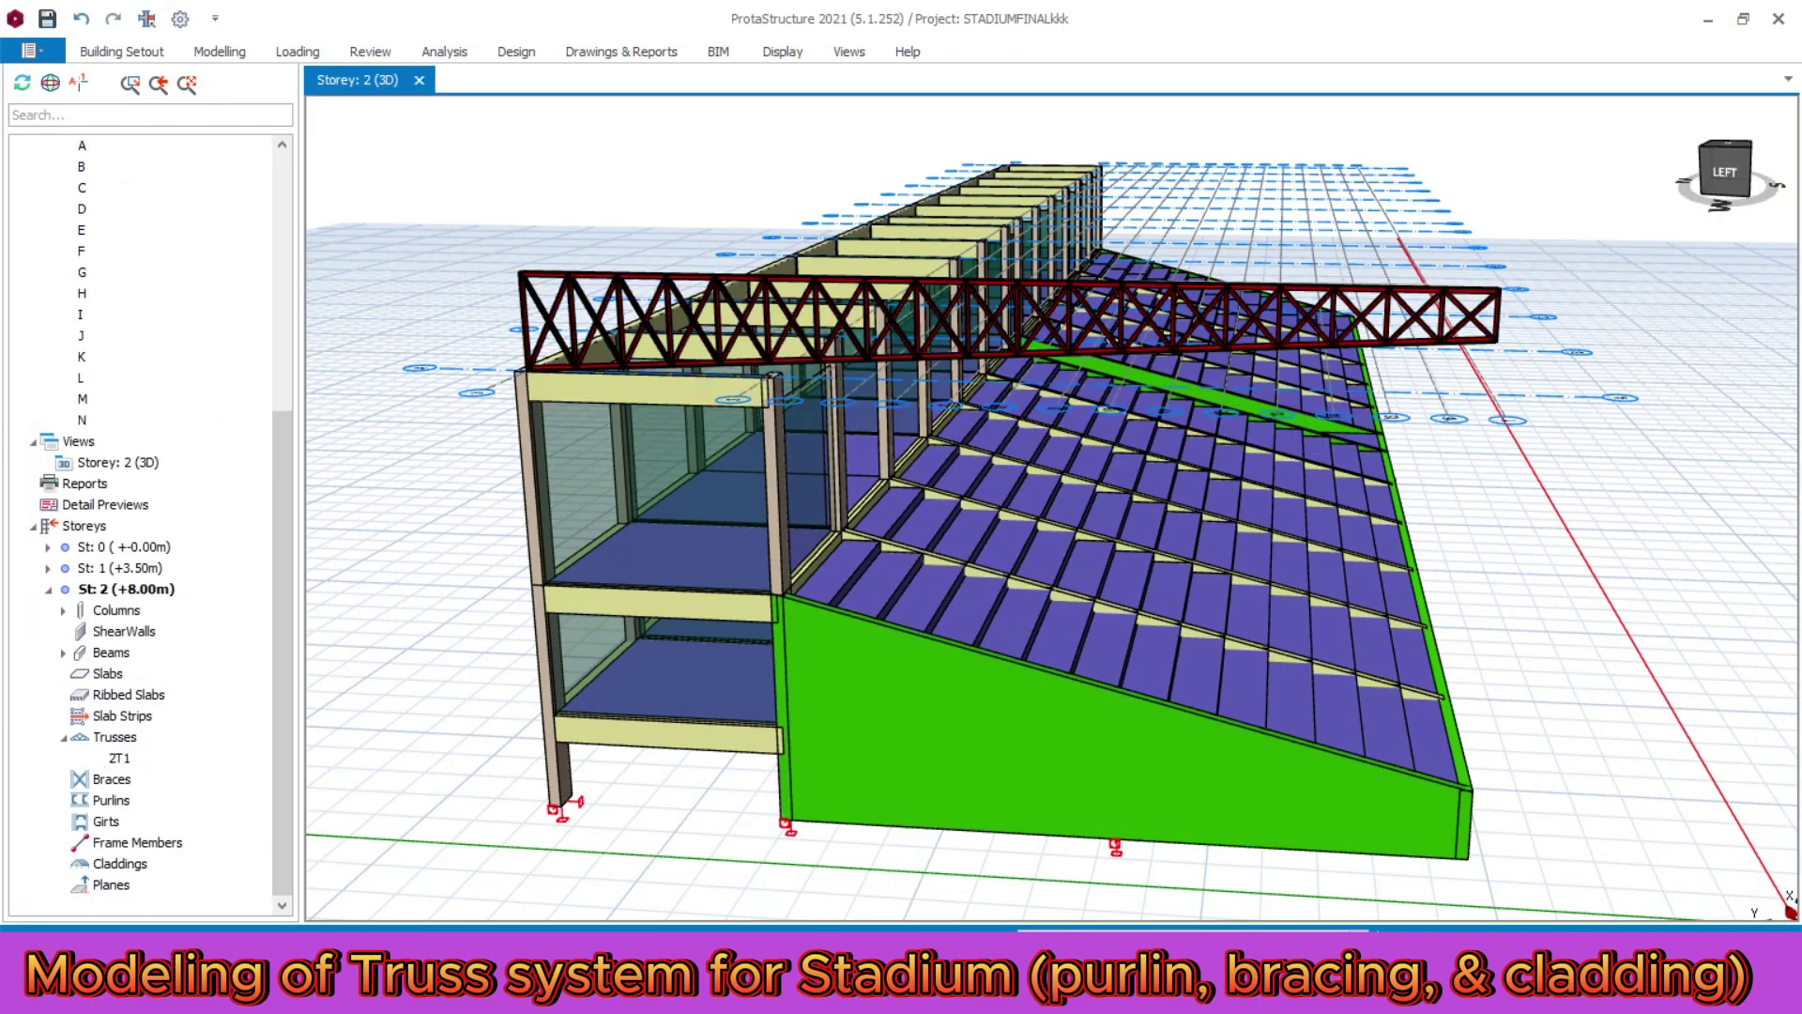
- Extend the storey 2 column at axes 3 and A up along the truss end by setting its top del z to 2000 mm
scroll(554, 265, "up", 4)
scroll(1051, 526, "down", 2)
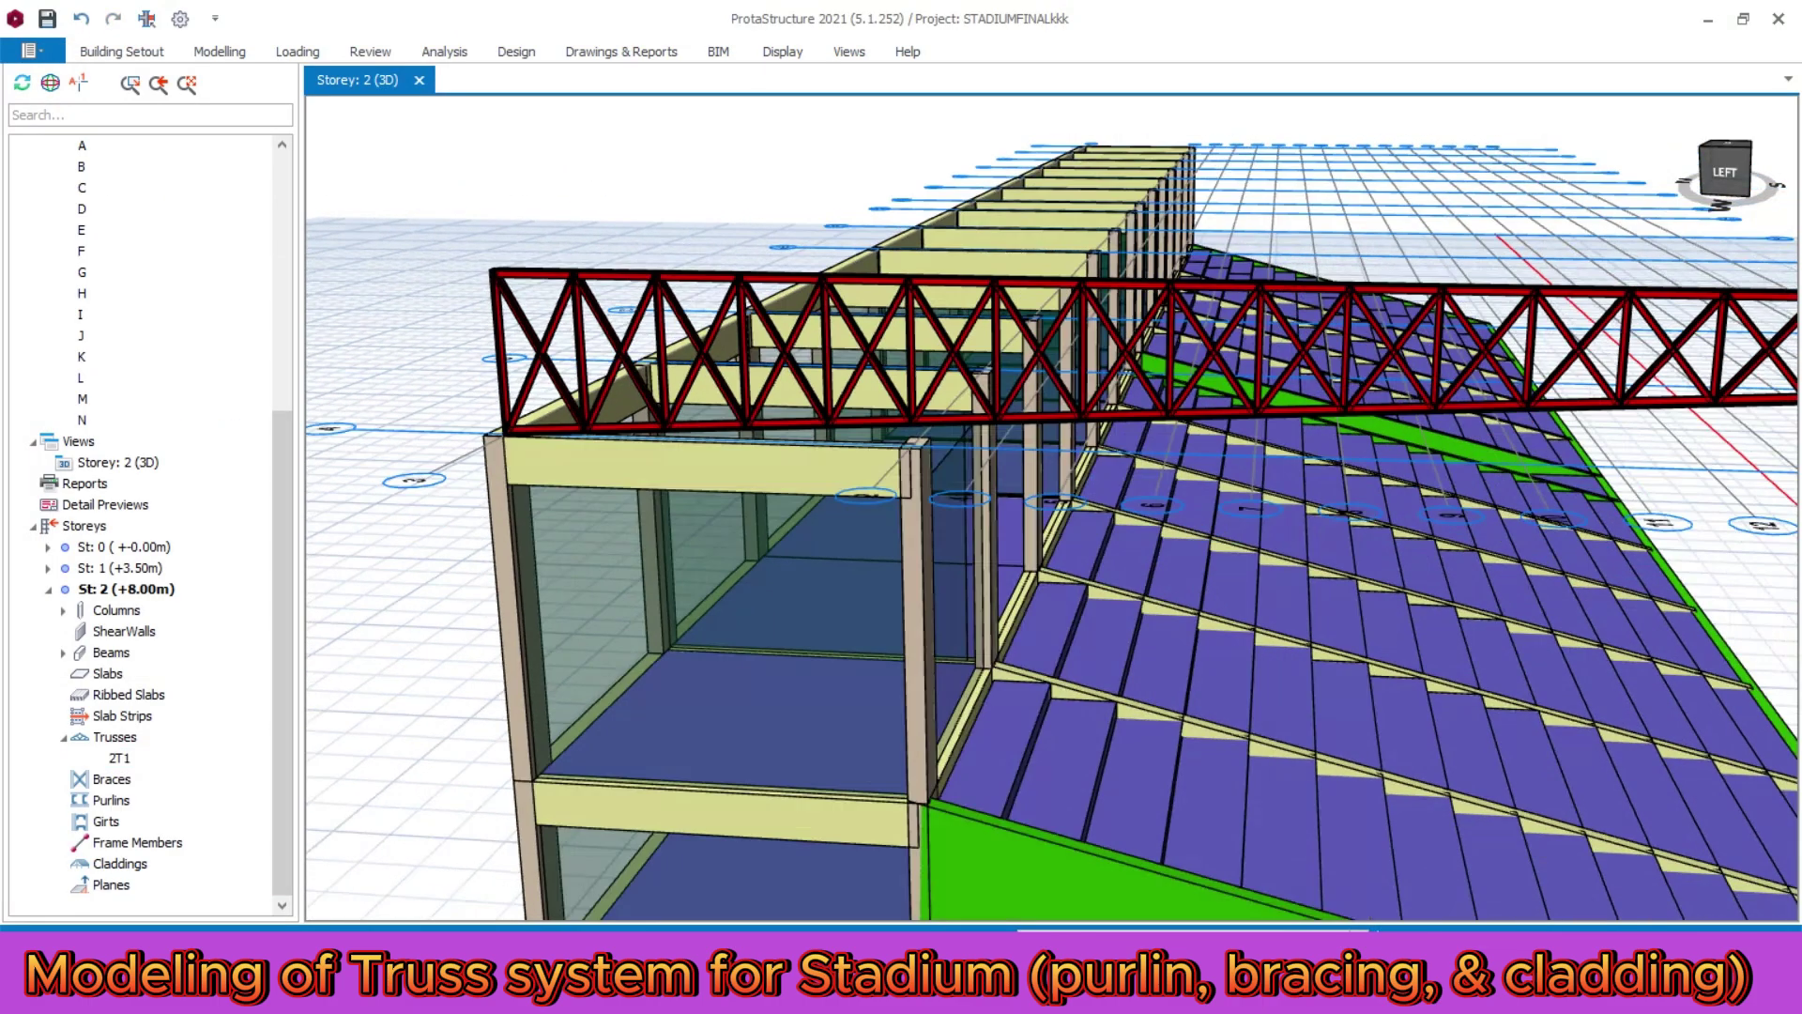
scroll(1051, 527, "down", 2)
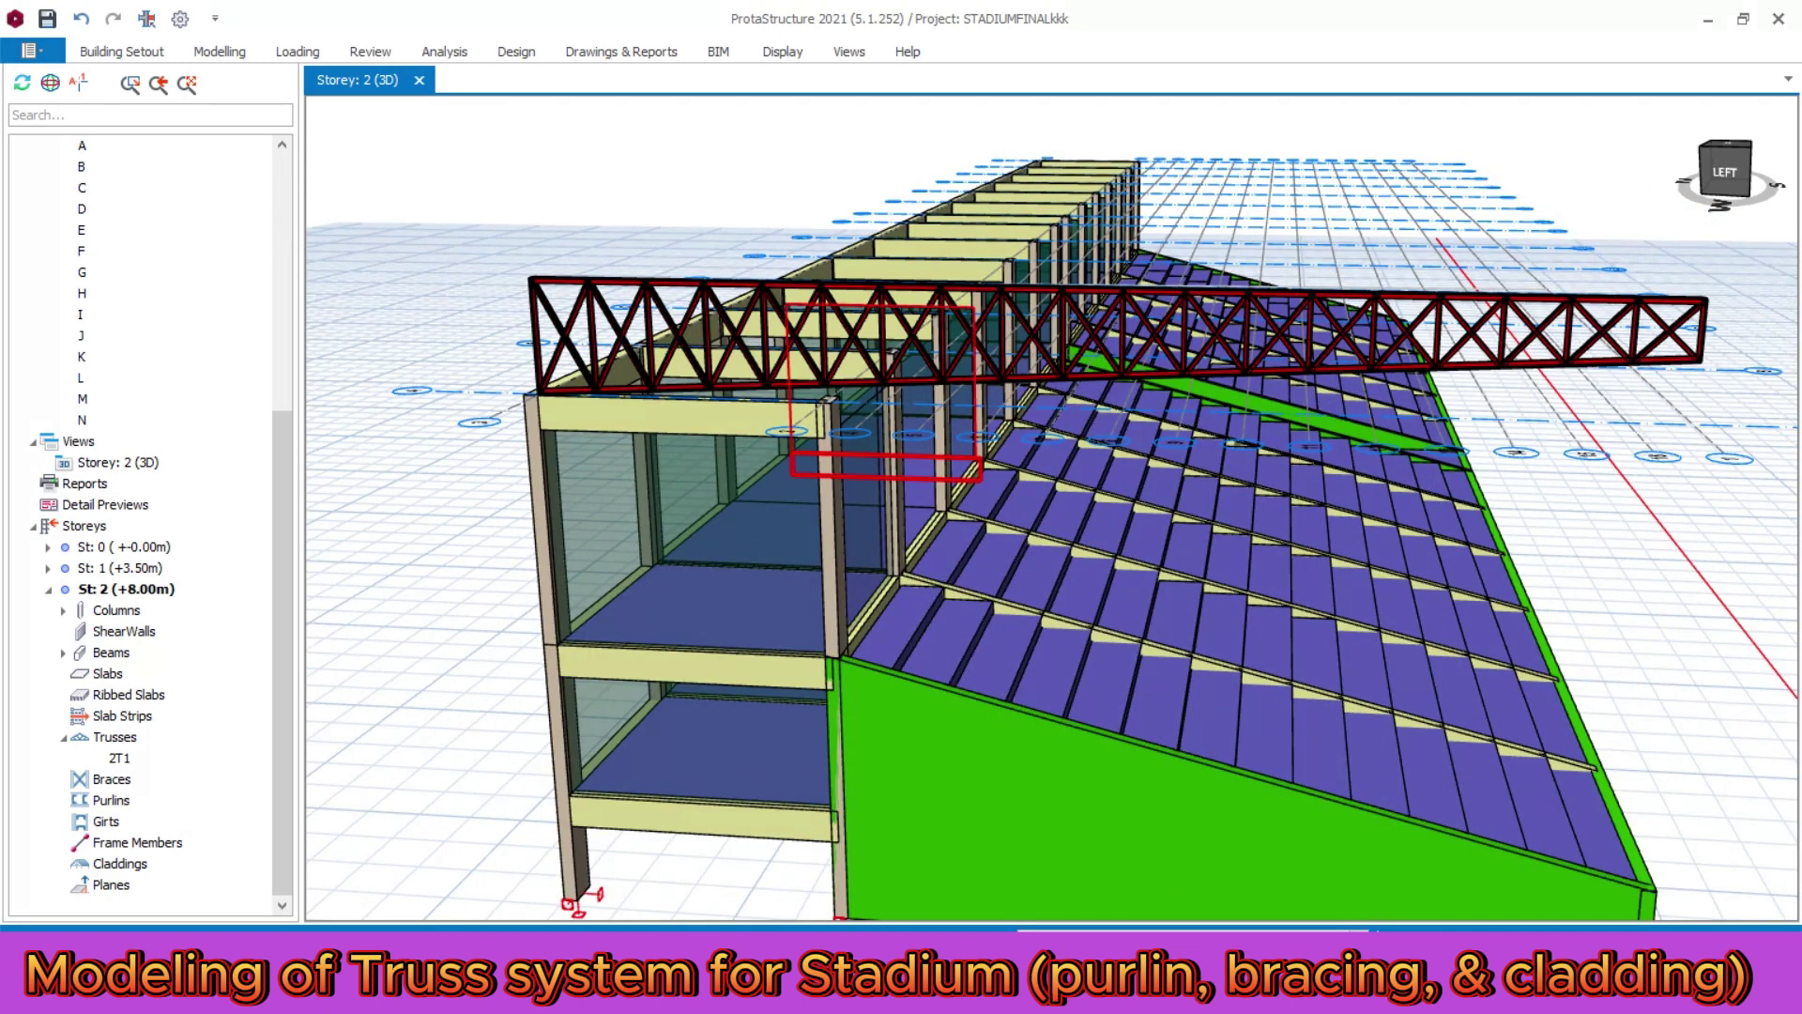
scroll(532, 407, "up", 3)
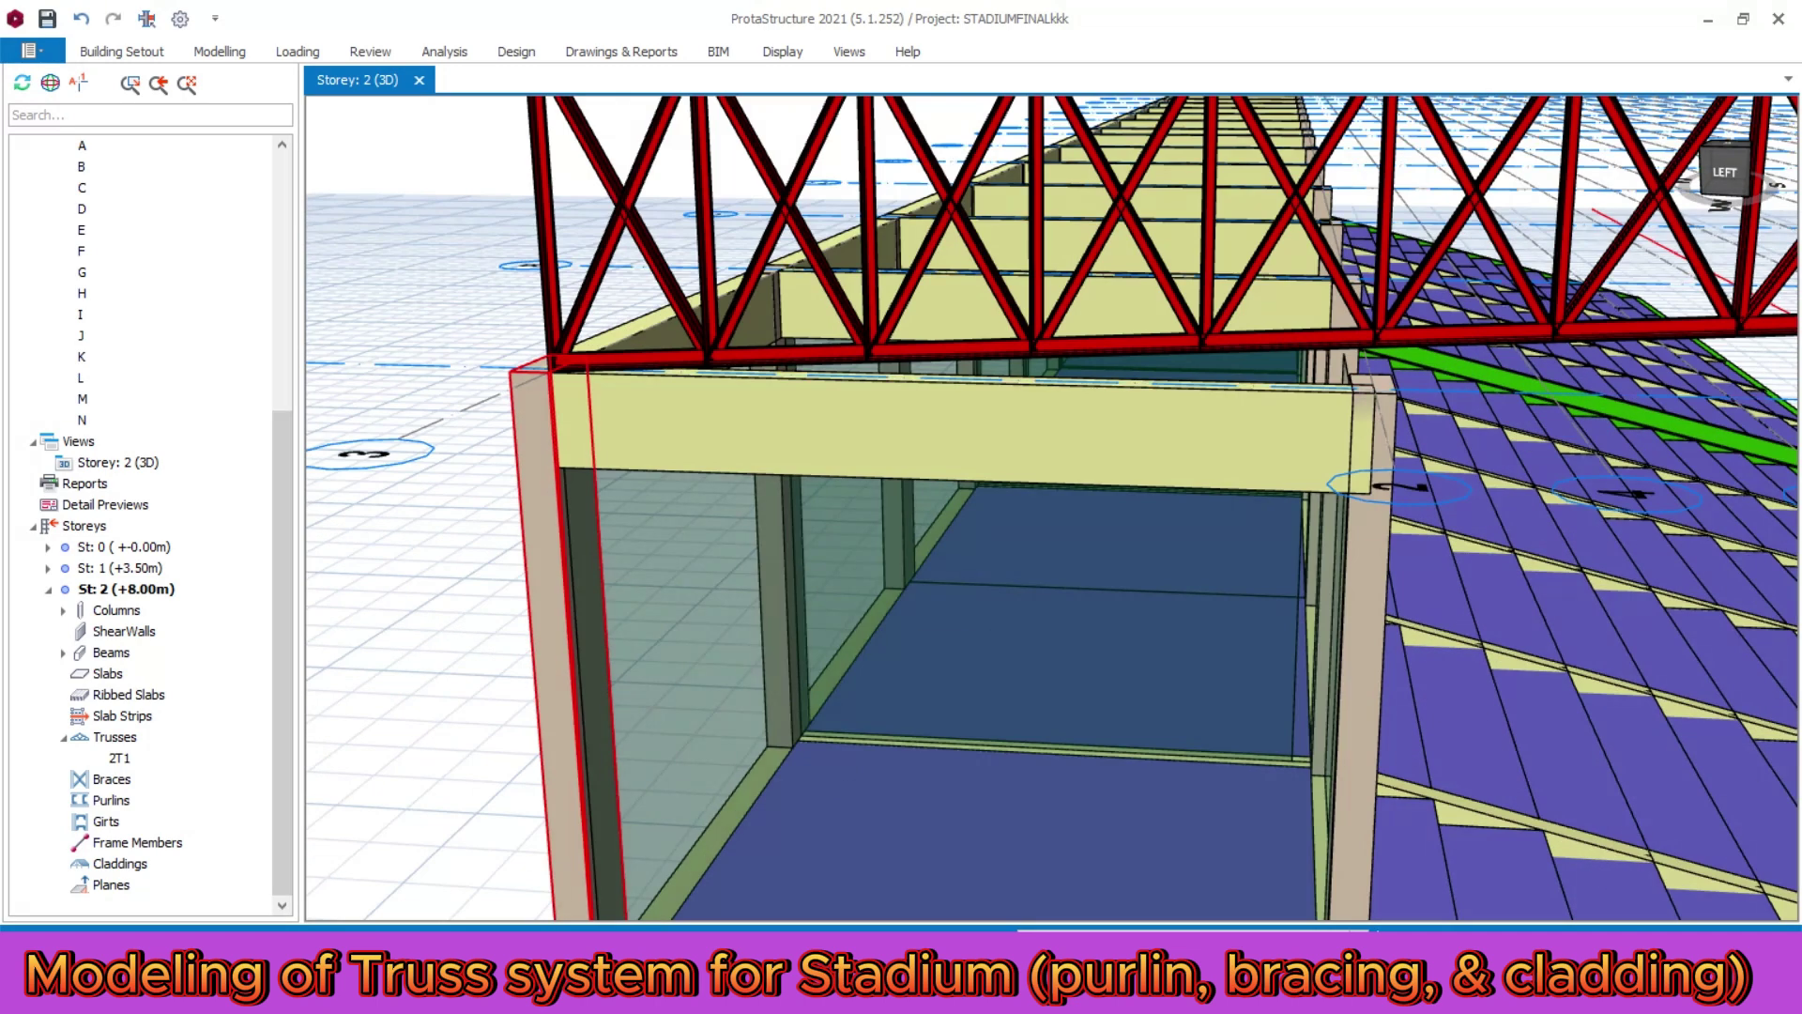
scroll(532, 407, "down", 2)
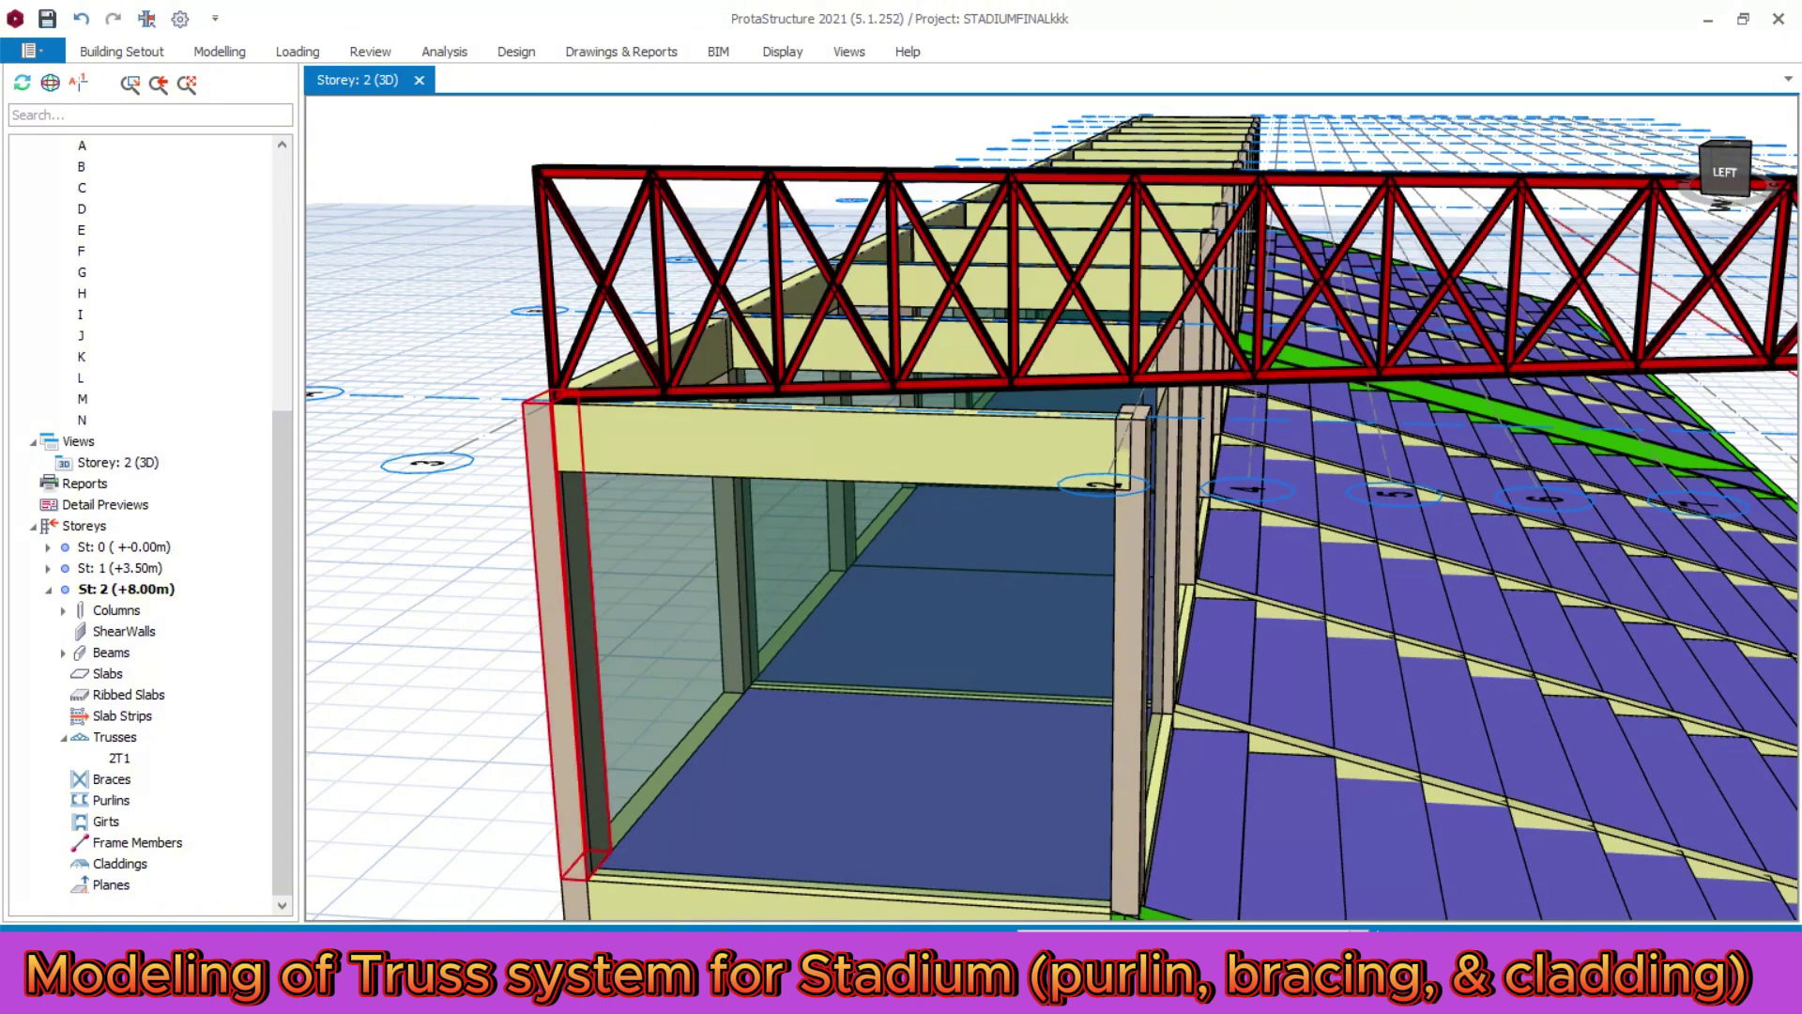
mouse_move(552, 441)
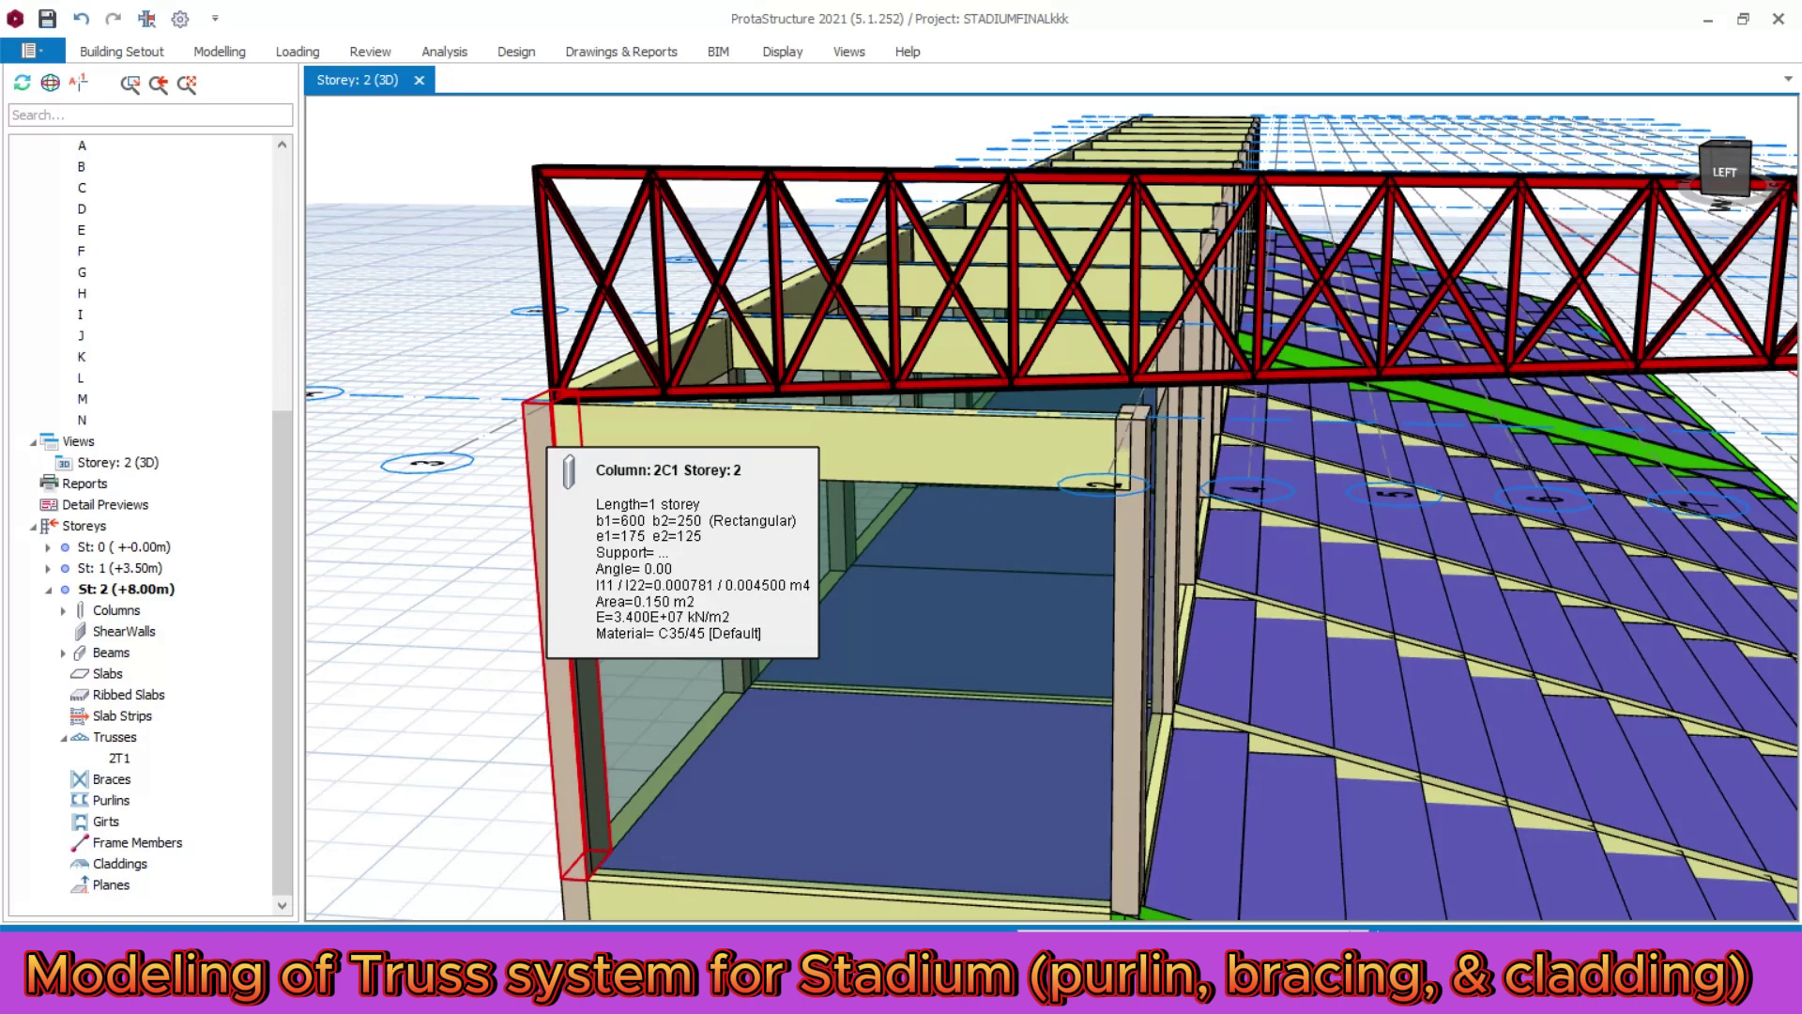
left_click(550, 446)
right_click(549, 452)
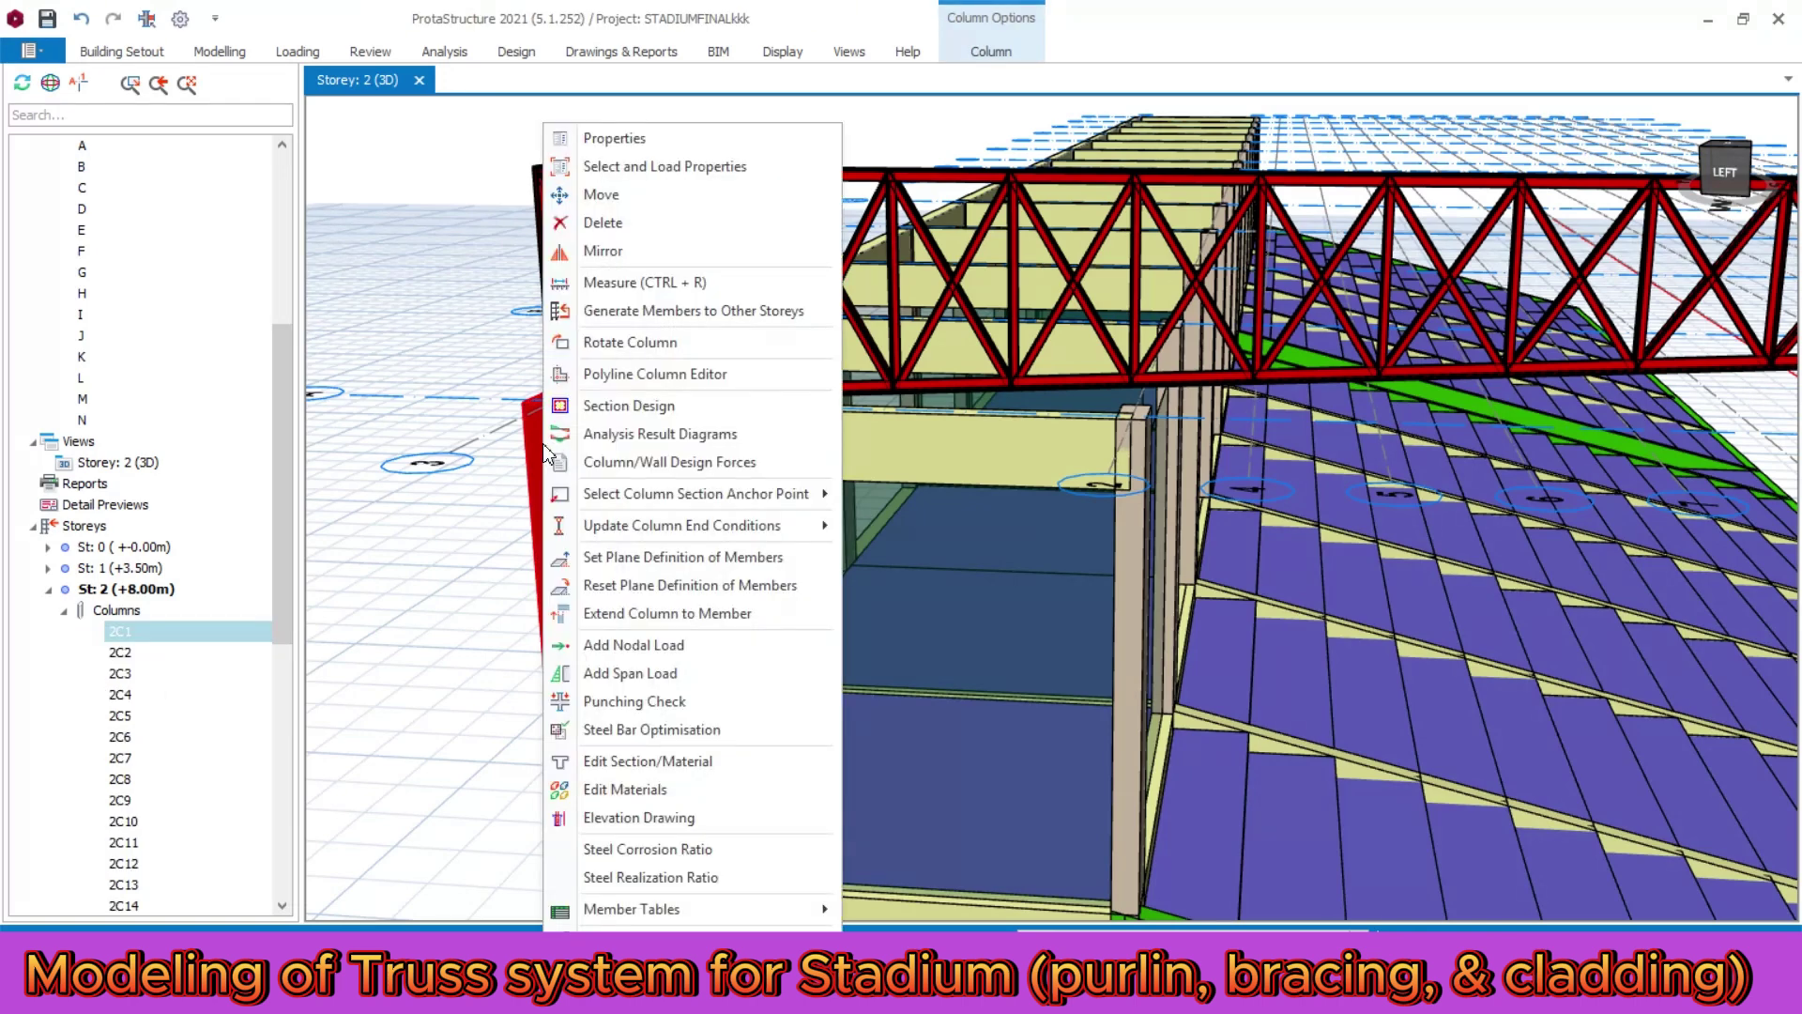
left_click(612, 138)
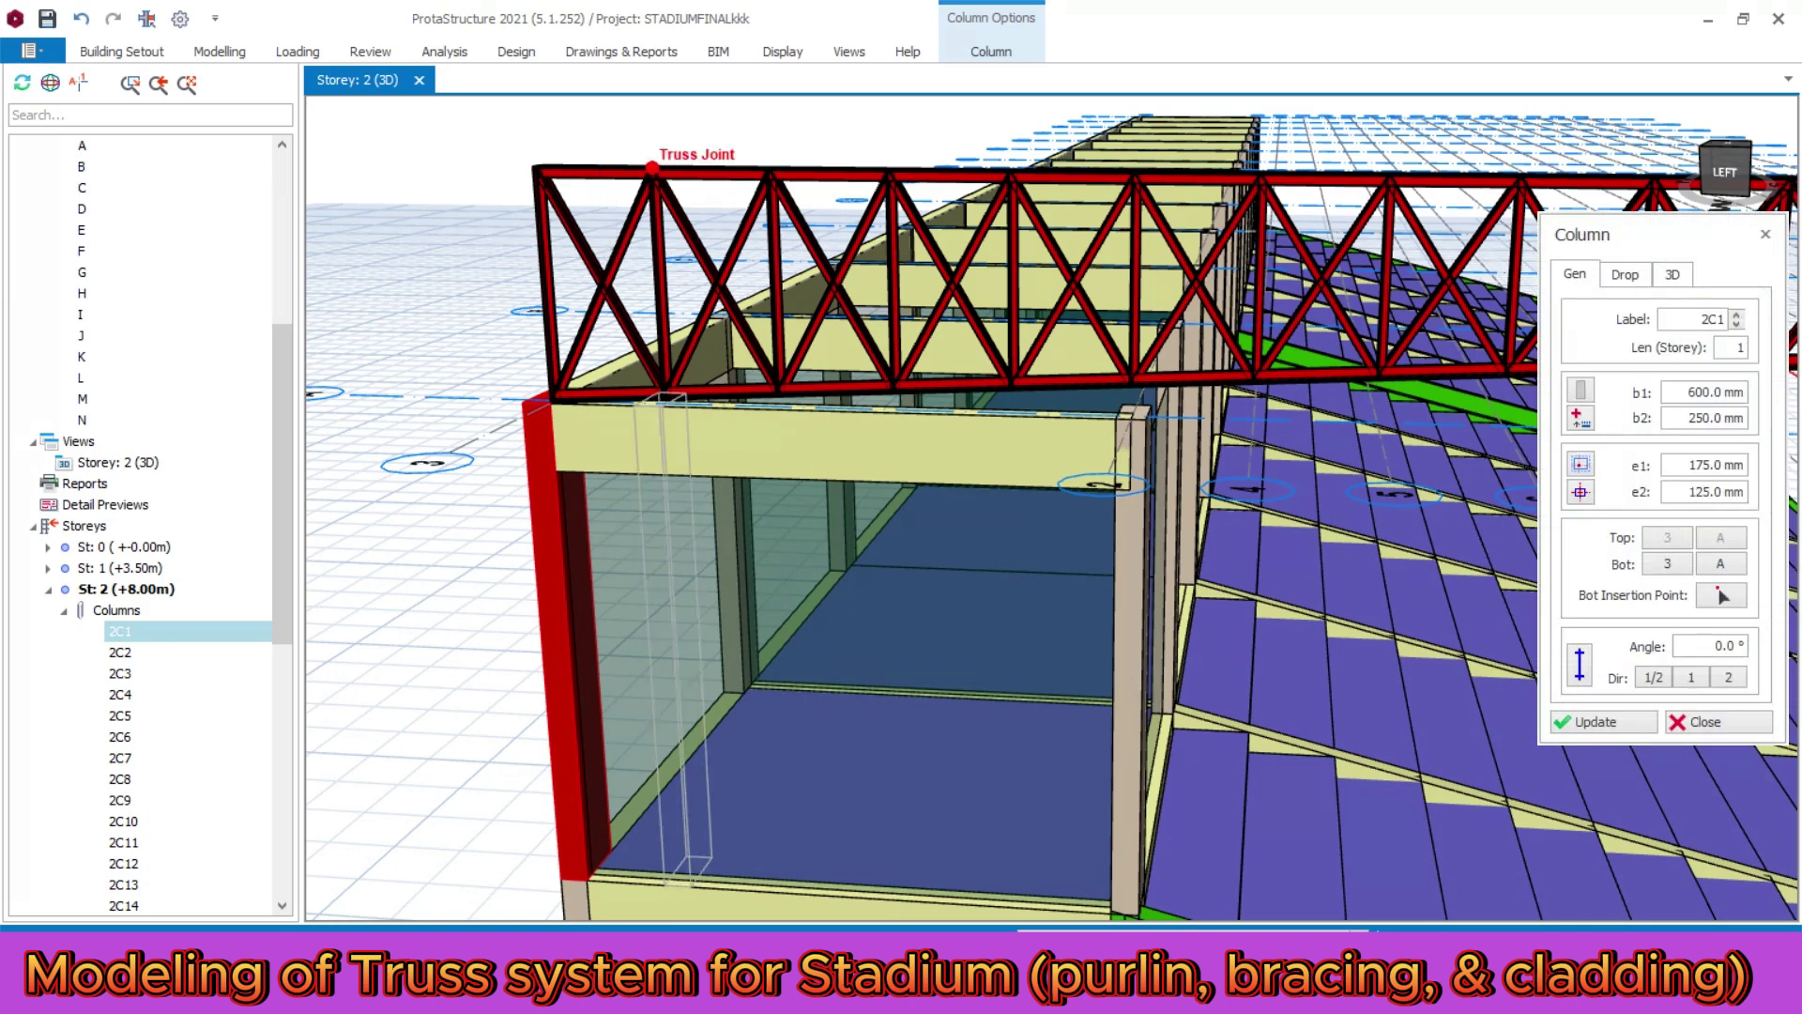
left_click(1672, 275)
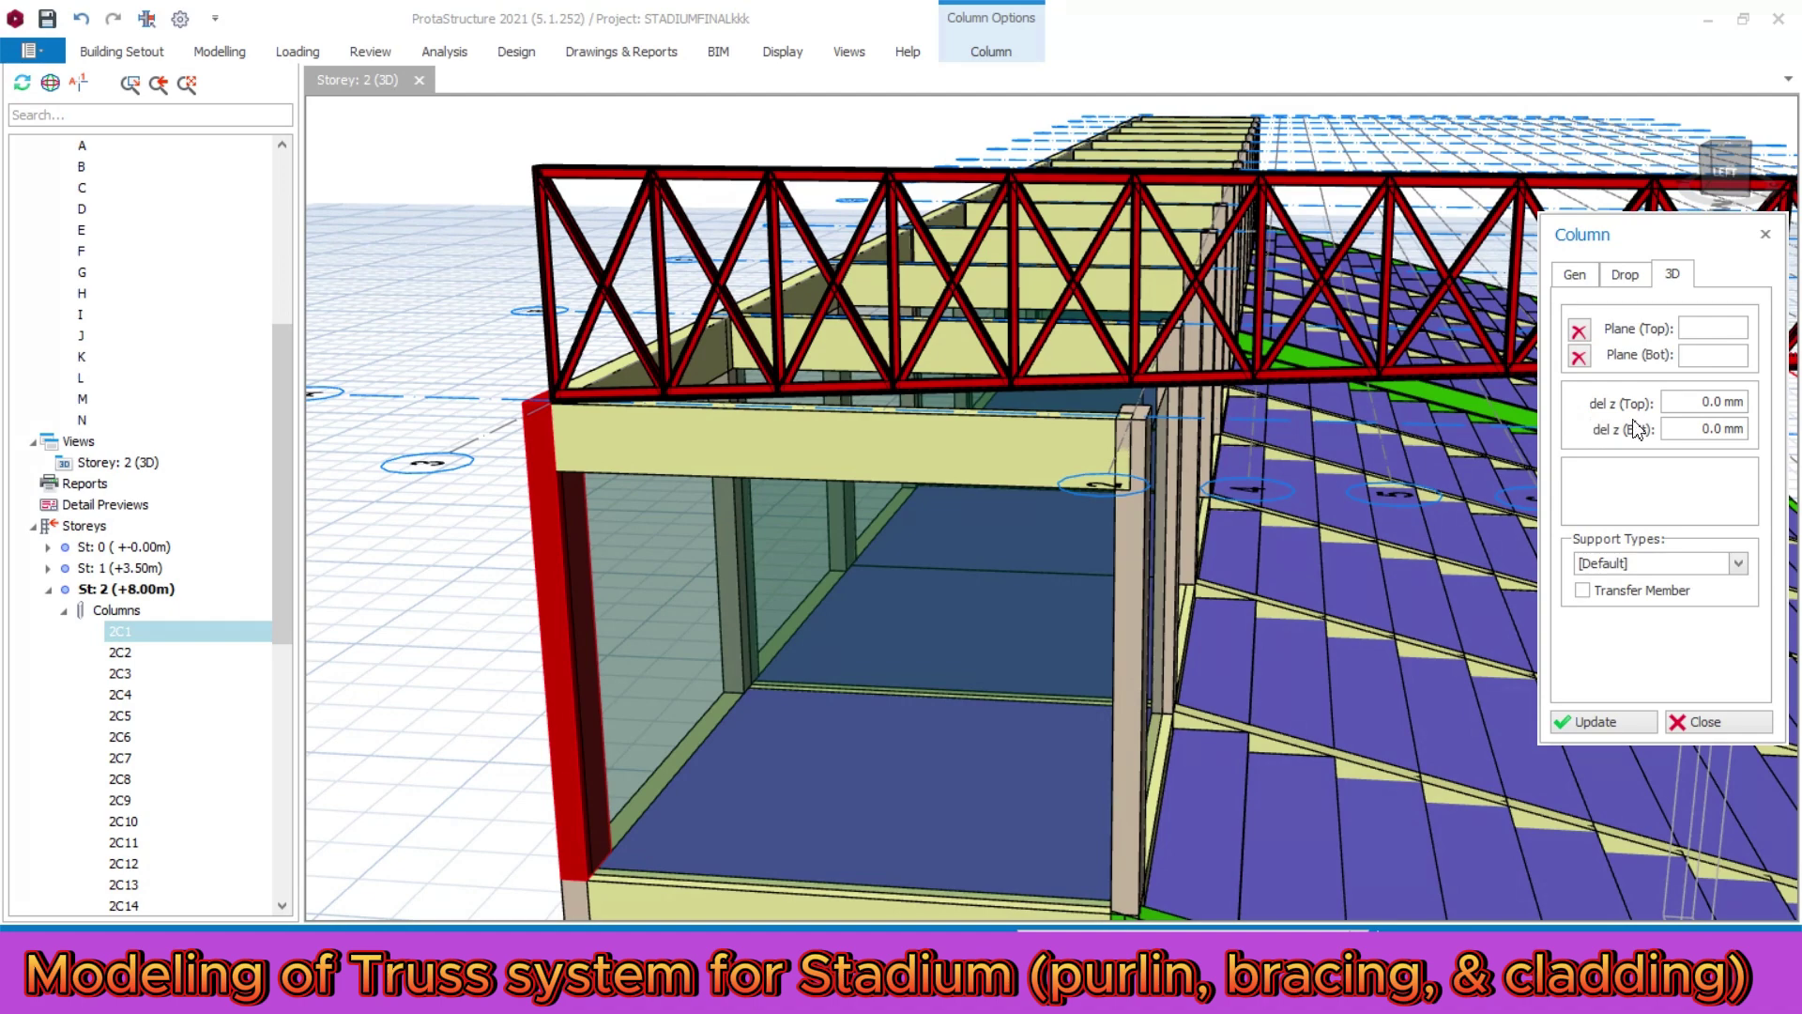
left_click_drag(1691, 403, 1717, 407)
left_click(1613, 729)
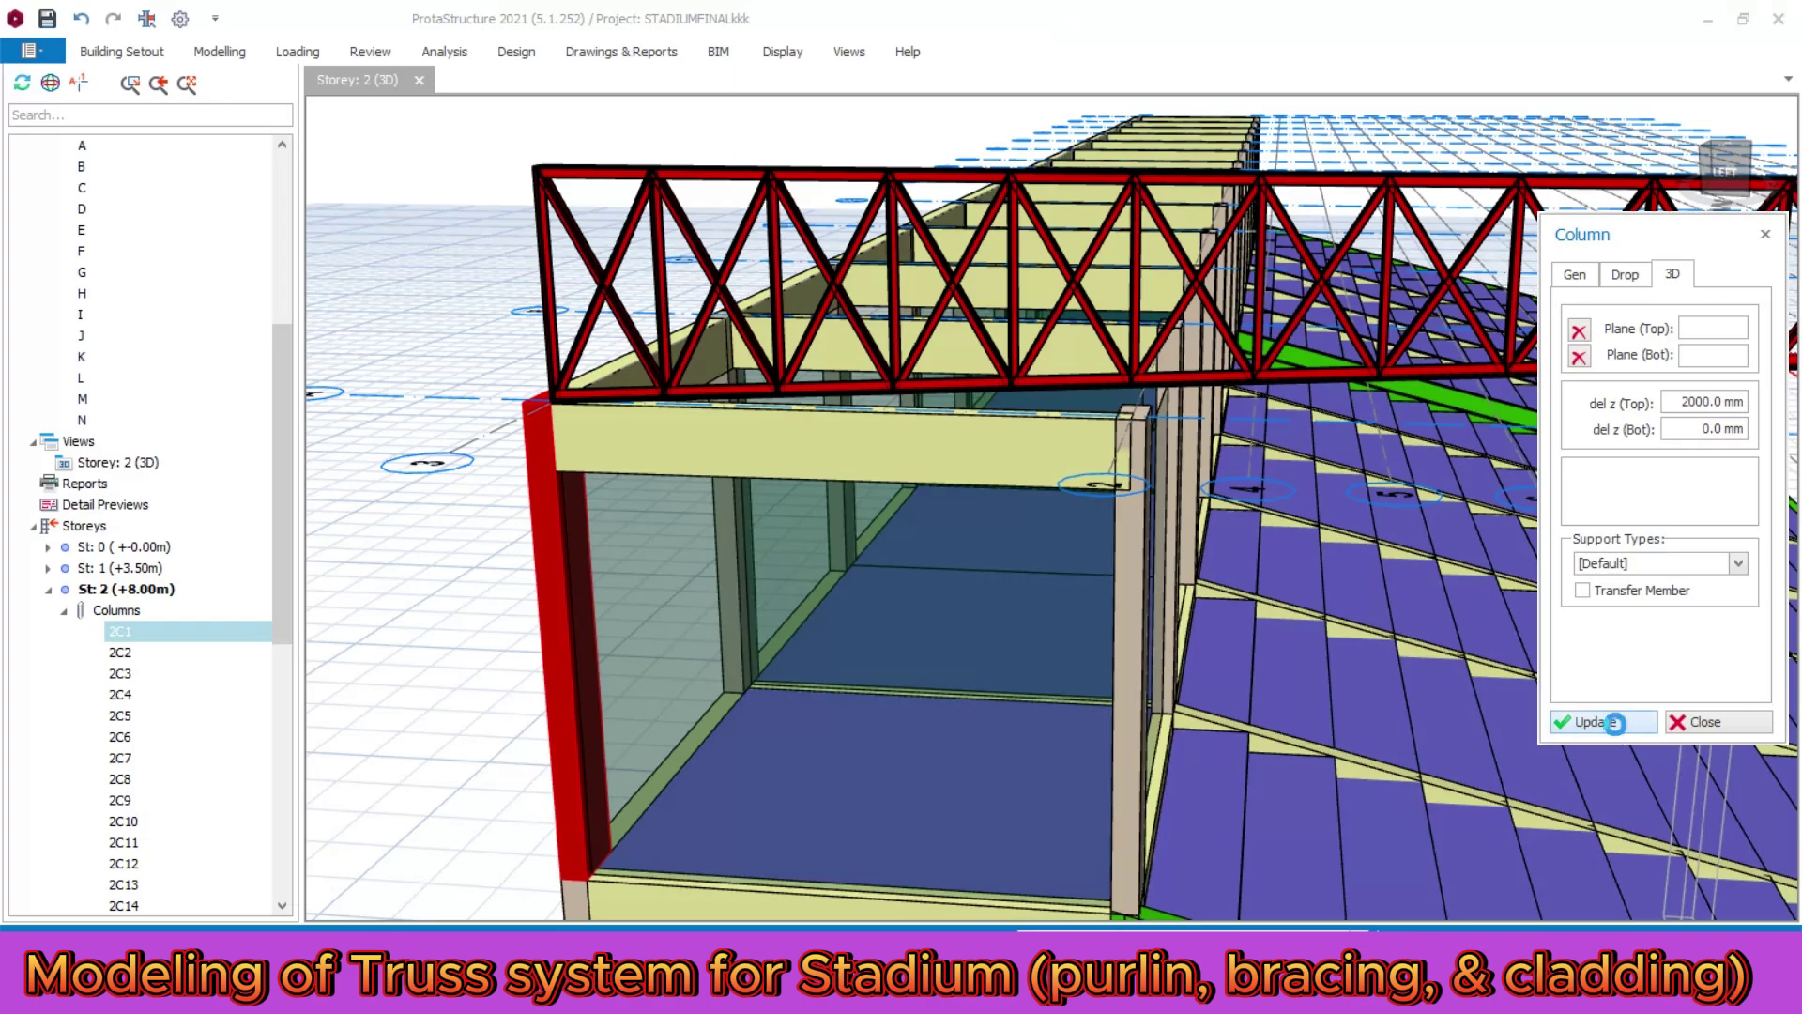
left_click(1752, 725)
scroll(446, 328, "down", 4)
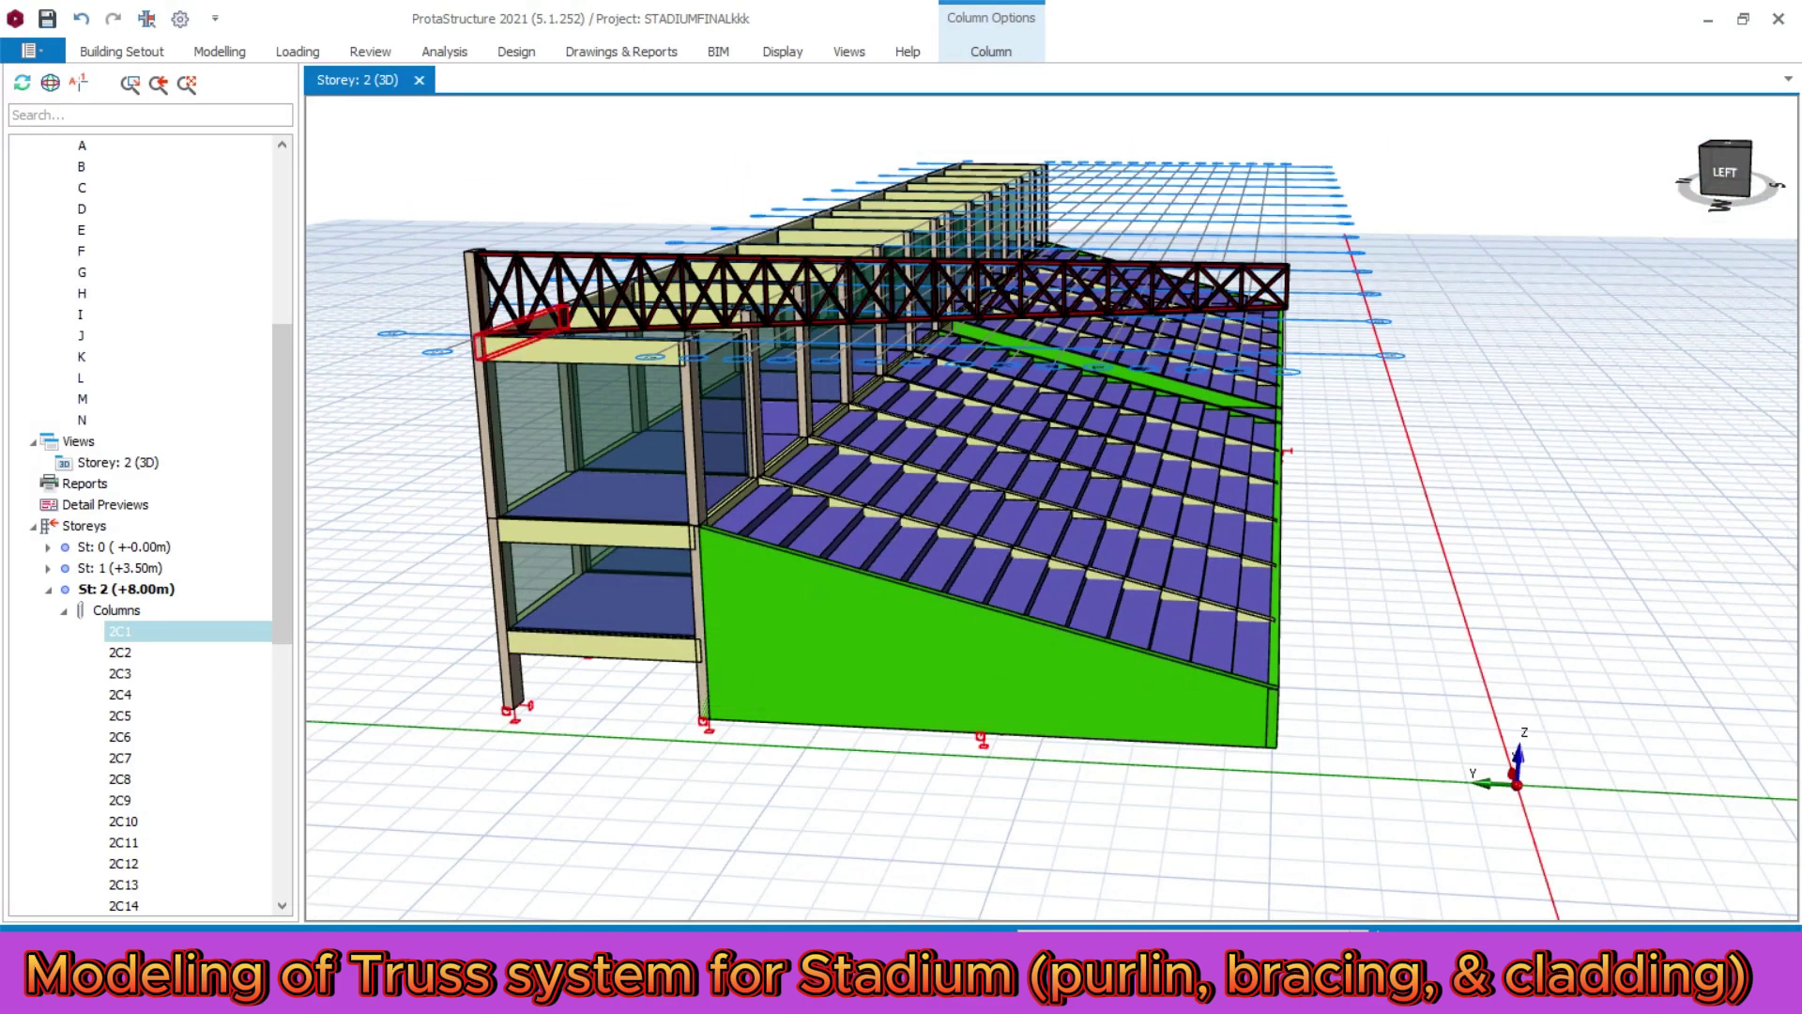
scroll(455, 287, "up", 7)
scroll(512, 263, "down", 3)
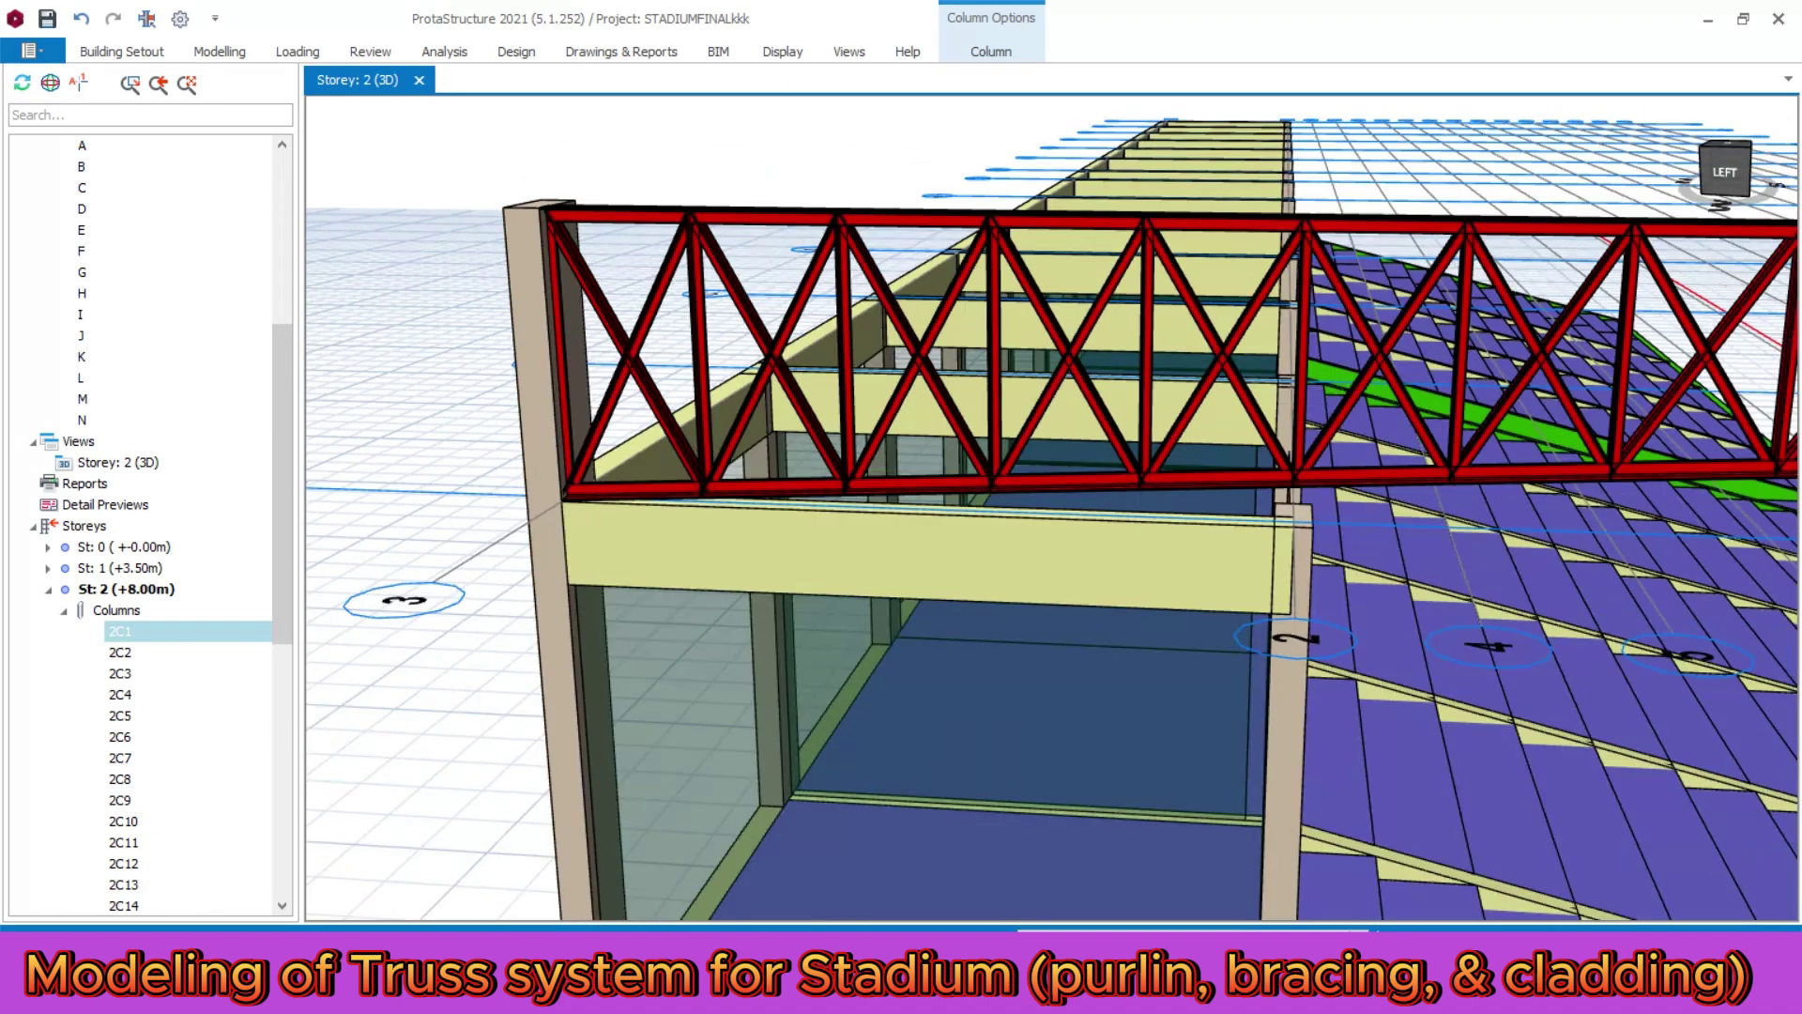
- Raise the storey 2 column at axes 2 and A to the truss's bottom chord by setting its top del z to 270 mm
left_click(544, 310)
scroll(1281, 507, "up", 4)
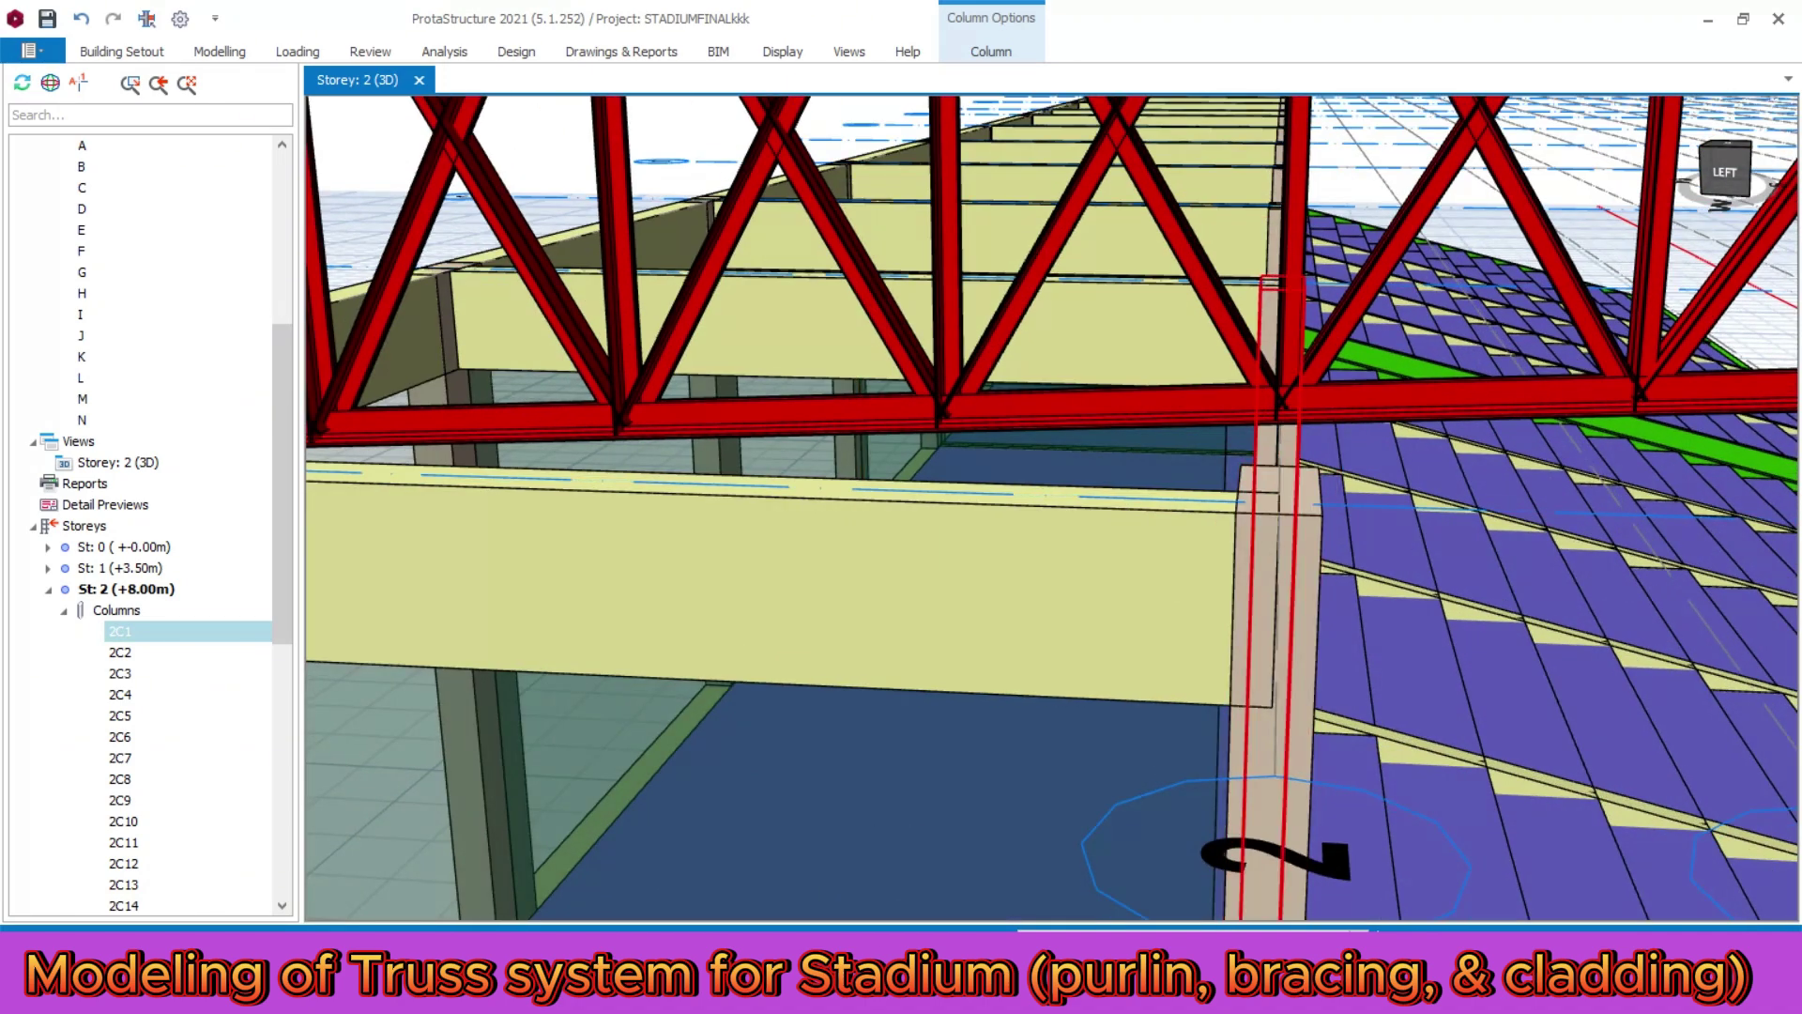
scroll(1308, 490, "up", 1)
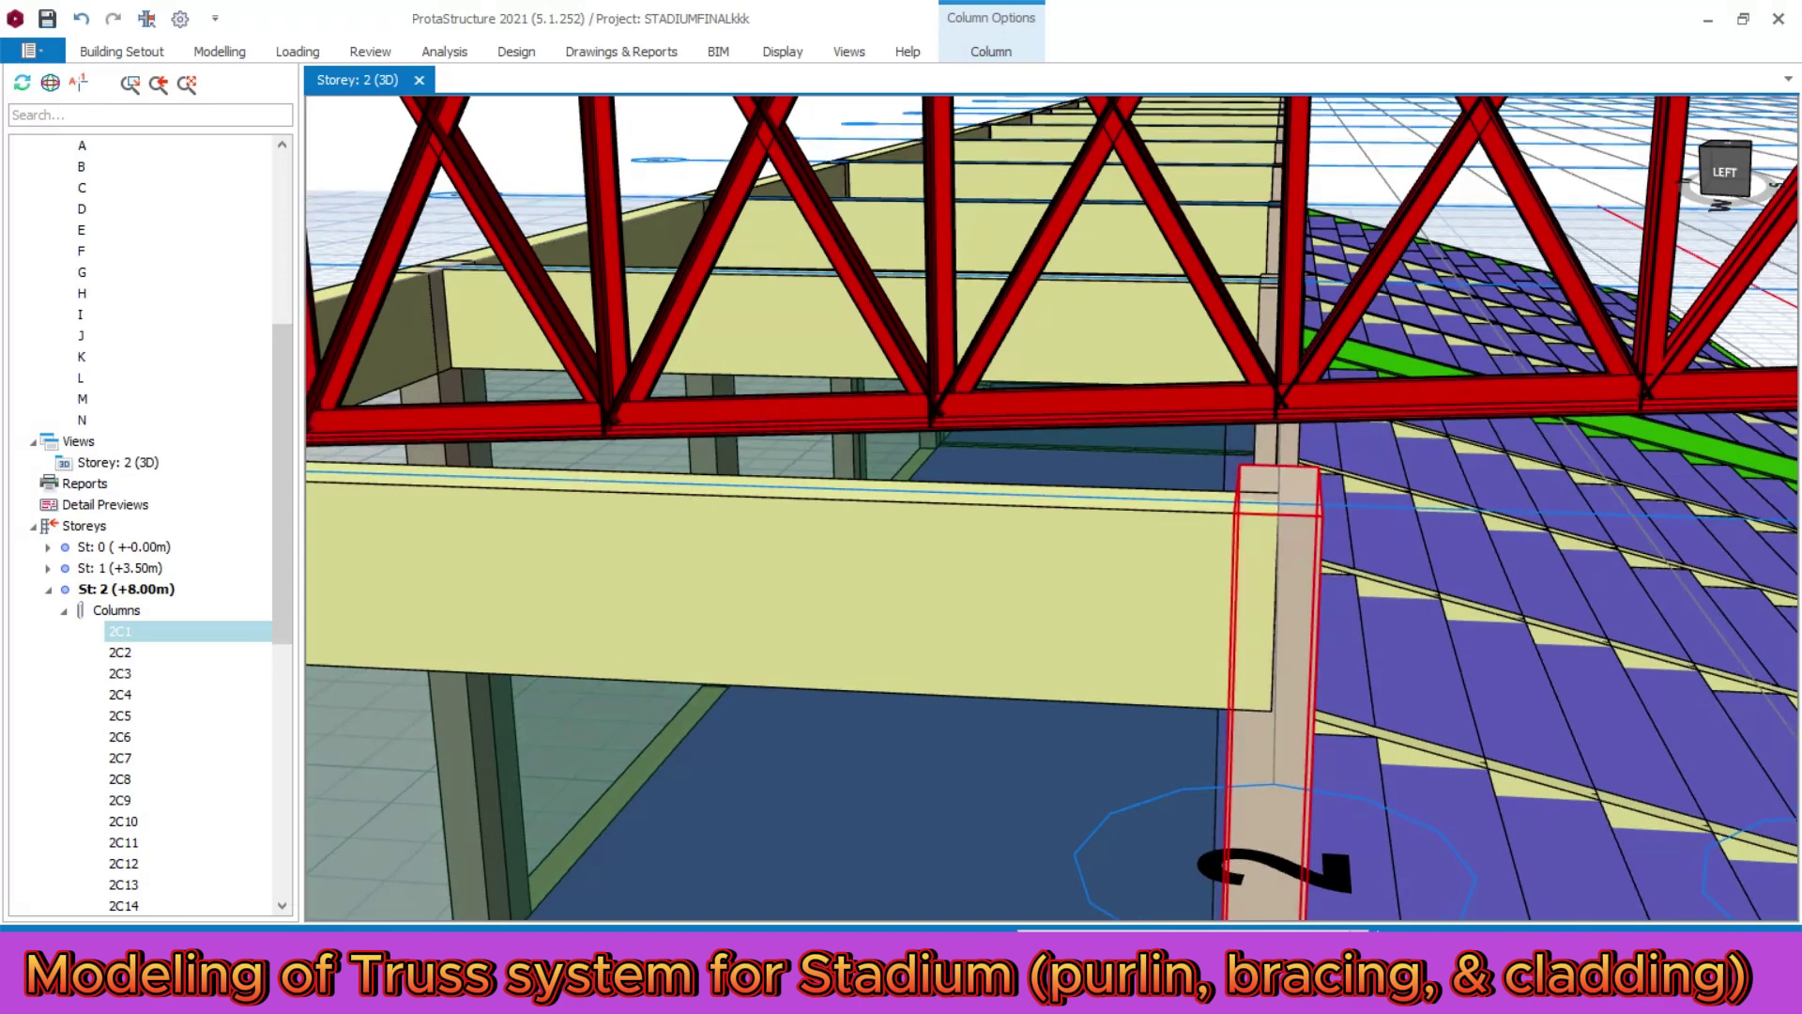
left_click(1309, 490)
right_click(1309, 490)
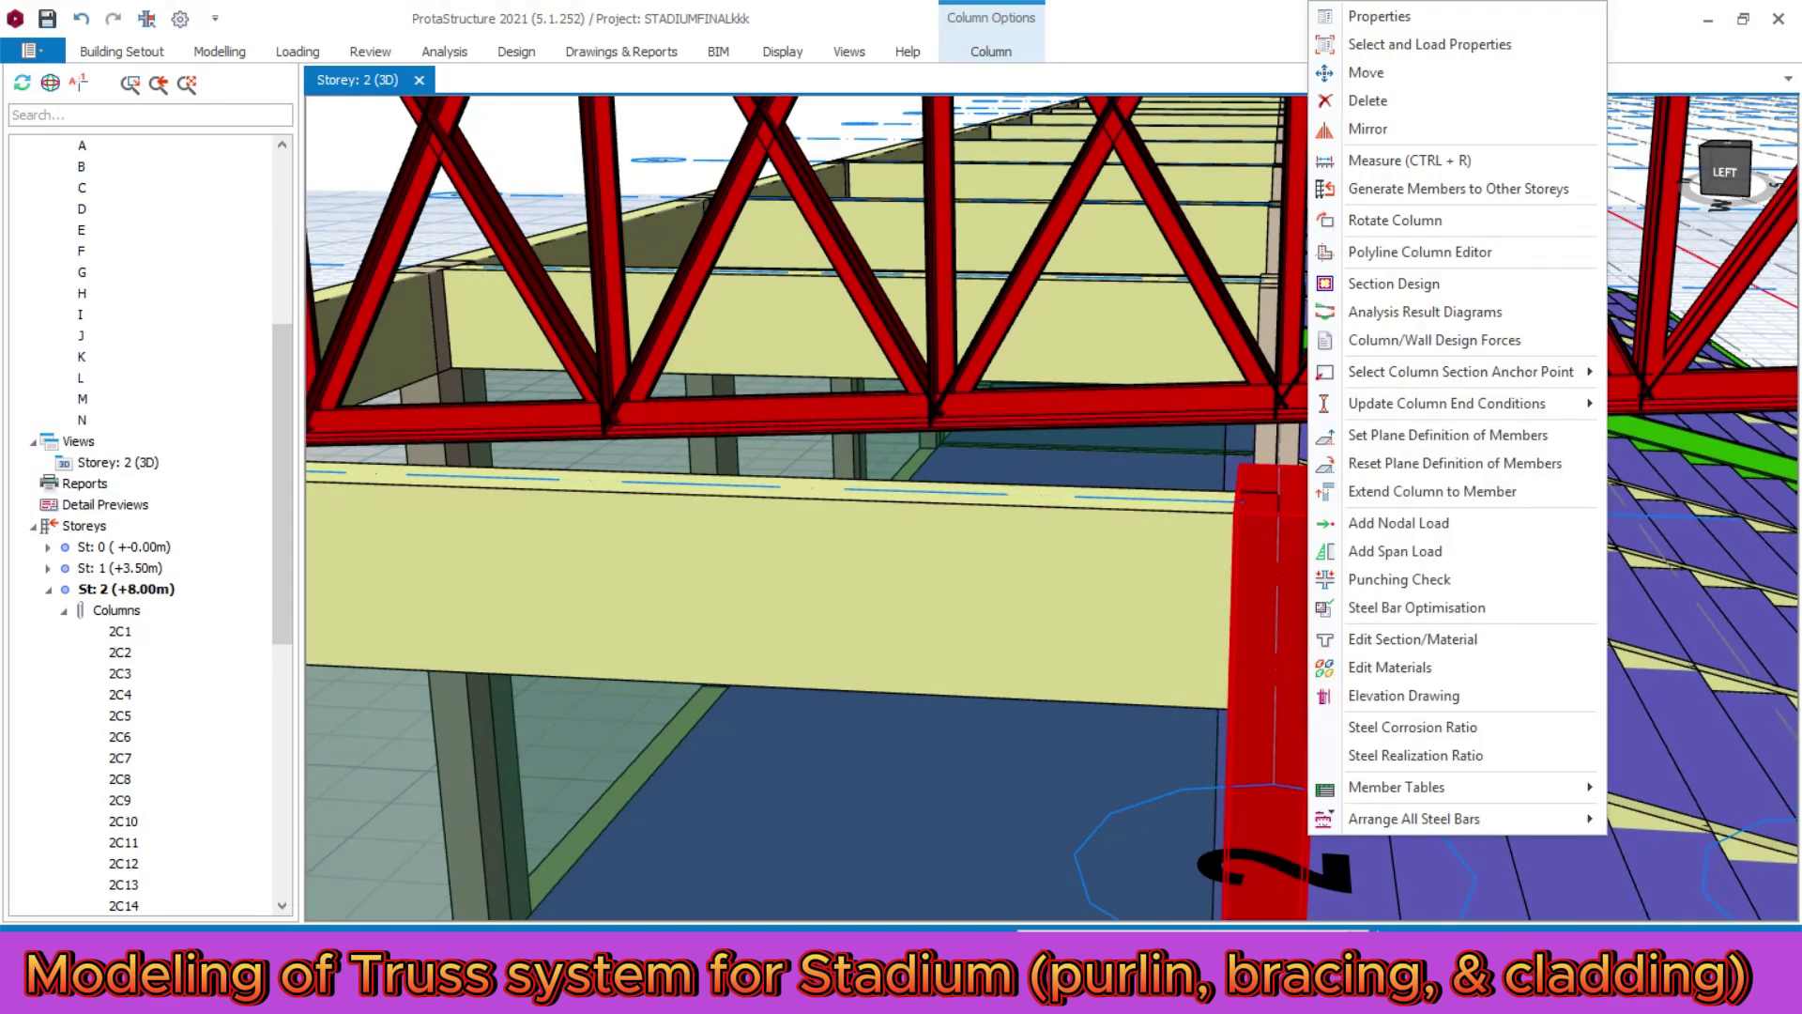
left_click(1380, 17)
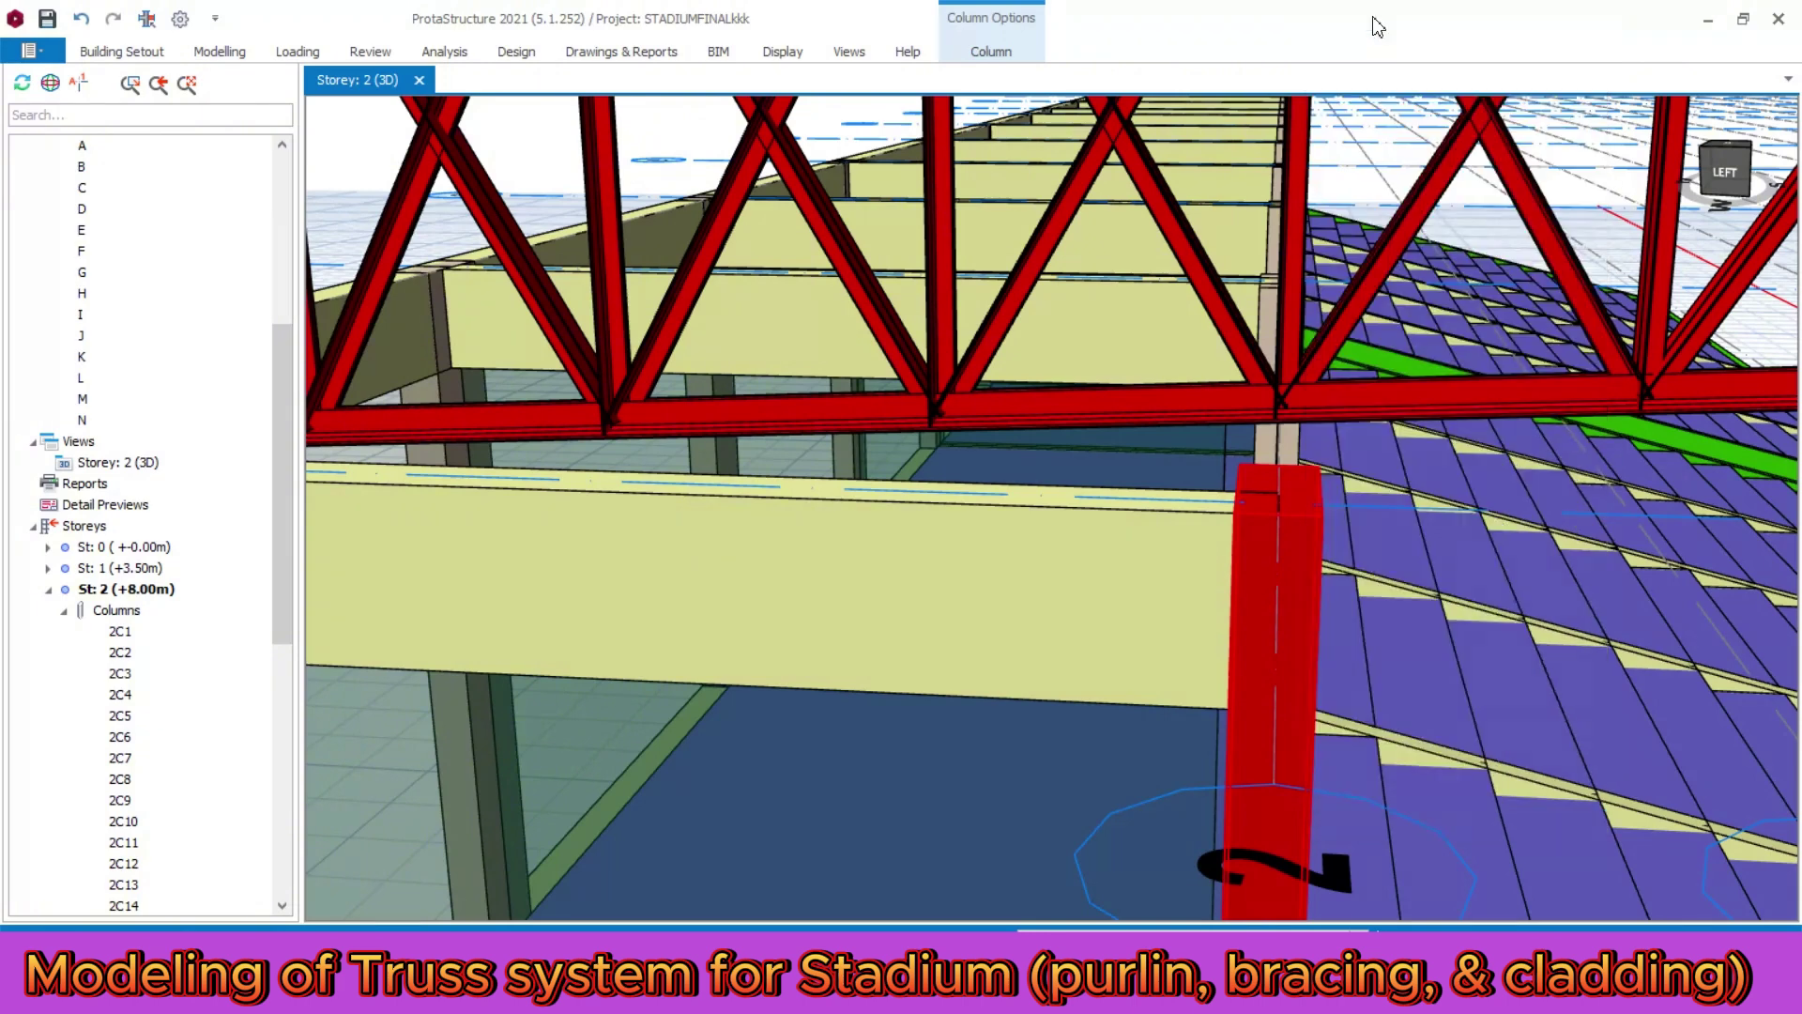
left_click(1674, 275)
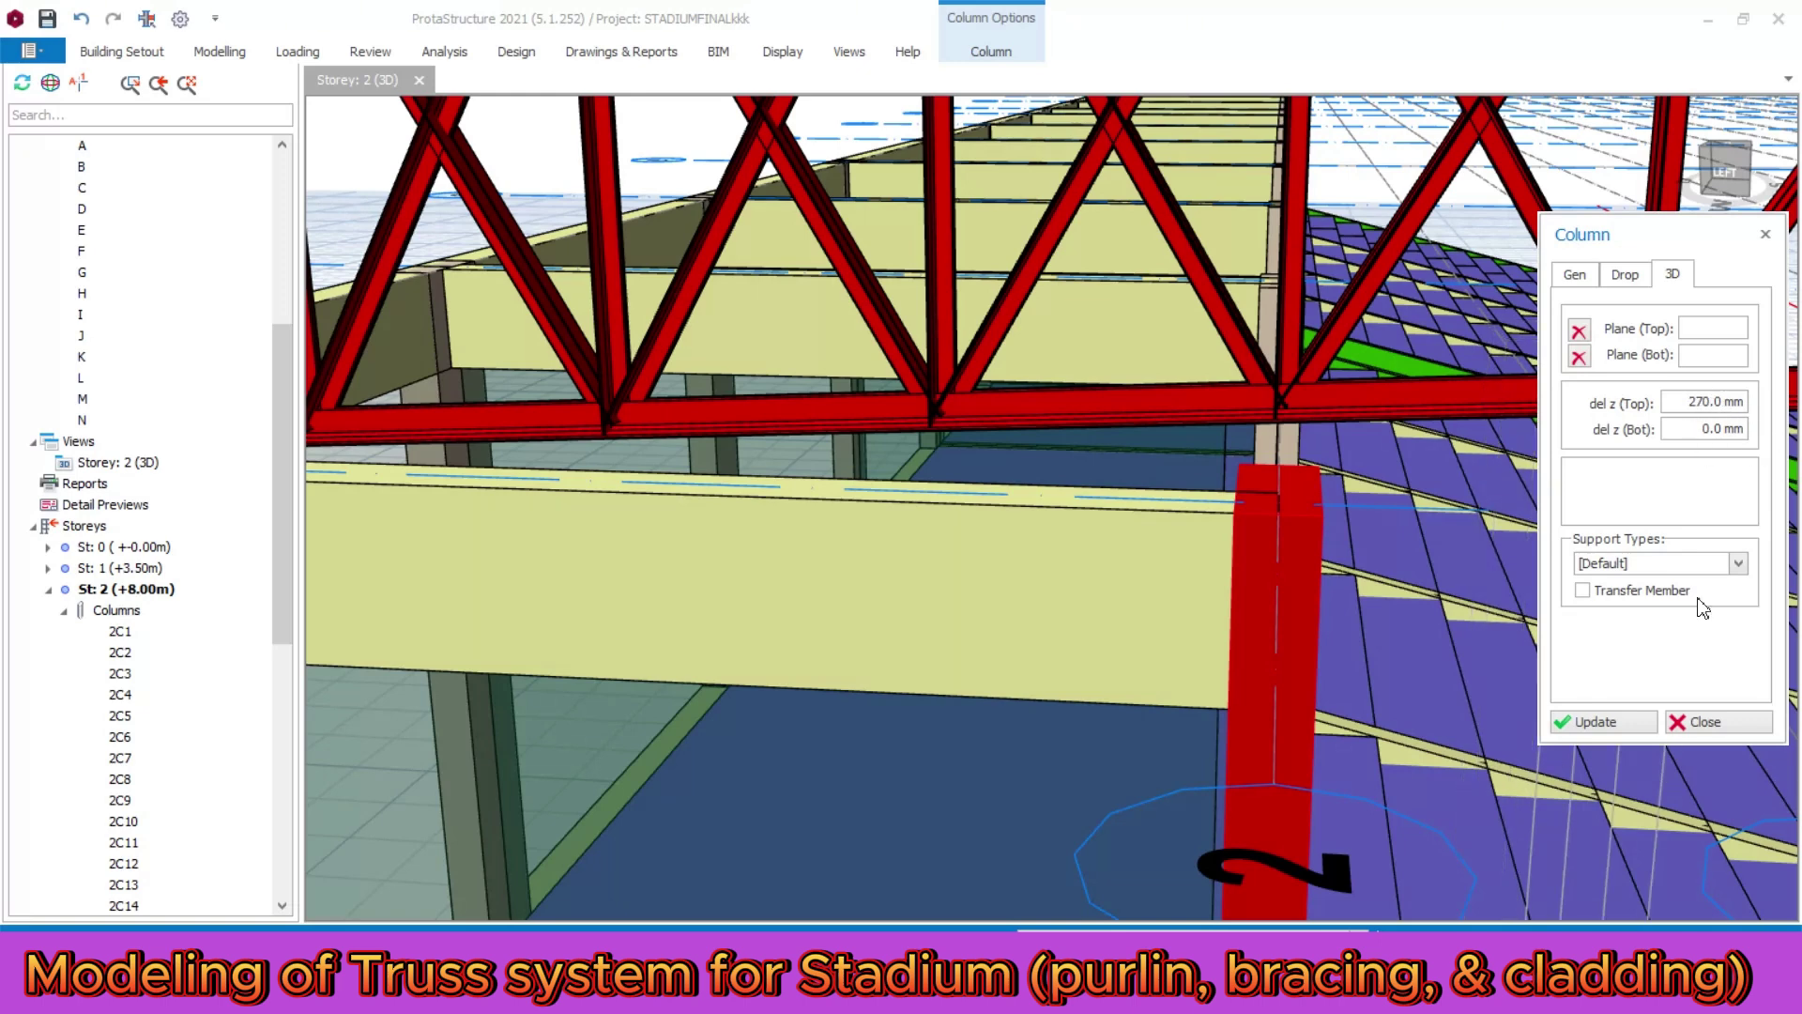
left_click(1621, 724)
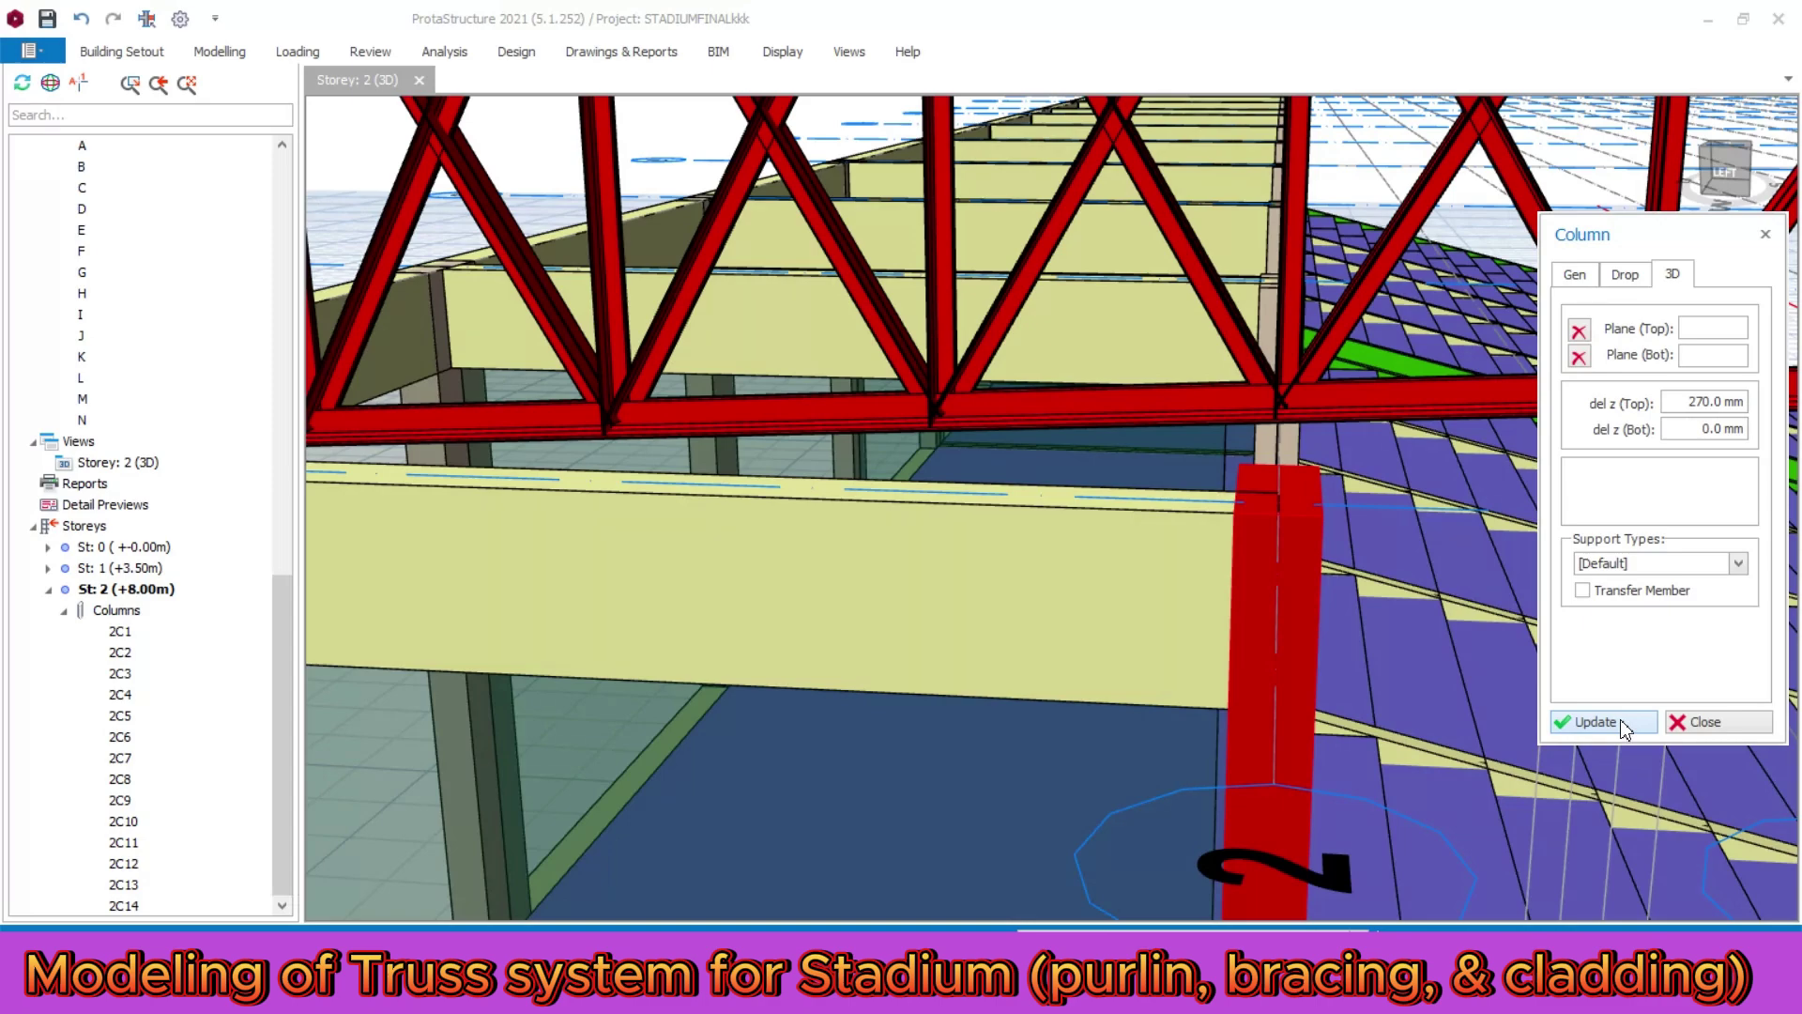
left_click(1695, 725)
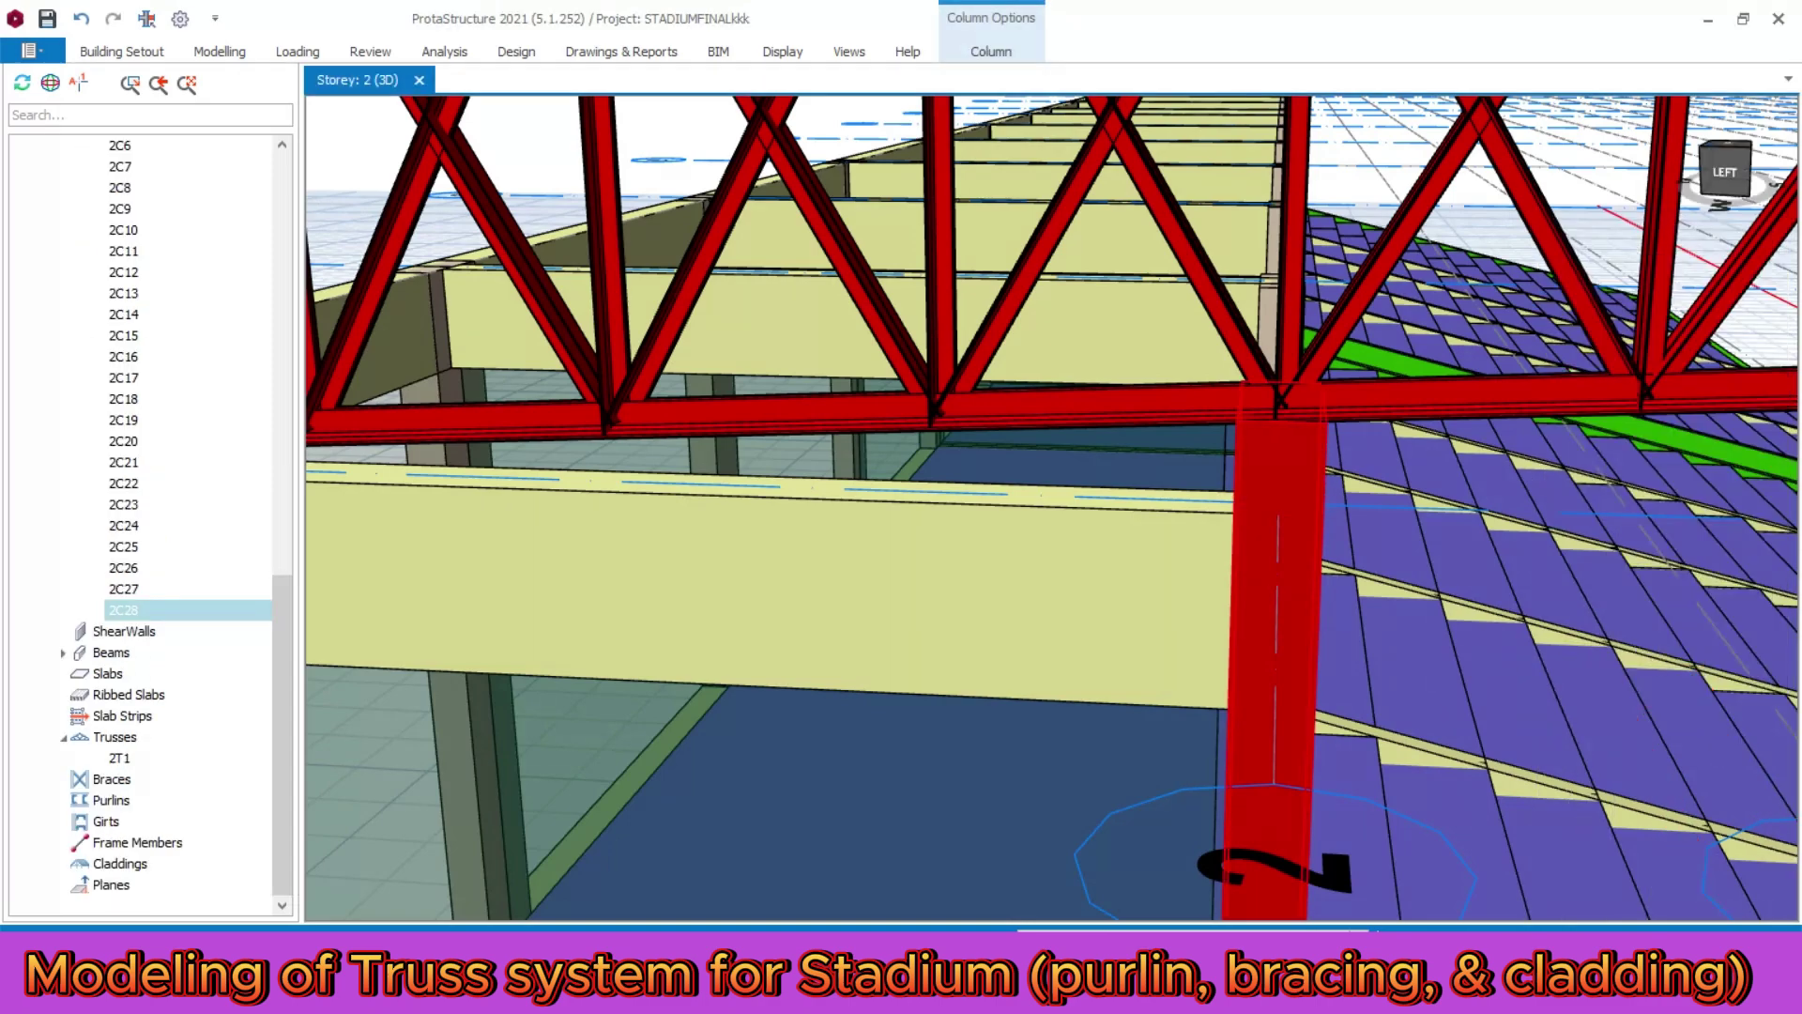
- Examine in 3D how the two extended axis A columns and the beam between them meet the truss
scroll(1220, 451, "down", 10)
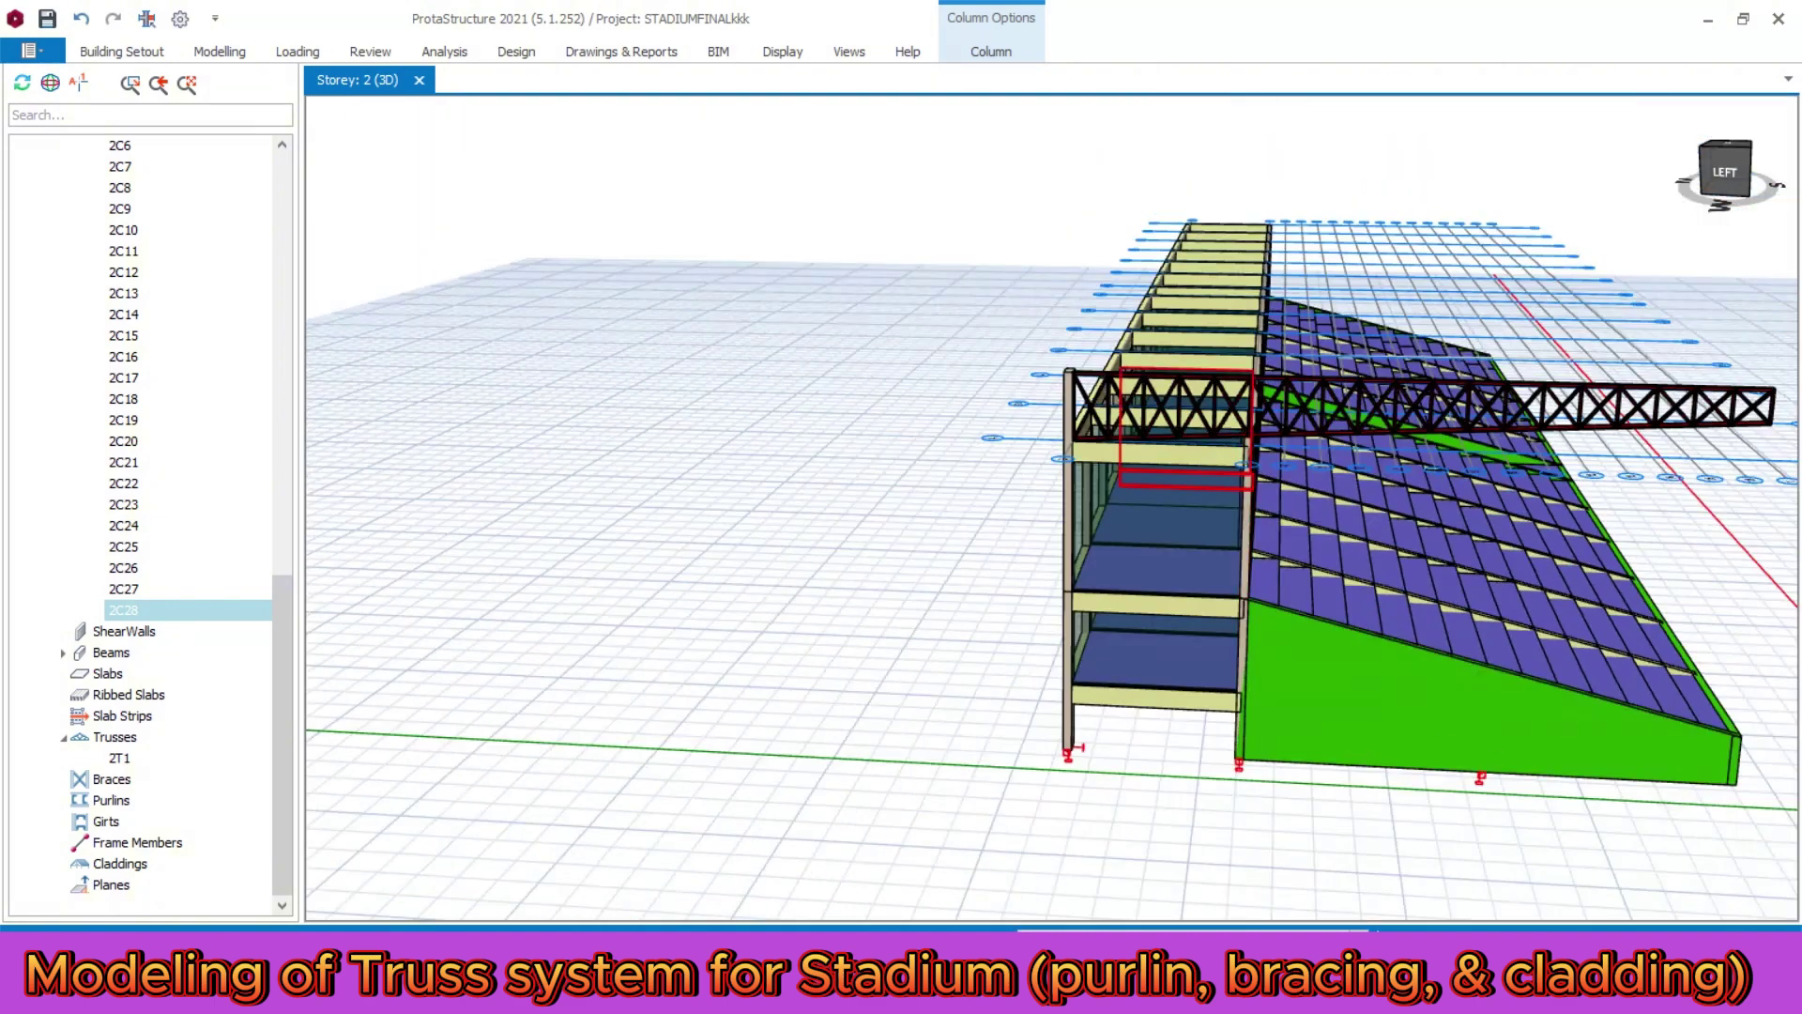
scroll(1239, 441, "up", 4)
key("Escape")
scroll(514, 369, "down", 4)
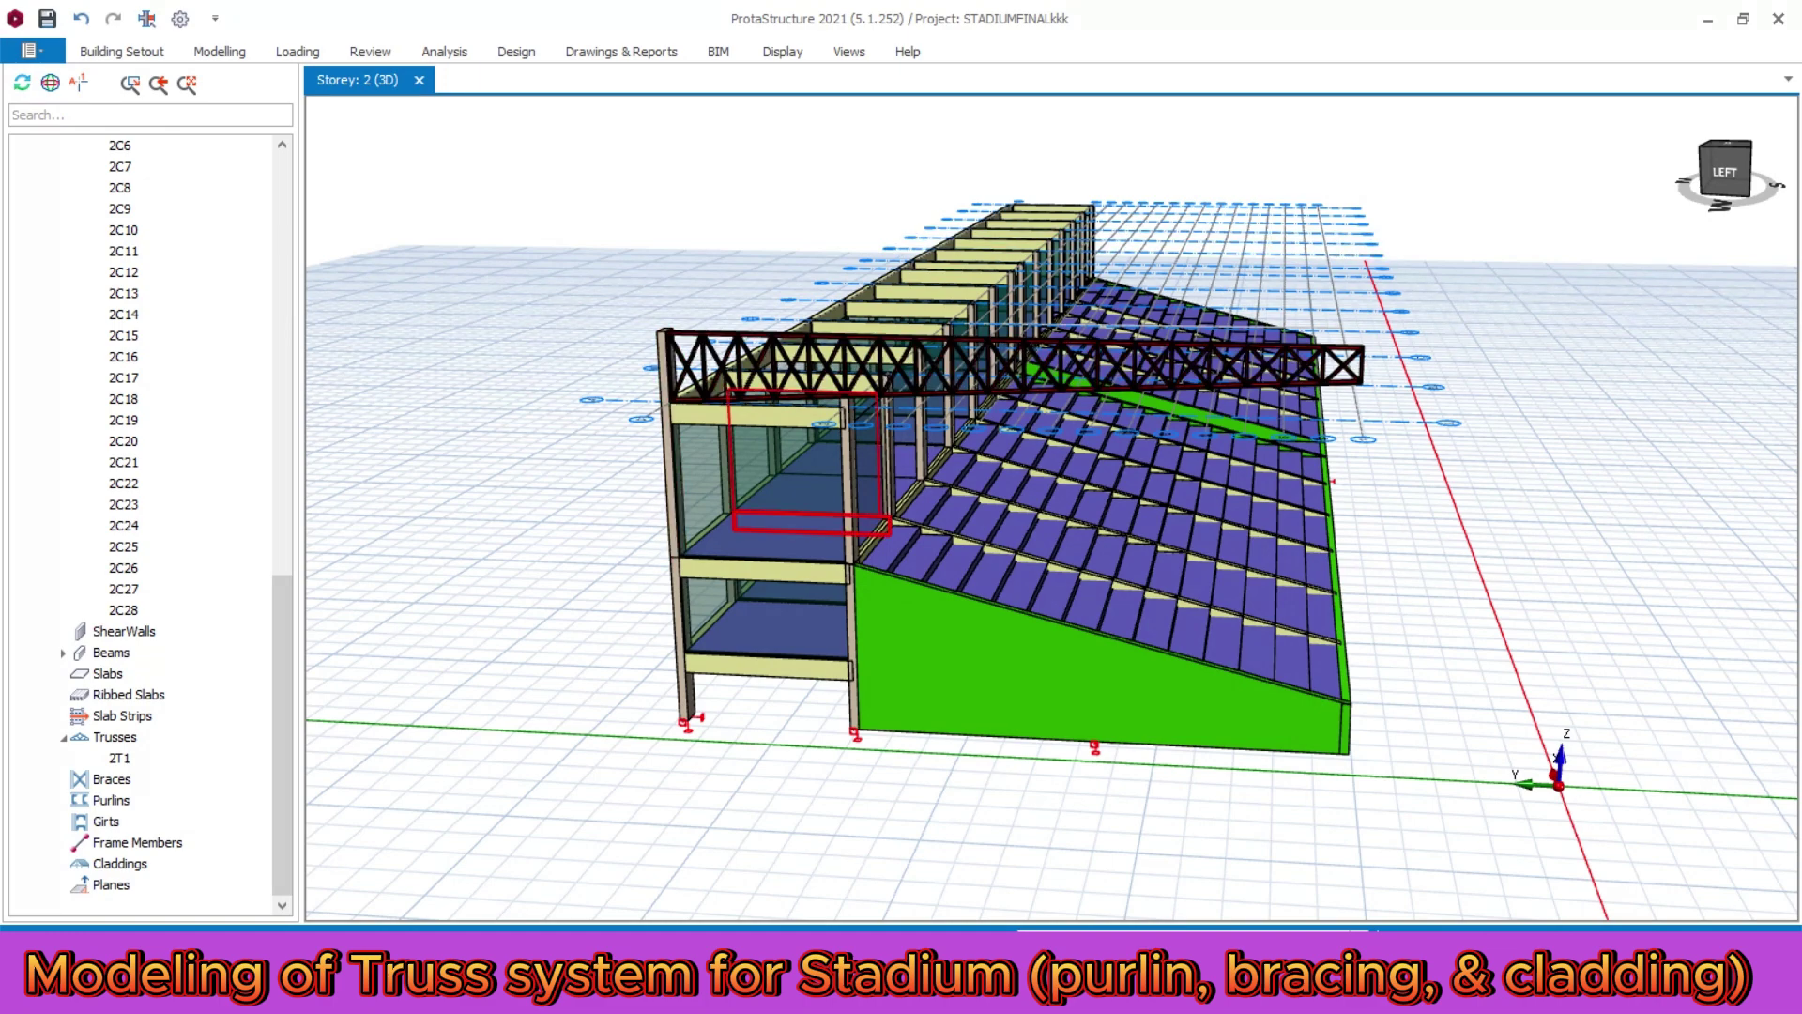
scroll(845, 432, "up", 3)
mouse_move(929, 413)
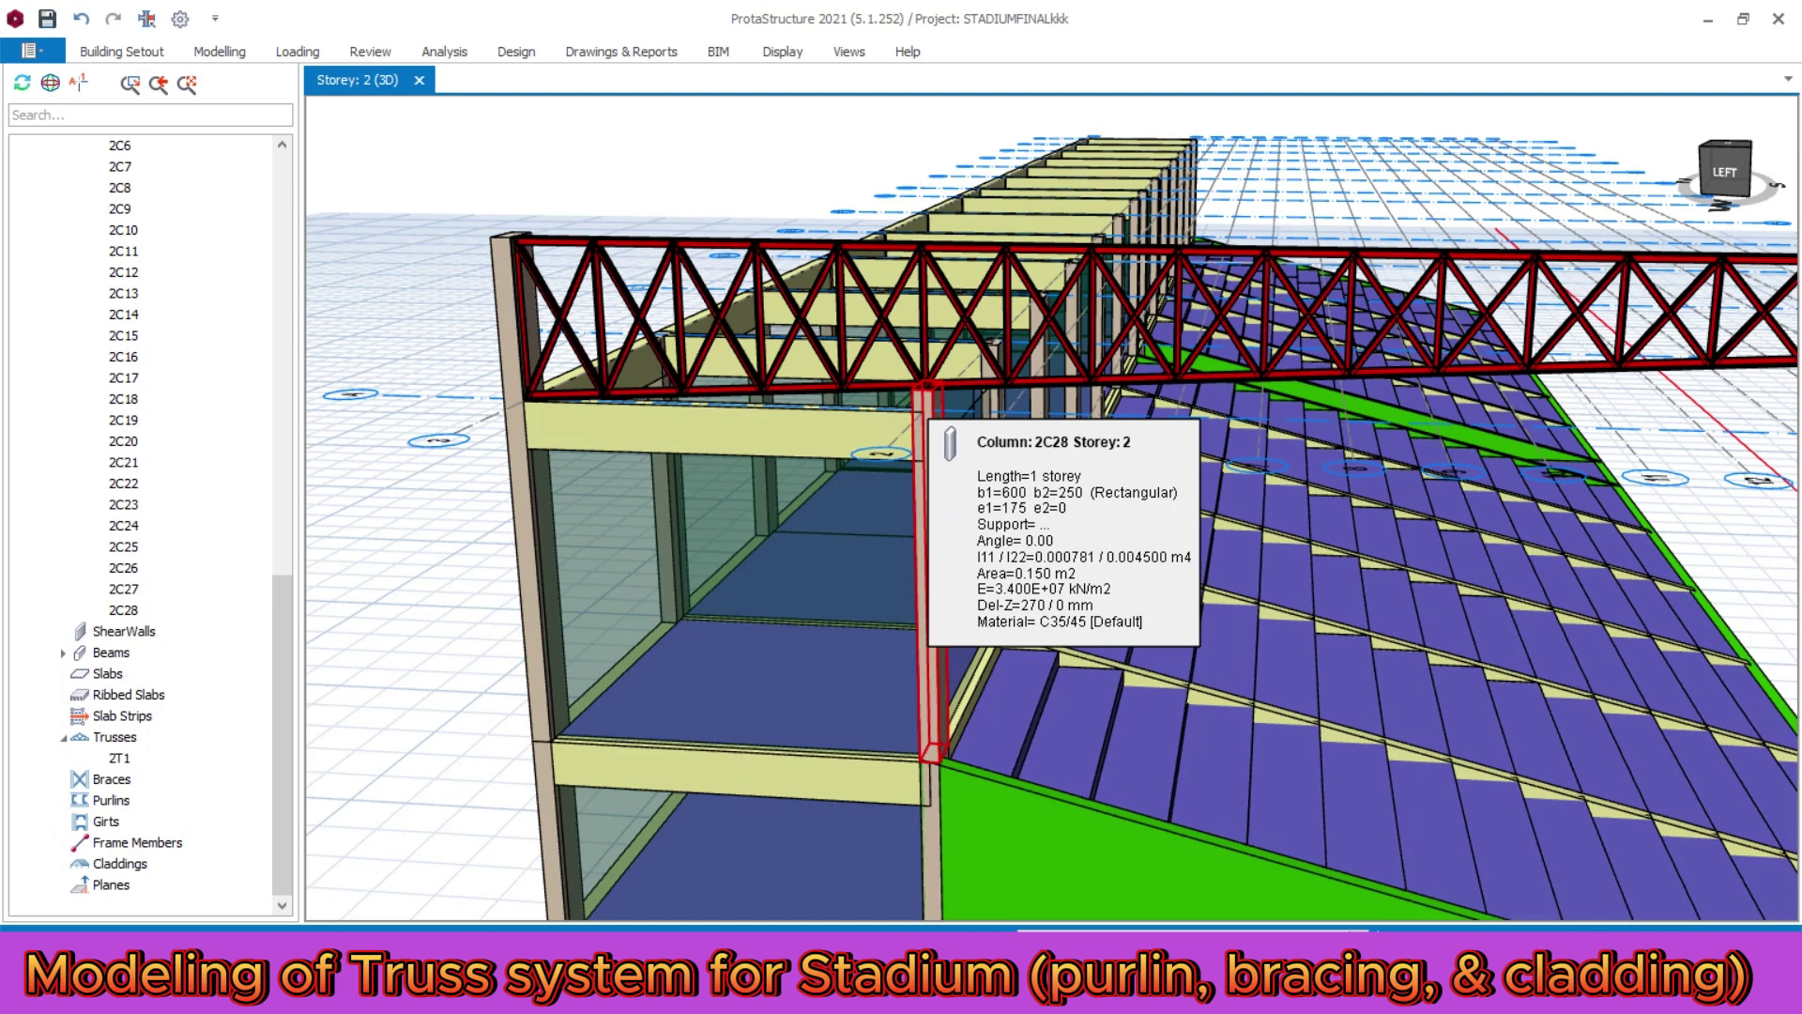
mouse_move(909, 383)
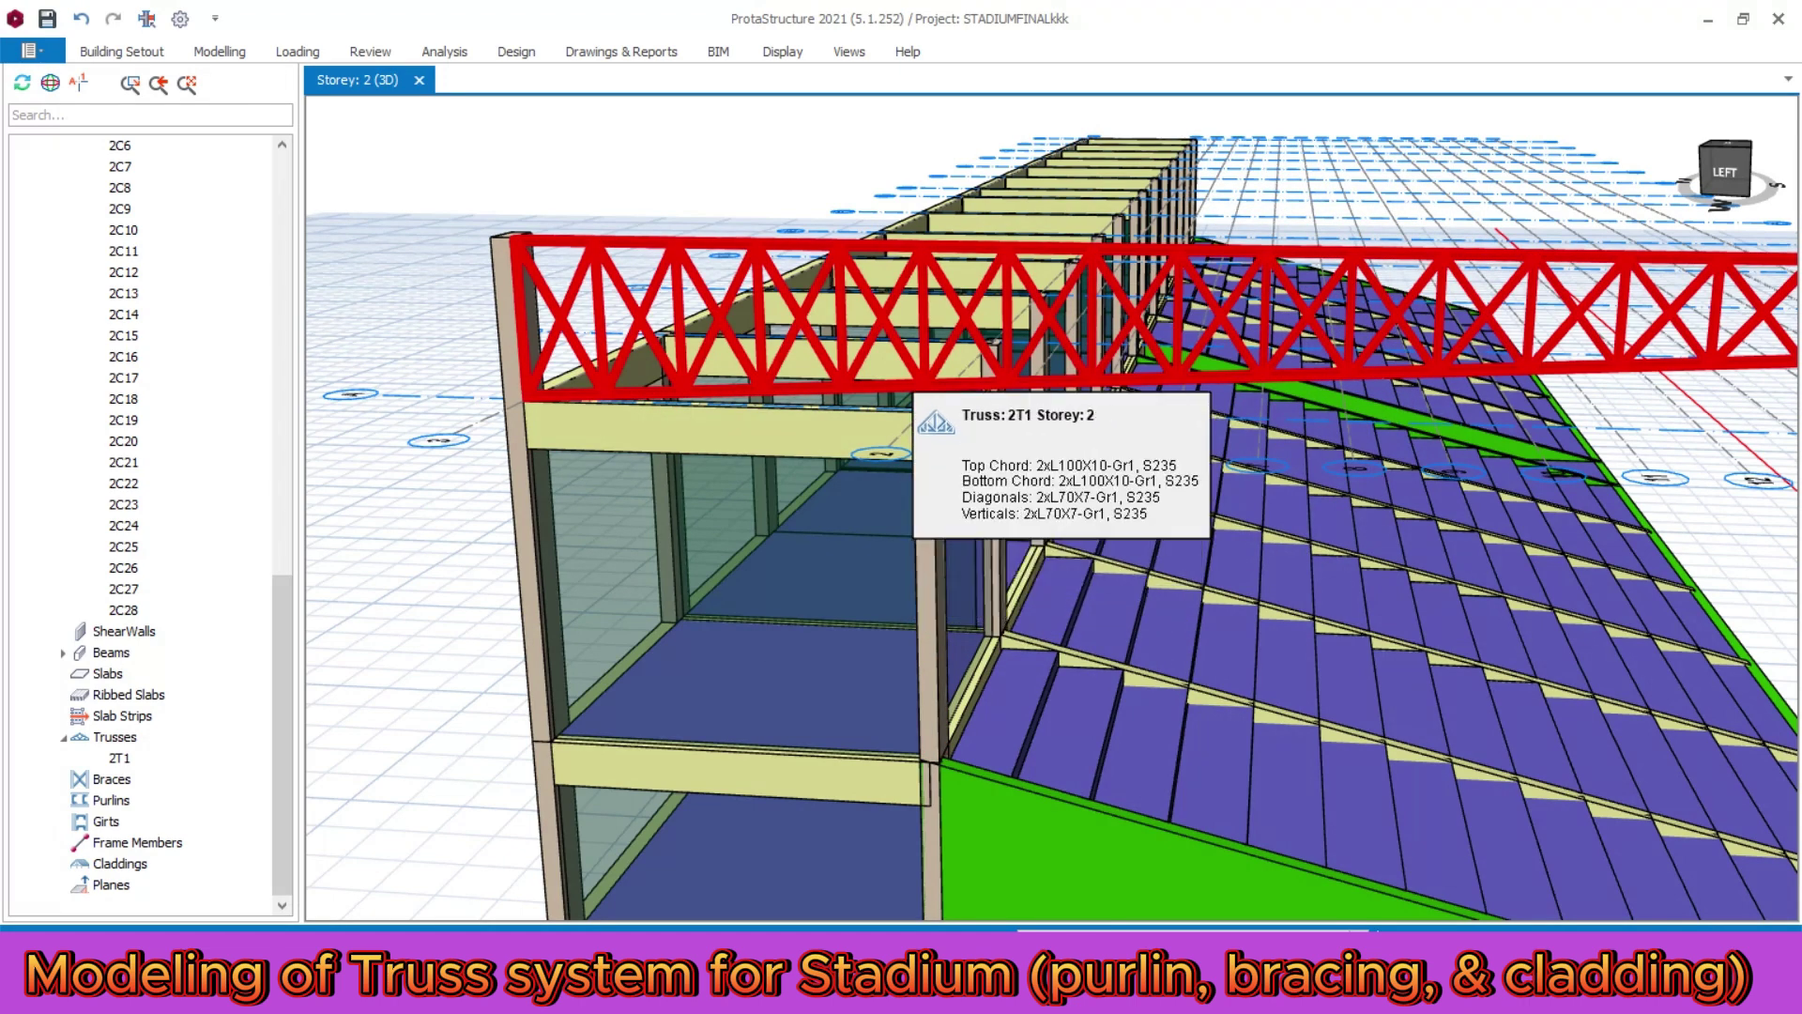
scroll(913, 387, "down", 3)
scroll(920, 388, "up", 2)
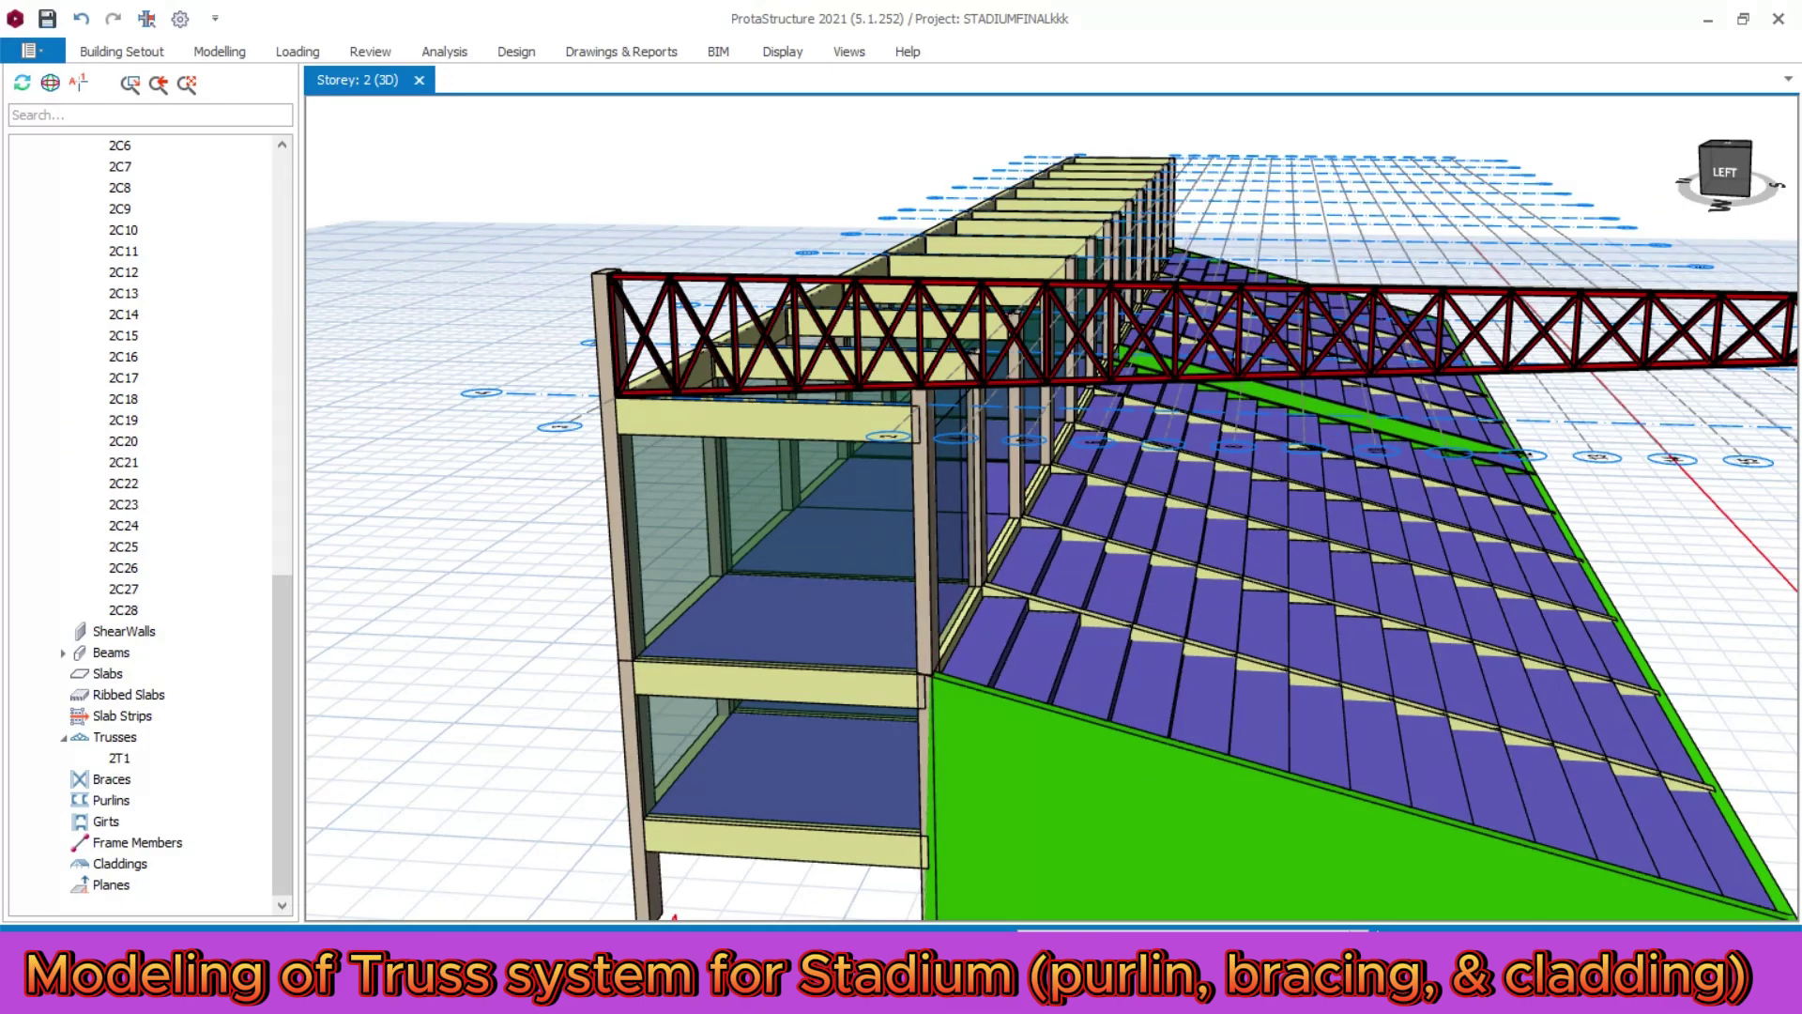
mouse_move(758, 338)
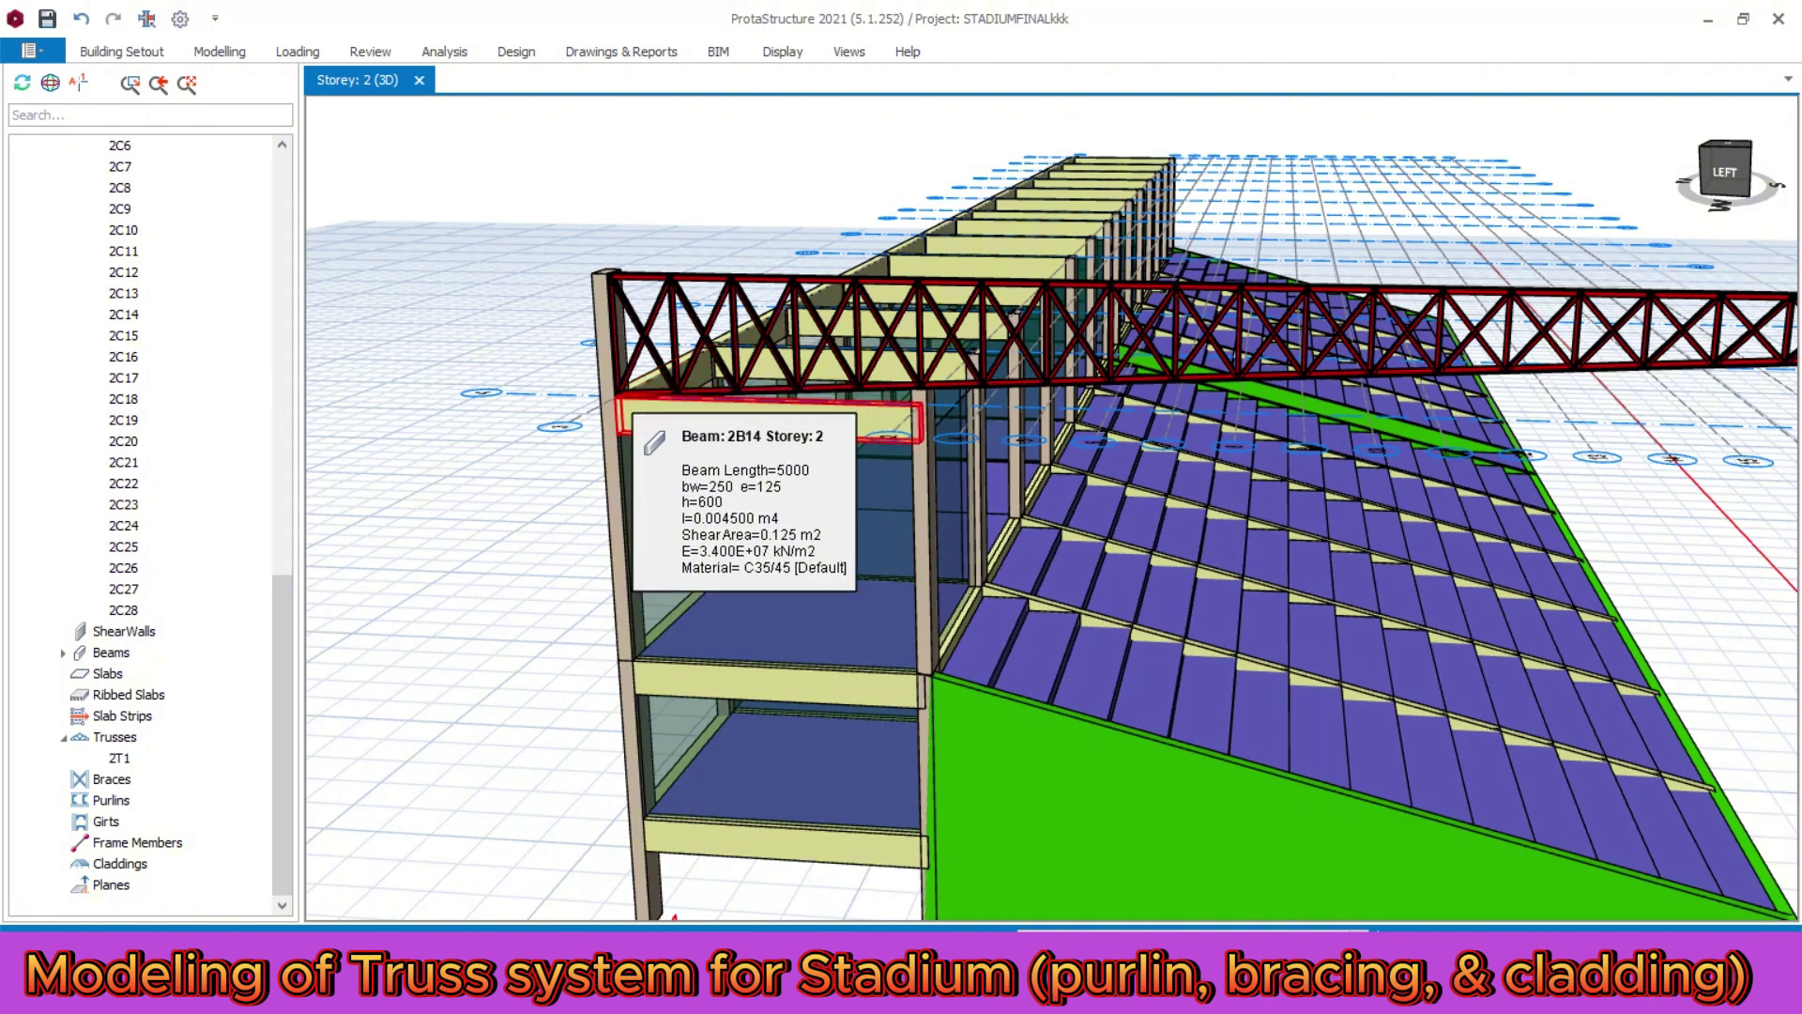
scroll(758, 343, "down", 2)
mouse_move(1105, 347)
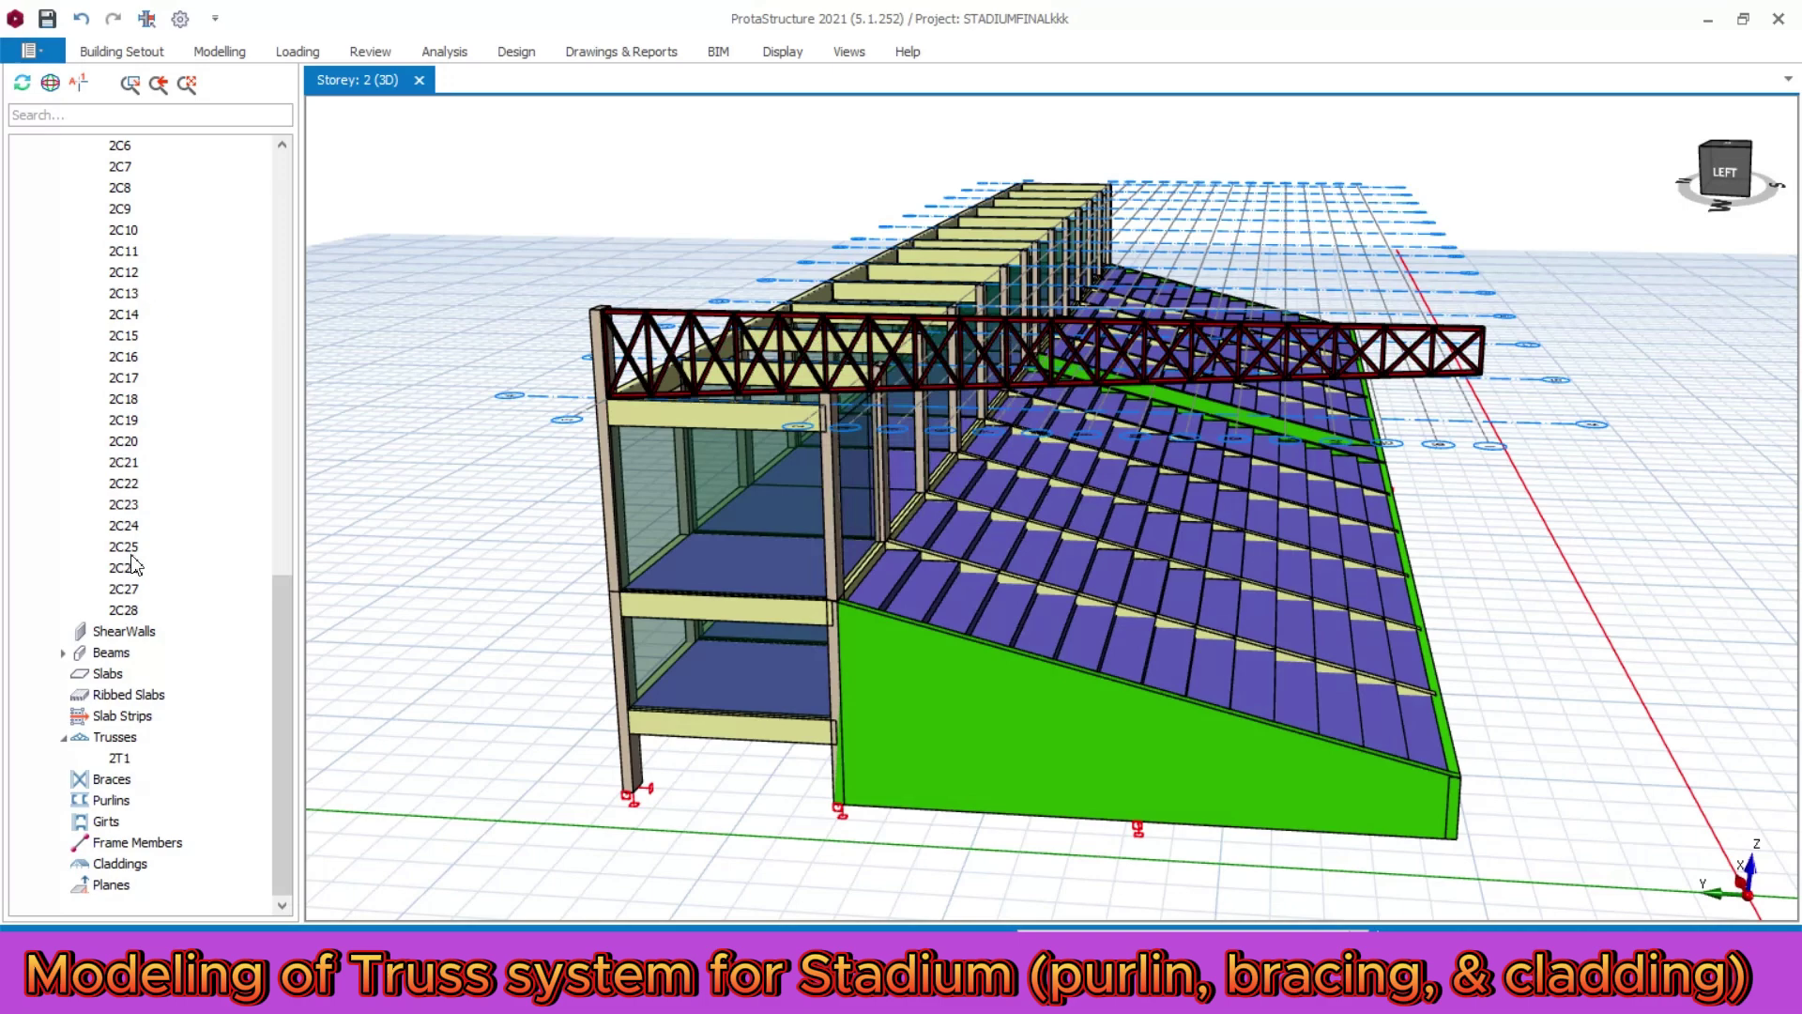
- Switch the storey 2 view from 3D to plan
scroll(131, 563, "up", 10)
right_click(160, 525)
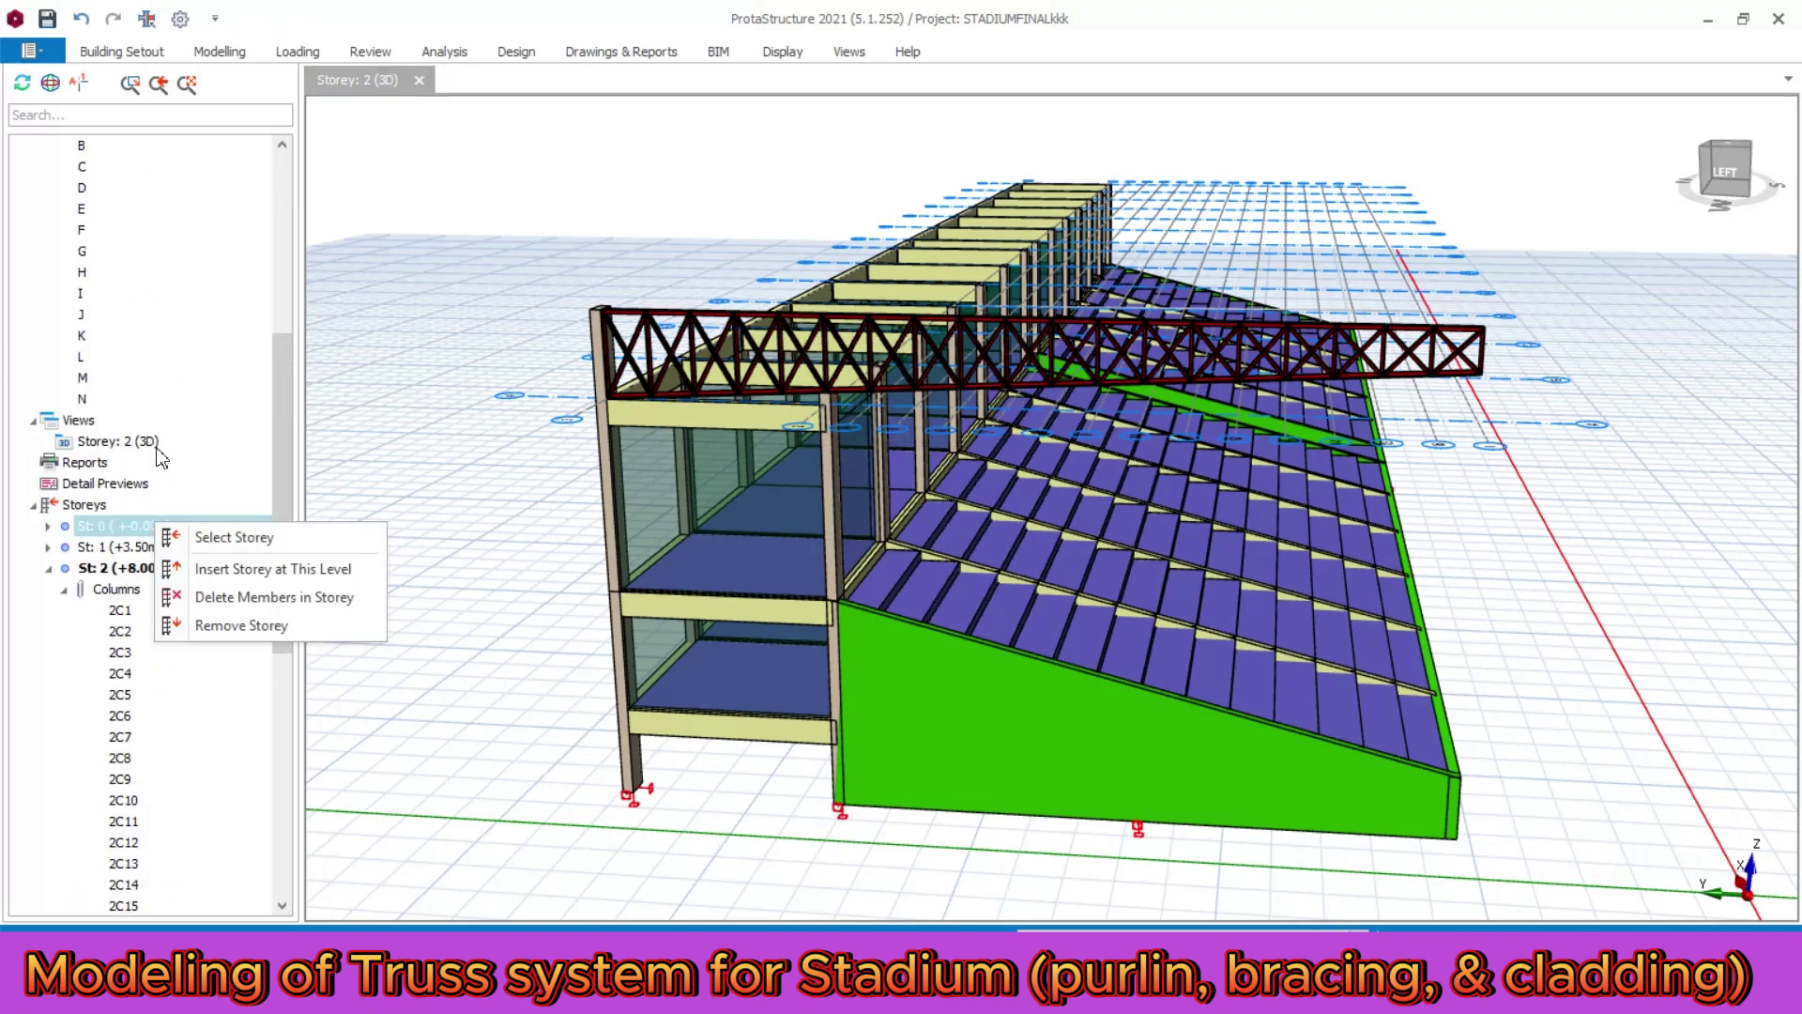
left_click(161, 448)
right_click(156, 443)
key("Escape")
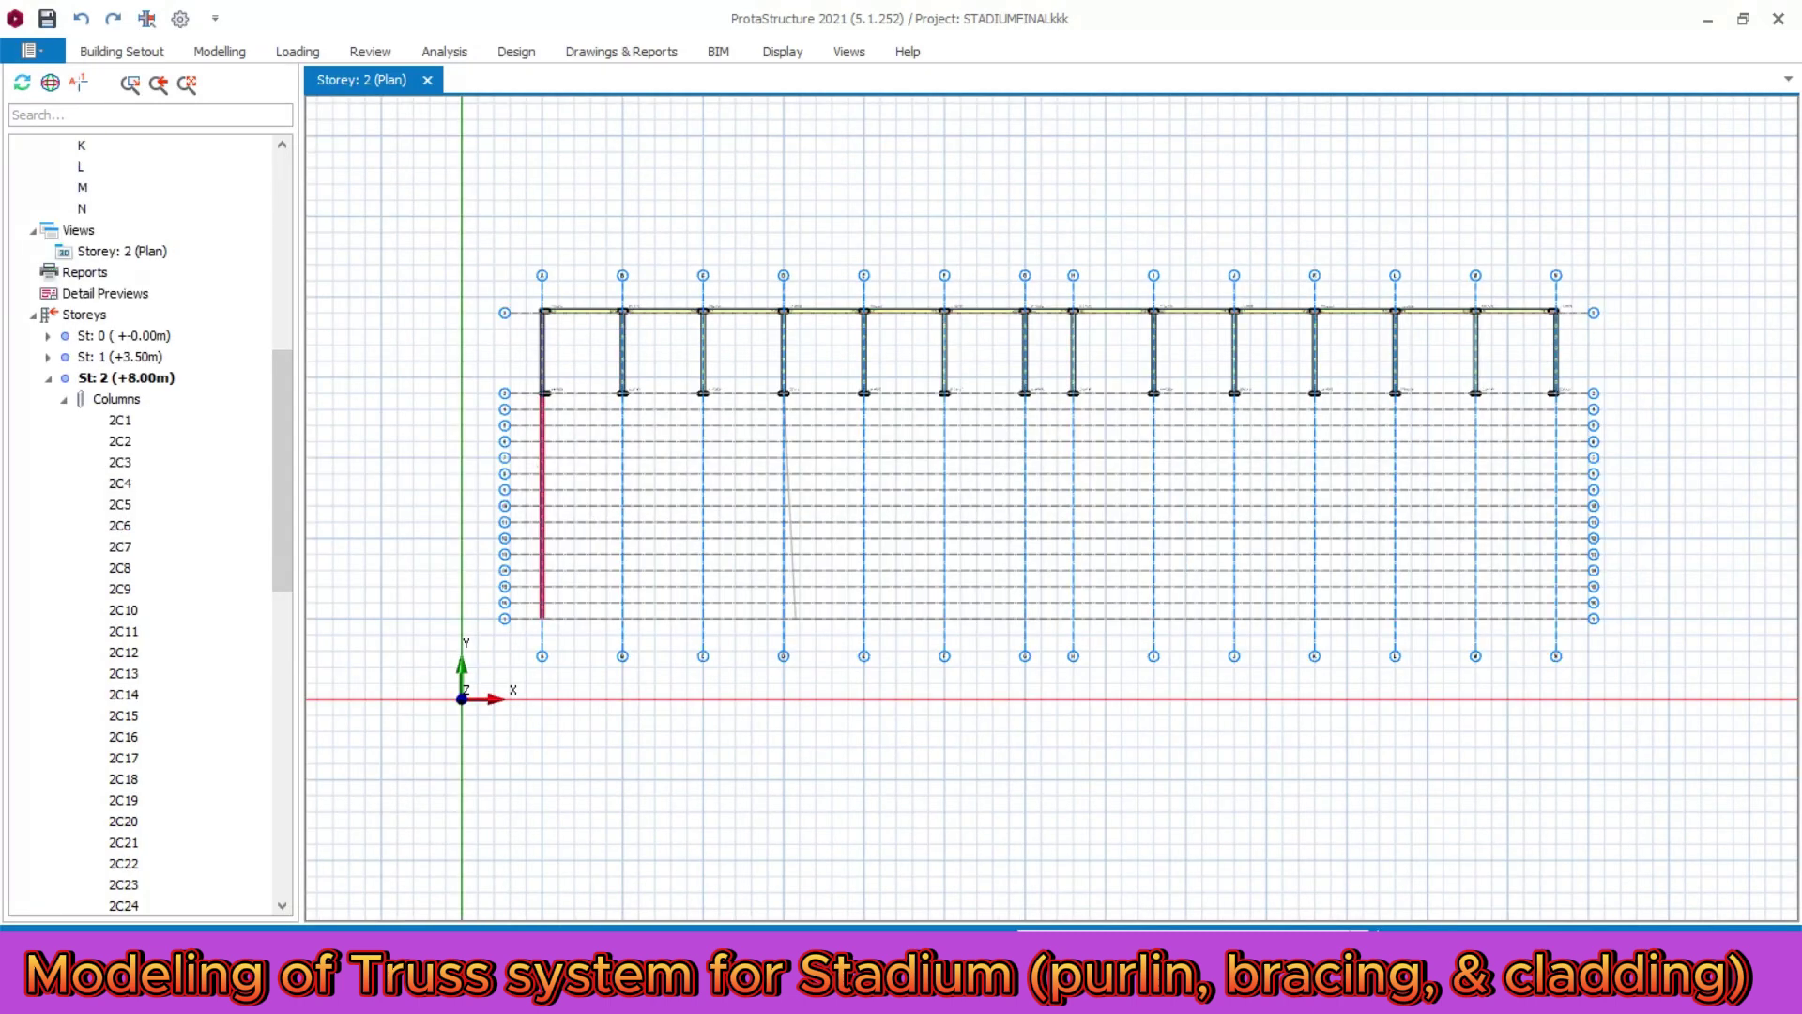
- Delete the storey 2 columns at axes C to M along axes 3 and 2, including the axis 3 beams between them
left_click_drag(656, 297, 1533, 345)
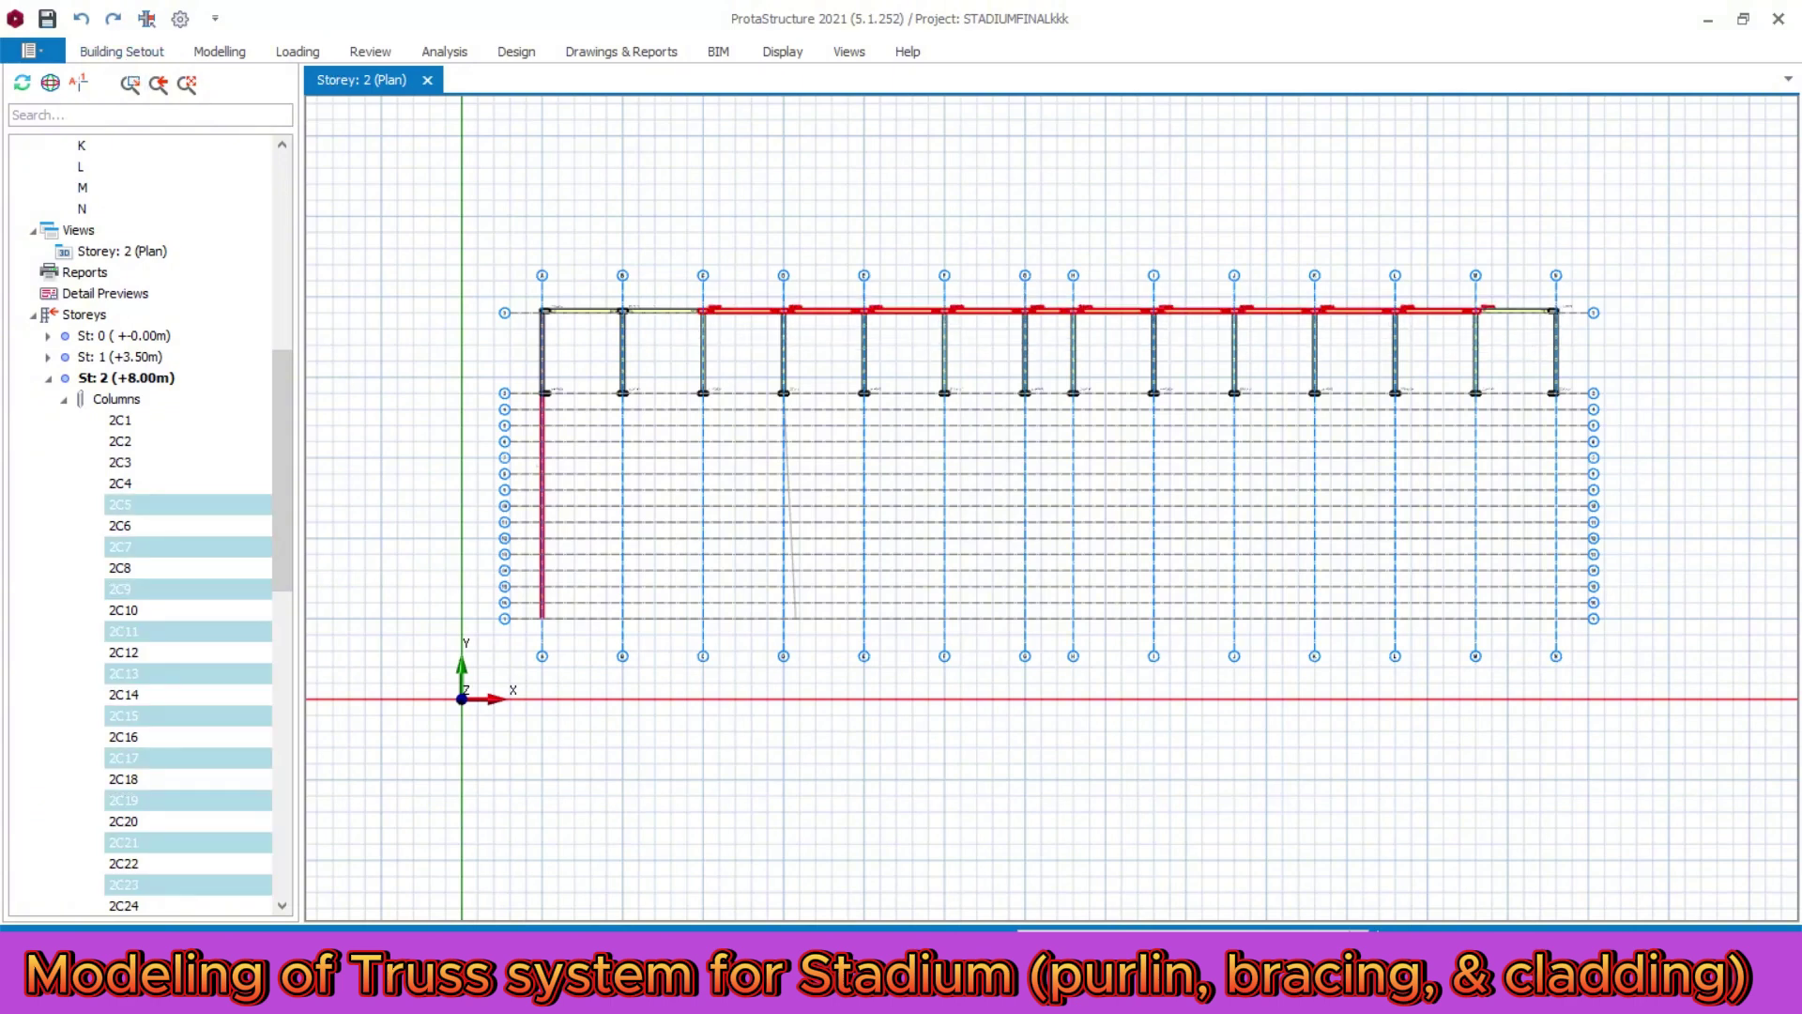
key("Delete")
left_click(908, 754)
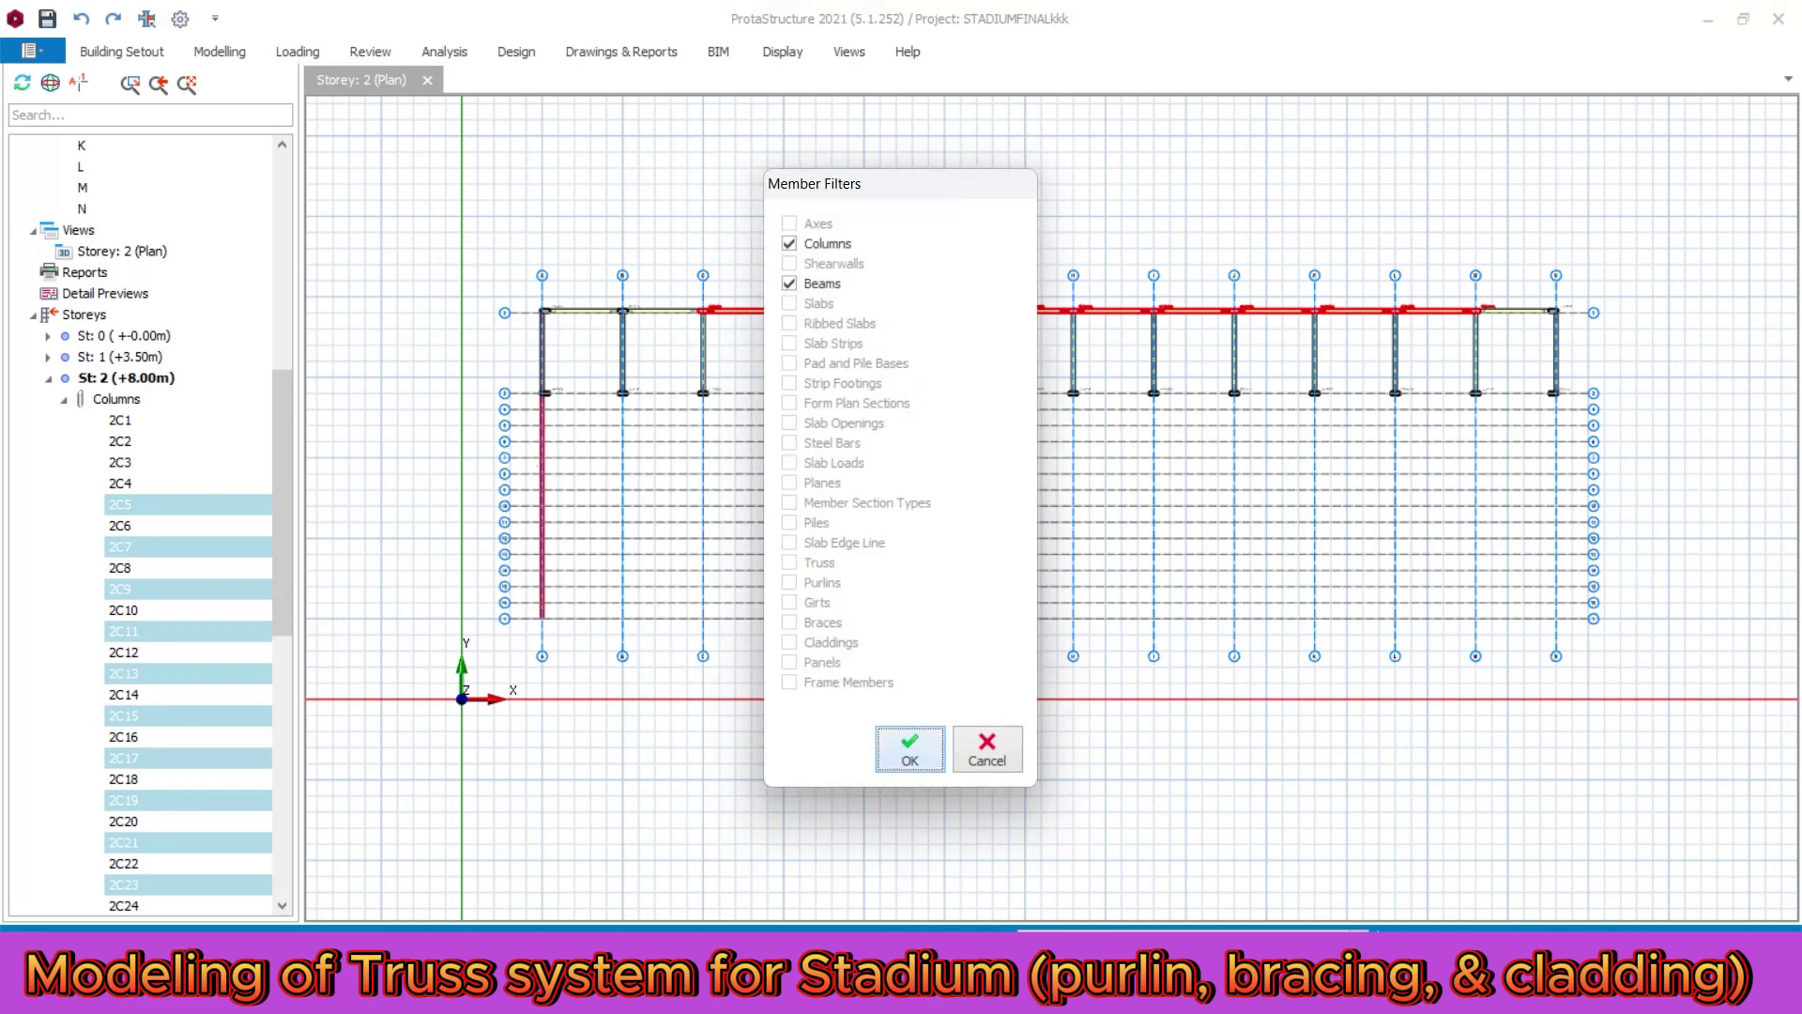
left_click(910, 751)
left_click_drag(659, 369, 1534, 431)
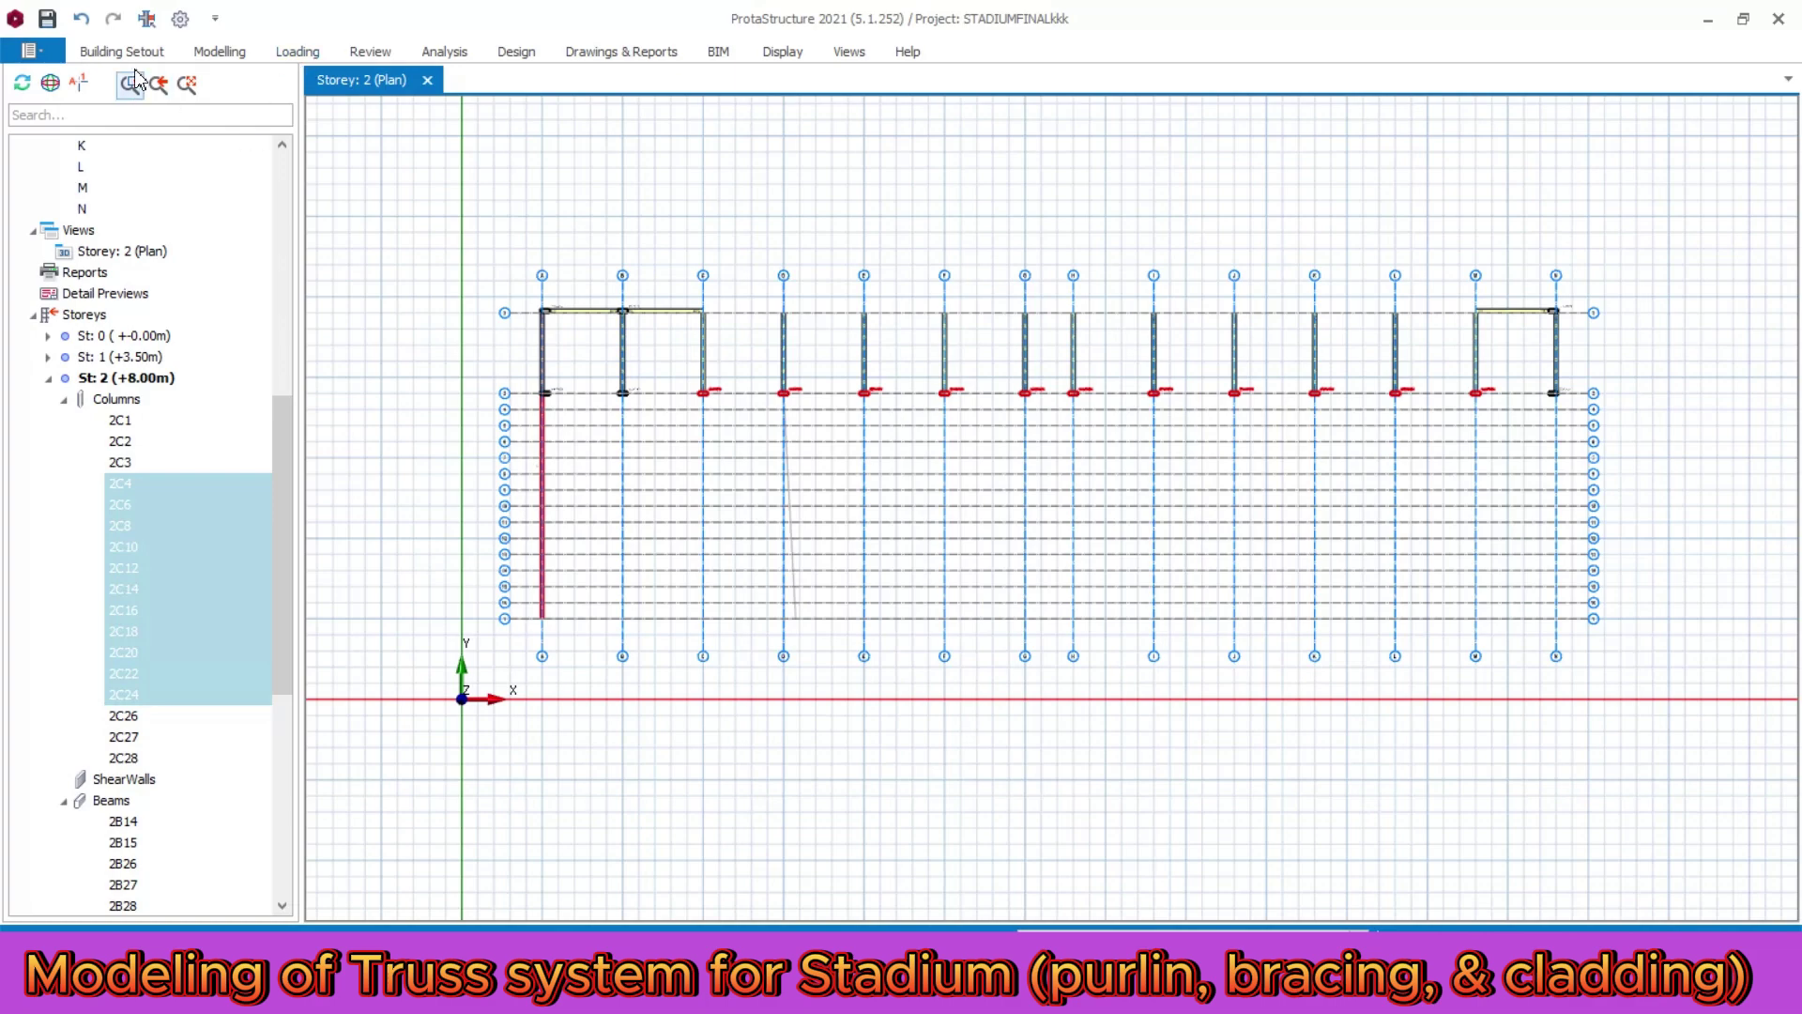
key("Delete")
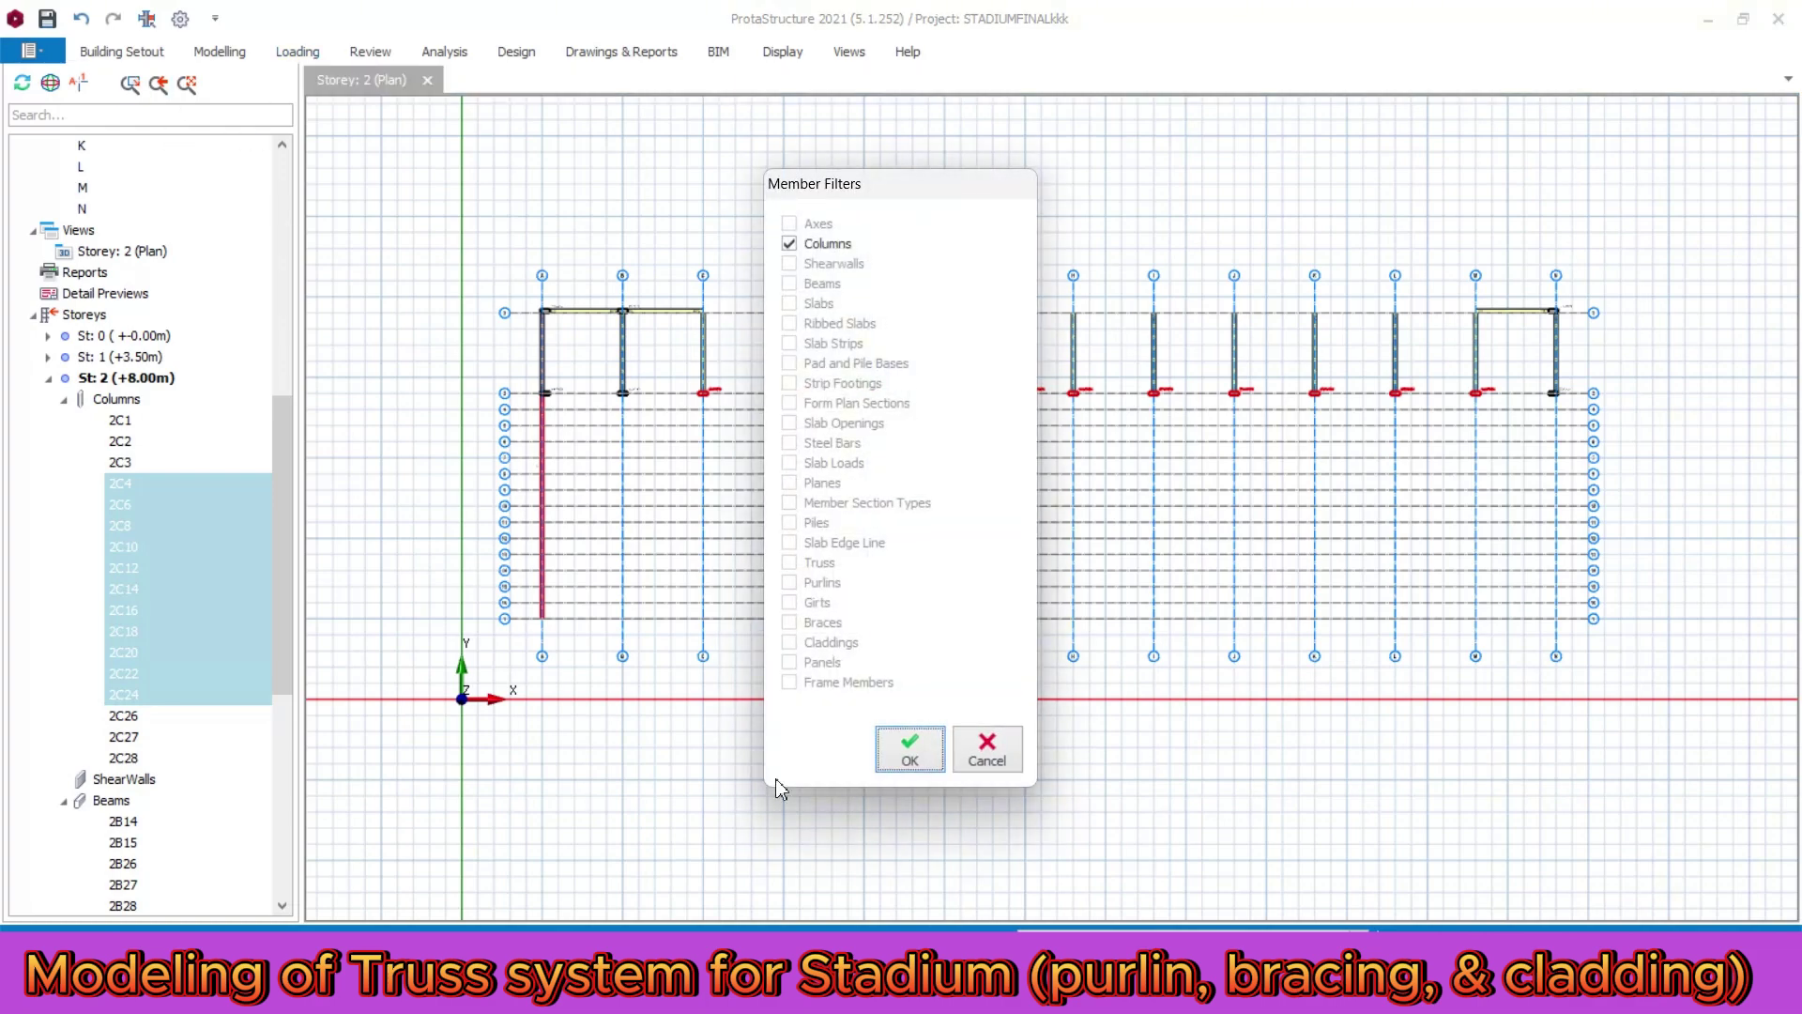
left_click(924, 756)
- Set the top del z of the storey 2 column at axes 3 and B to 2000 mm
scroll(657, 375, "up", 5)
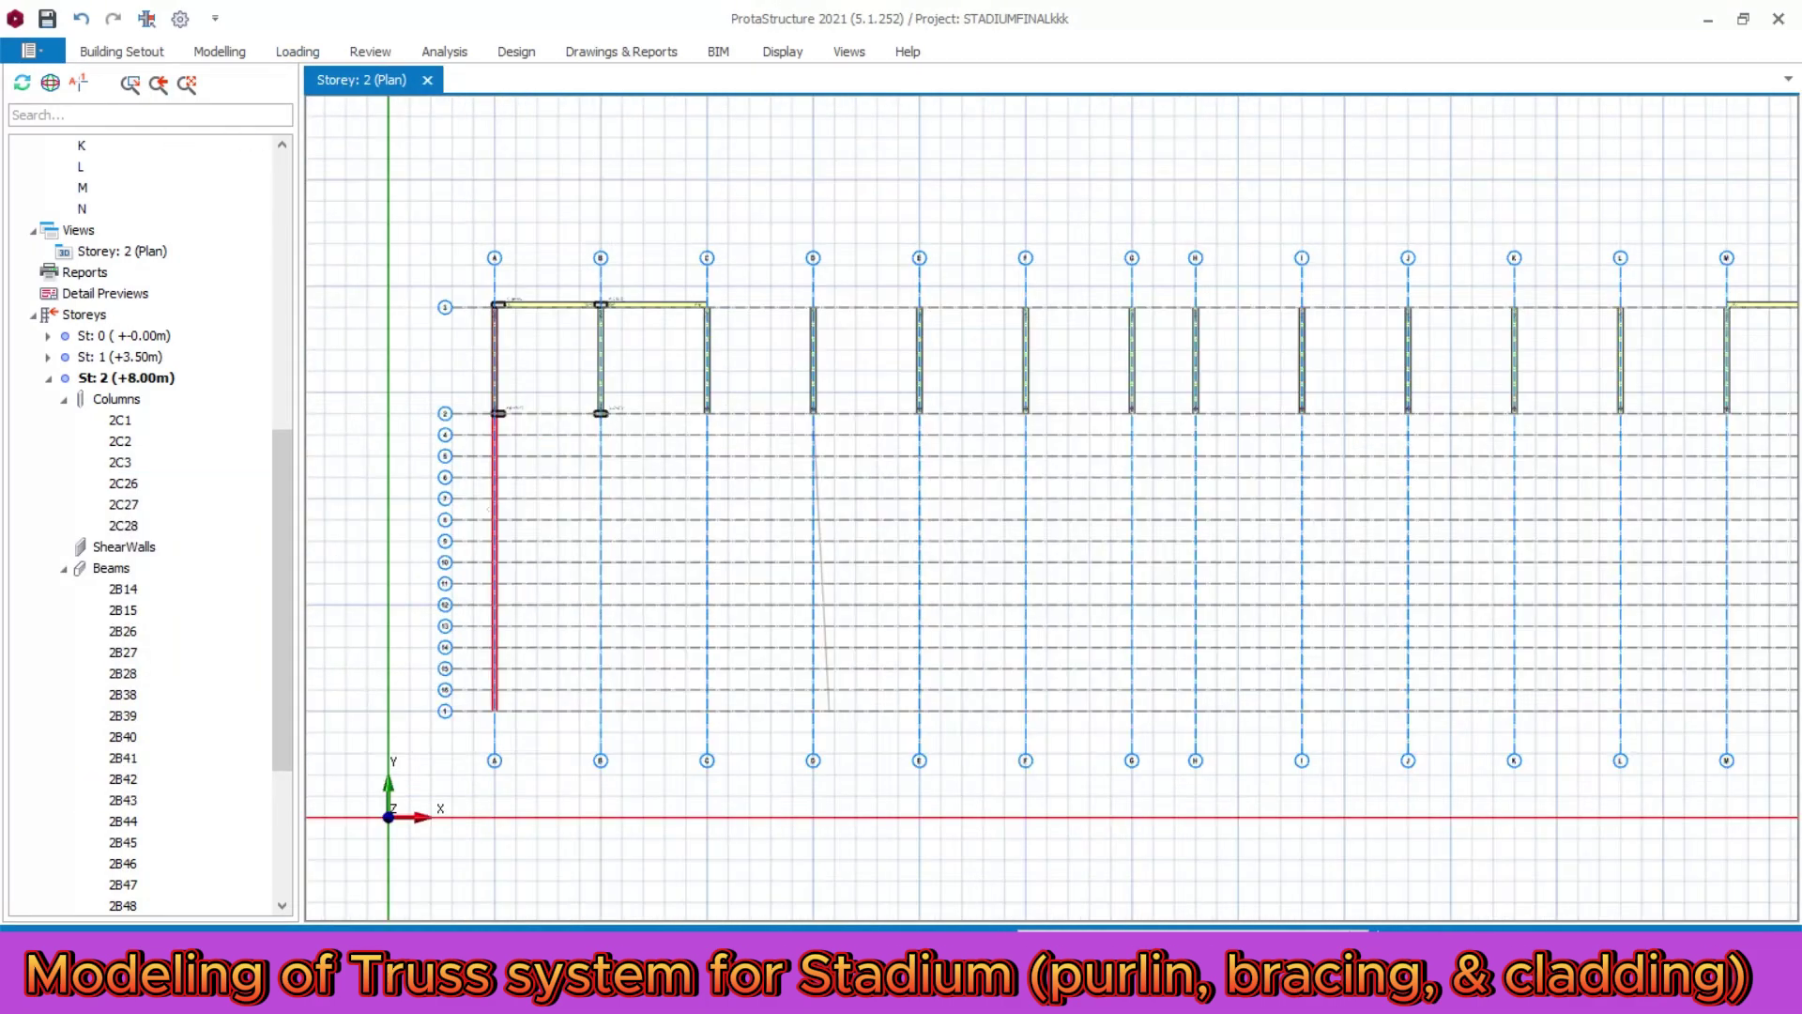
scroll(634, 273, "down", 1)
scroll(635, 263, "down", 1)
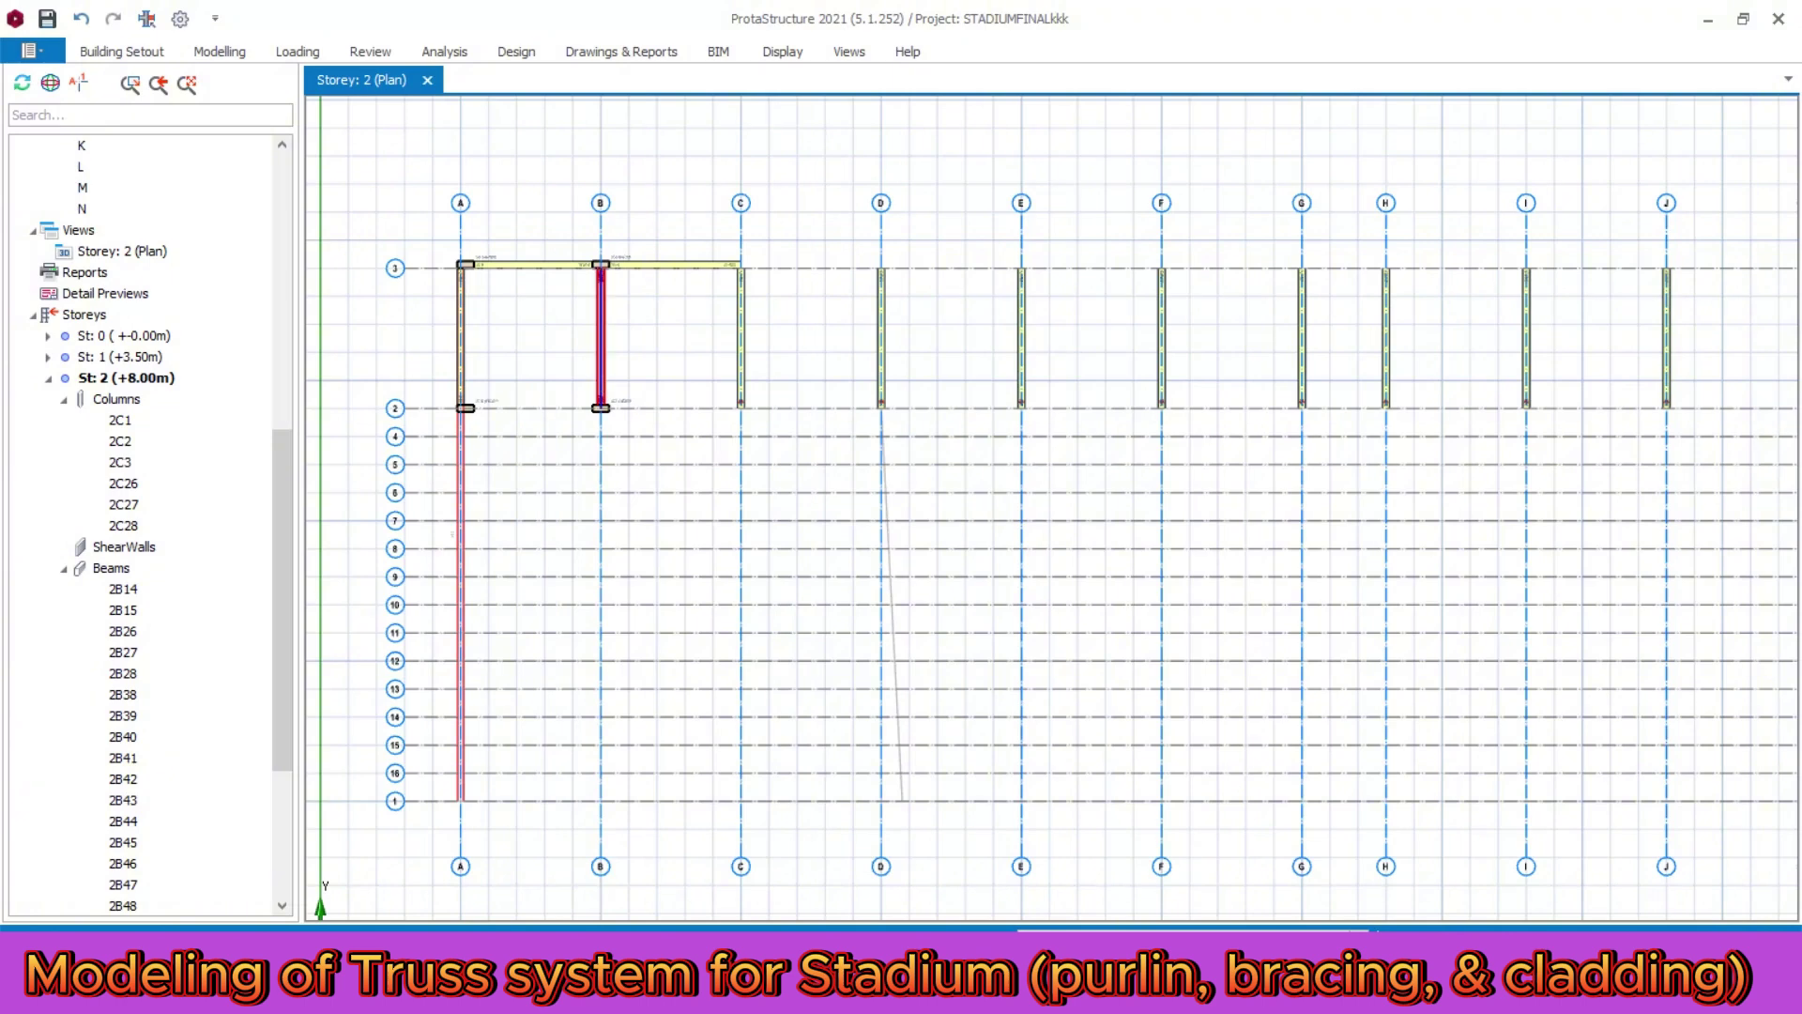
scroll(609, 272, "up", 5)
right_click(609, 240)
left_click(622, 250)
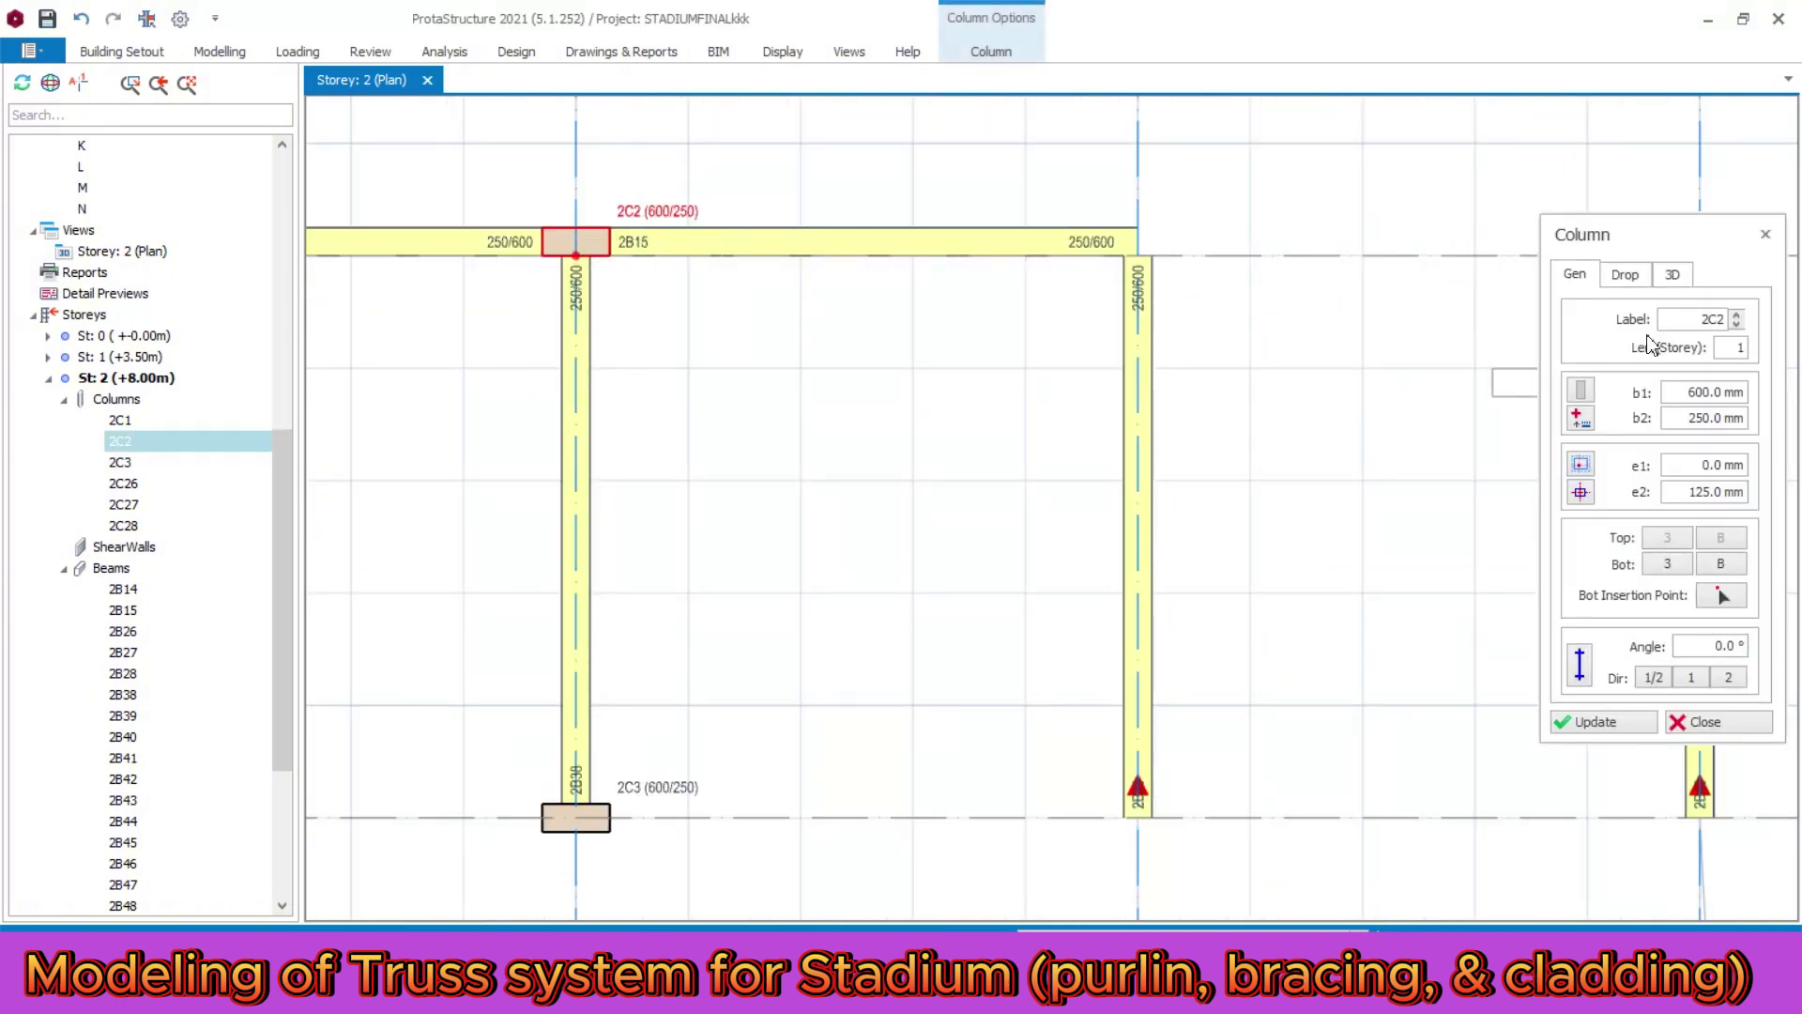
left_click(1672, 274)
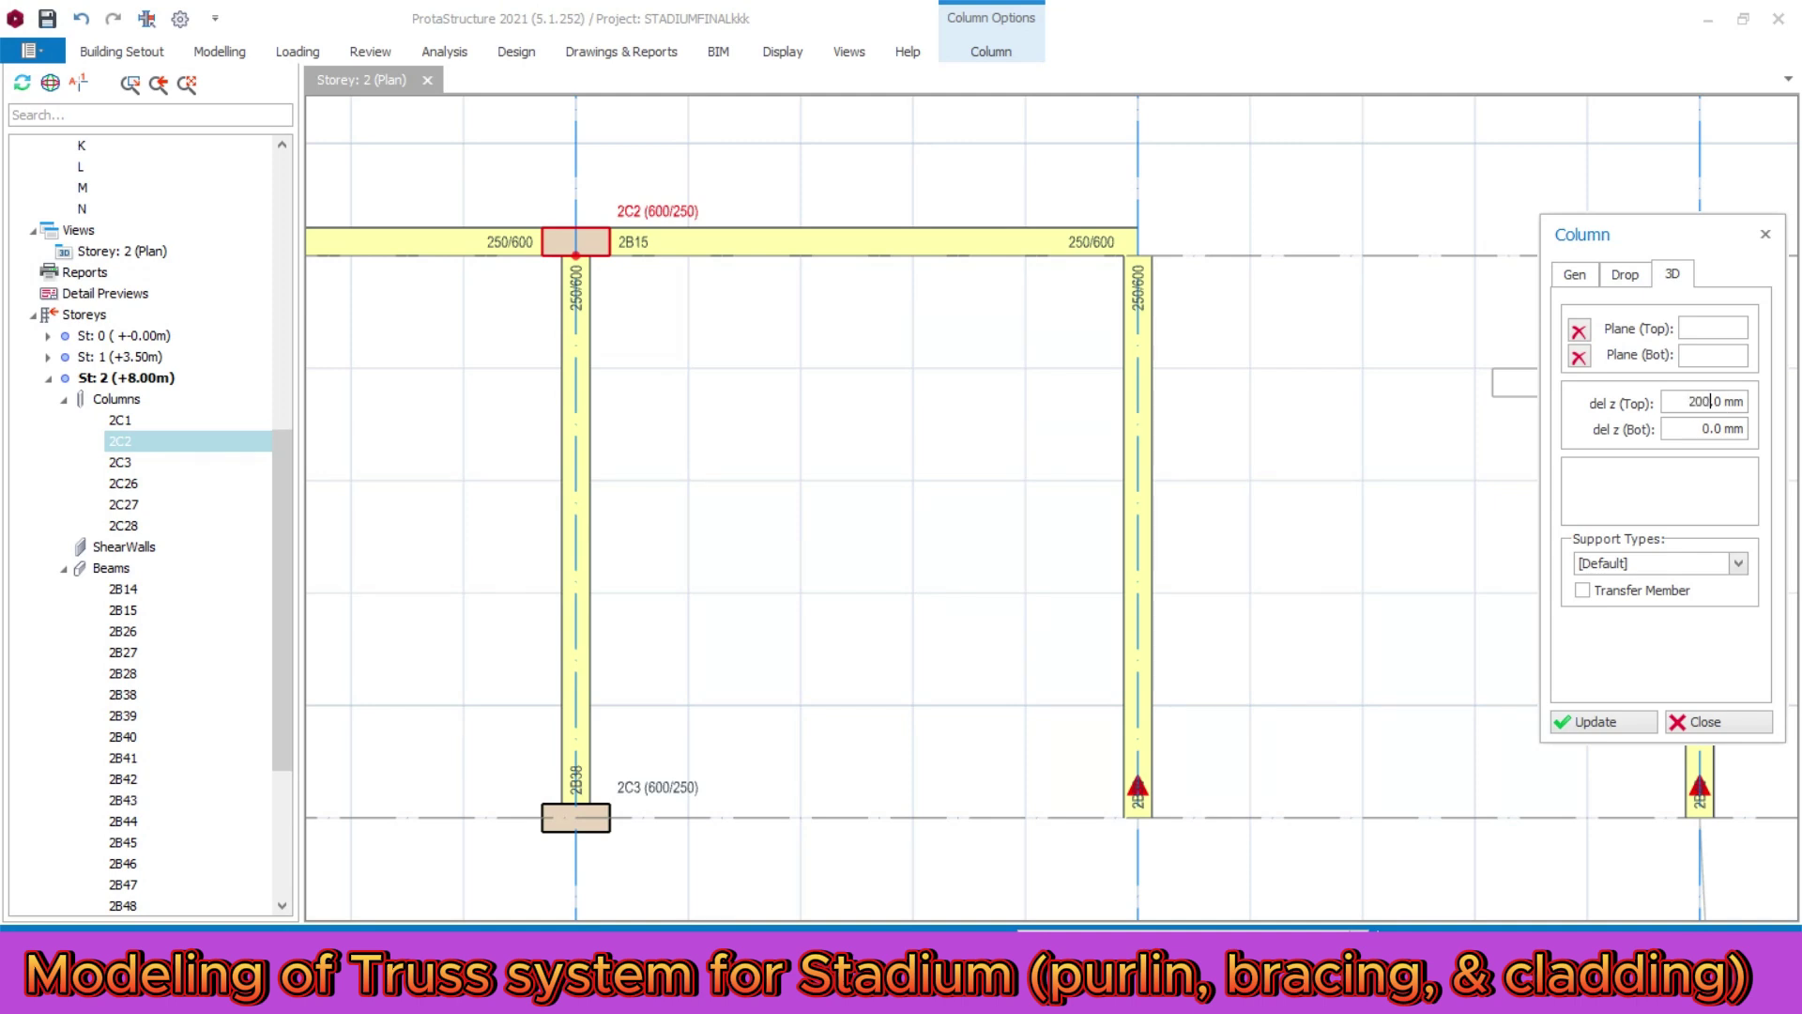
left_click(1601, 723)
left_click(1704, 723)
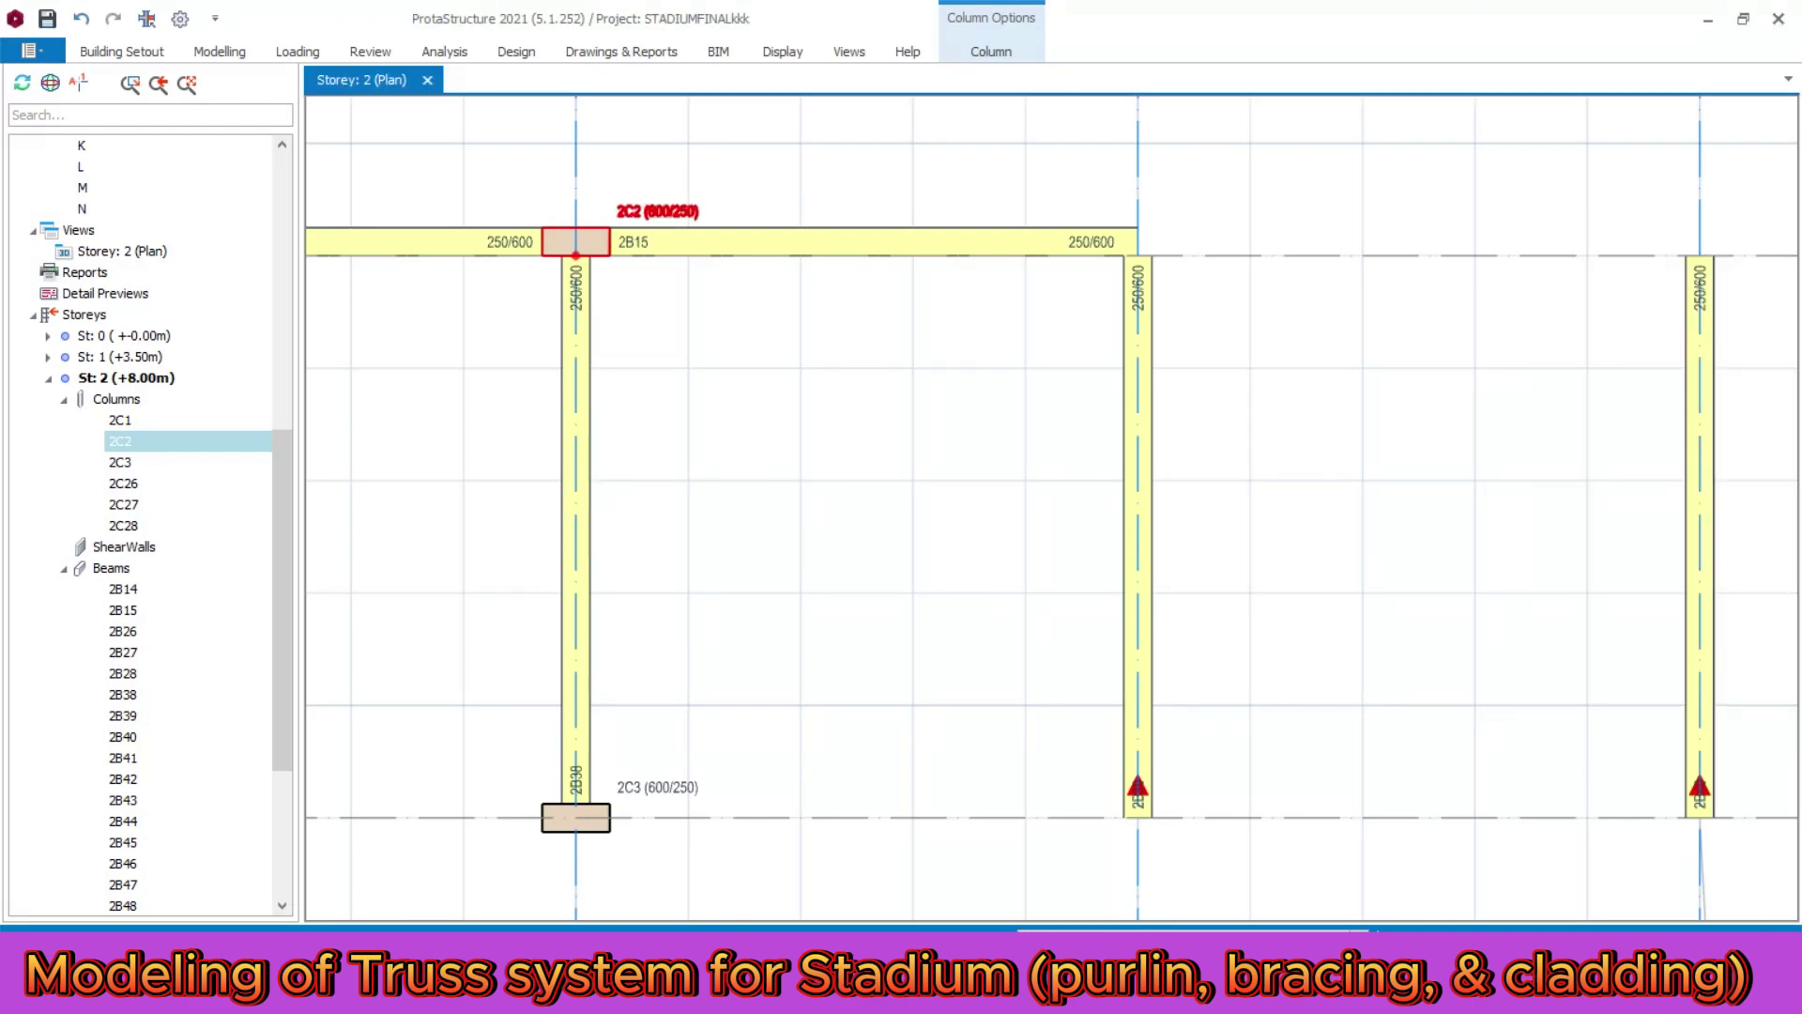
- Set the top del z of the storey 2 column at axes 2 and B to 270 mm
scroll(817, 297, "down", 3)
scroll(783, 516, "up", 3)
scroll(664, 520, "up", 3)
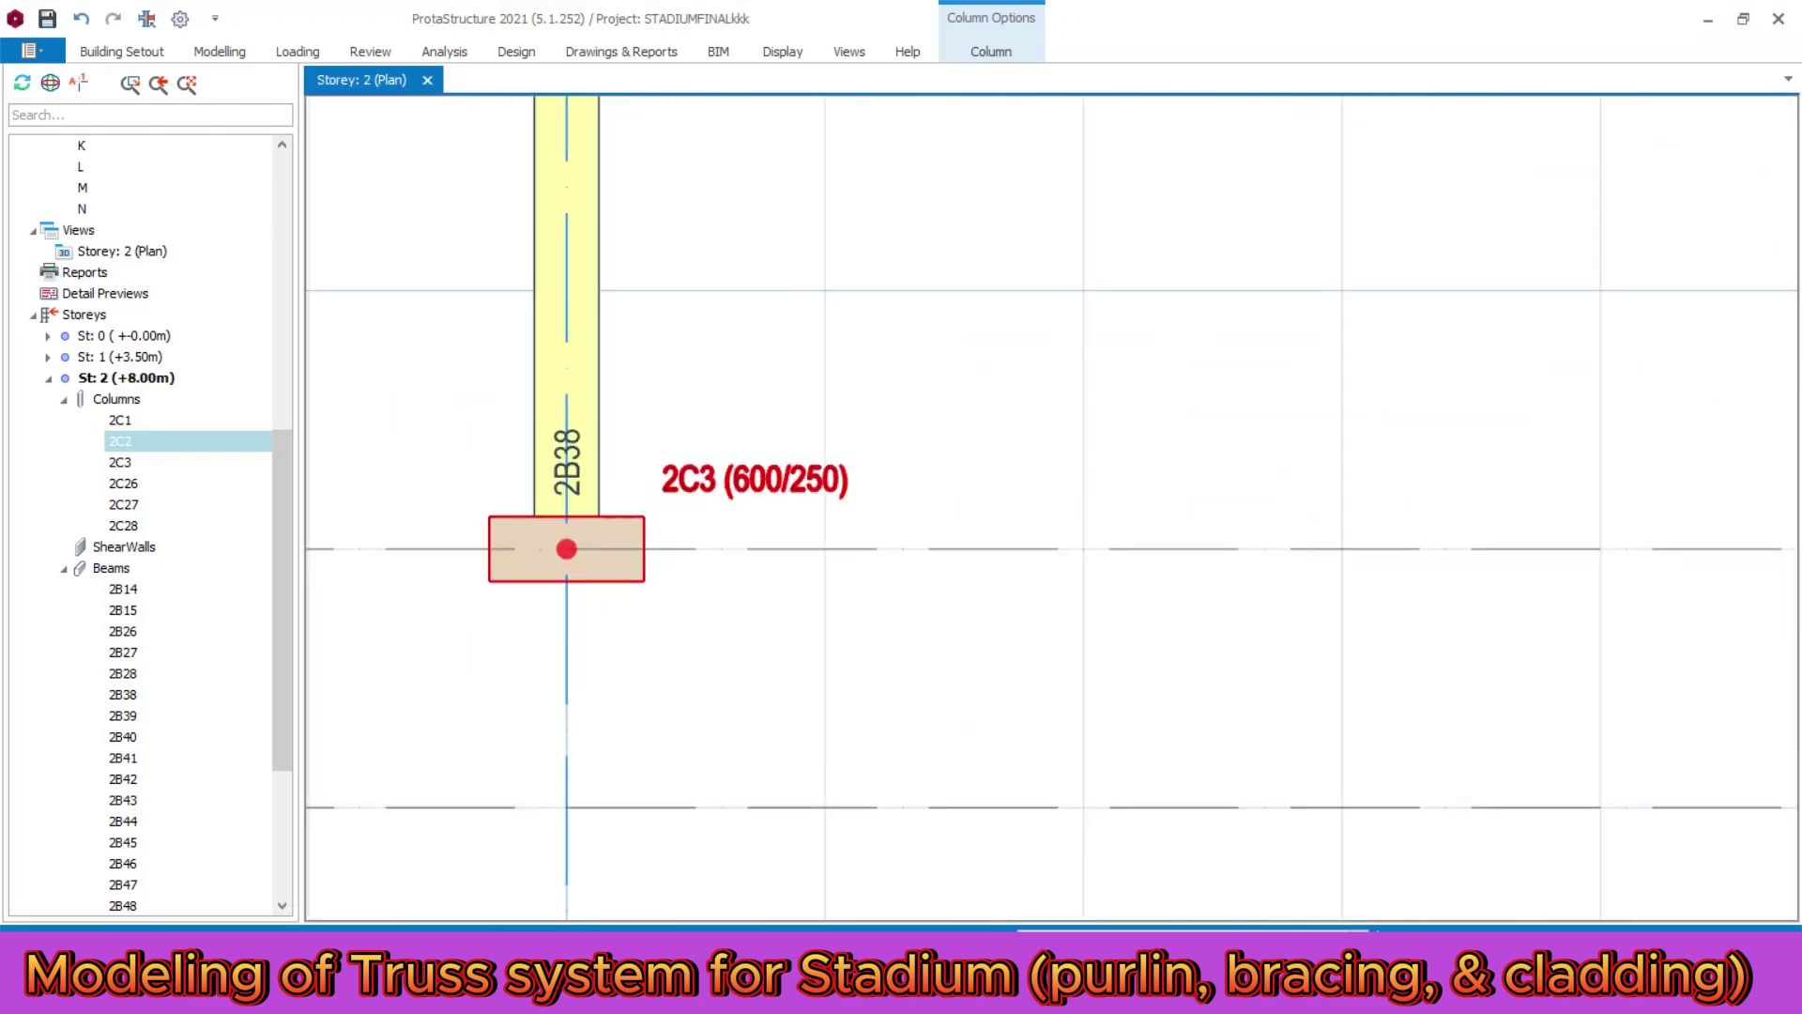
double_click(637, 529)
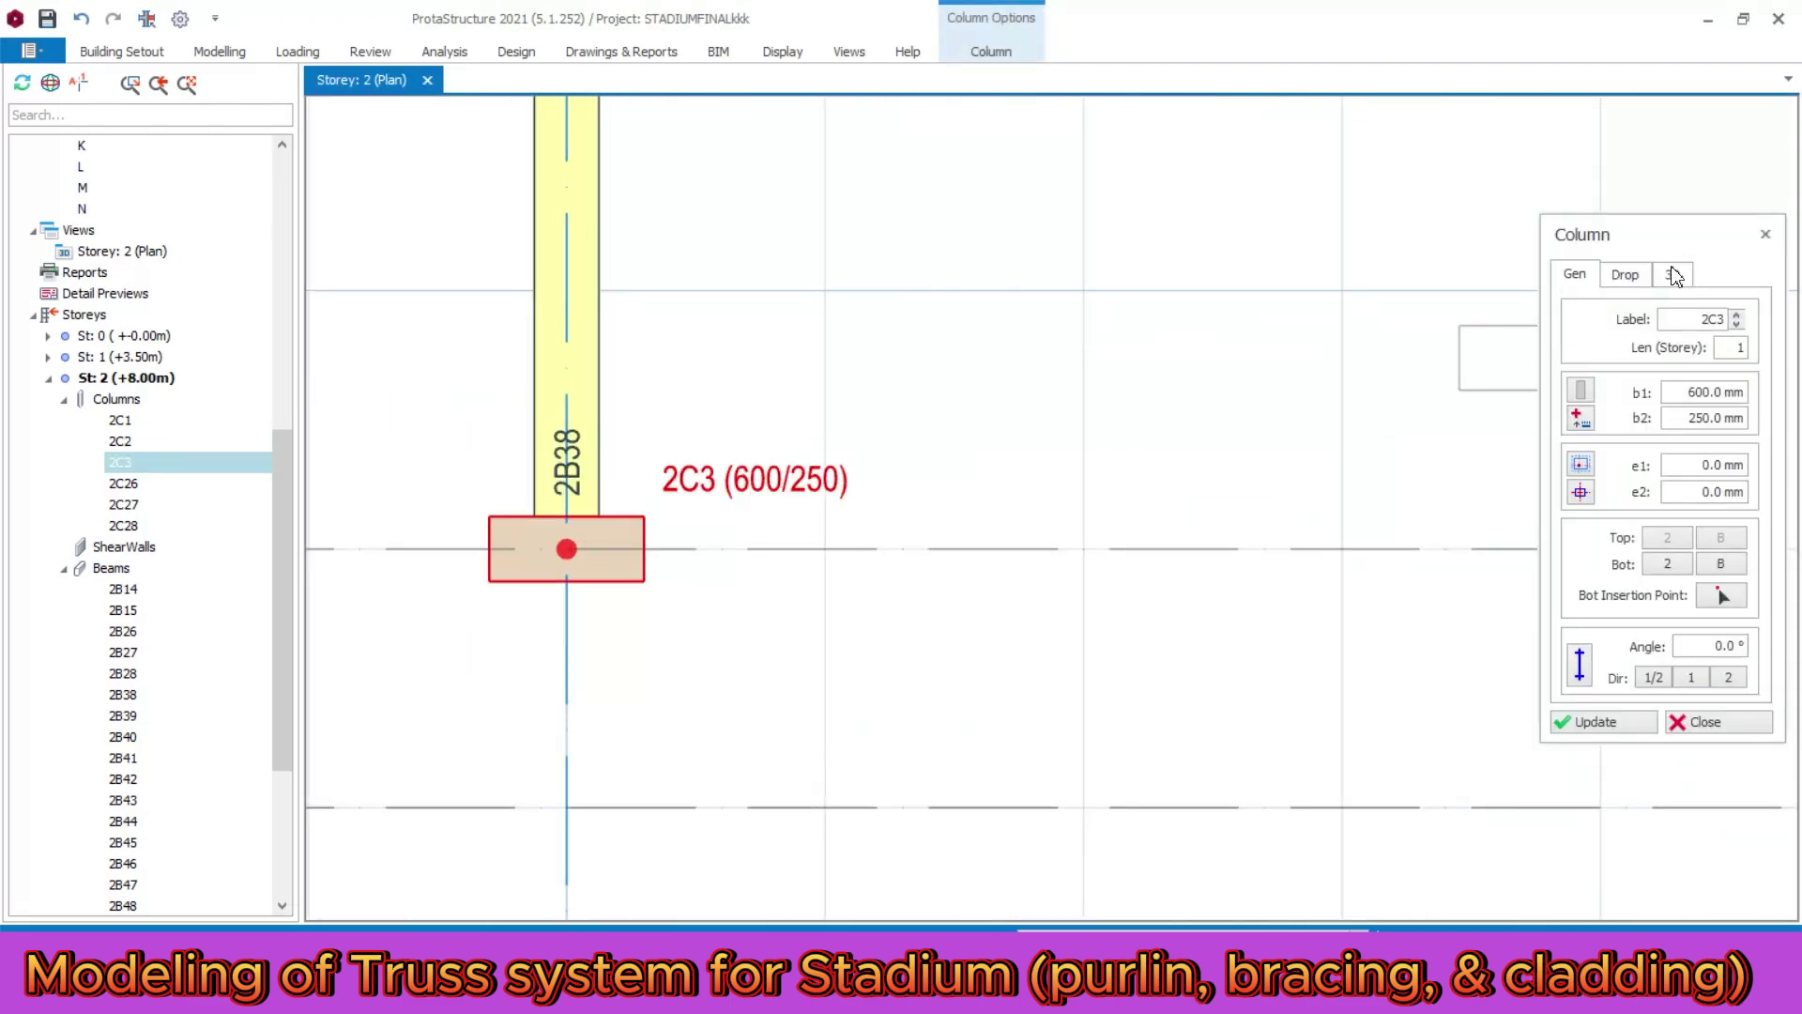
left_click(1672, 275)
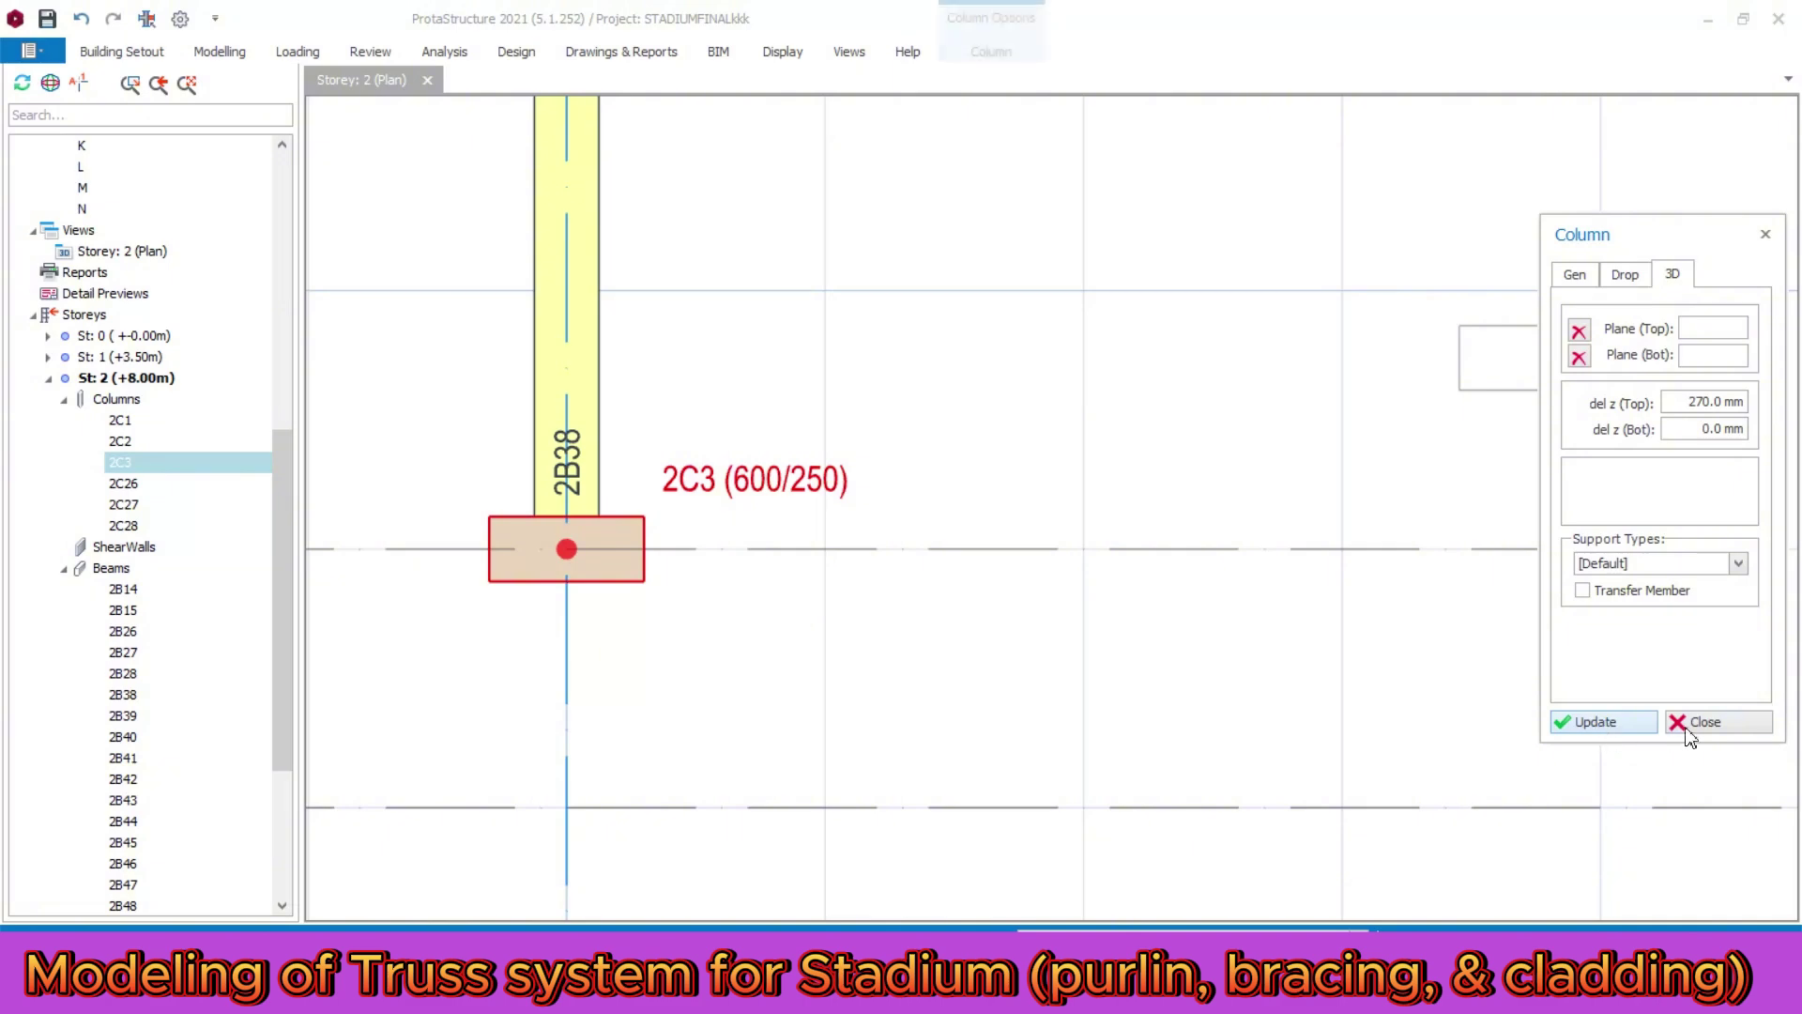
left_click(1605, 722)
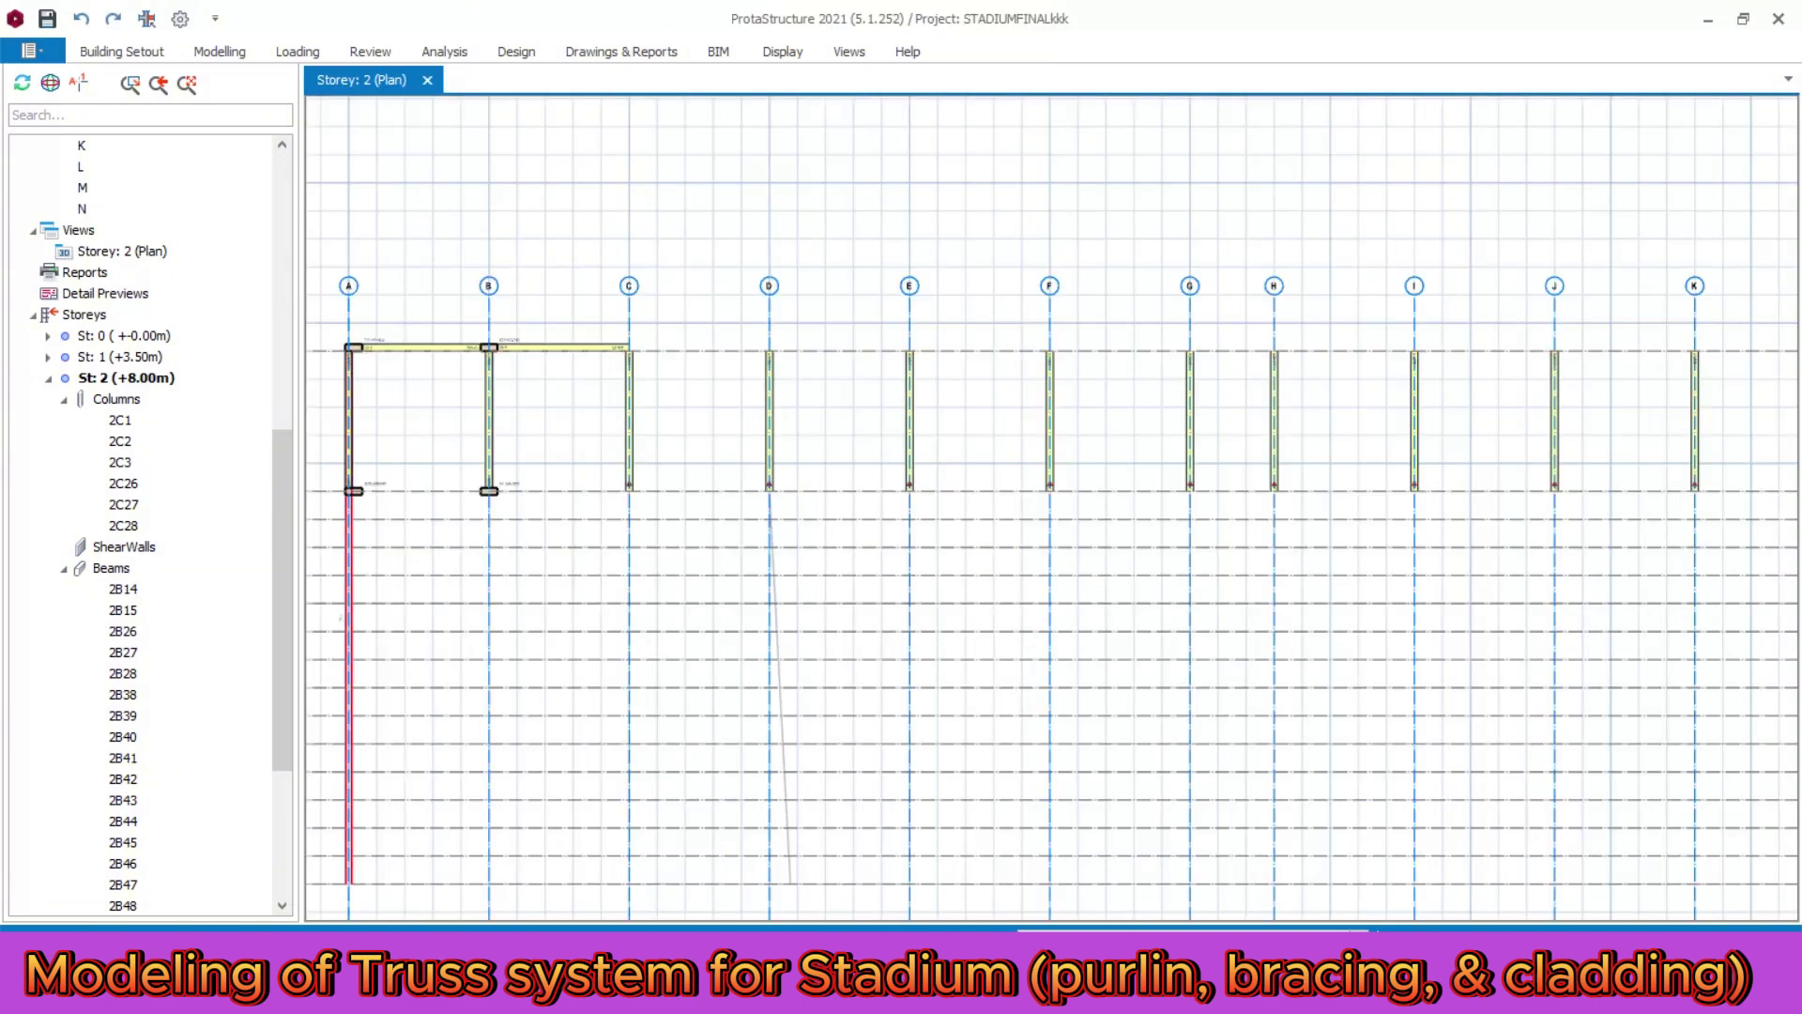
- Insert 600 x 250 mm columns along axis 3 at axes C to M, using the properties of the extended column at axis B
scroll(488, 347, "up", 4)
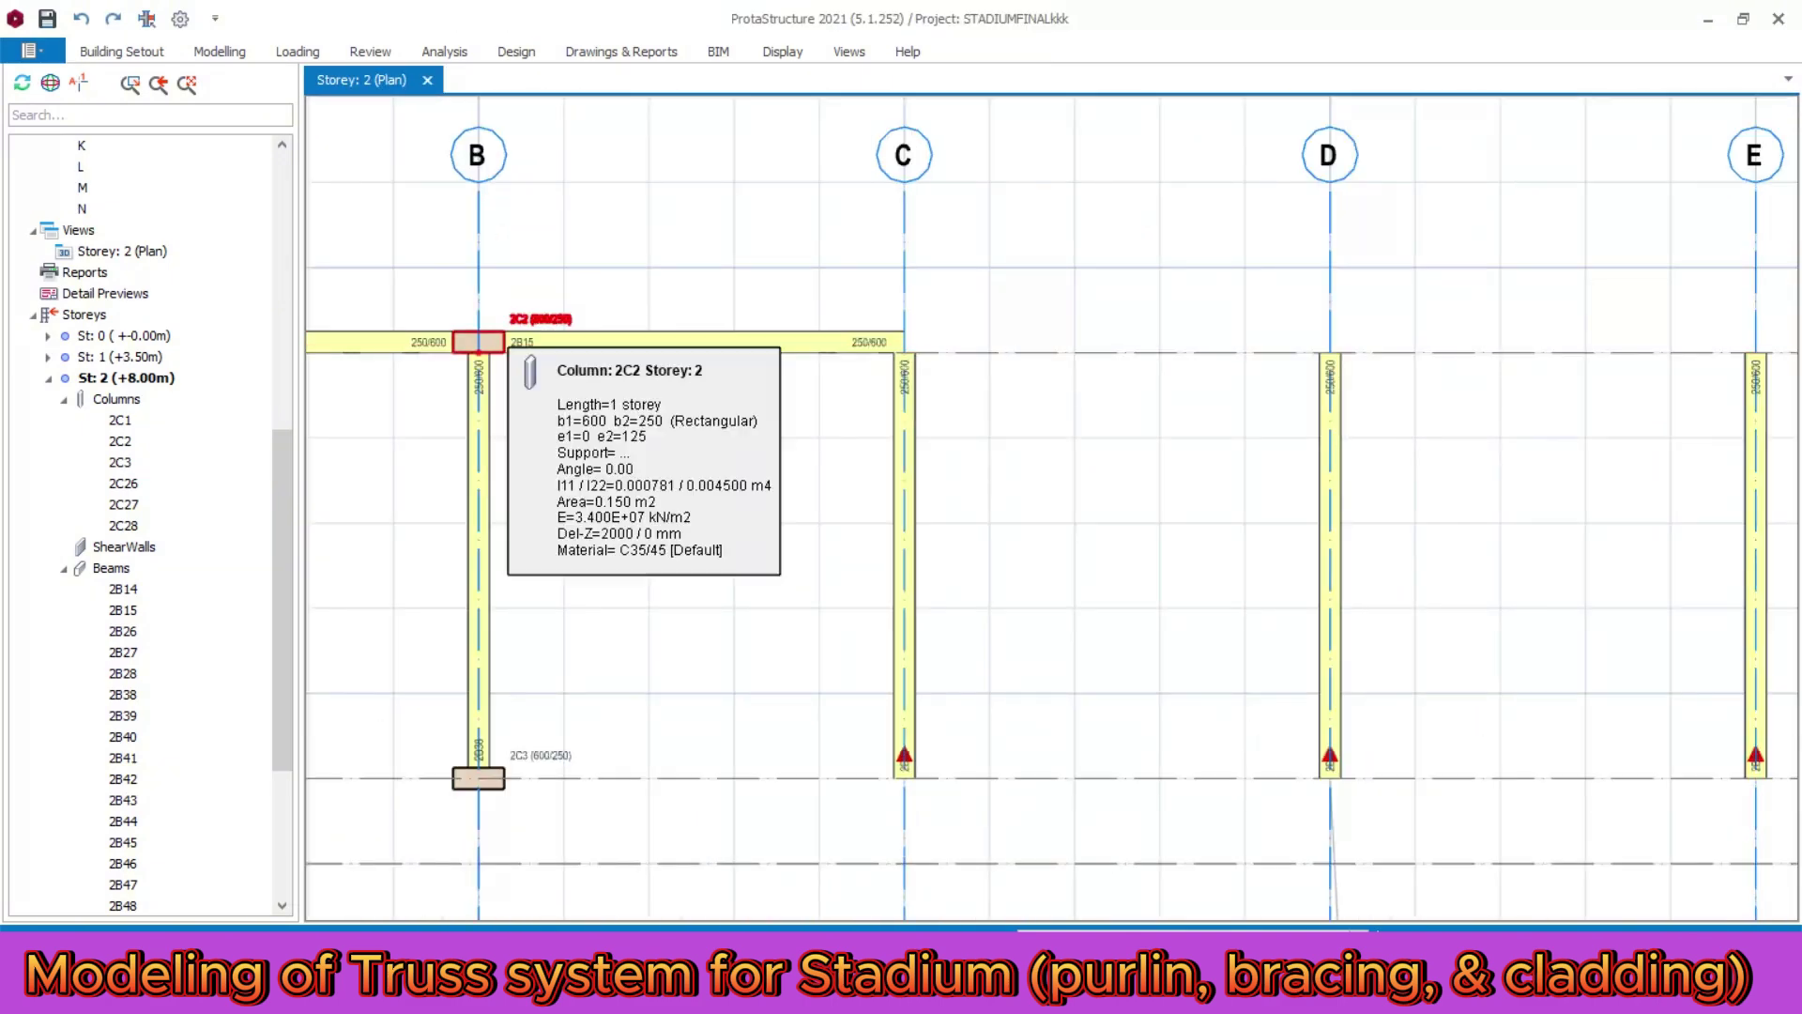
double_click(478, 342)
scroll(479, 342, "down", 4)
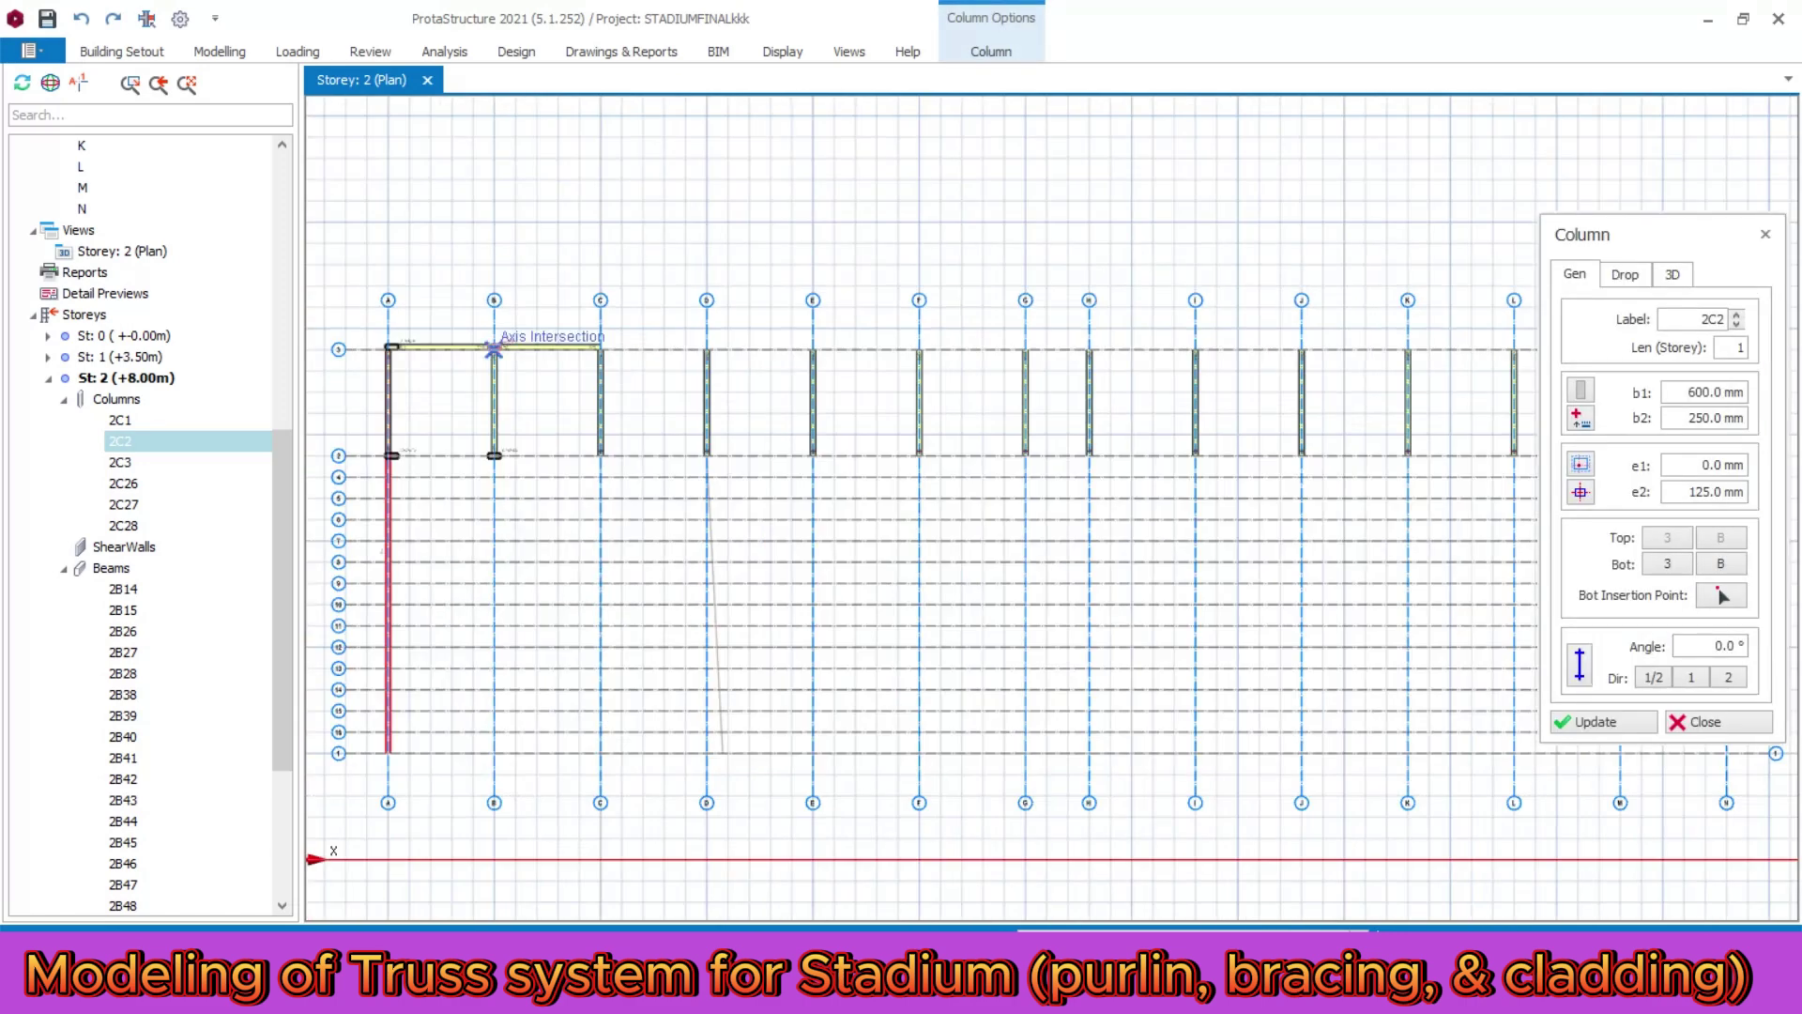
left_click_drag(561, 325, 1375, 376)
scroll(620, 375, "down", 3)
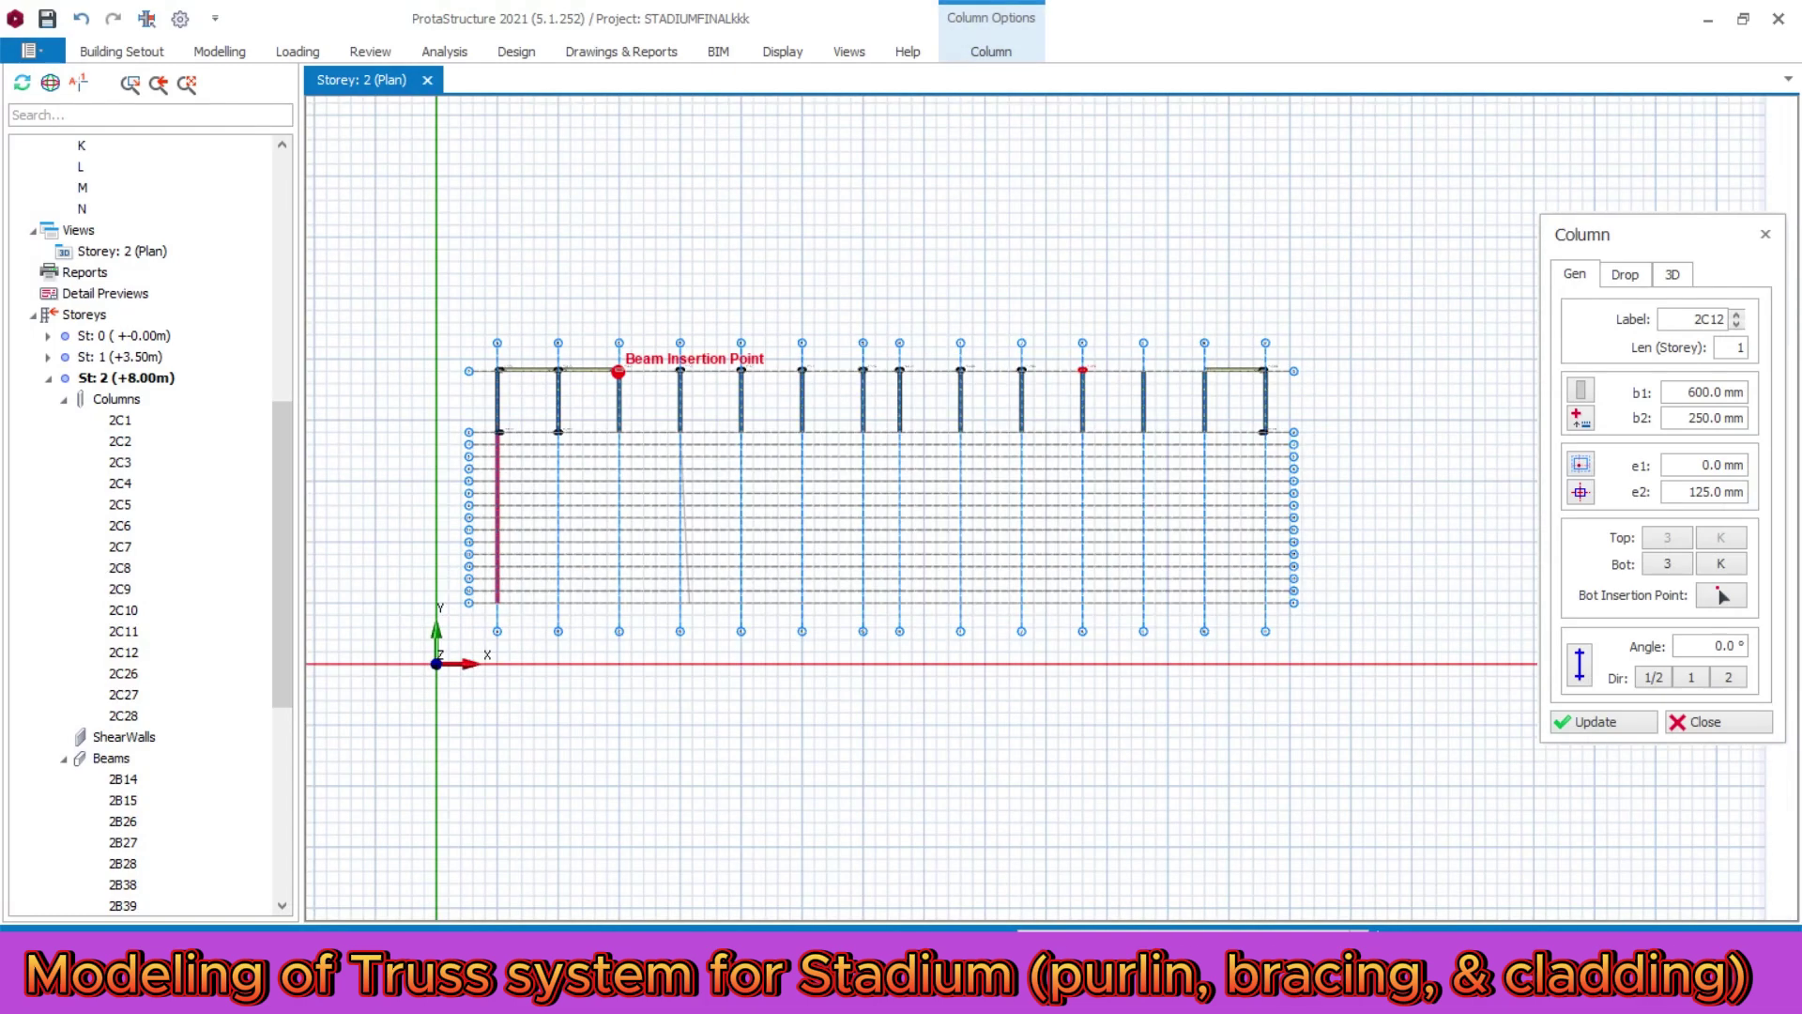
scroll(1127, 385, "up", 4)
left_click_drag(1111, 331, 1344, 395)
scroll(1351, 375, "down", 3)
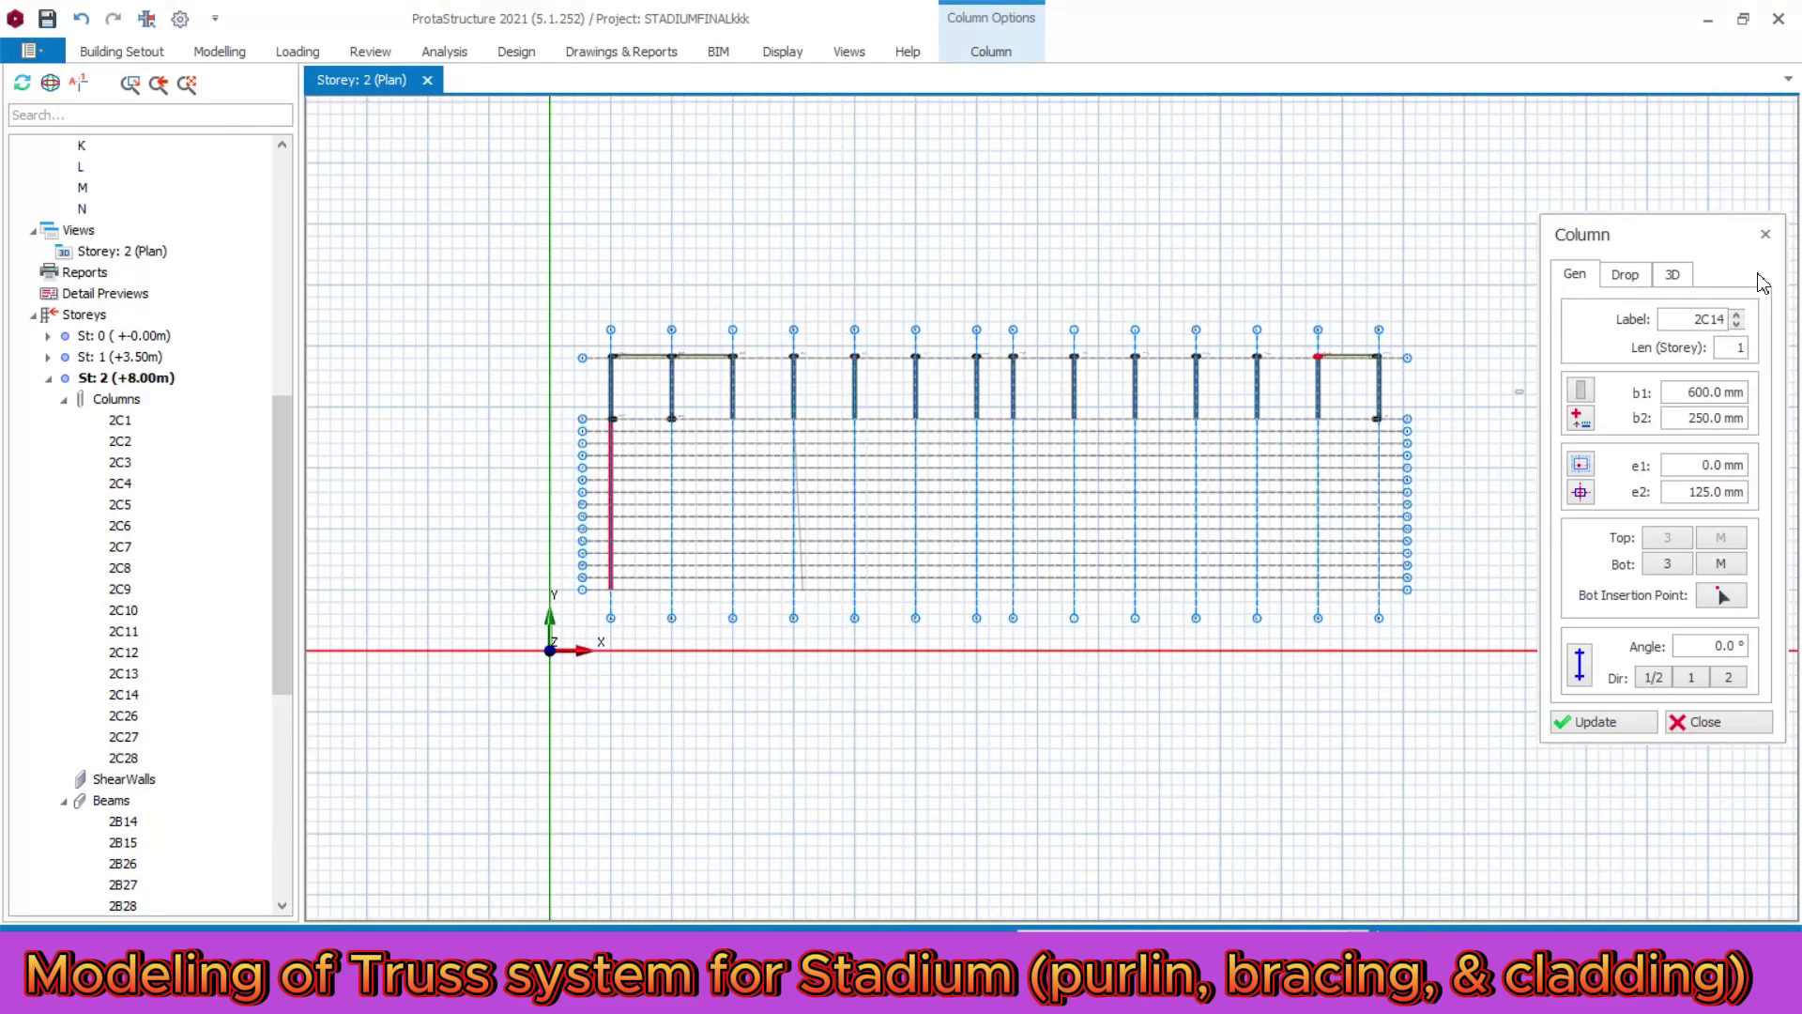
left_click(1765, 235)
- Raise the top of the storey 2 column at axes 3 and N through its top del z value
scroll(1454, 388, "up", 6)
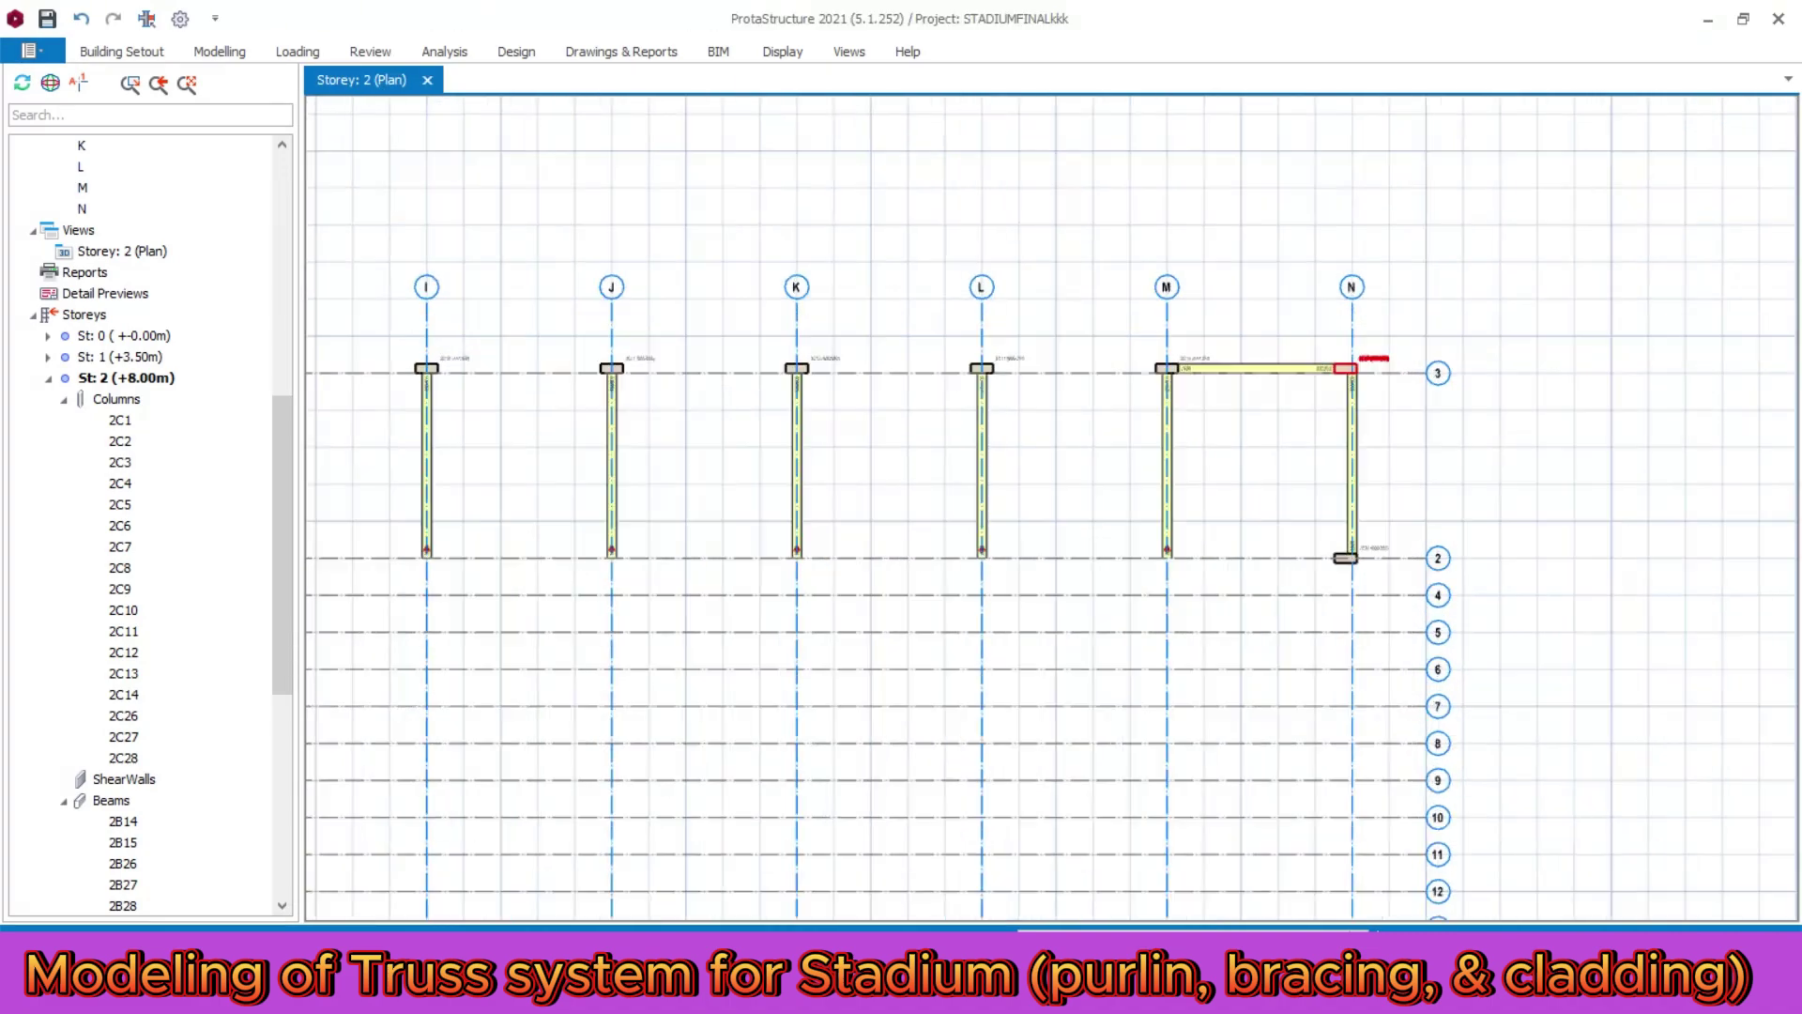
double_click(1229, 373)
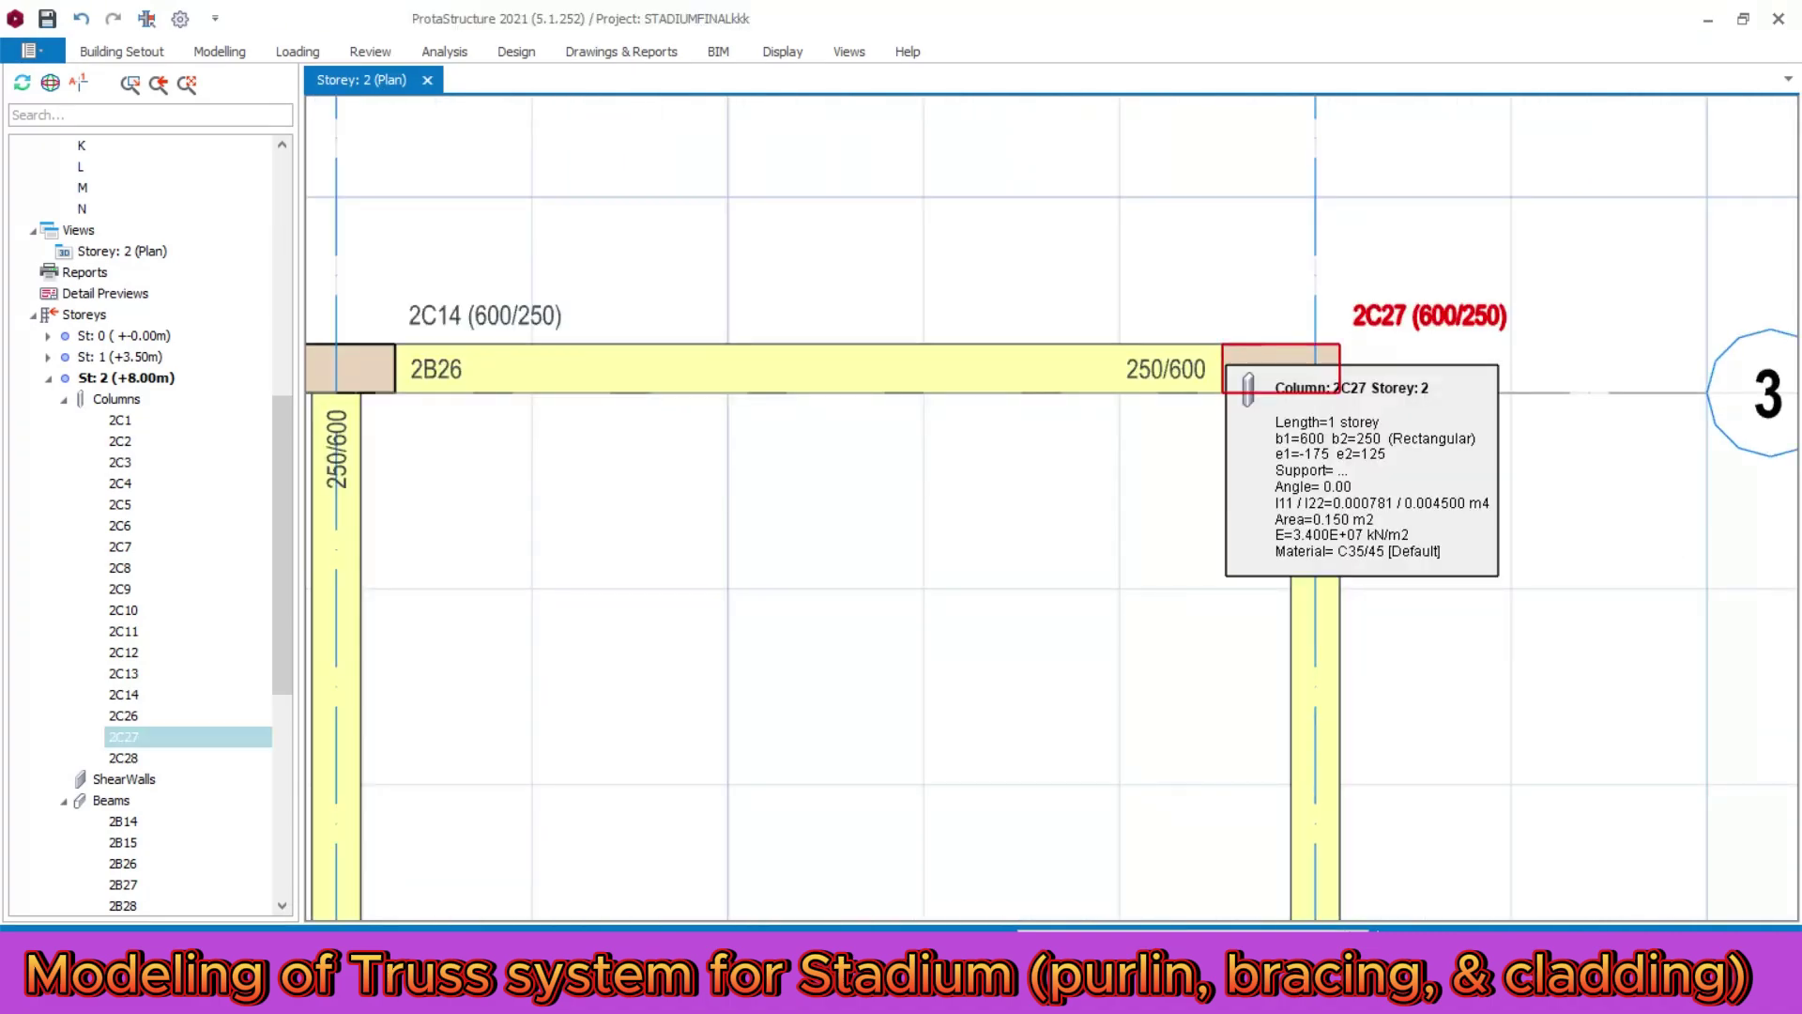
left_click(1673, 274)
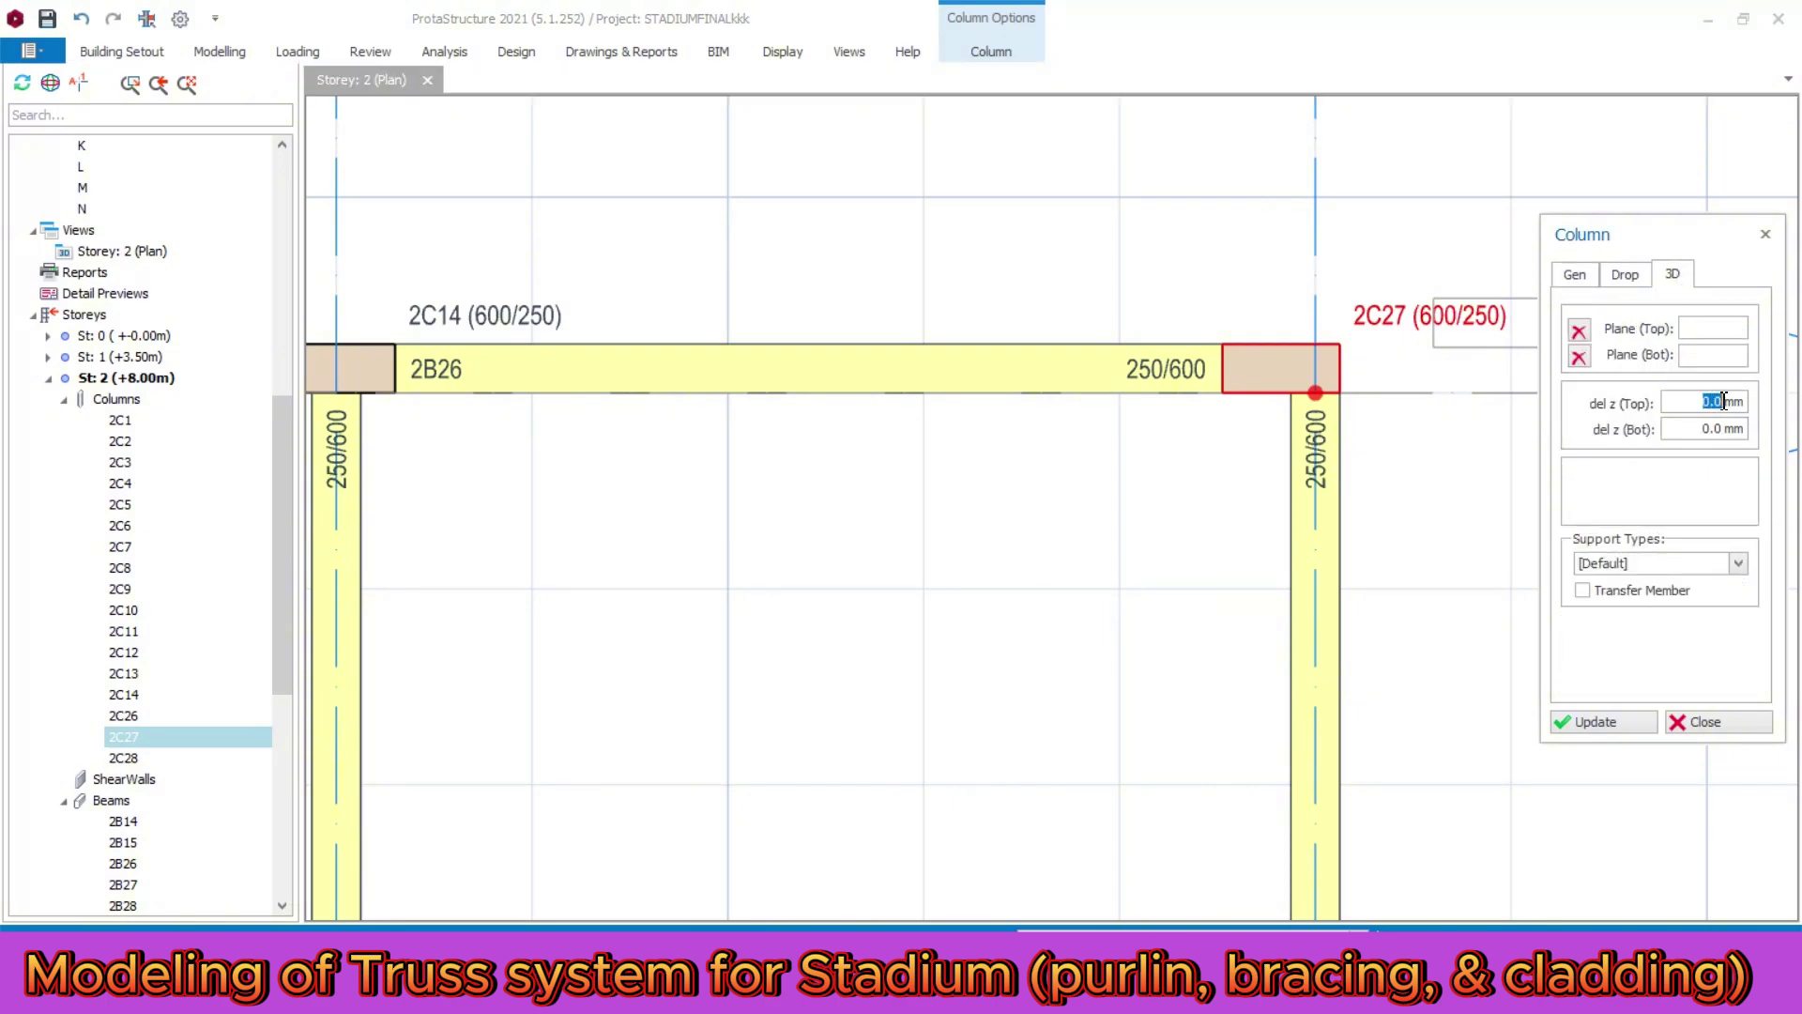
left_click(1614, 725)
left_click(1704, 721)
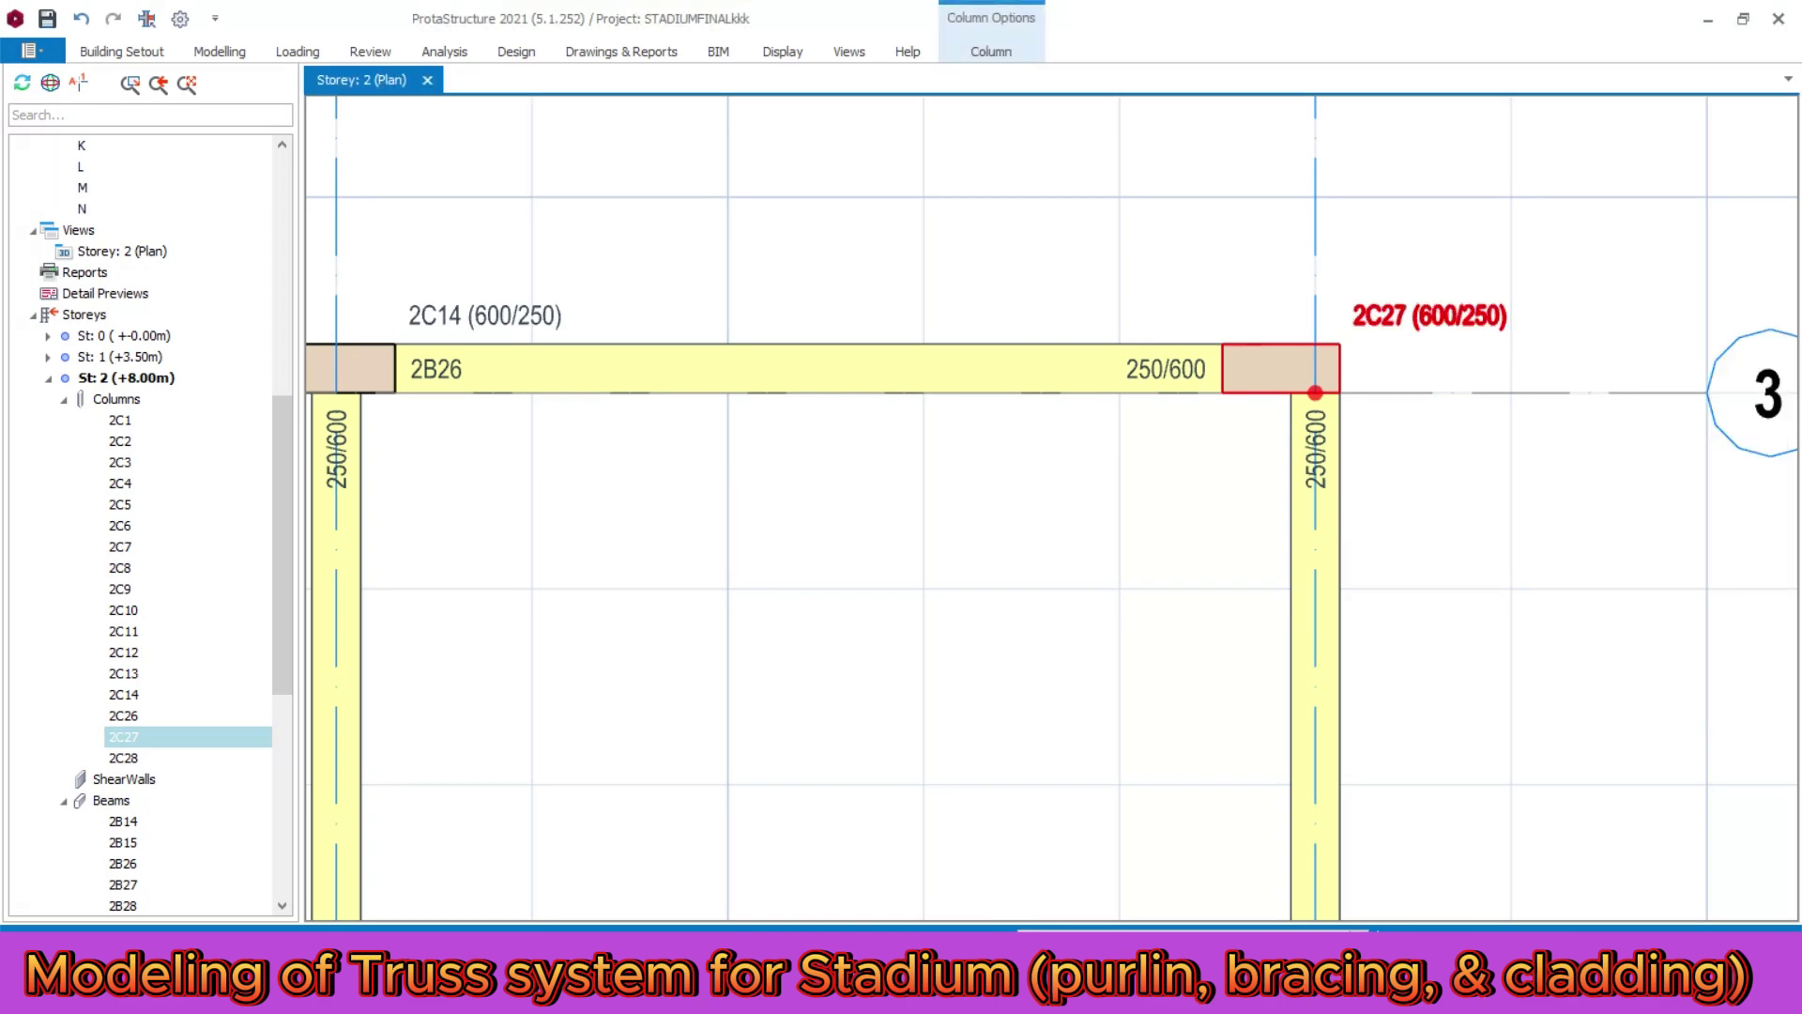
- Set the top del z of the storey 2 column at axes 2 and N to 270 mm
scroll(1342, 310, "down", 5)
scroll(1340, 601, "up", 3)
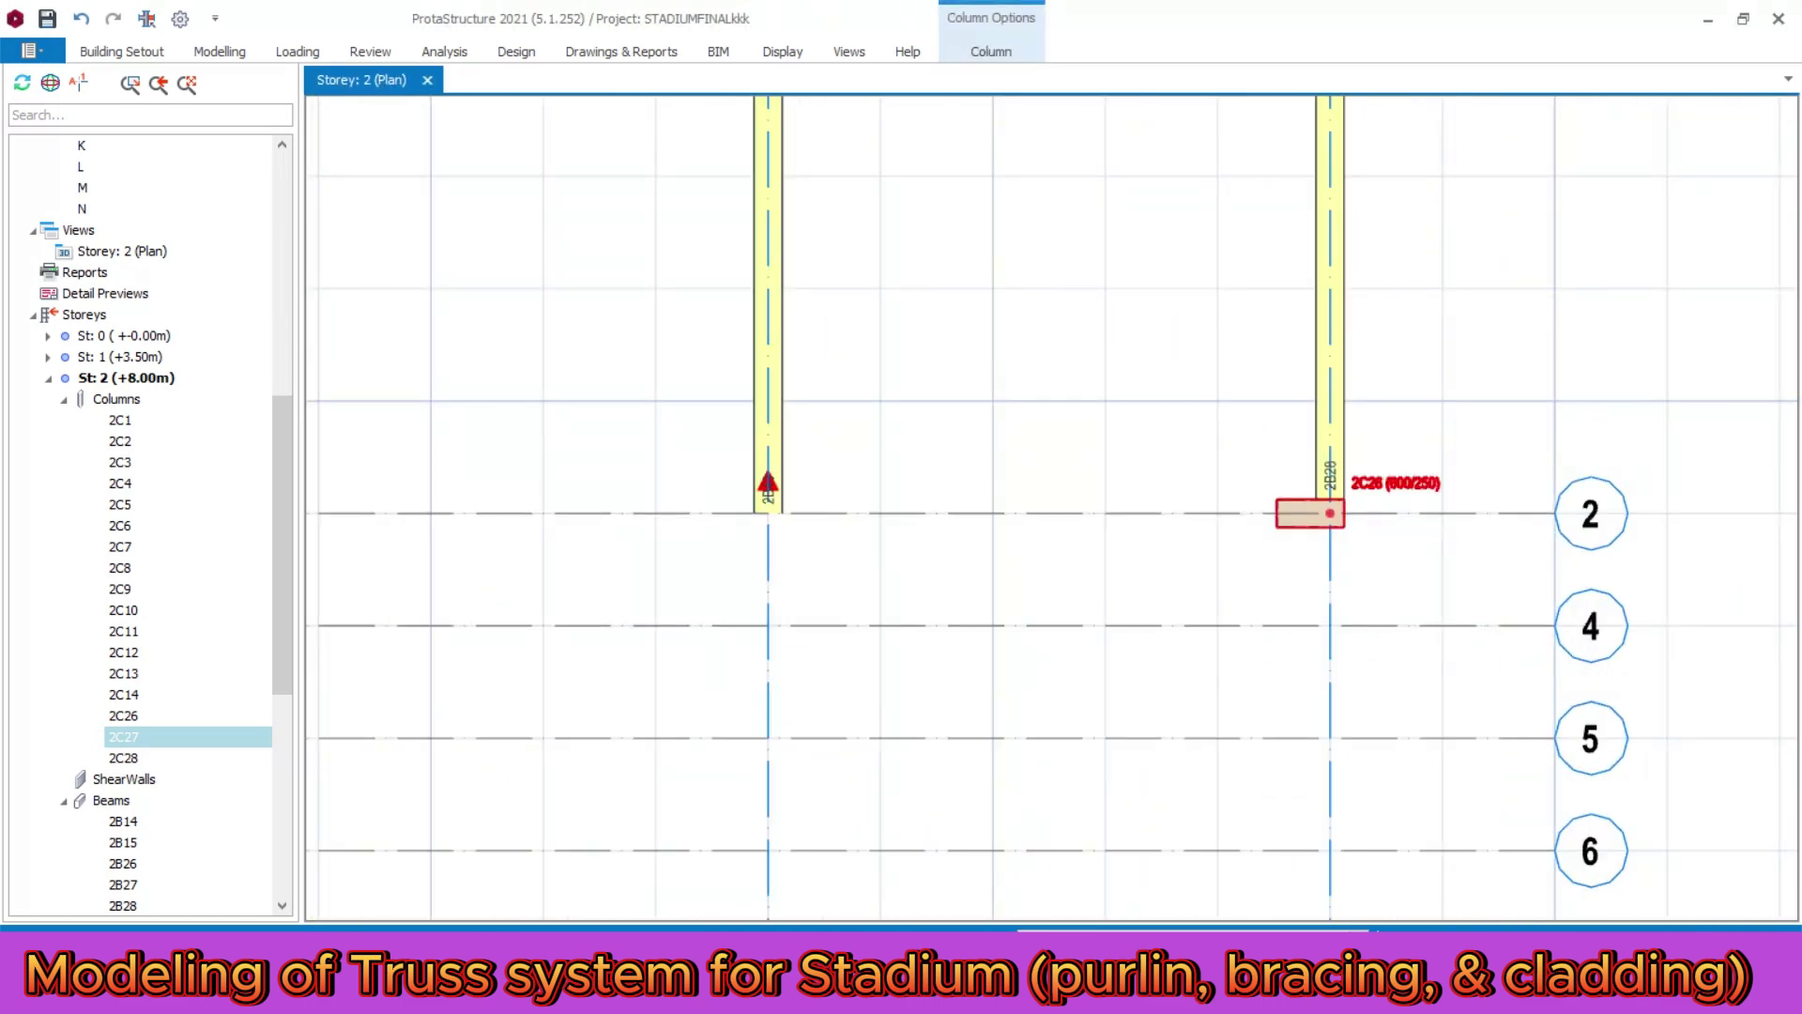
right_click(1284, 514)
left_click(1344, 27)
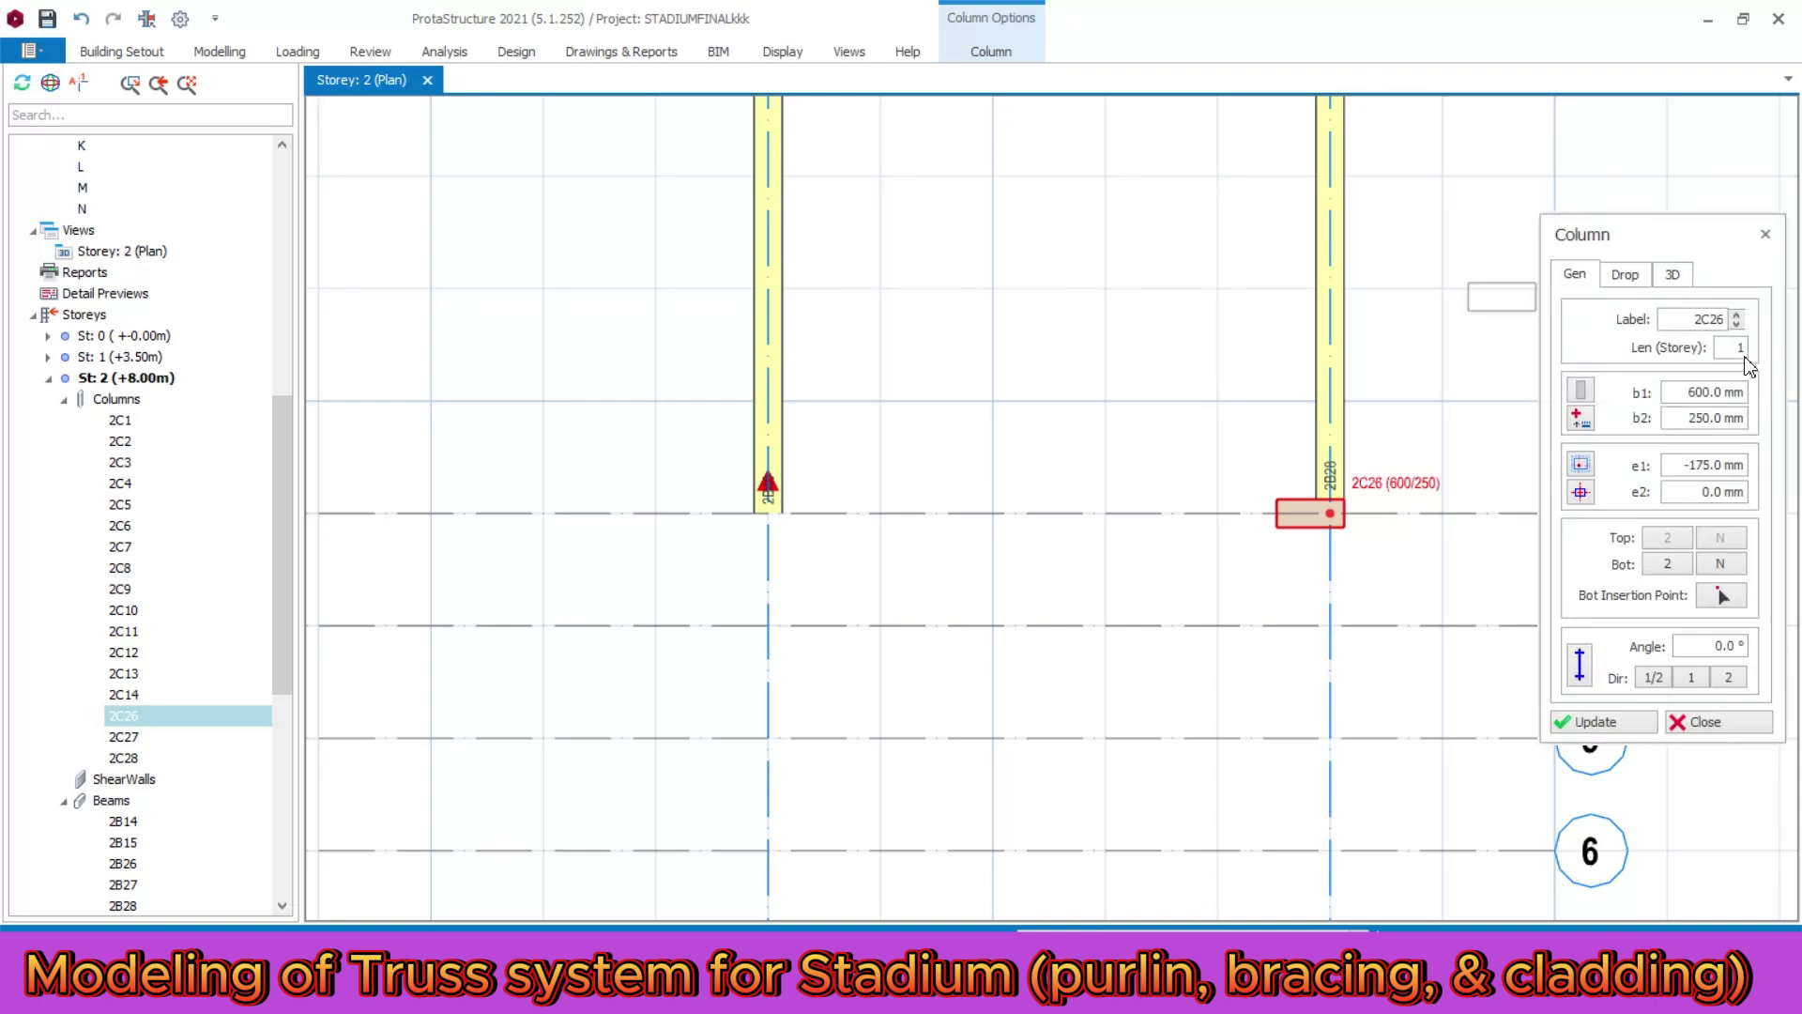
left_click(1672, 275)
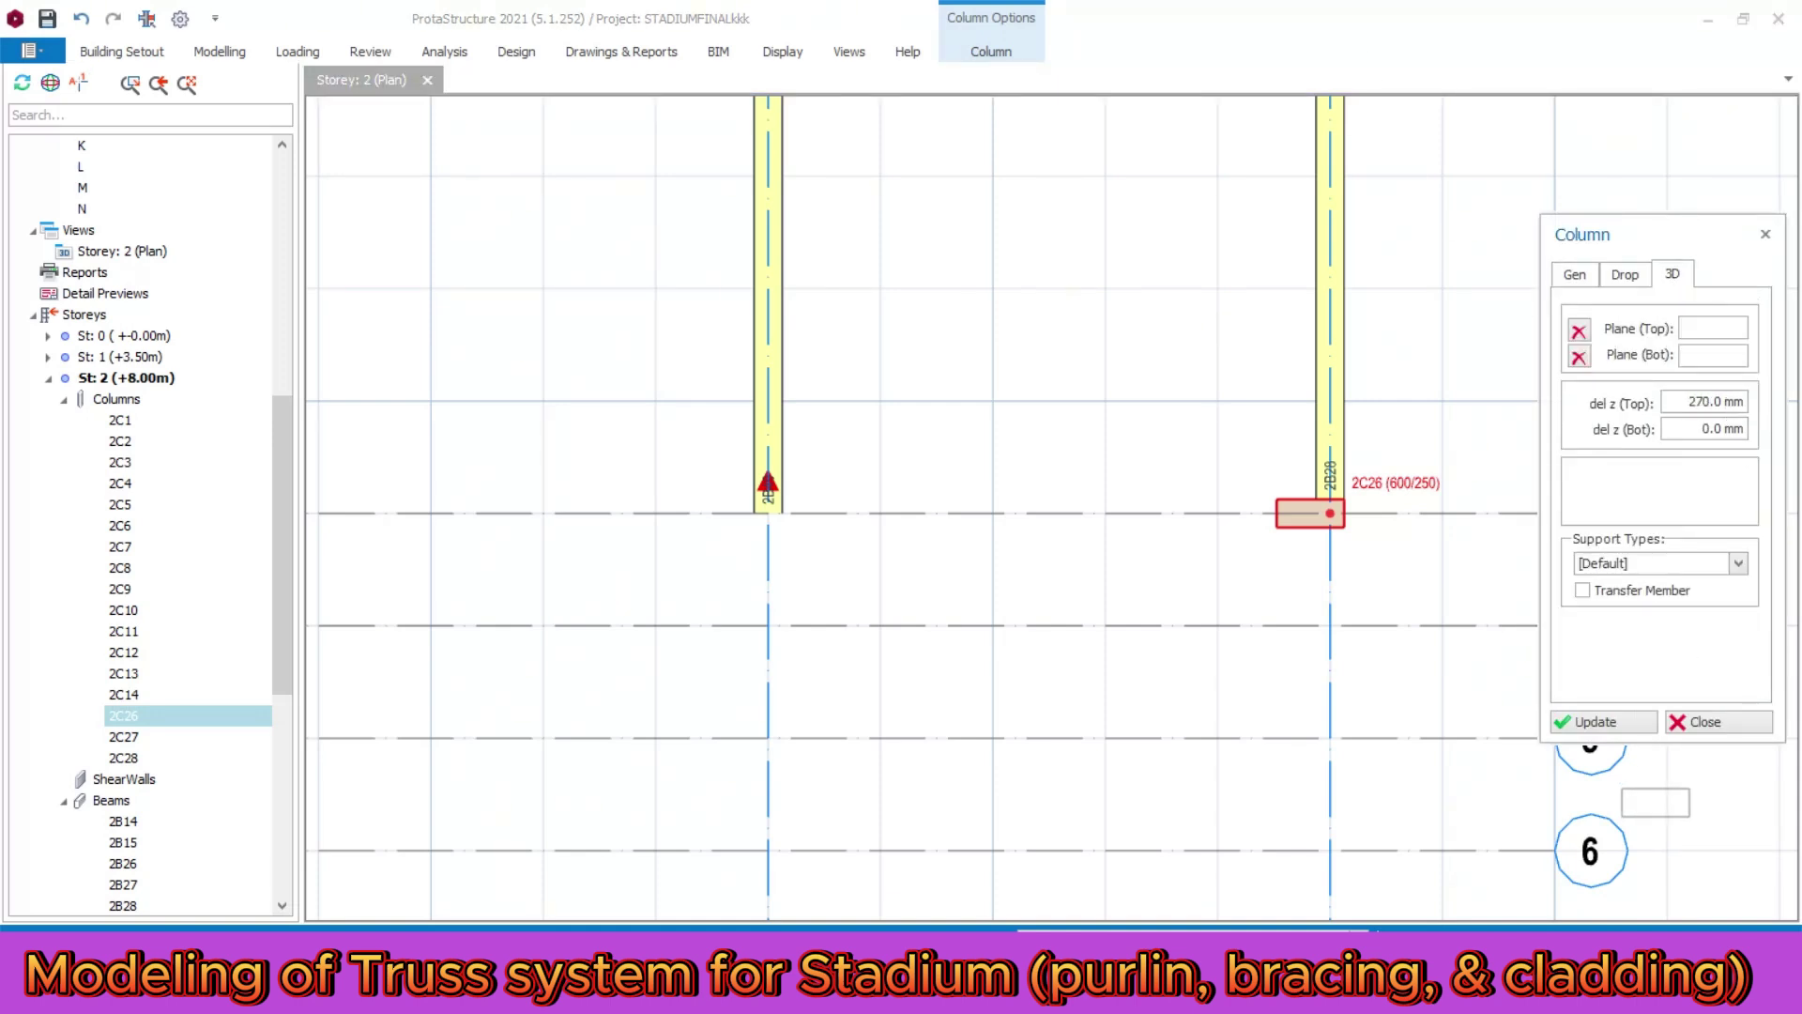
left_click(1607, 727)
left_click(1719, 730)
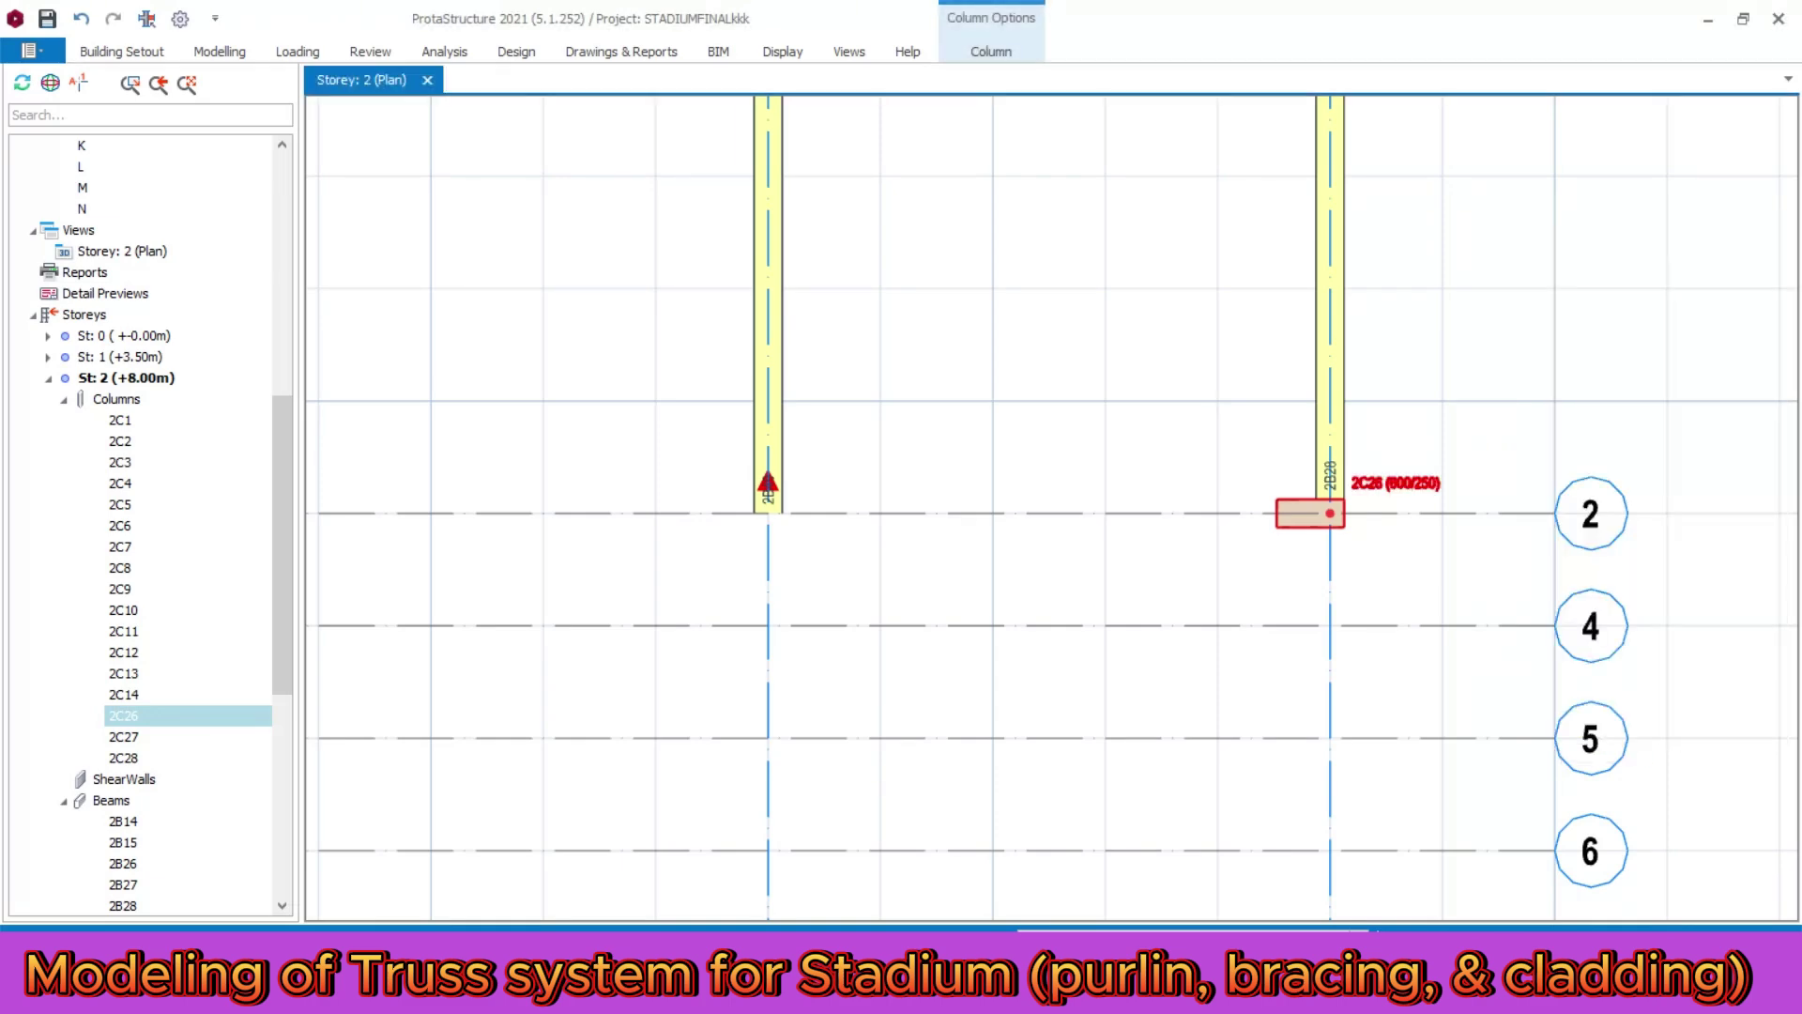
- Insert 600 x 250 mm columns along axis 2 at axes C to M, using the properties of the extended column at axis B
scroll(1557, 461, "down", 3)
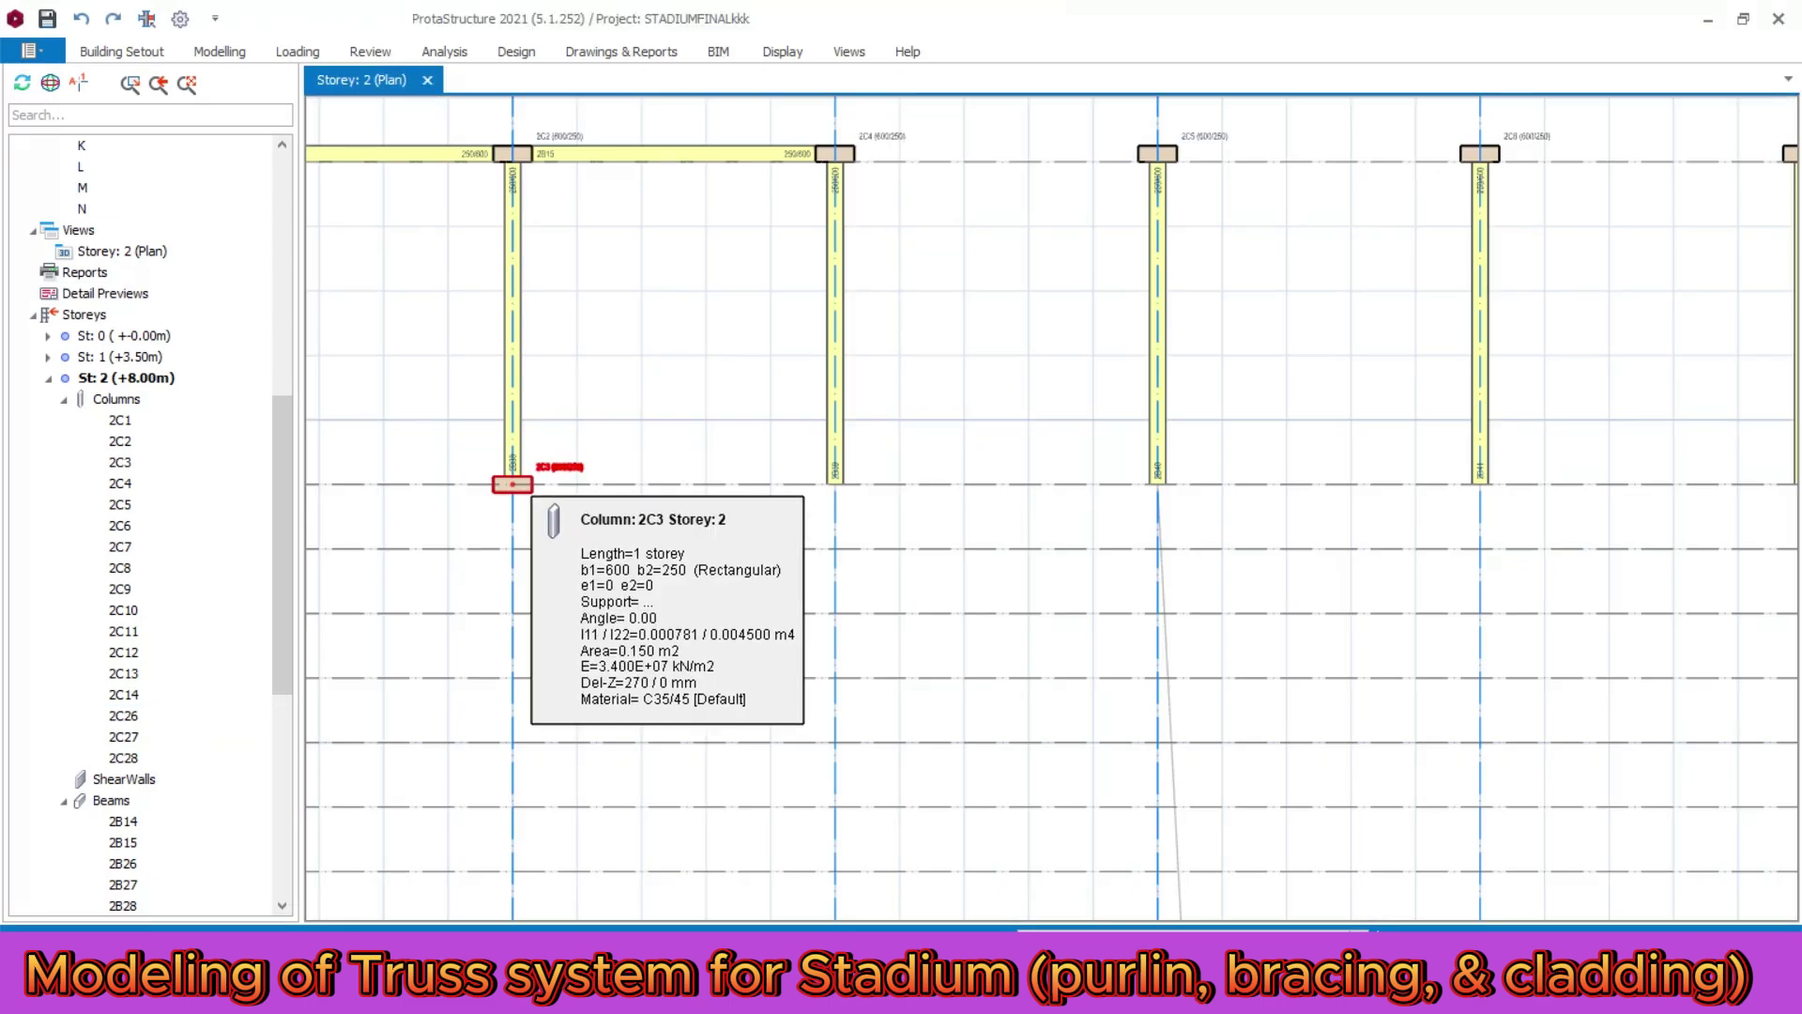
double_click(513, 483)
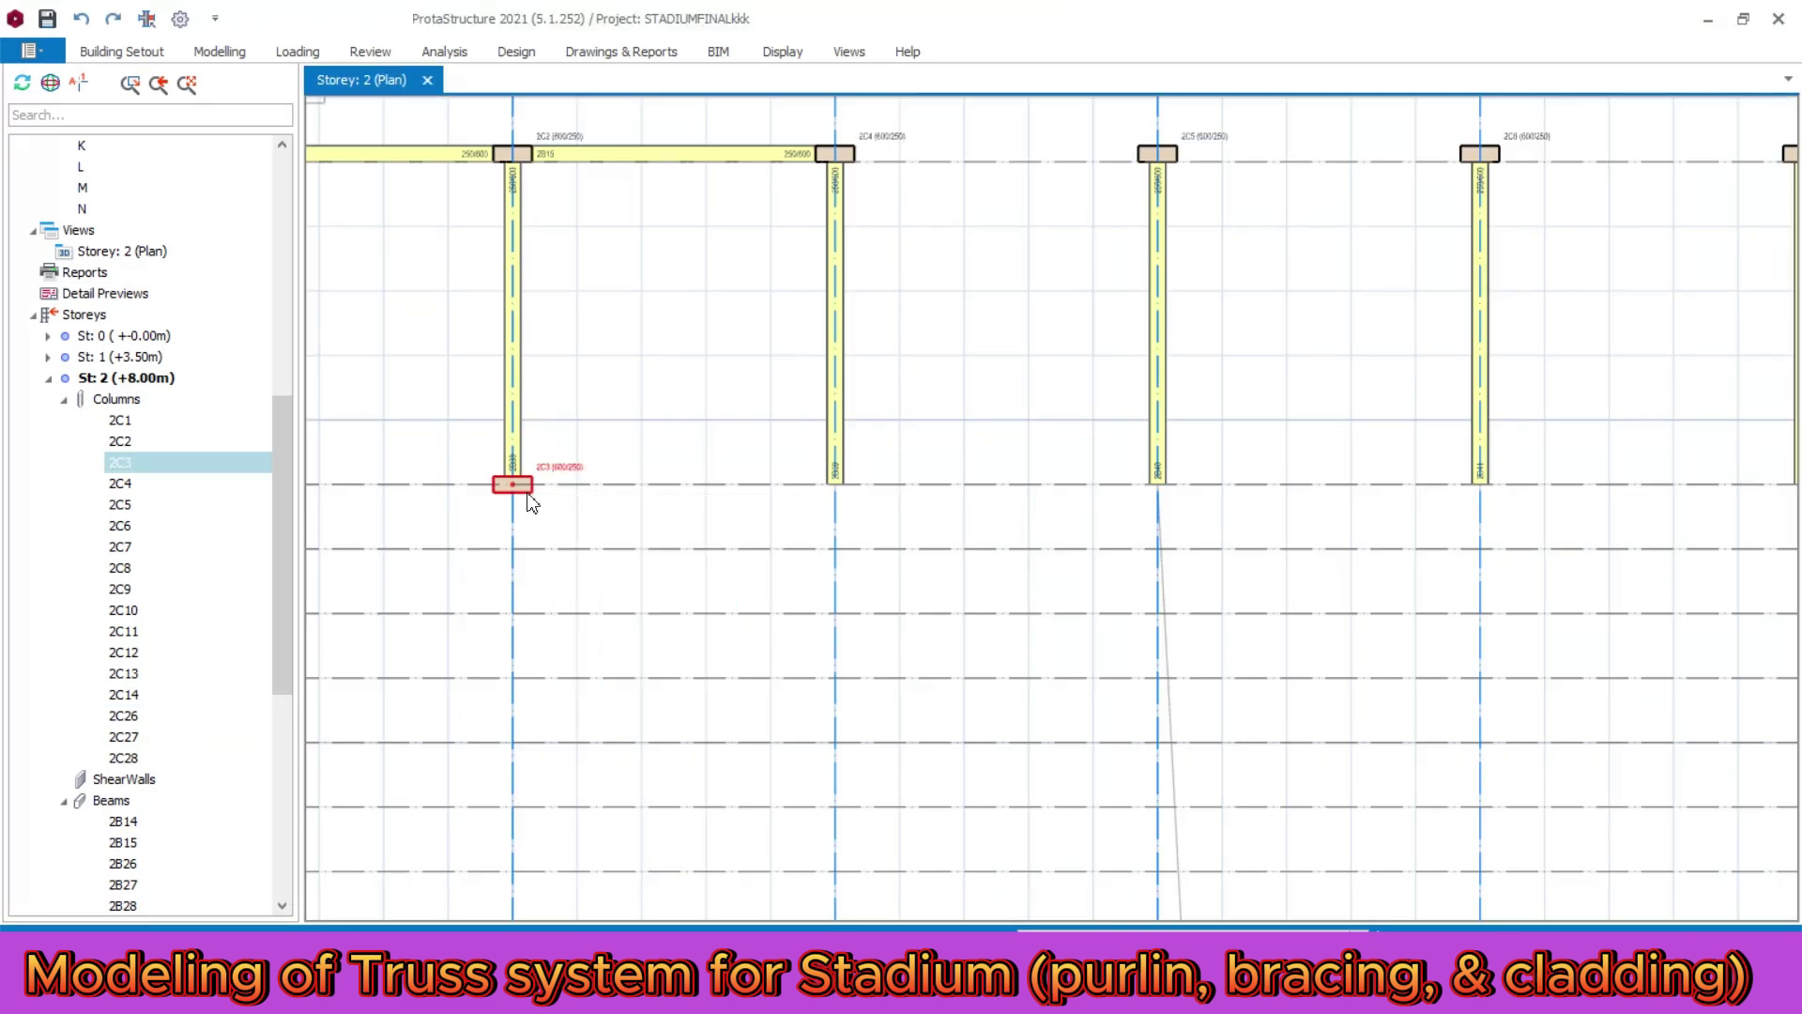
scroll(526, 503, "down", 3)
scroll(558, 478, "up", 2)
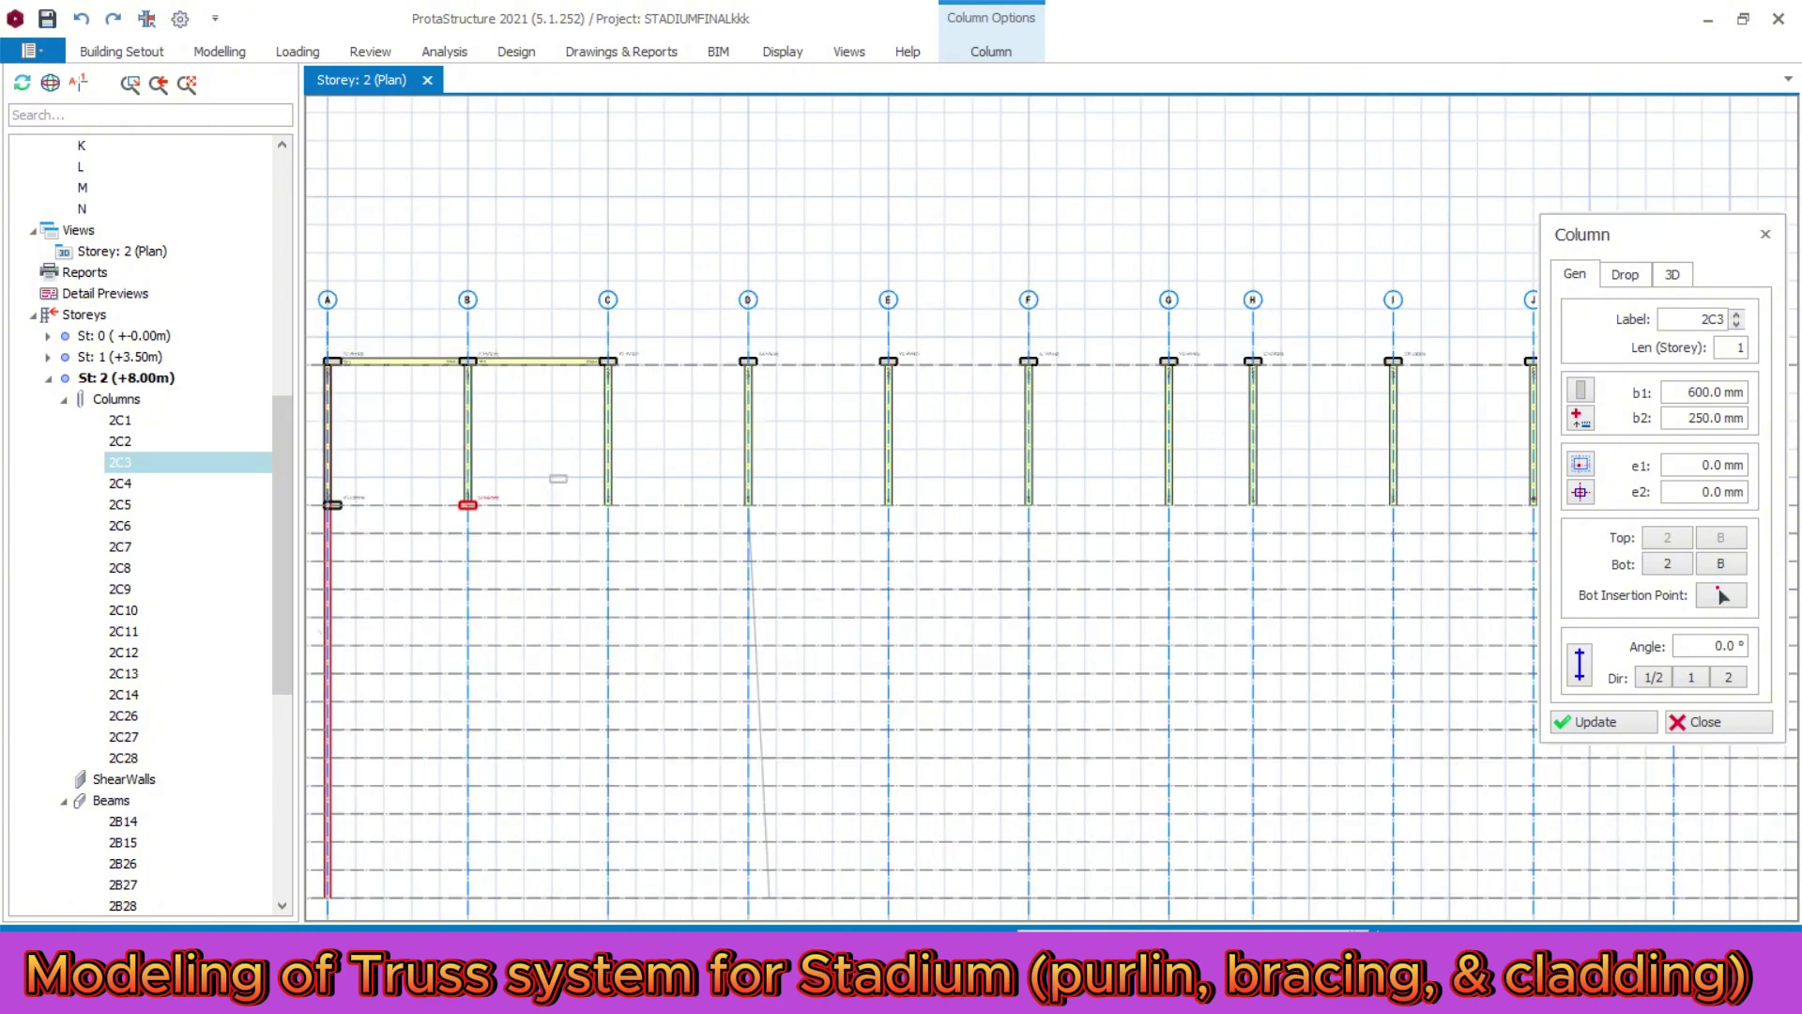
left_click_drag(559, 476, 1282, 519)
scroll(1215, 553, "down", 2)
scroll(1215, 553, "up", 2)
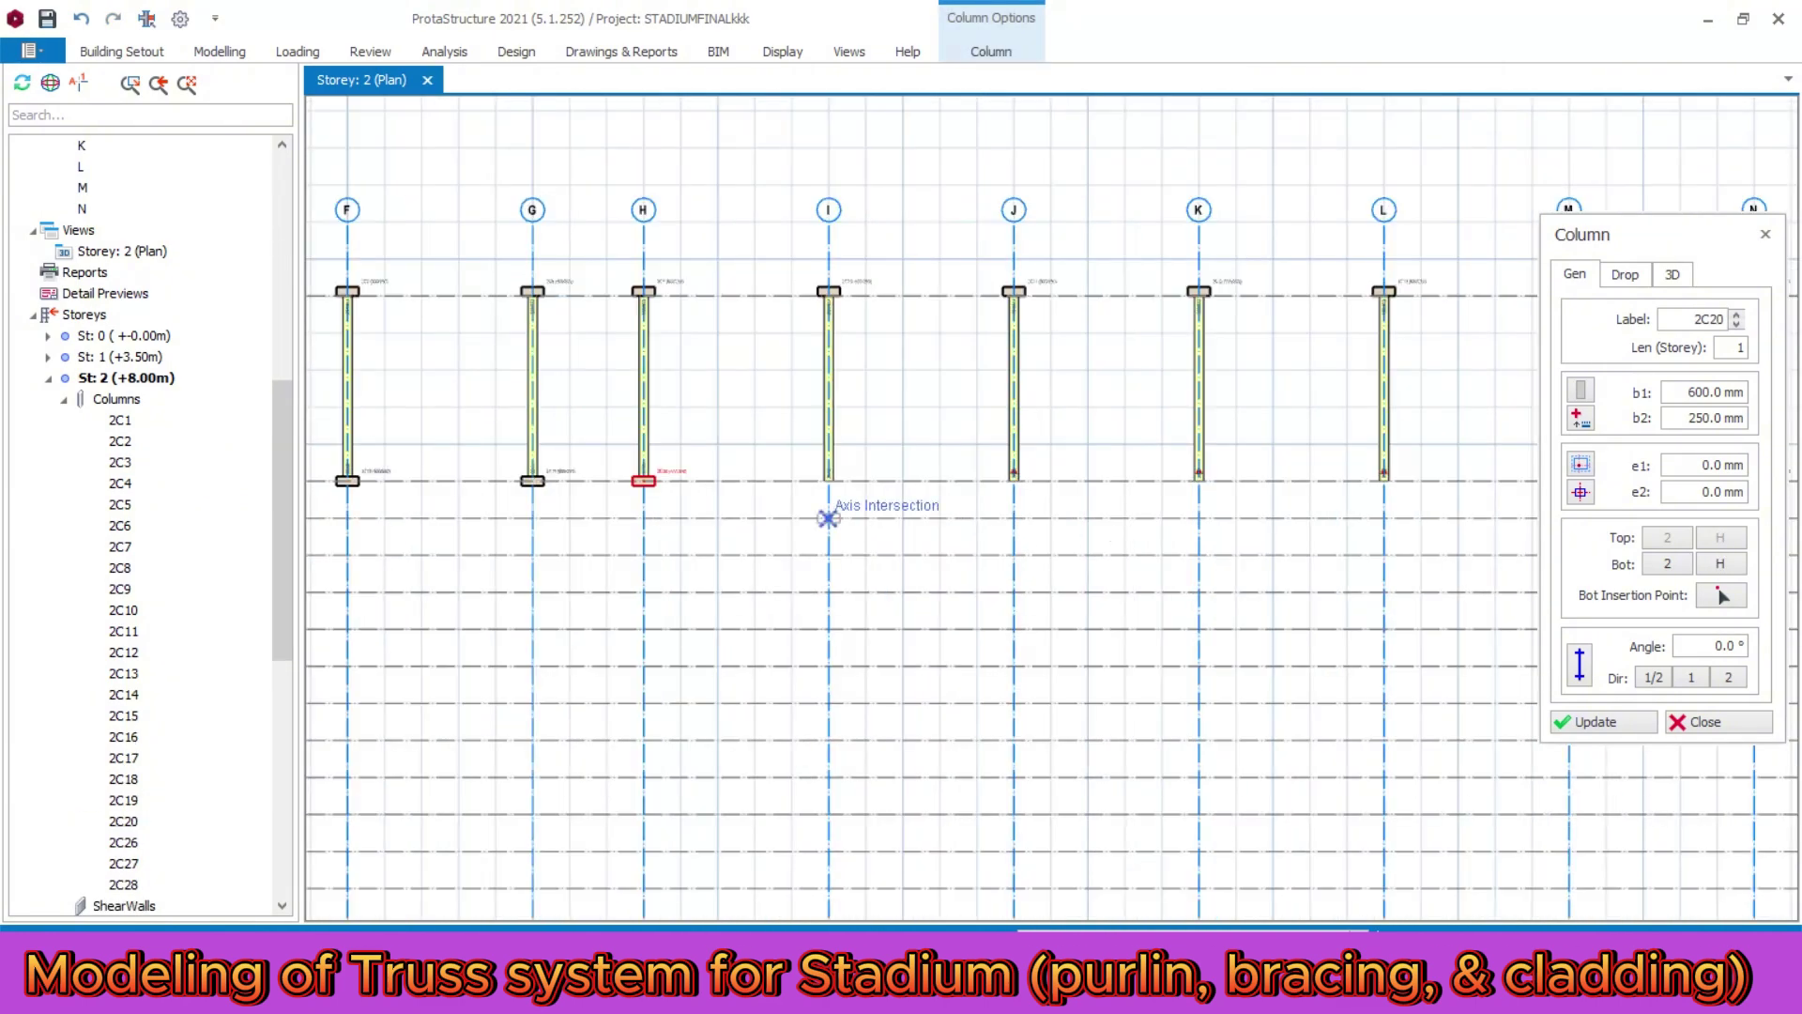
left_click_drag(767, 462, 1229, 495)
- Insert 250 x 600 mm beams along axis 3 from axis C to axis M, using the properties of the beam between B and C
scroll(1229, 498, "down", 2)
scroll(843, 463, "up", 2)
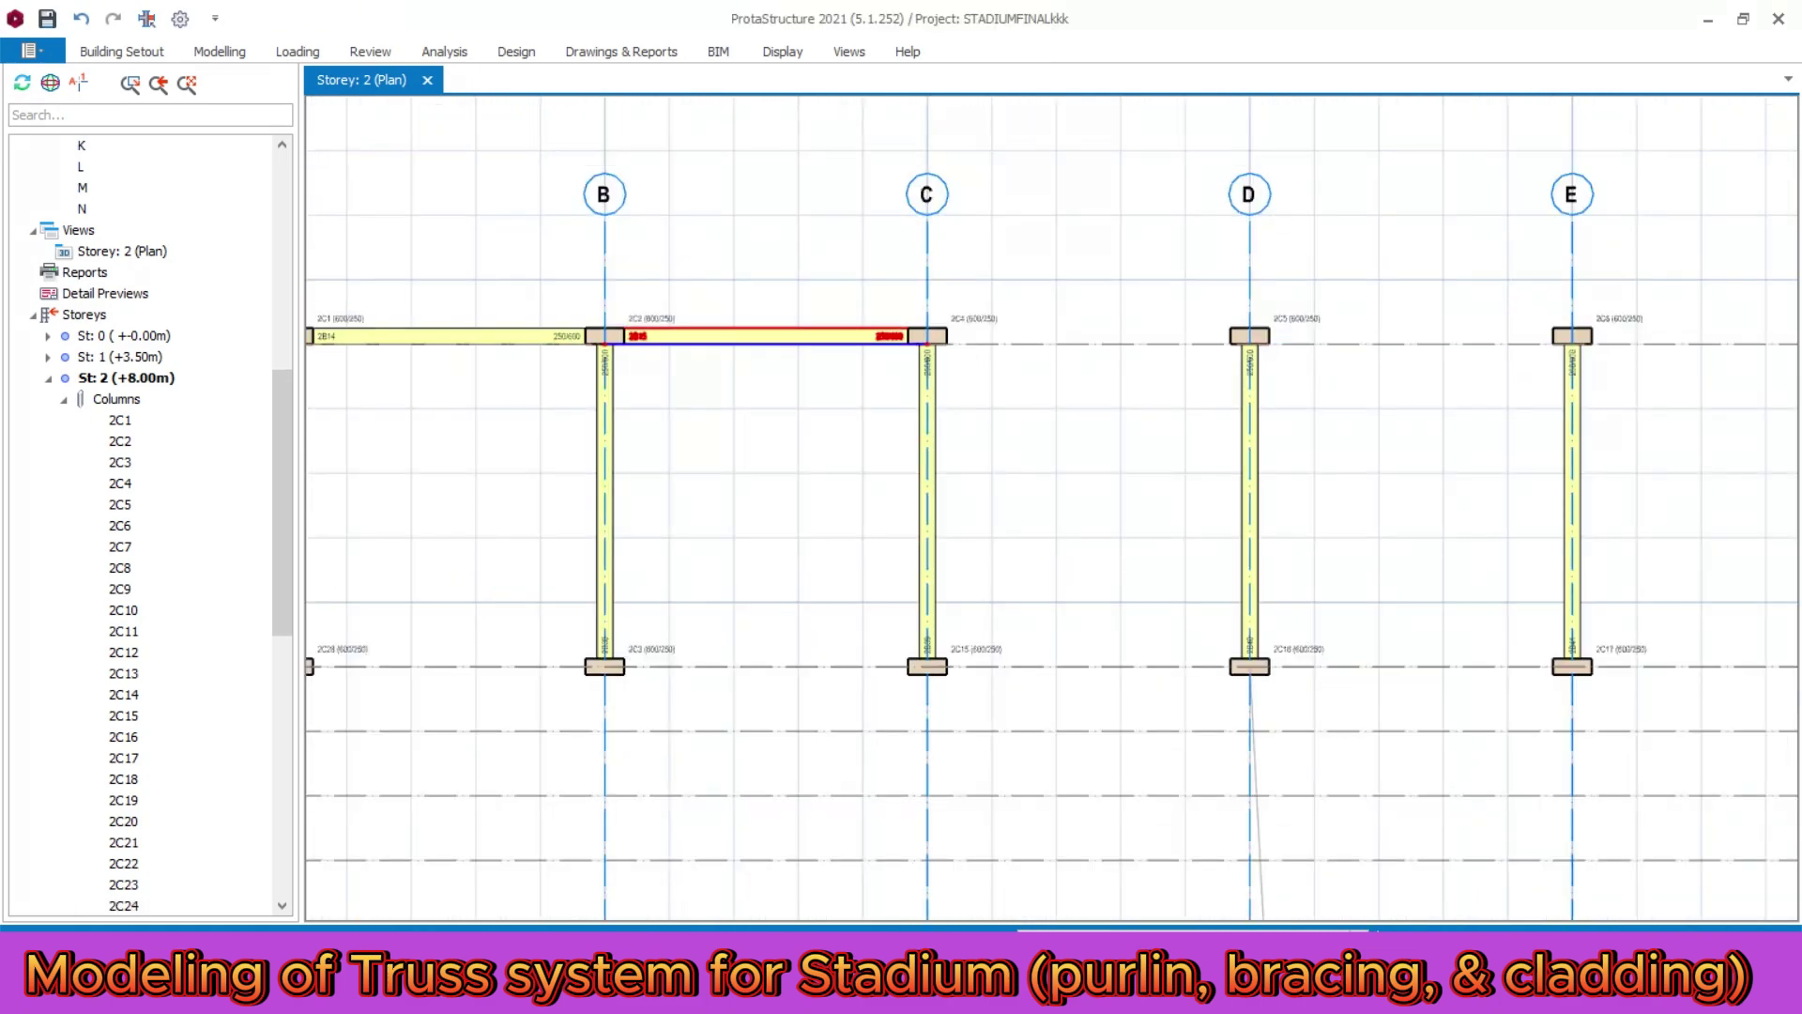
right_click(836, 335)
left_click(925, 57)
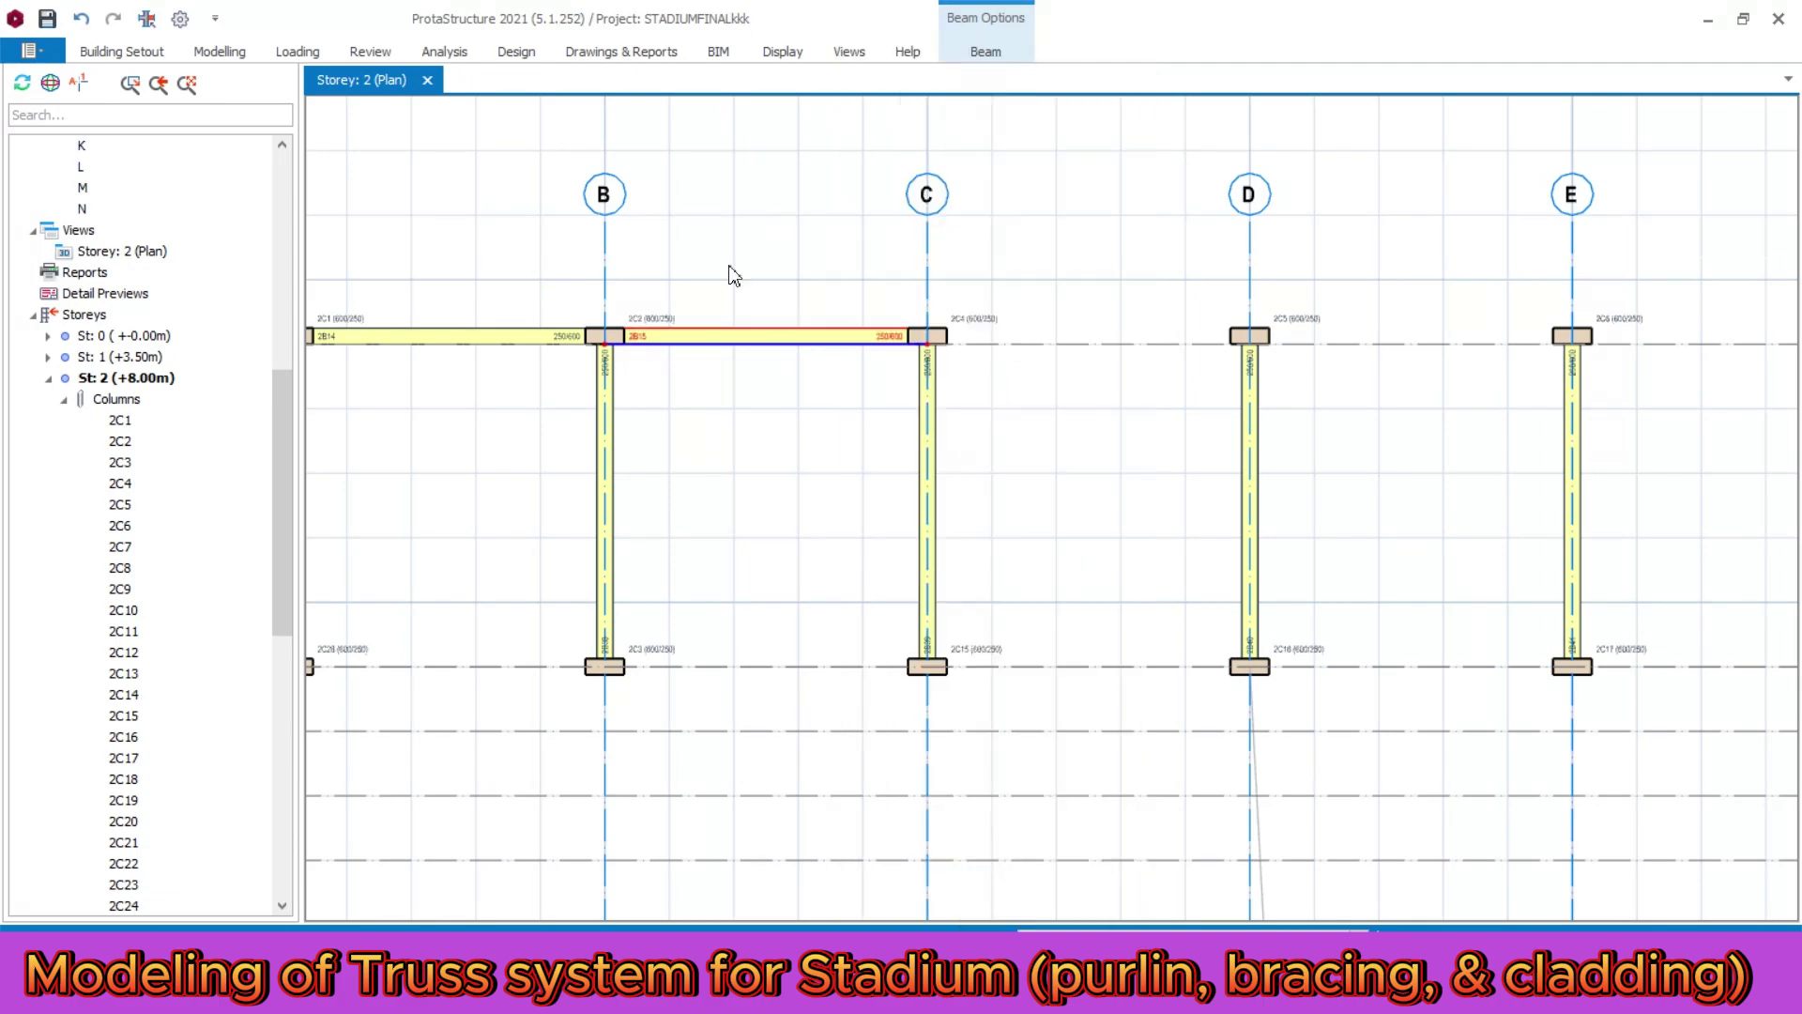
scroll(516, 370, "down", 3)
scroll(752, 351, "up", 4)
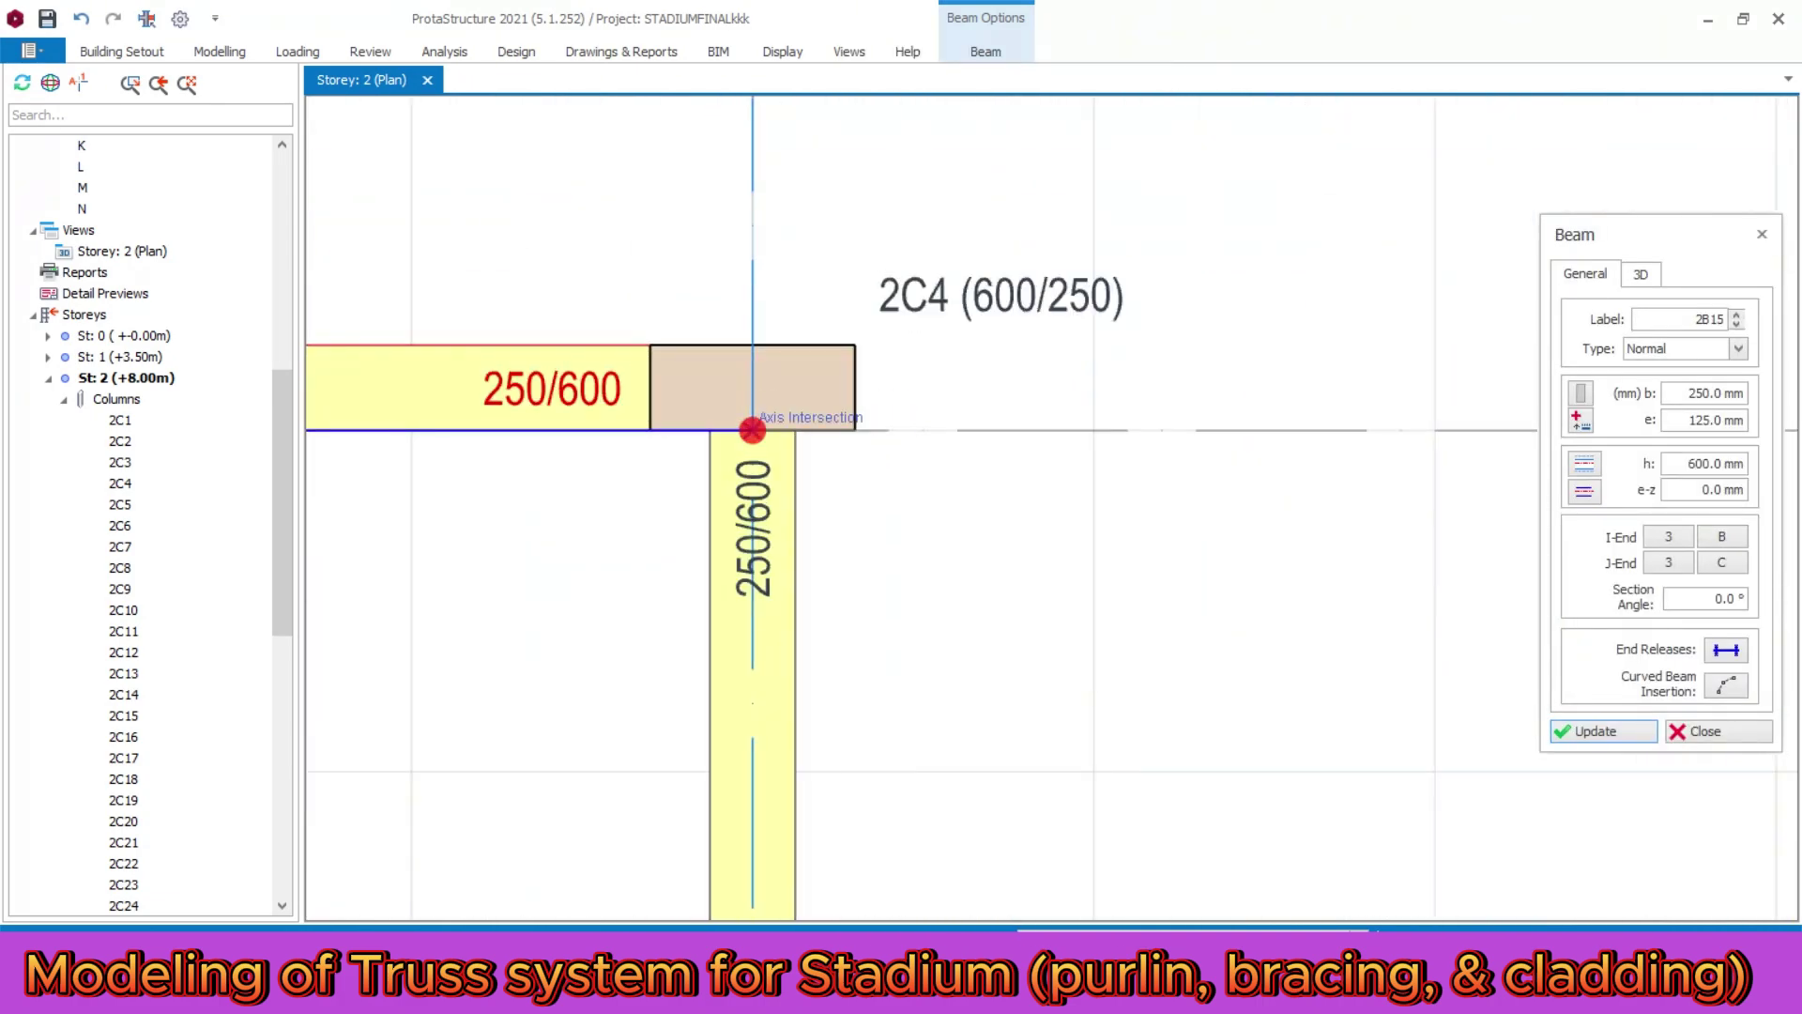
scroll(624, 472, "down", 3)
scroll(581, 486, "down", 3)
scroll(869, 507, "down", 2)
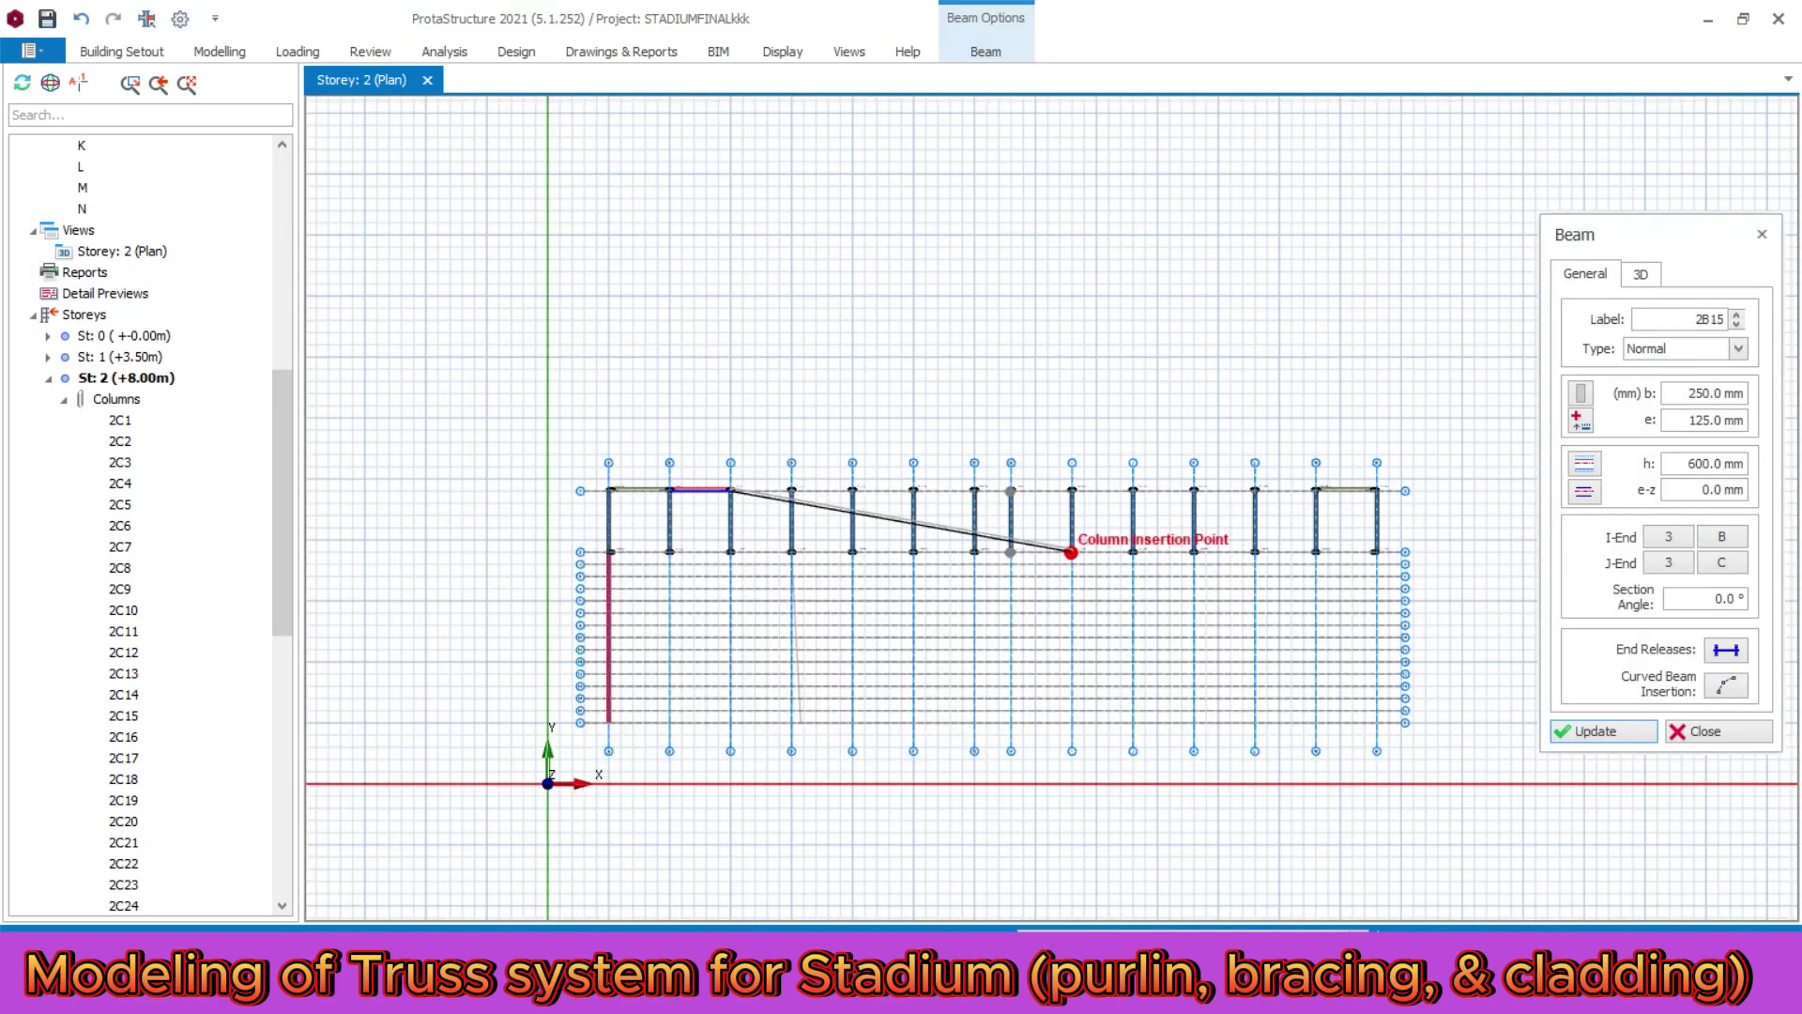
scroll(1208, 507, "up", 2)
scroll(1311, 507, "up", 3)
left_click(1313, 482)
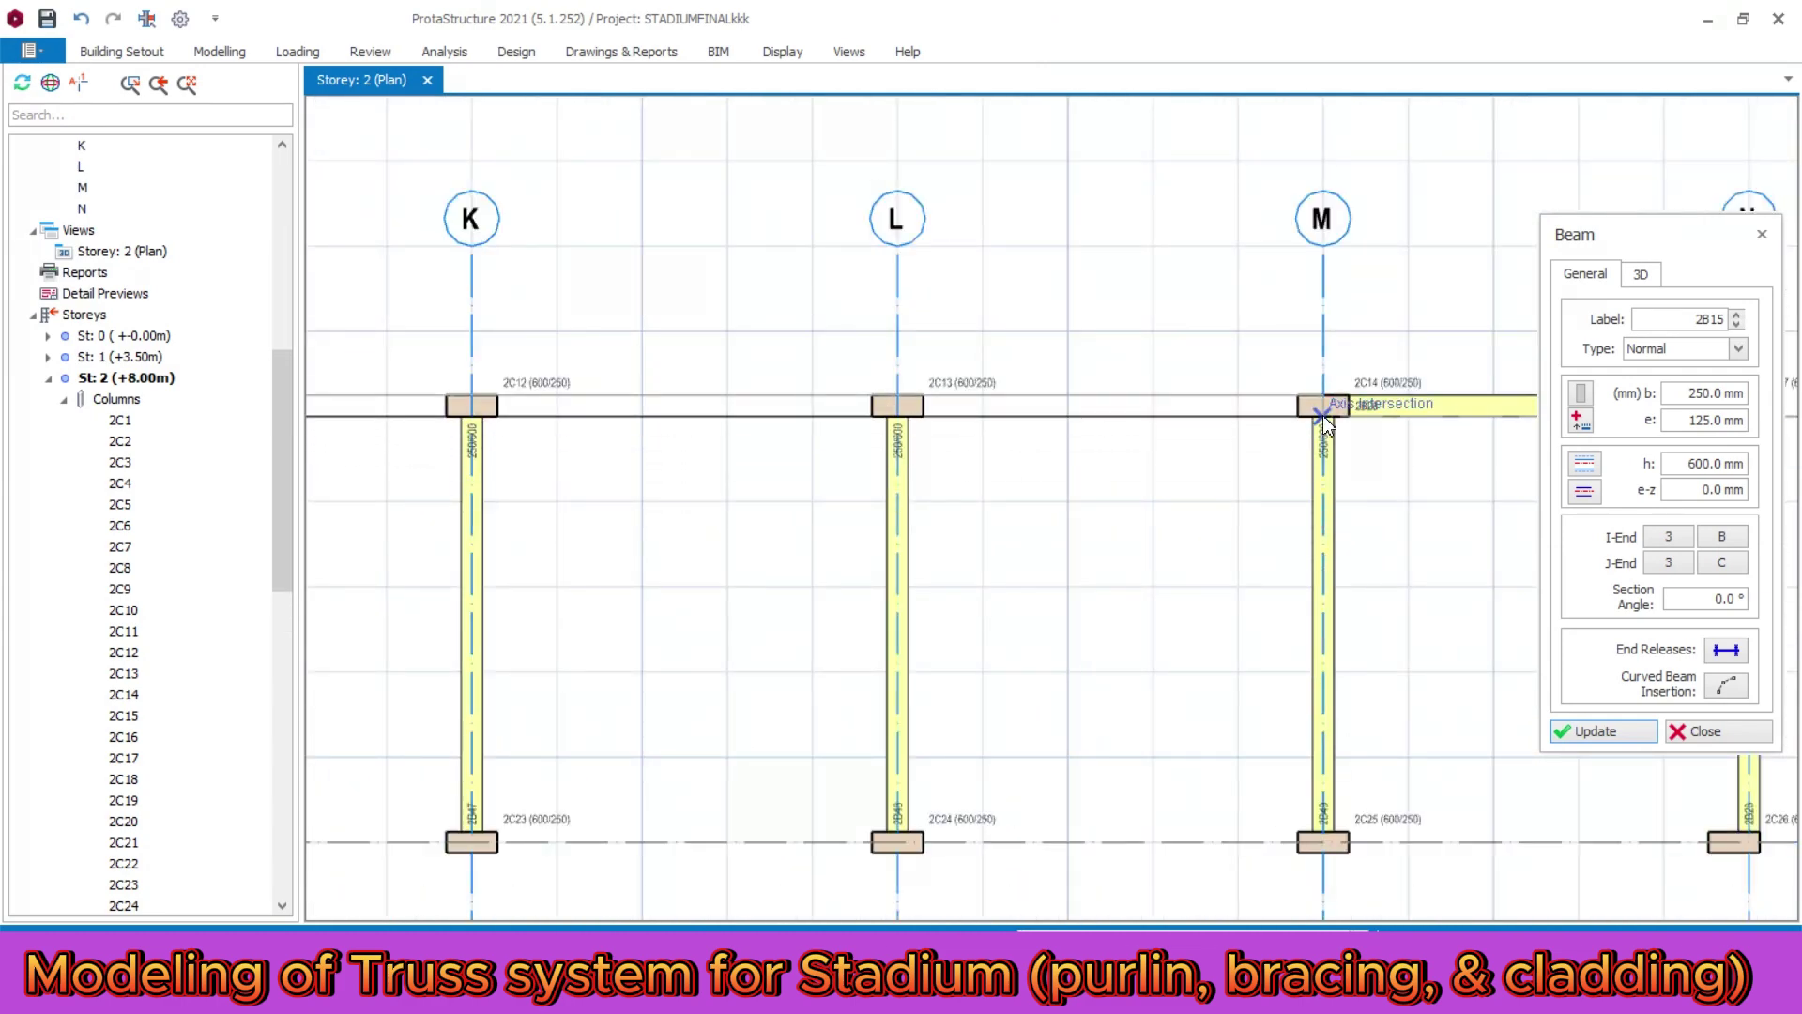
key("Escape")
- Insert a 250 x 600 mm beam along axis 2 between axes A and B, using the properties of the axis 3 beam
scroll(1195, 292, "down", 4)
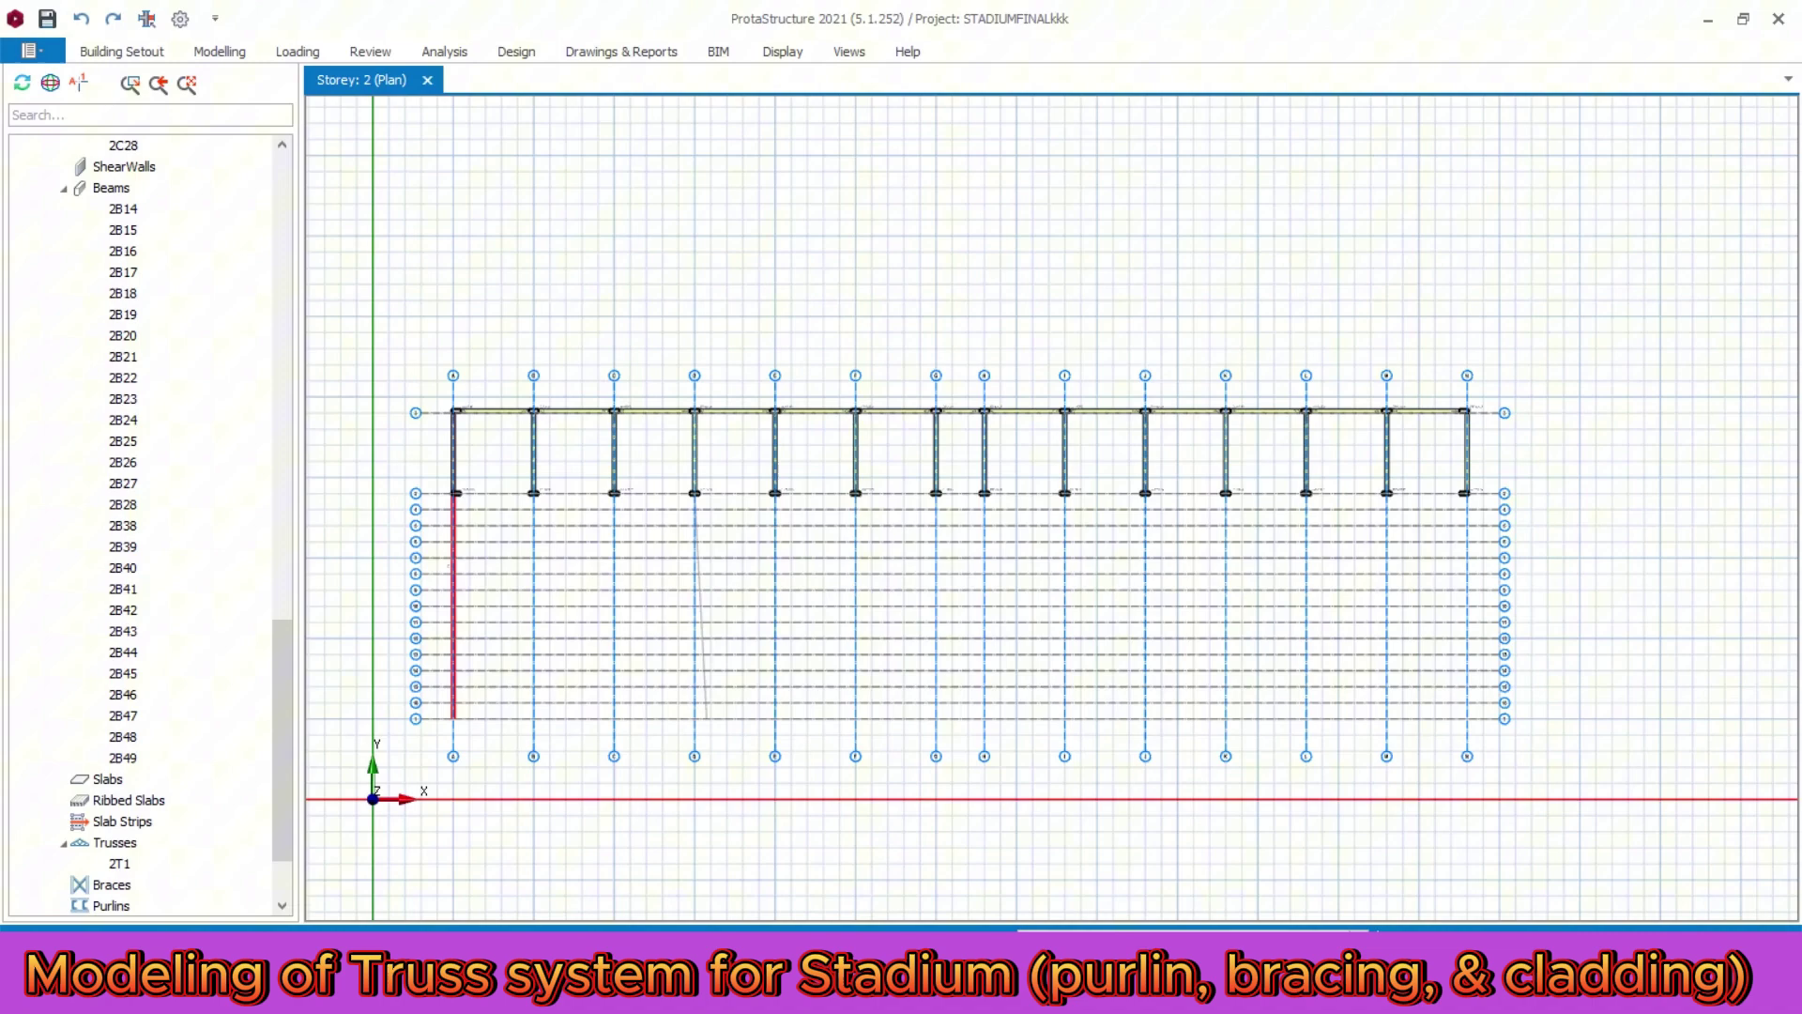
scroll(456, 491, "up", 2)
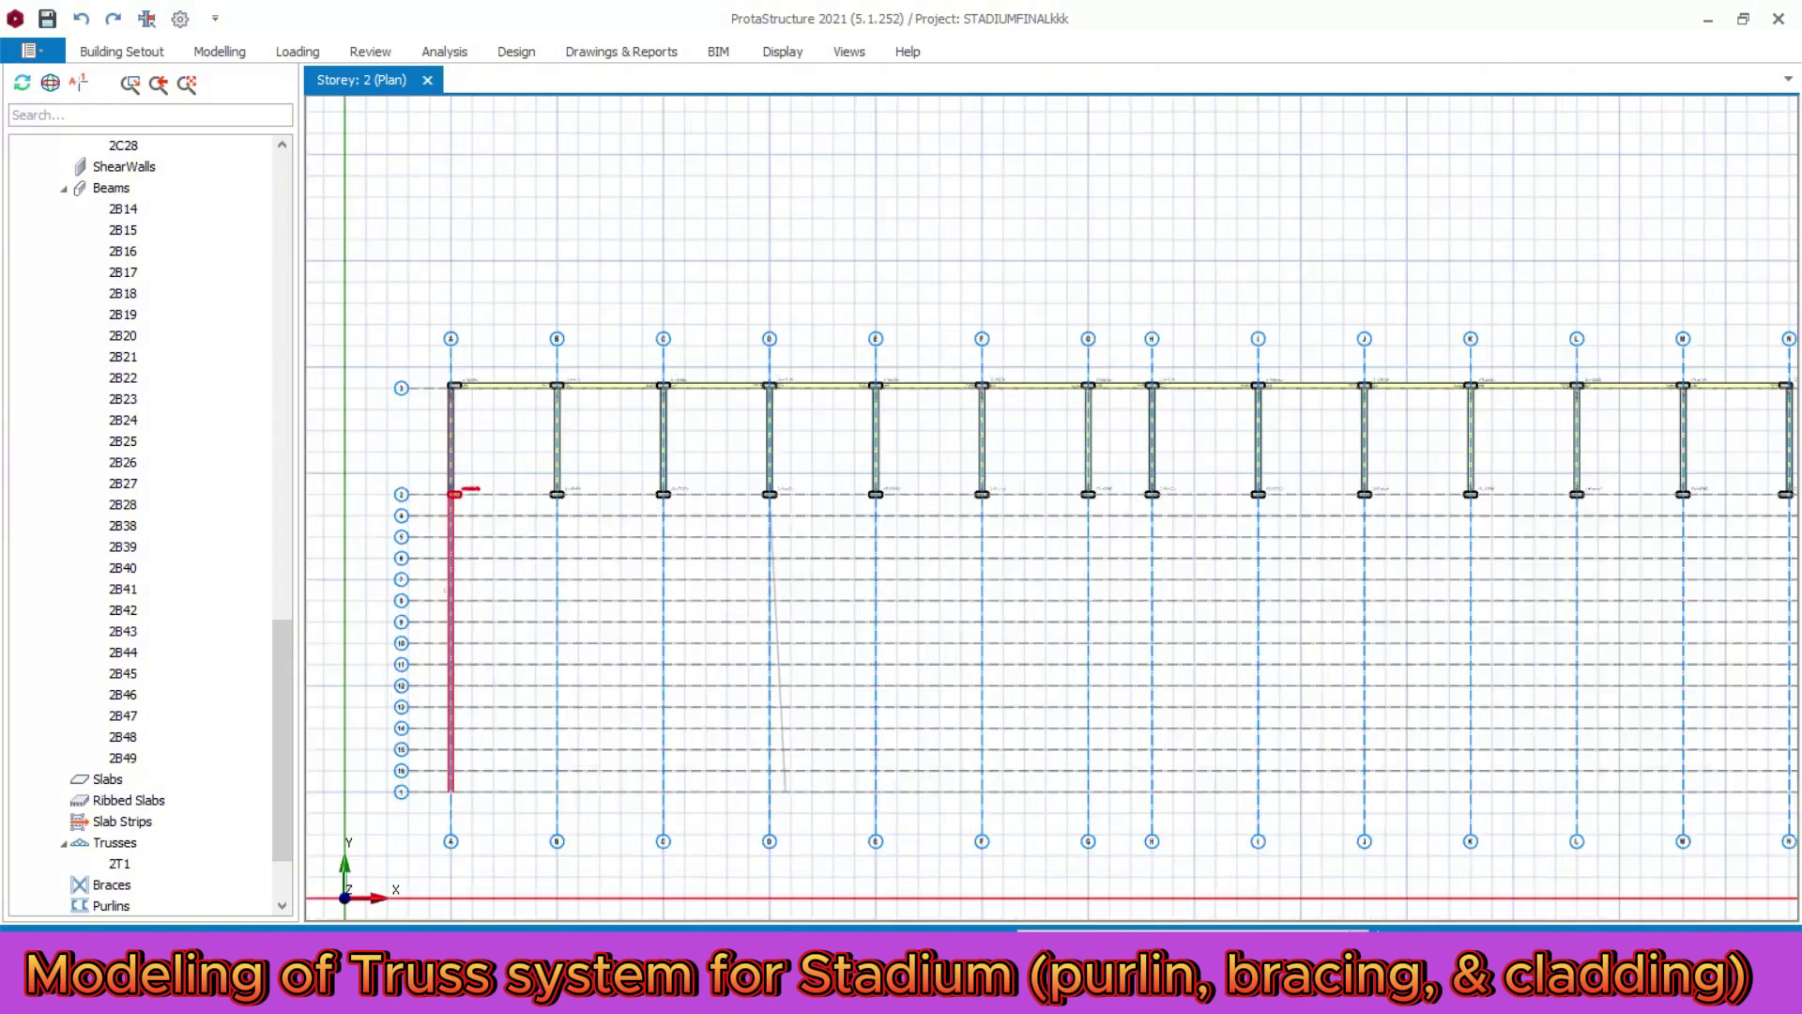
scroll(437, 501, "down", 2)
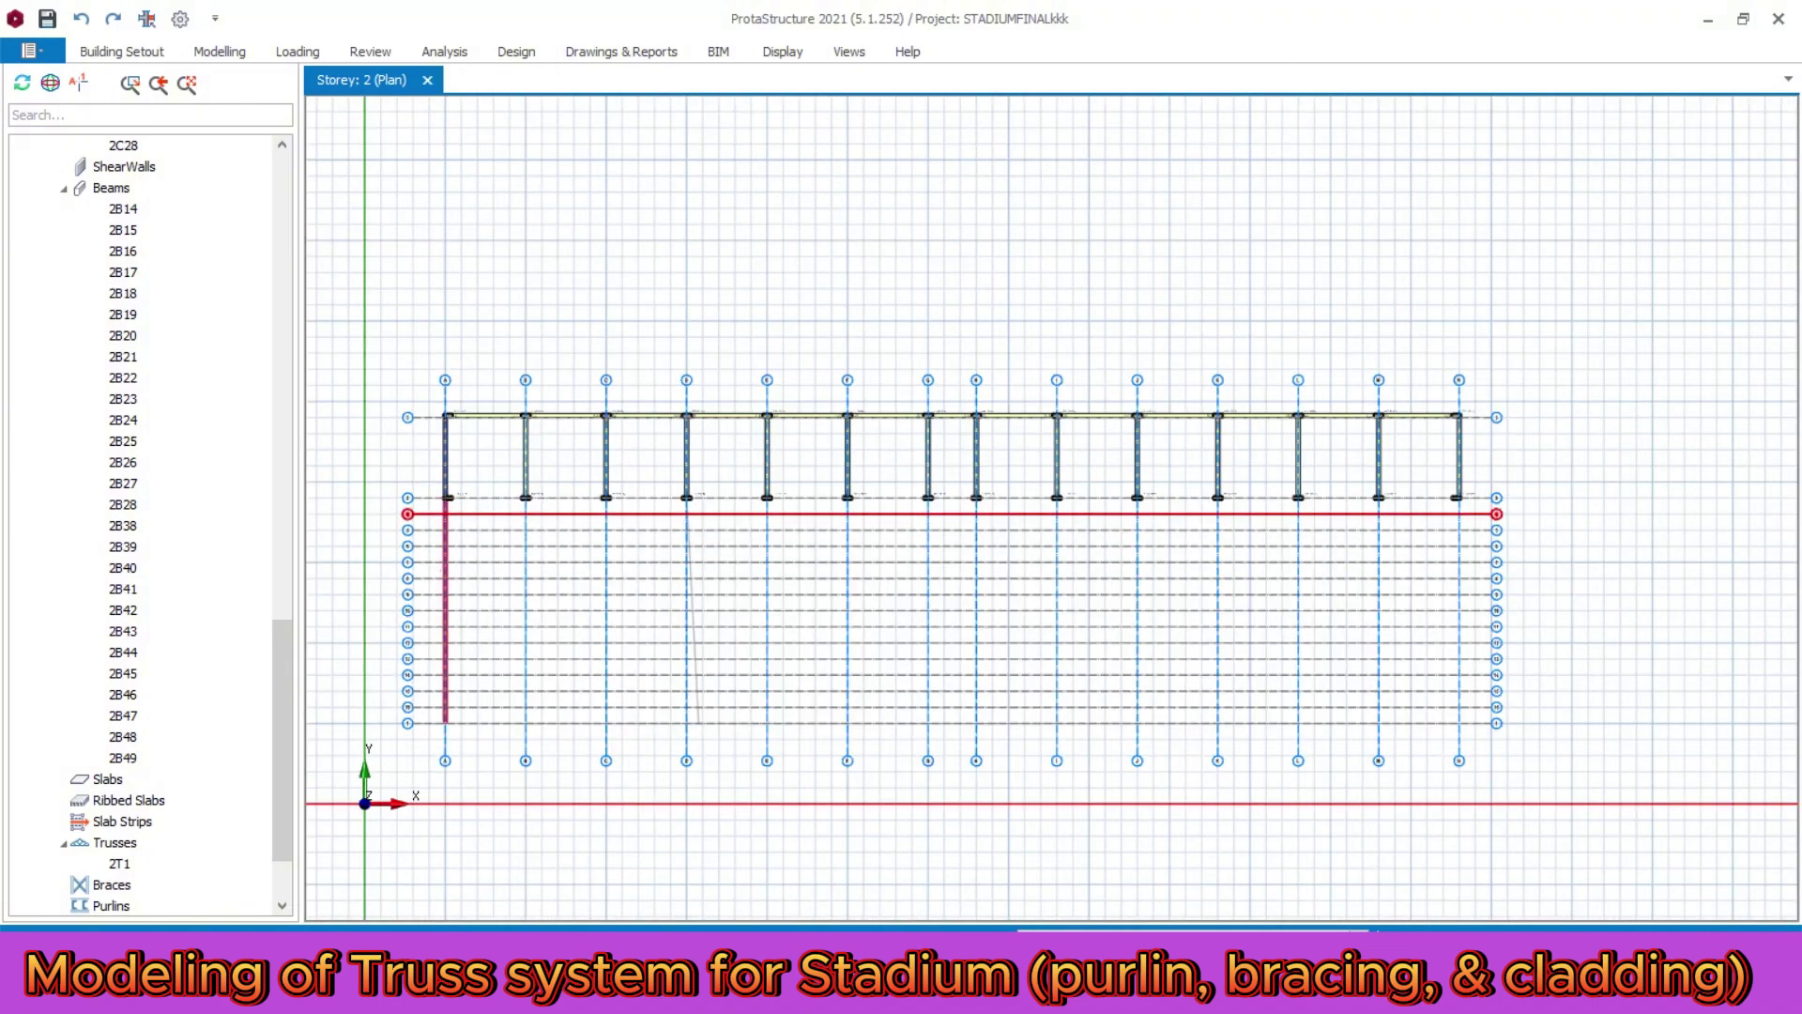
scroll(473, 431, "up", 4)
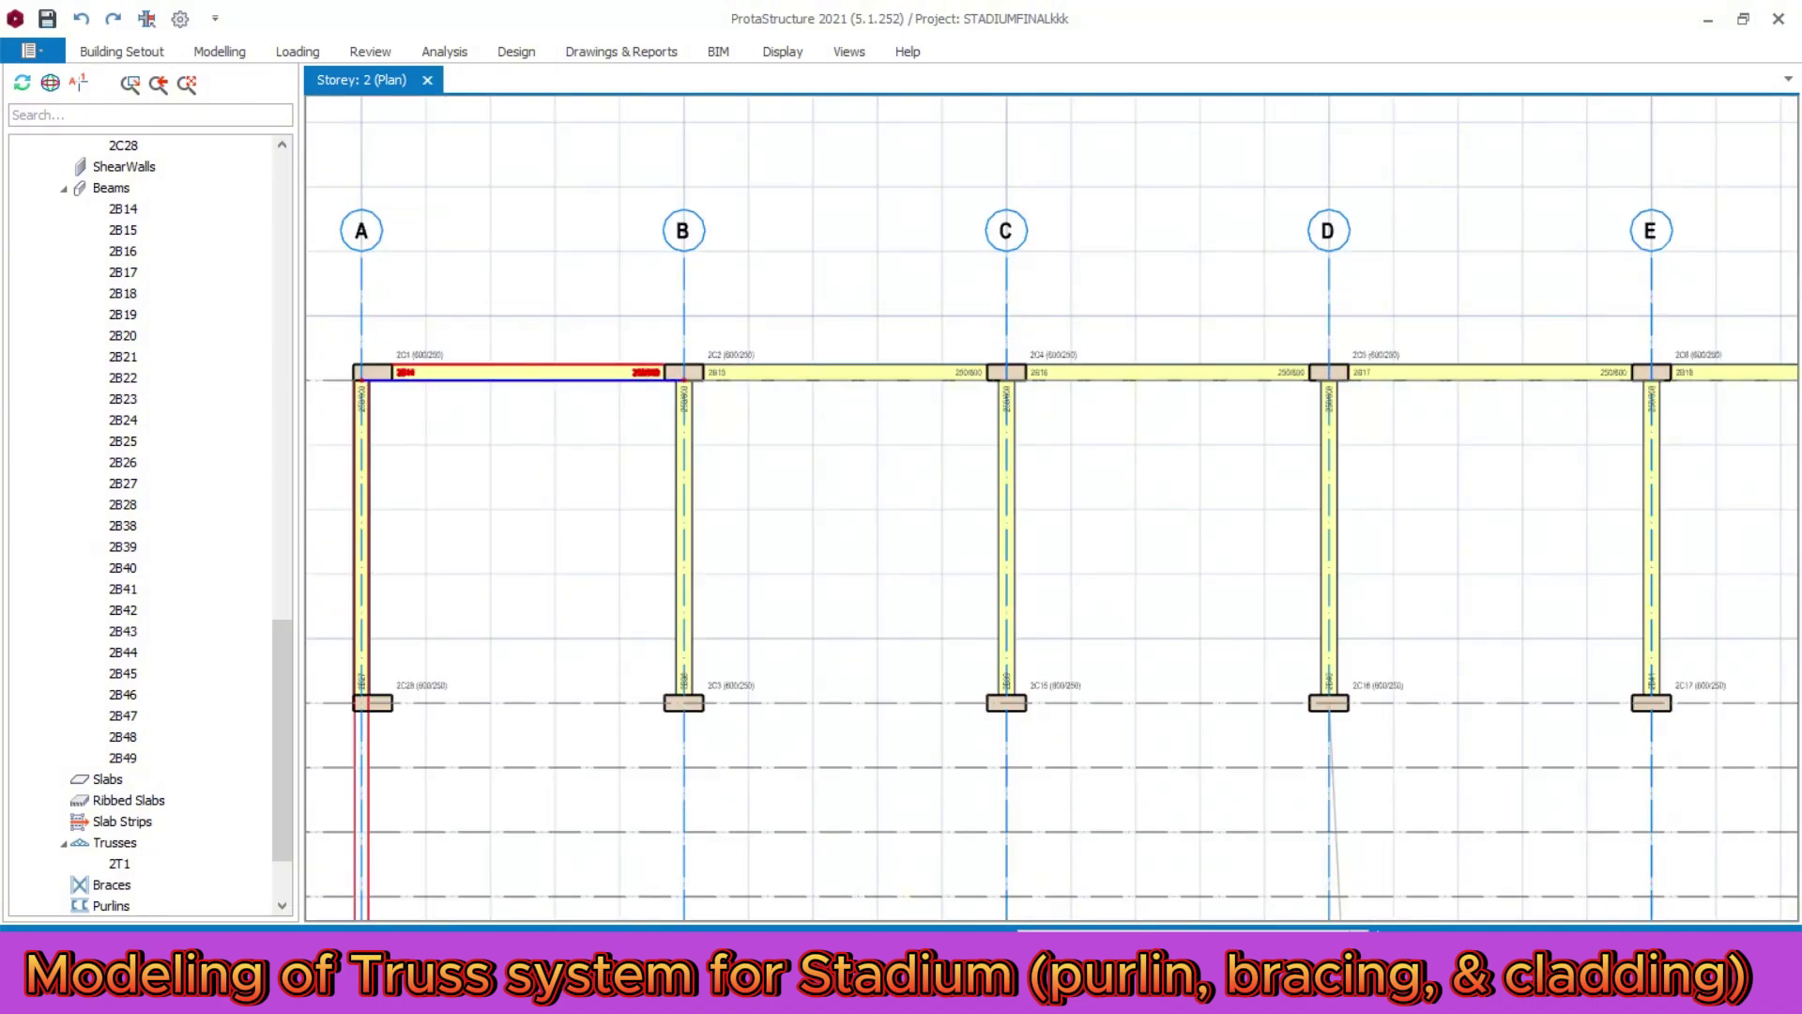
right_click(512, 373)
left_click(616, 59)
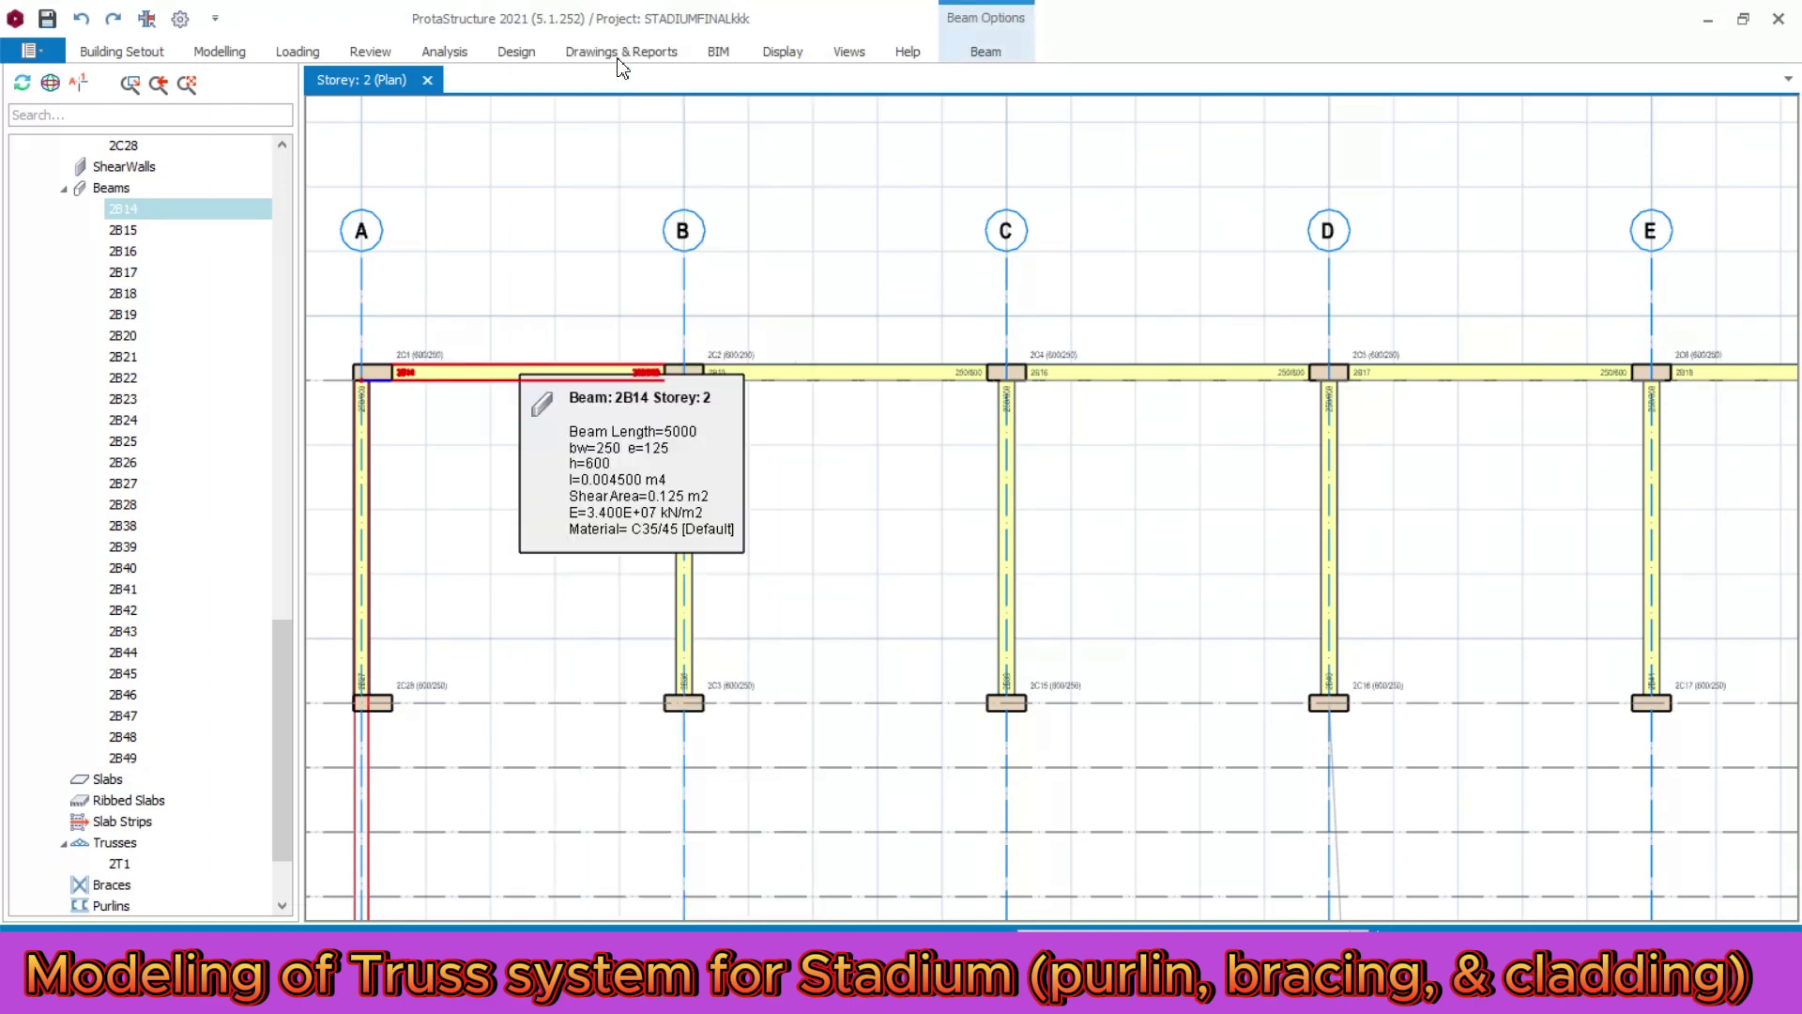
scroll(605, 247, "down", 3)
scroll(473, 519, "up", 5)
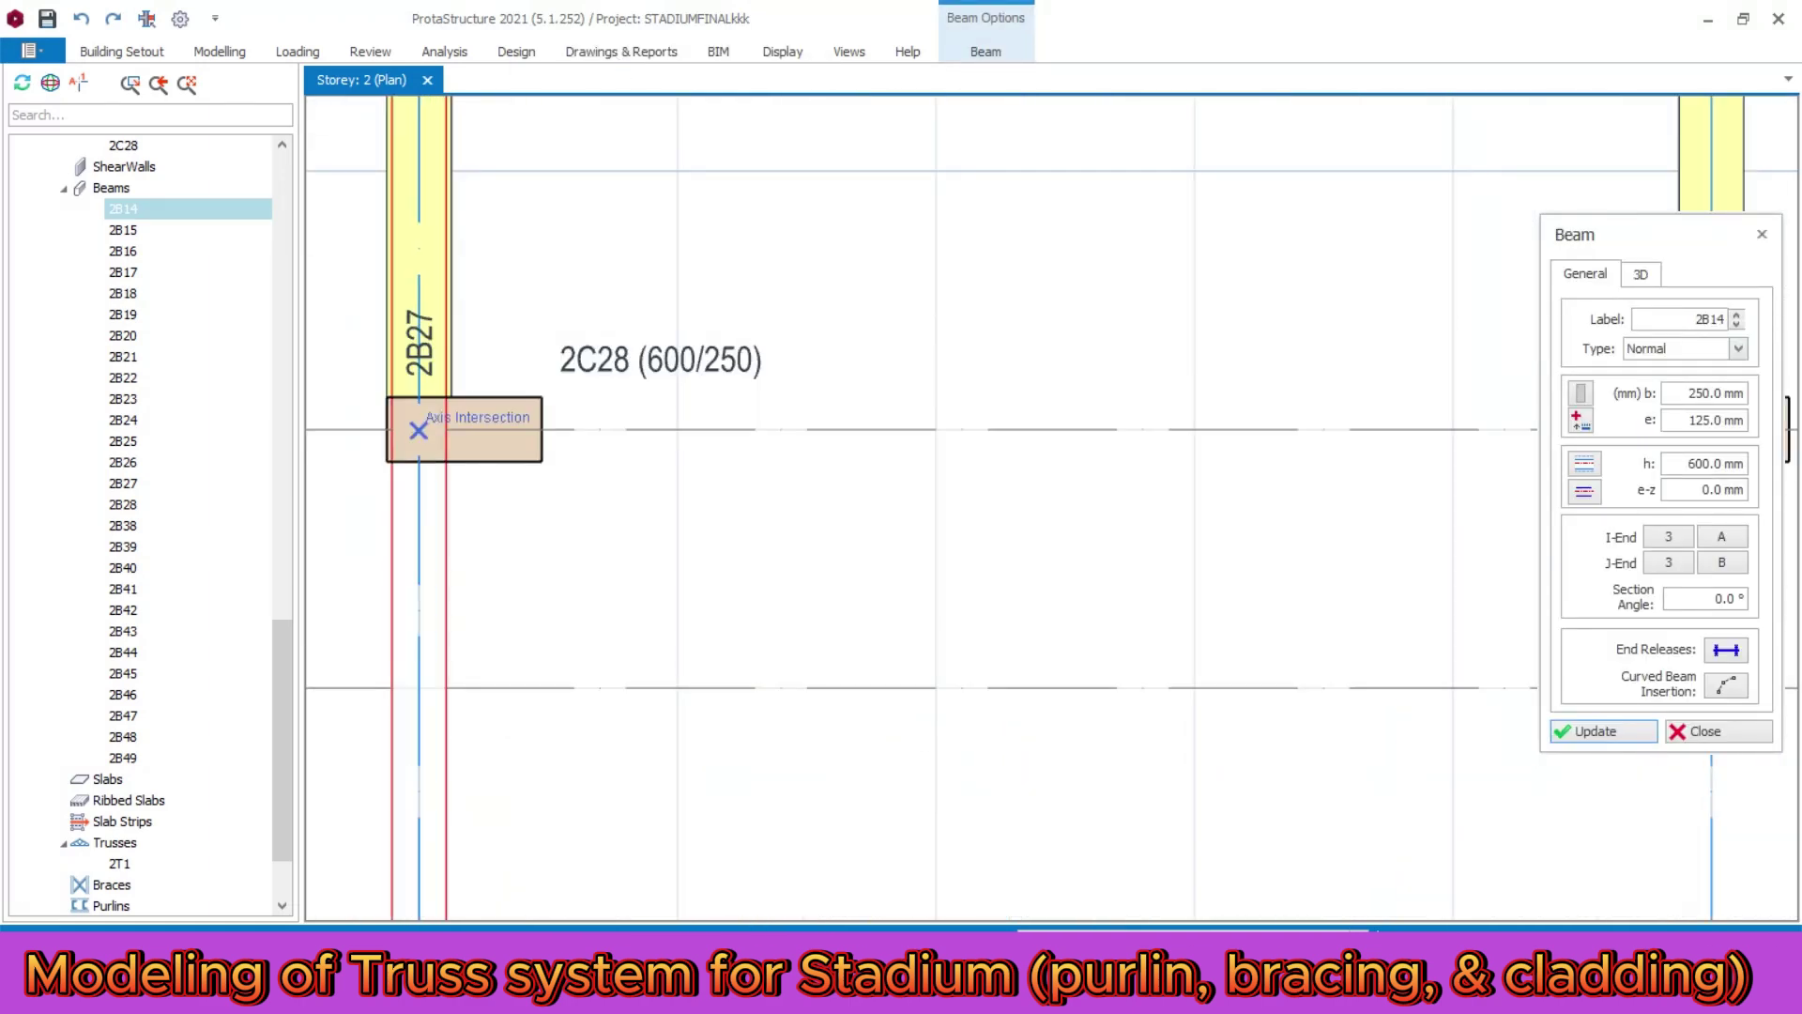
left_click(419, 430)
scroll(422, 442, "down", 3)
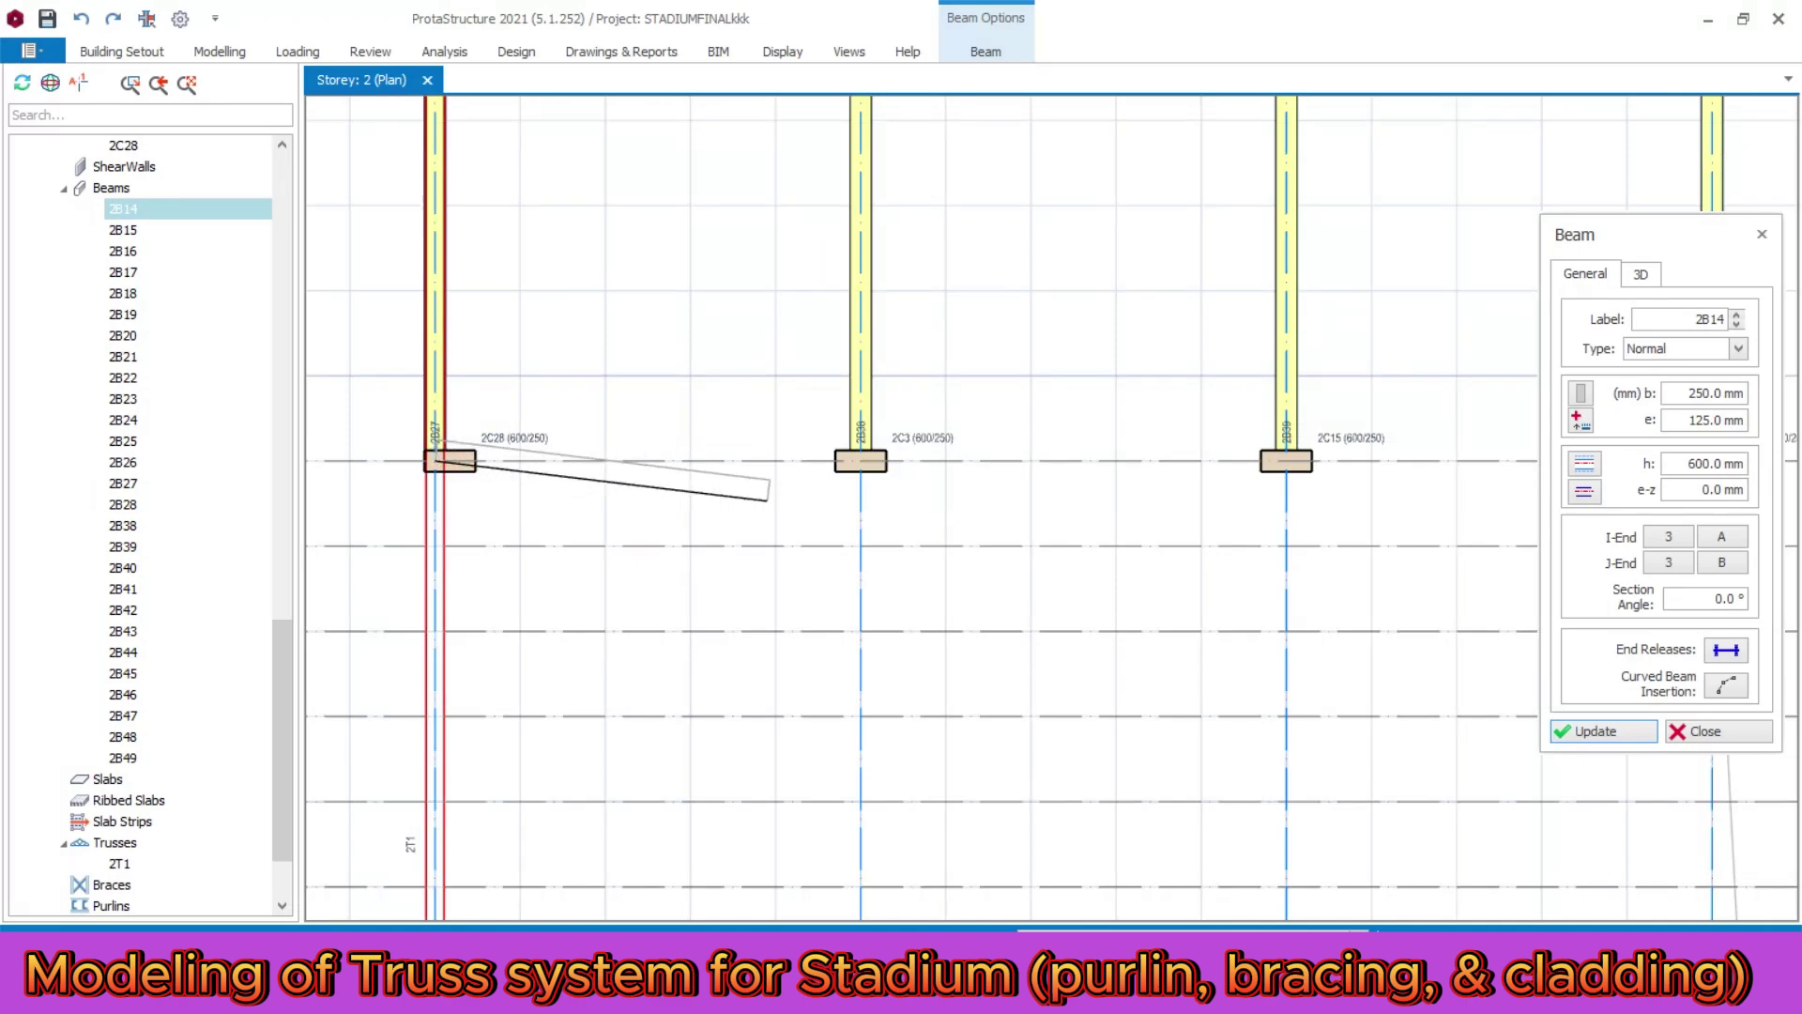
scroll(915, 455, "up", 3)
left_click(939, 478)
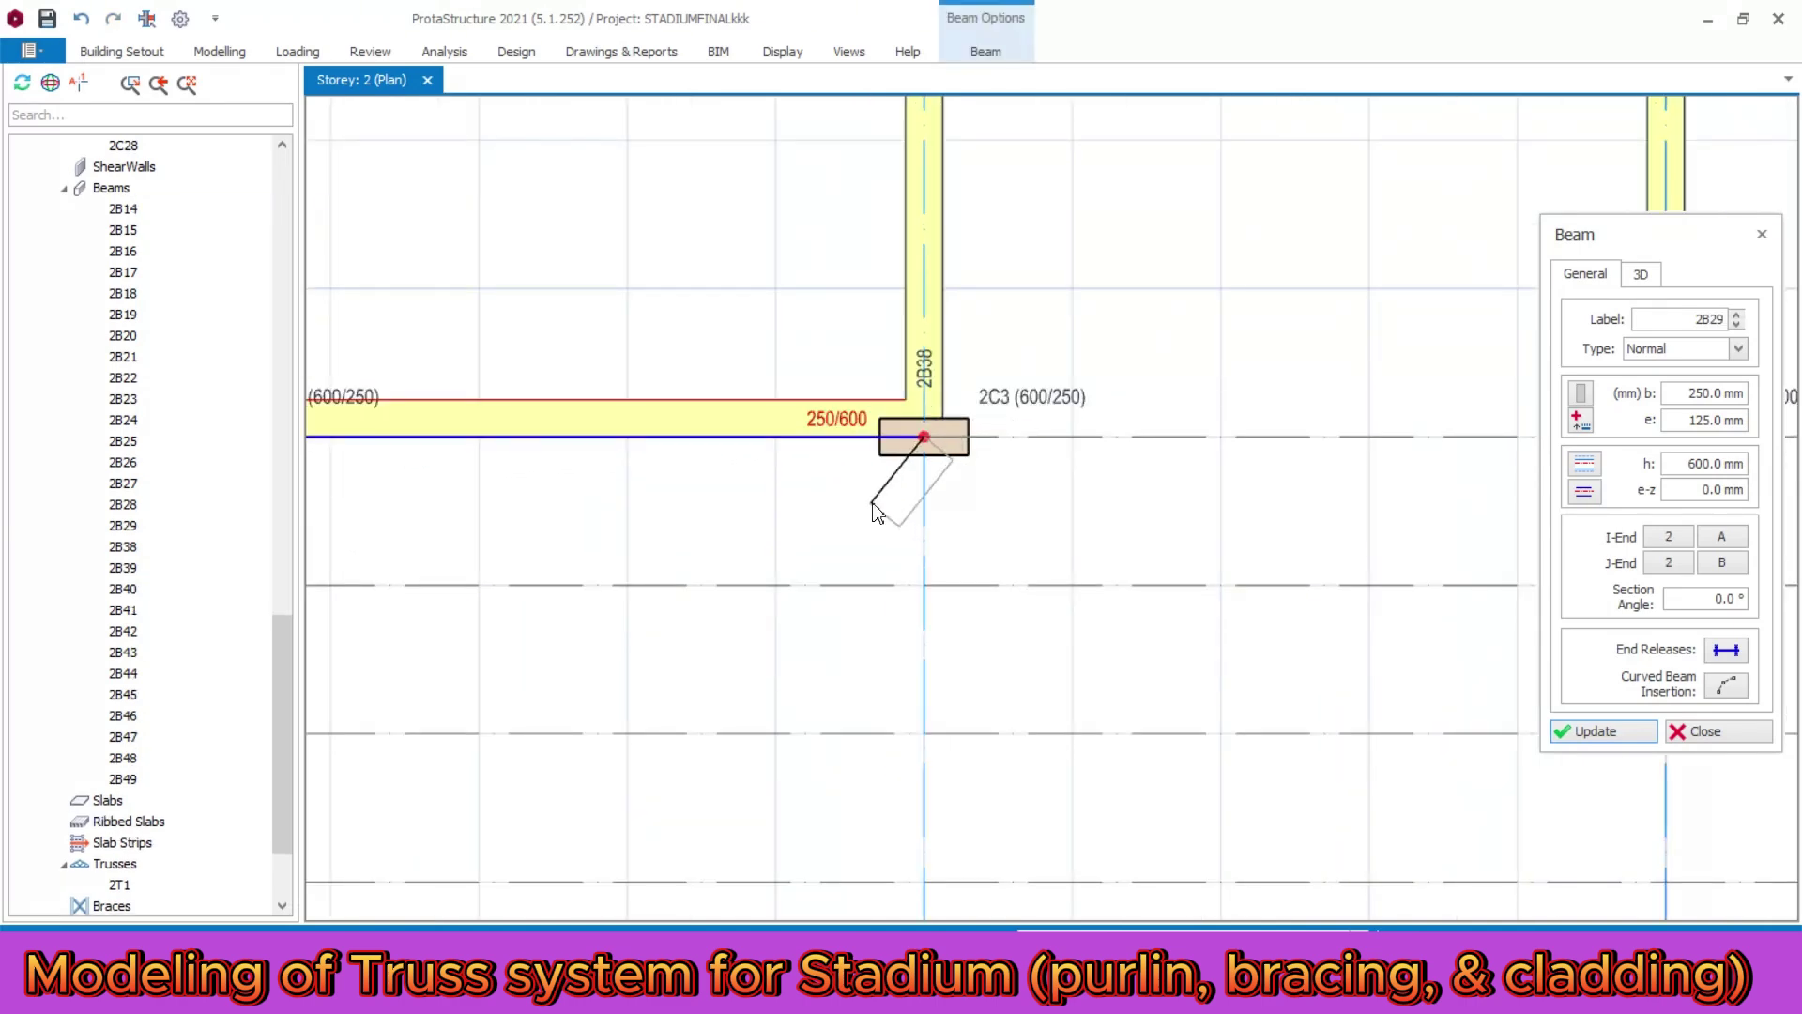
scroll(787, 406, "down", 3)
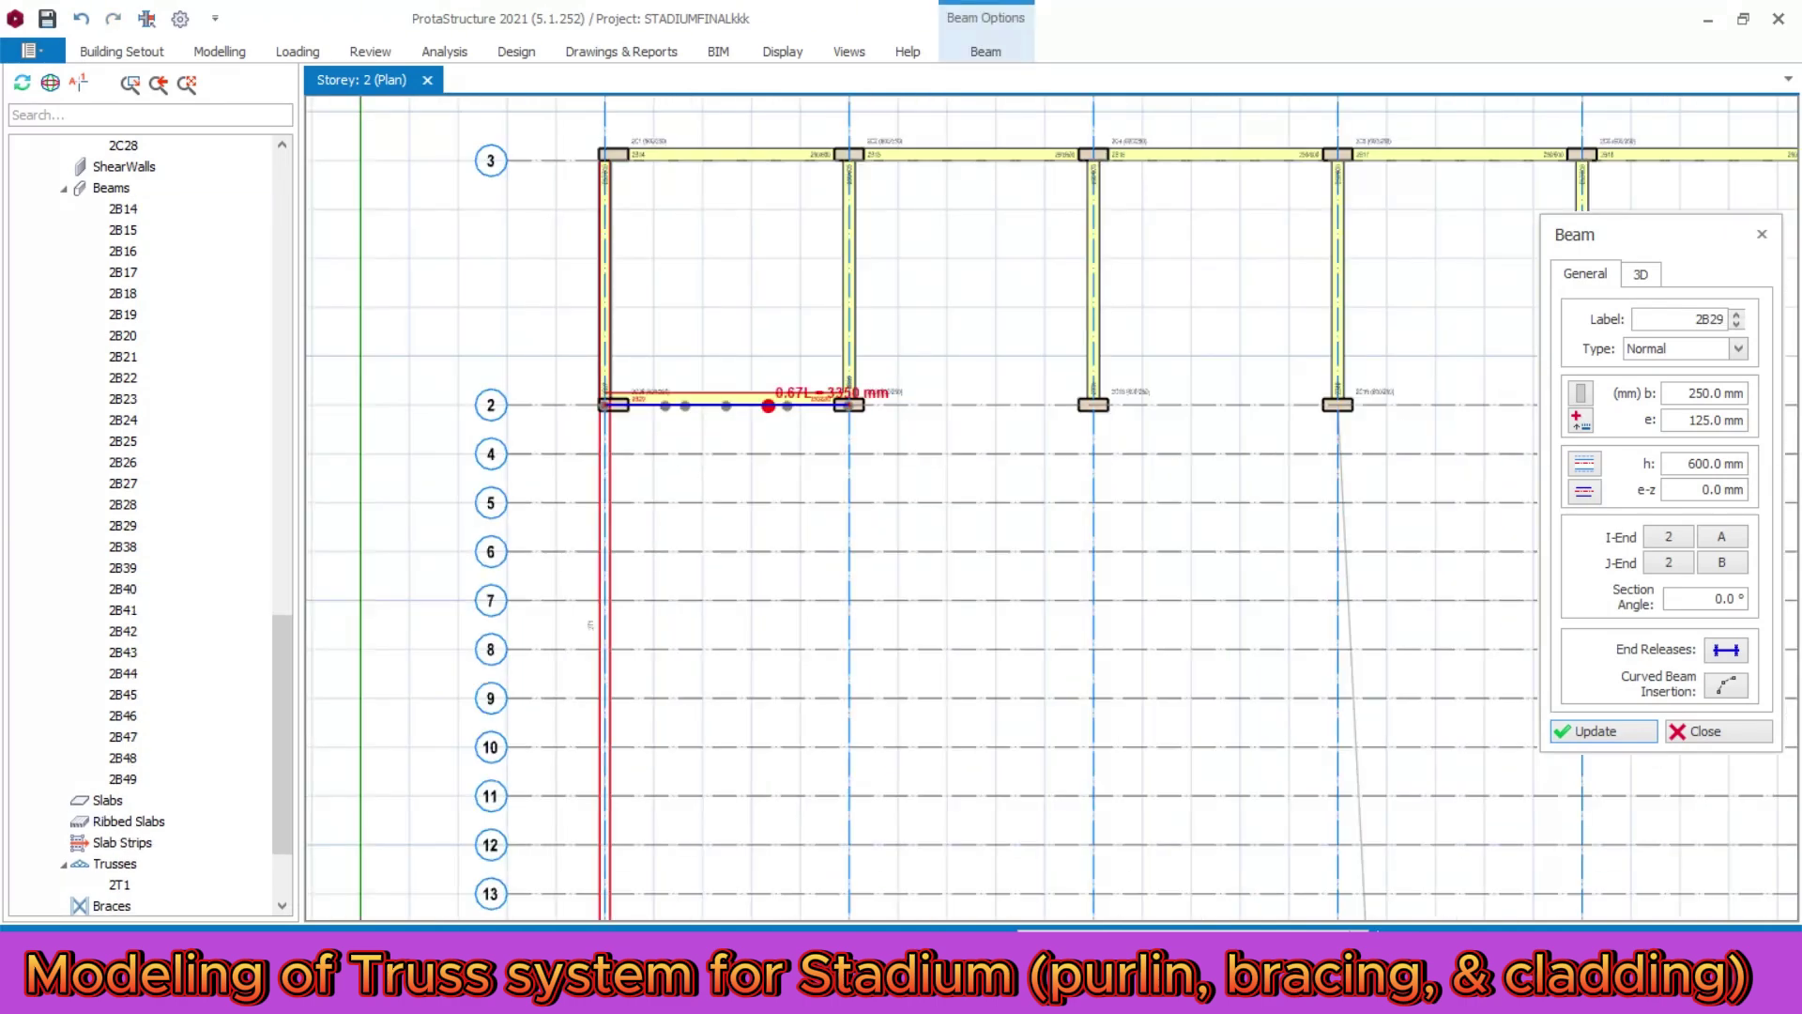
key("Escape")
- Centre the axis 2 beam between axes A and B on its axis line, with an eccentricity e of 0 mm
scroll(727, 407, "up", 3)
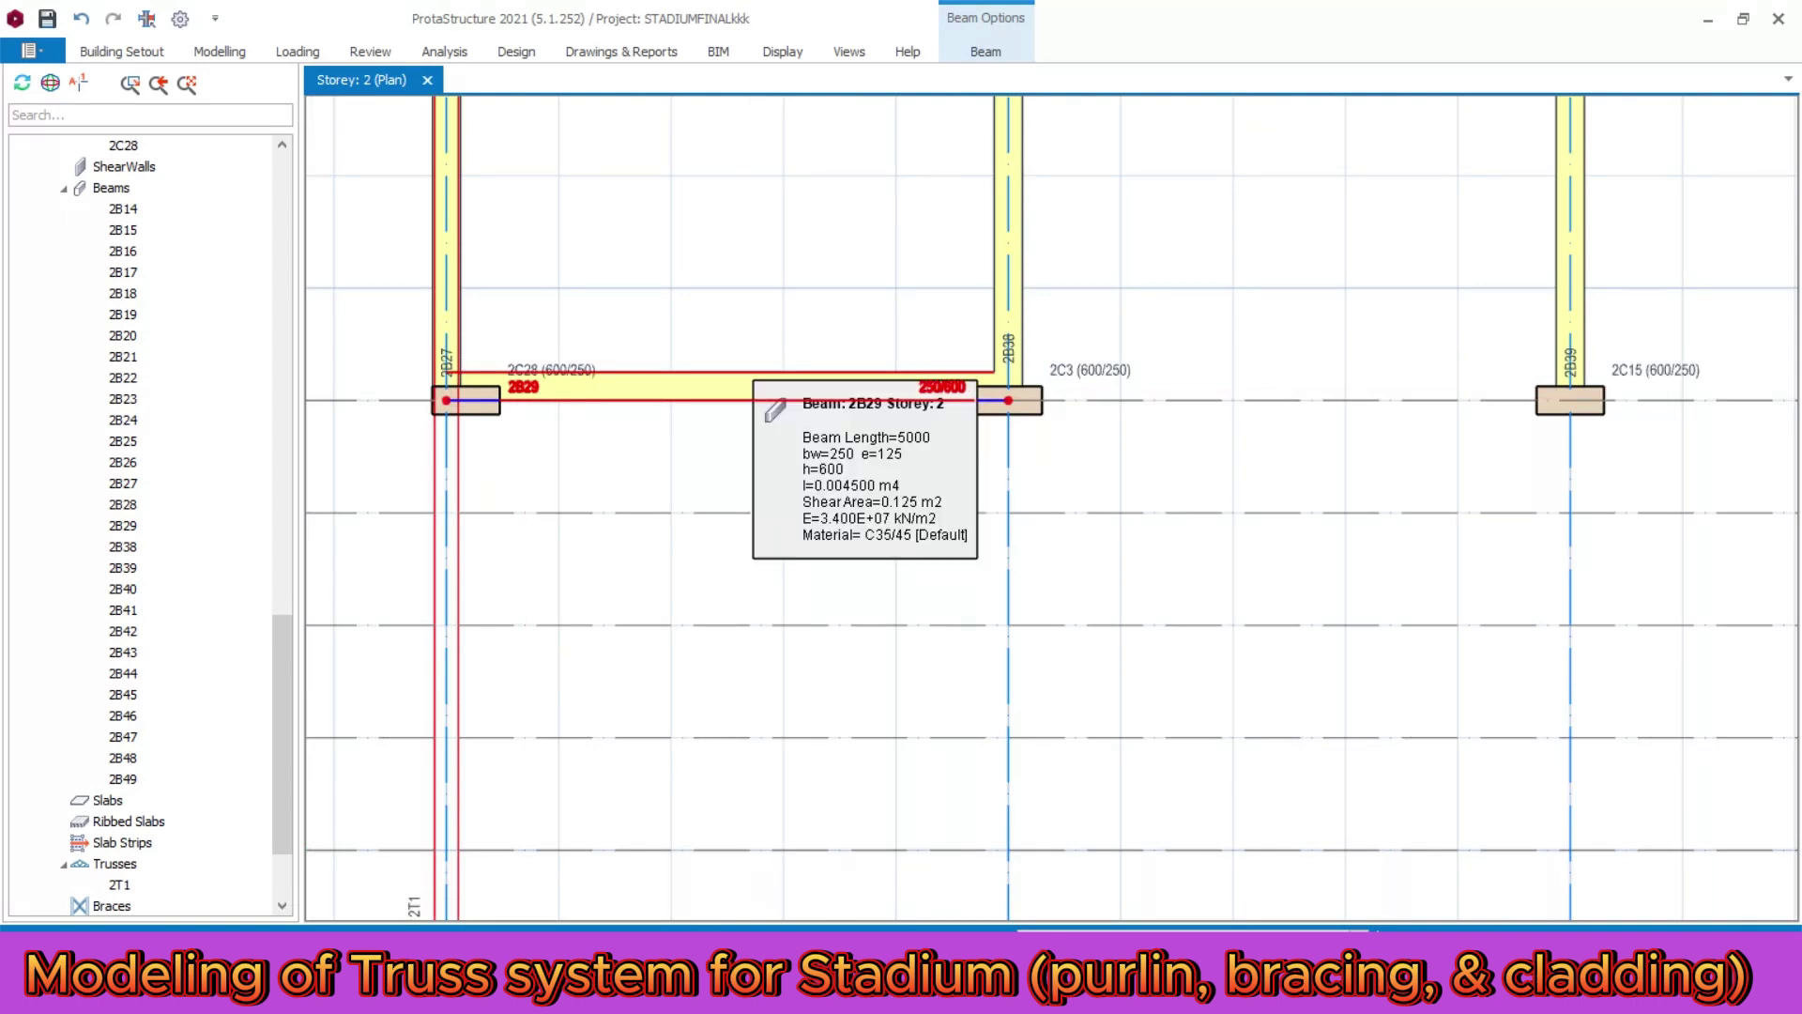
key("Down")
key("Down")
key("Down")
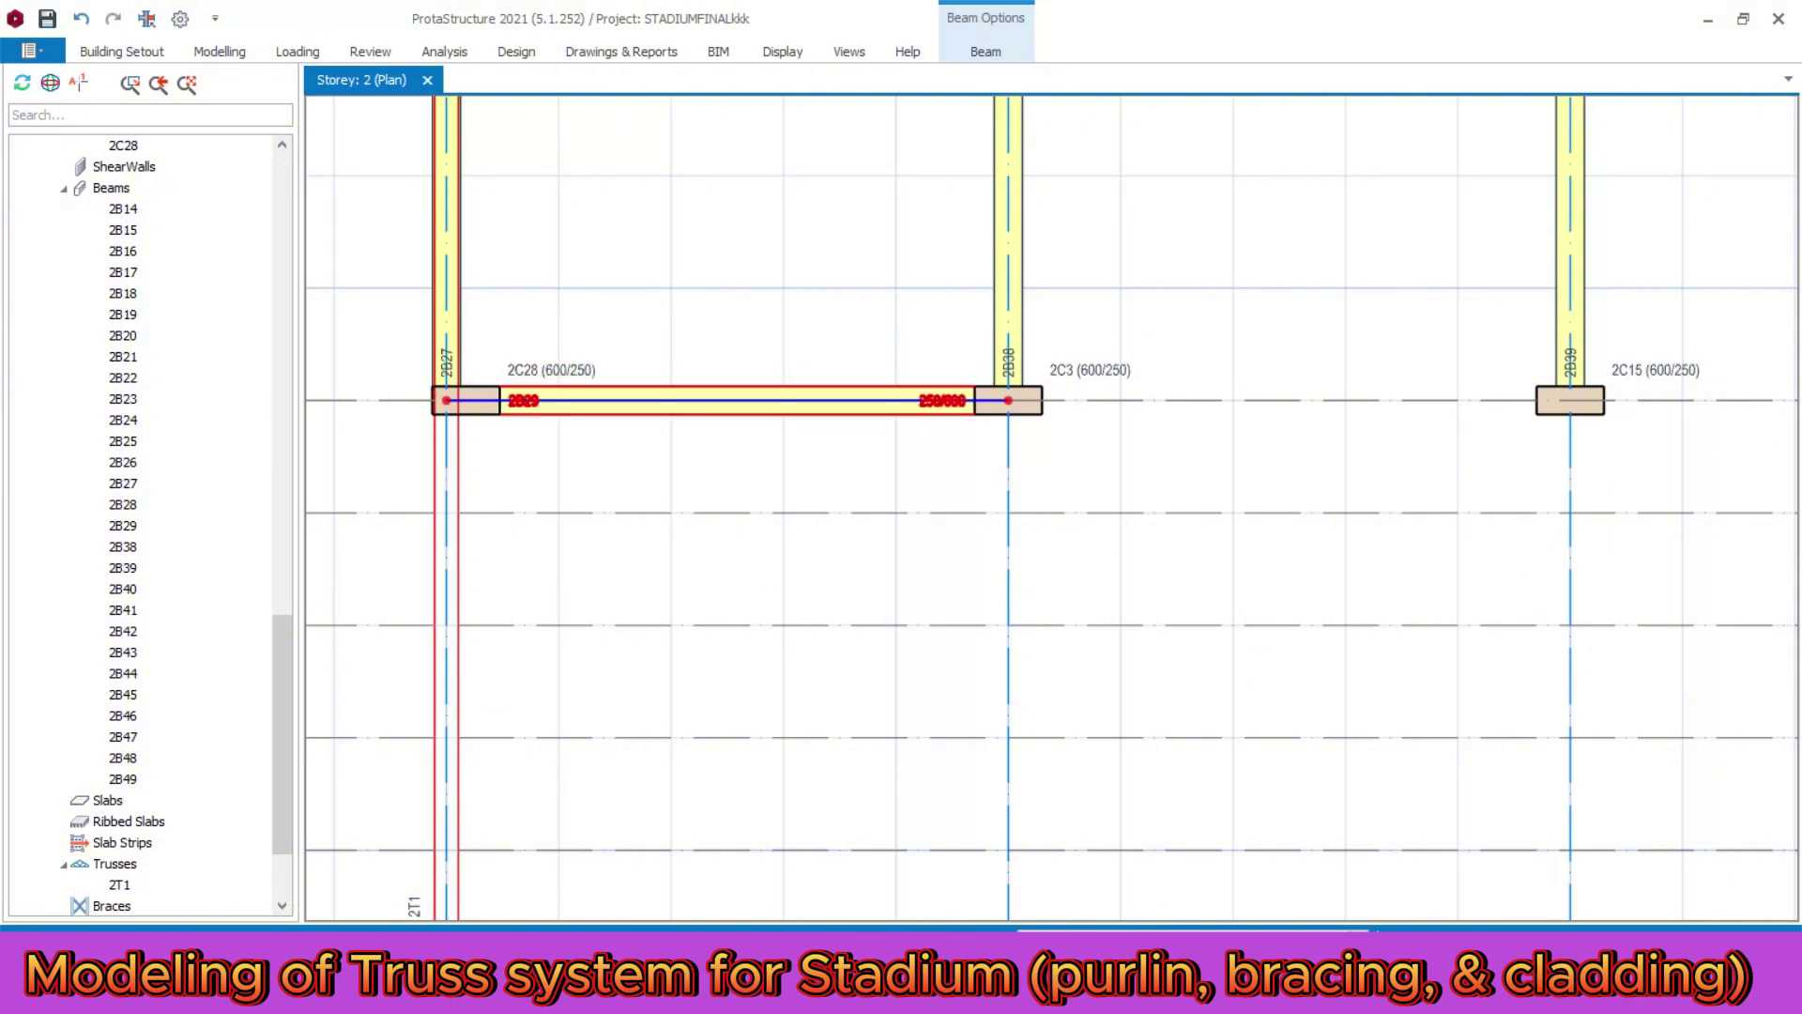
key("Escape")
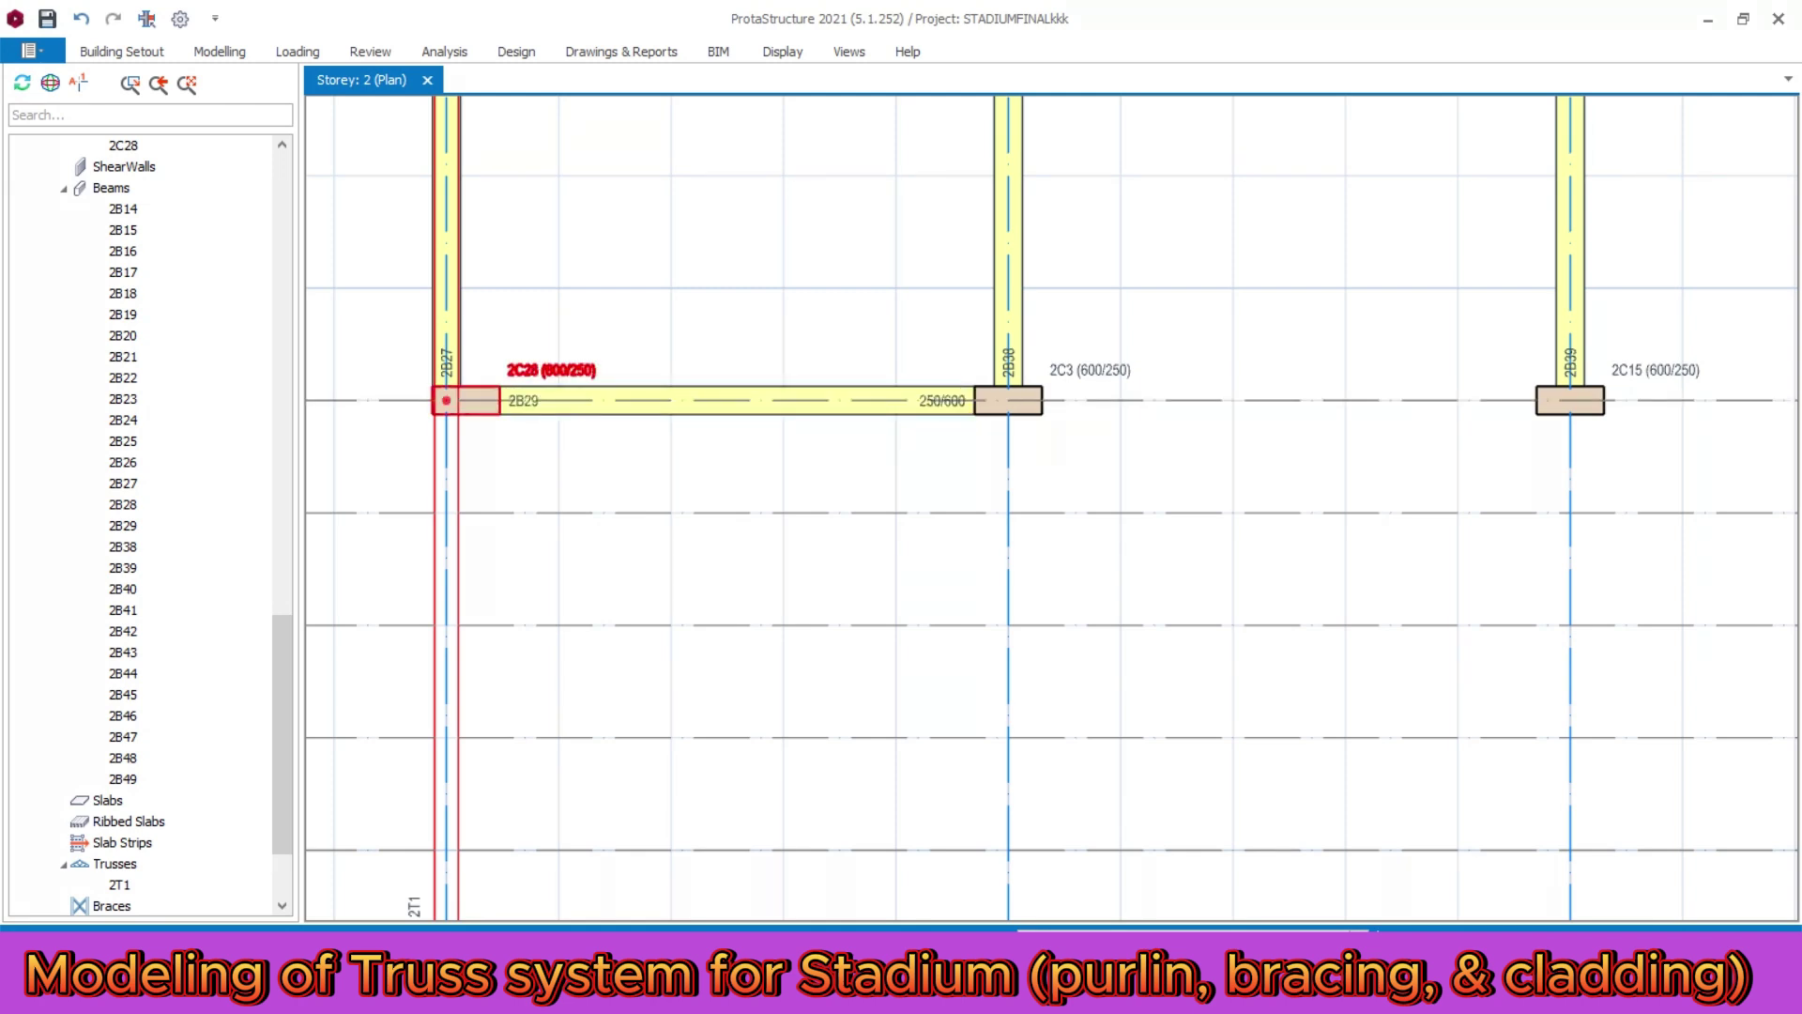
- Open storey 2 in 3D and inspect how the axis 2 beam between A and B meets the extended columns
scroll(188, 300, "up", 17)
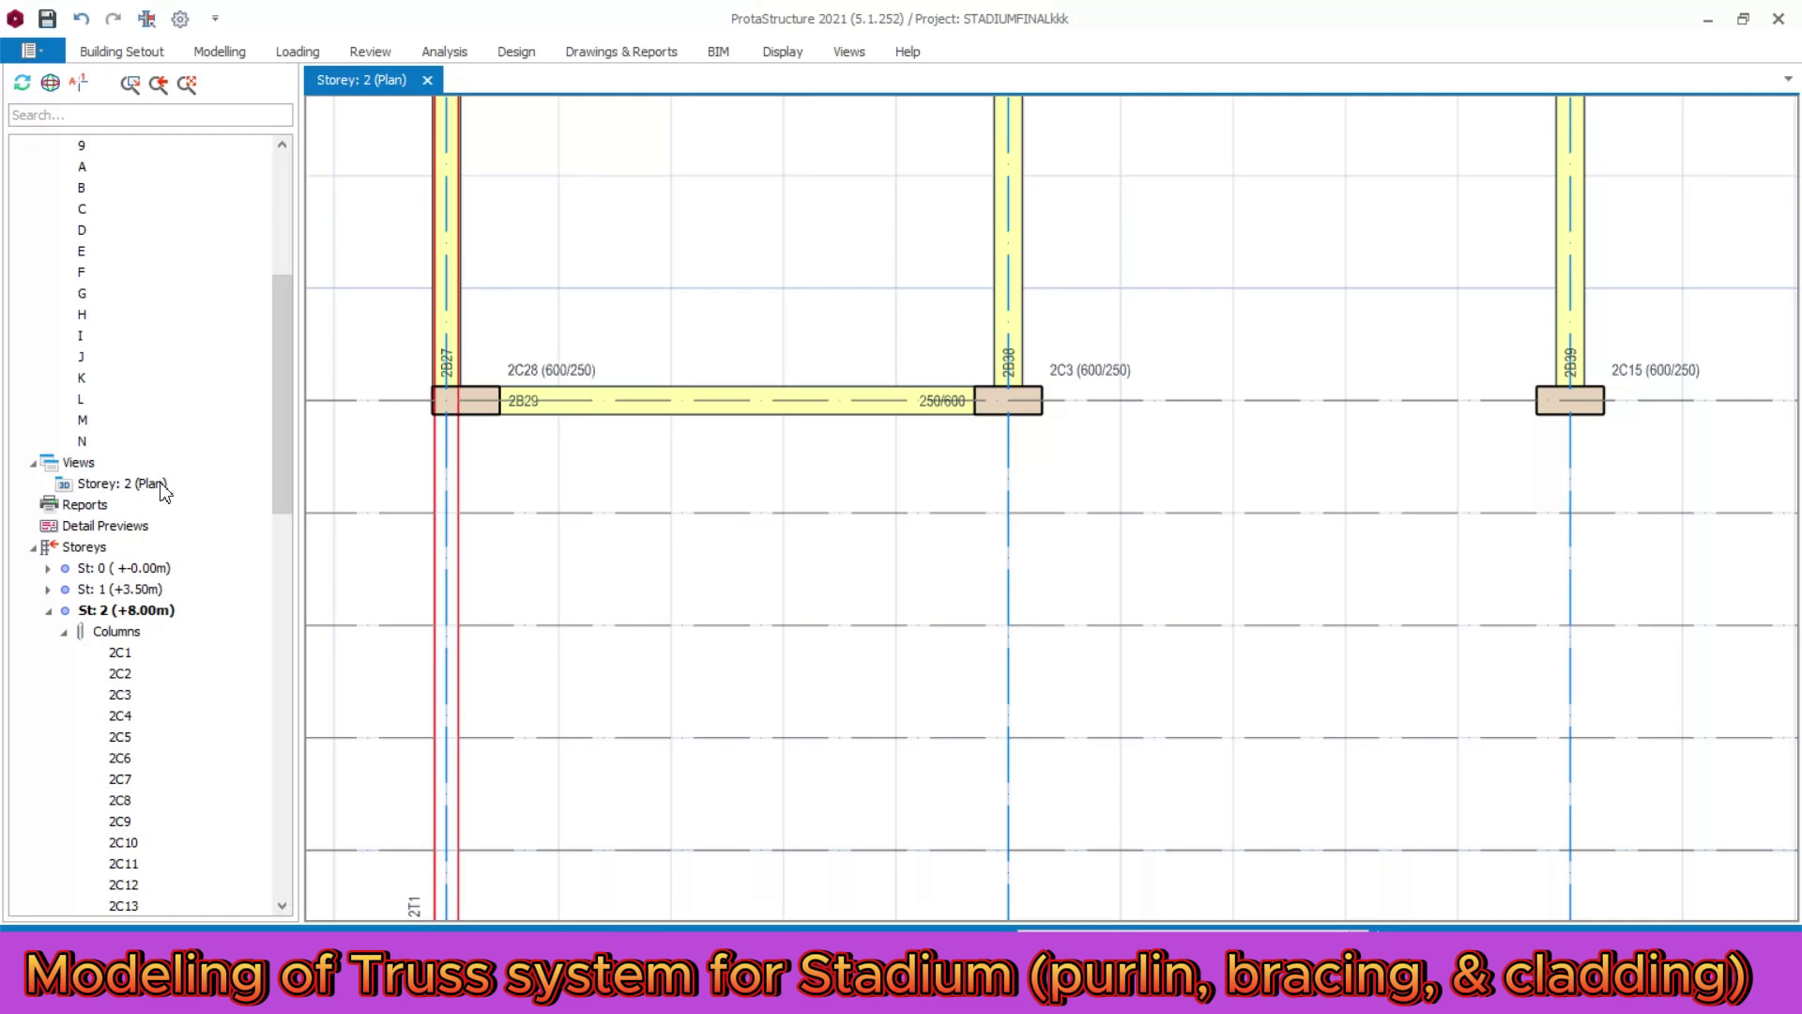
right_click(164, 488)
left_click(252, 495)
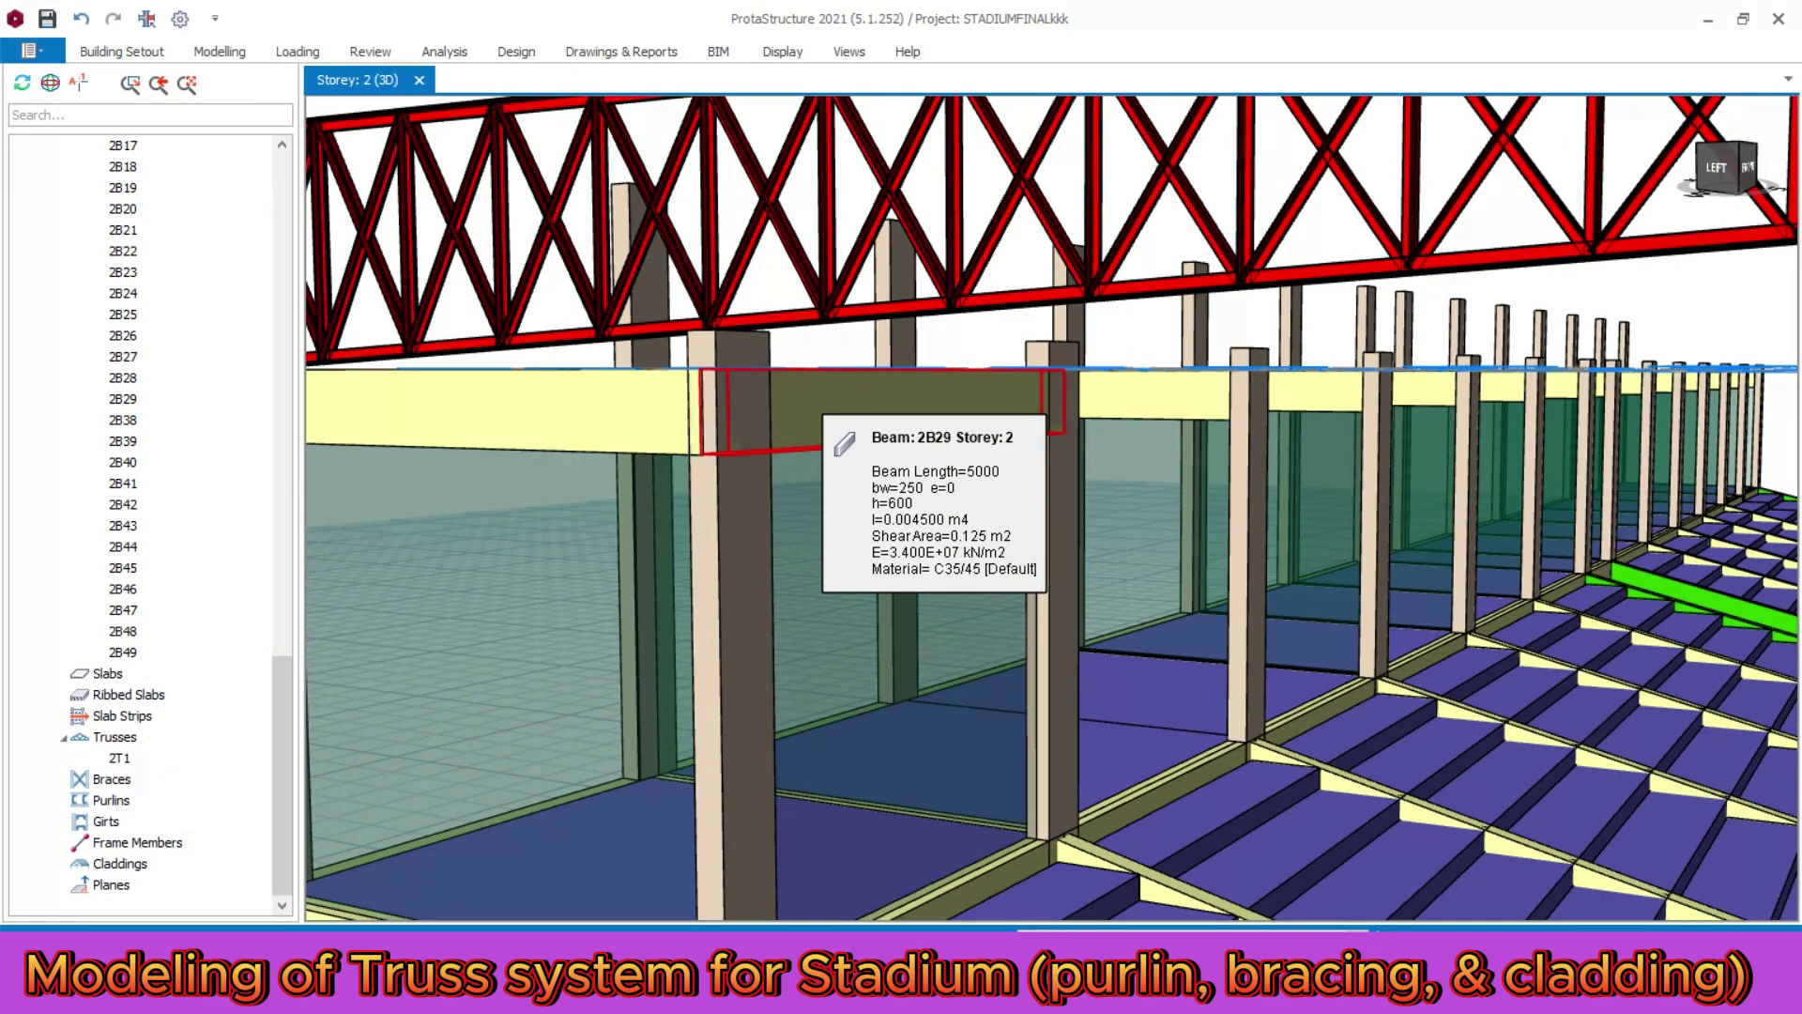
scroll(823, 409, "up", 1)
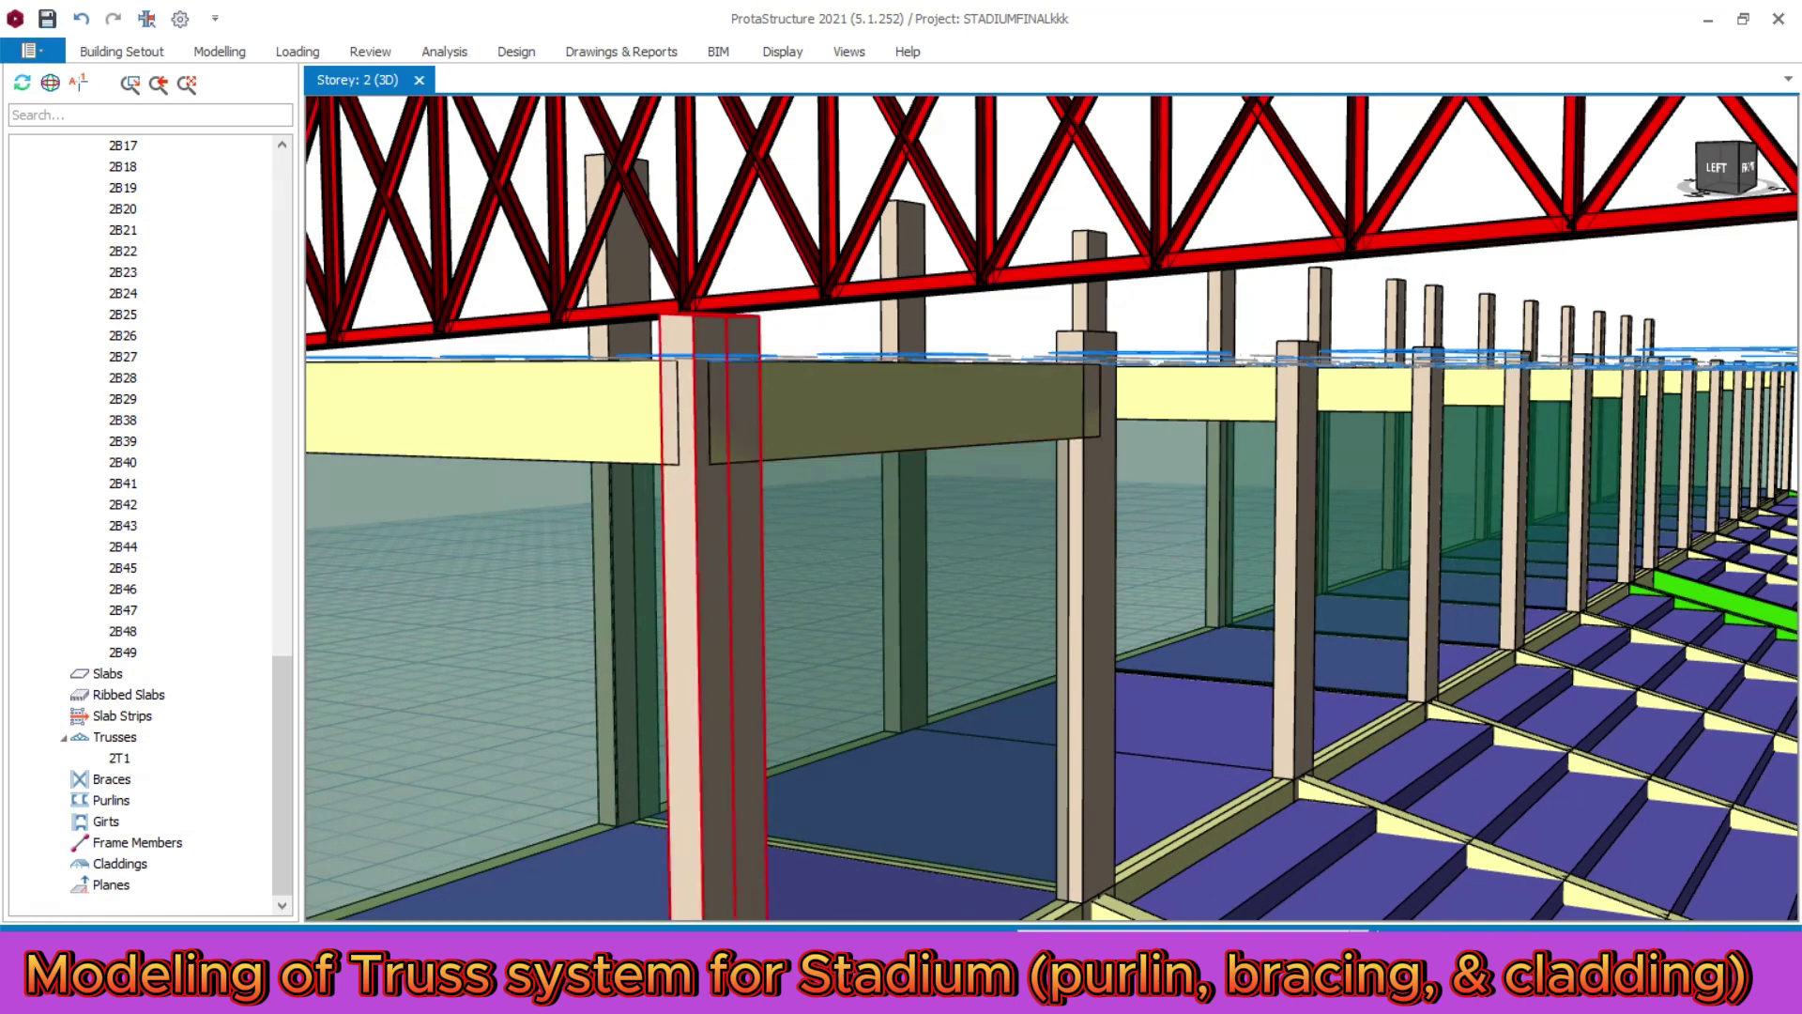
mouse_move(737, 328)
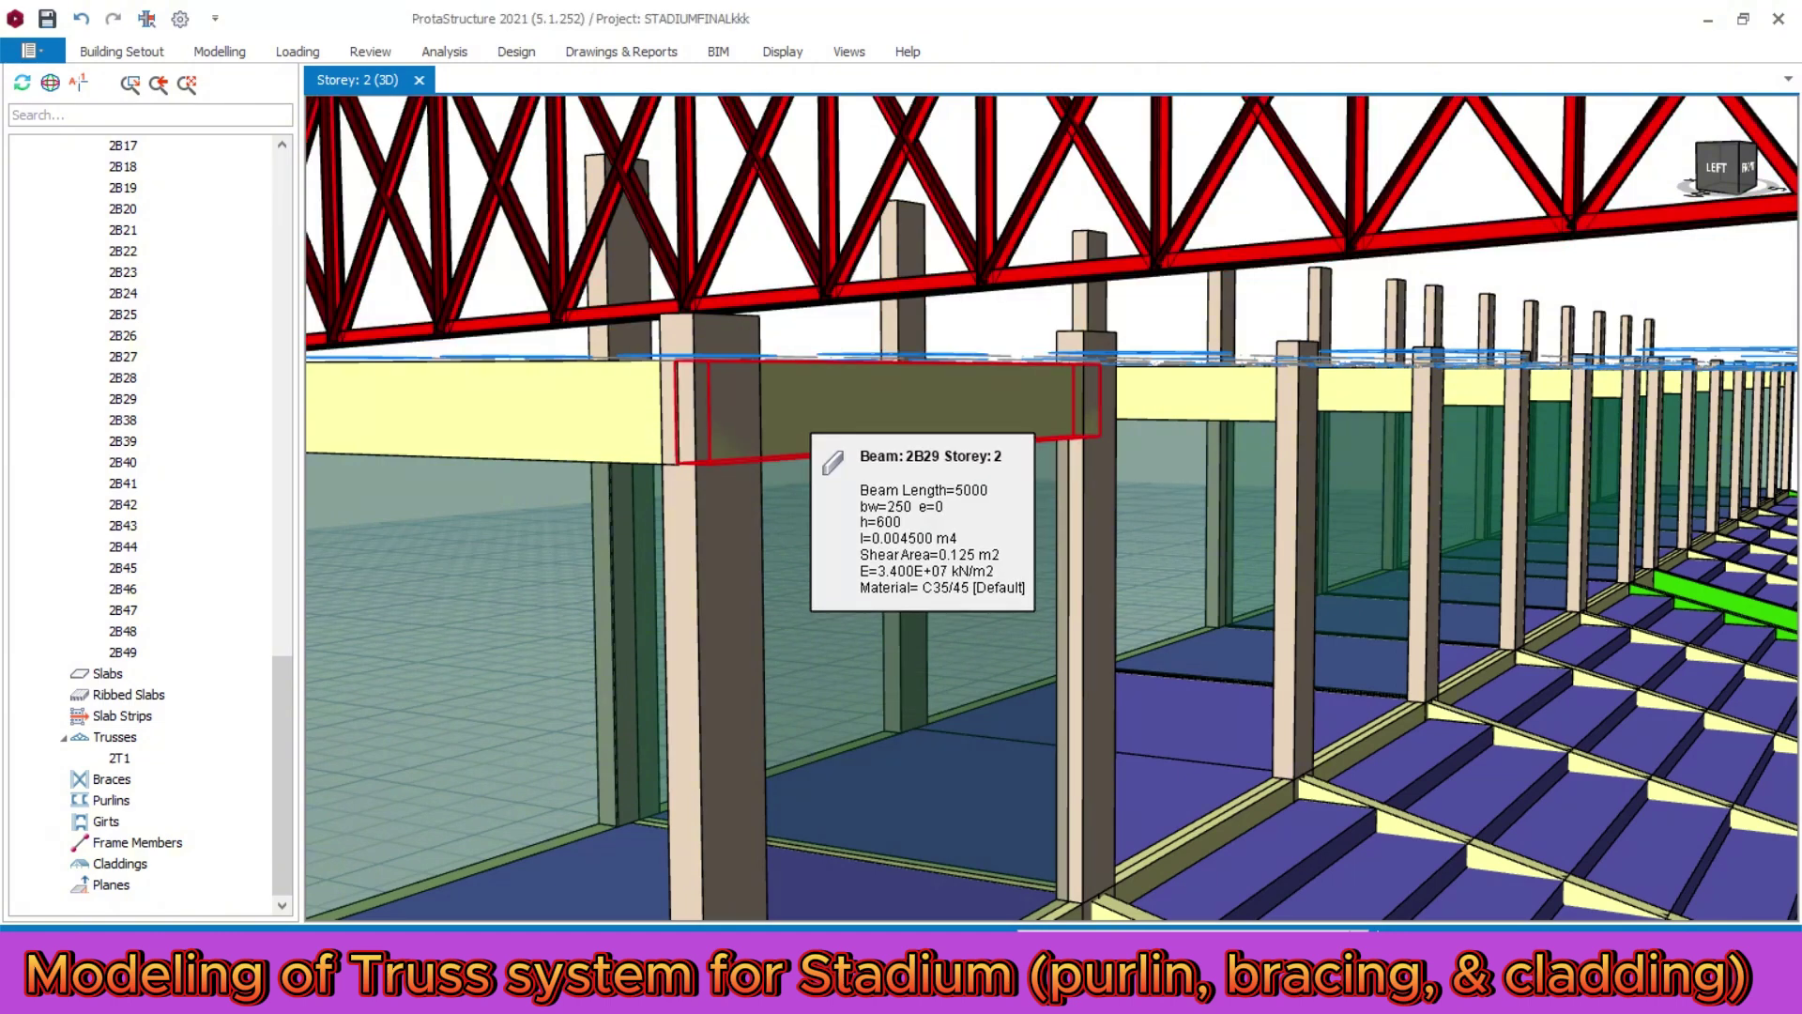
- Raise the axis 2 beam between axes A and B by setting both delZ-I and delZ-J to 270 mm
double_click(807, 428)
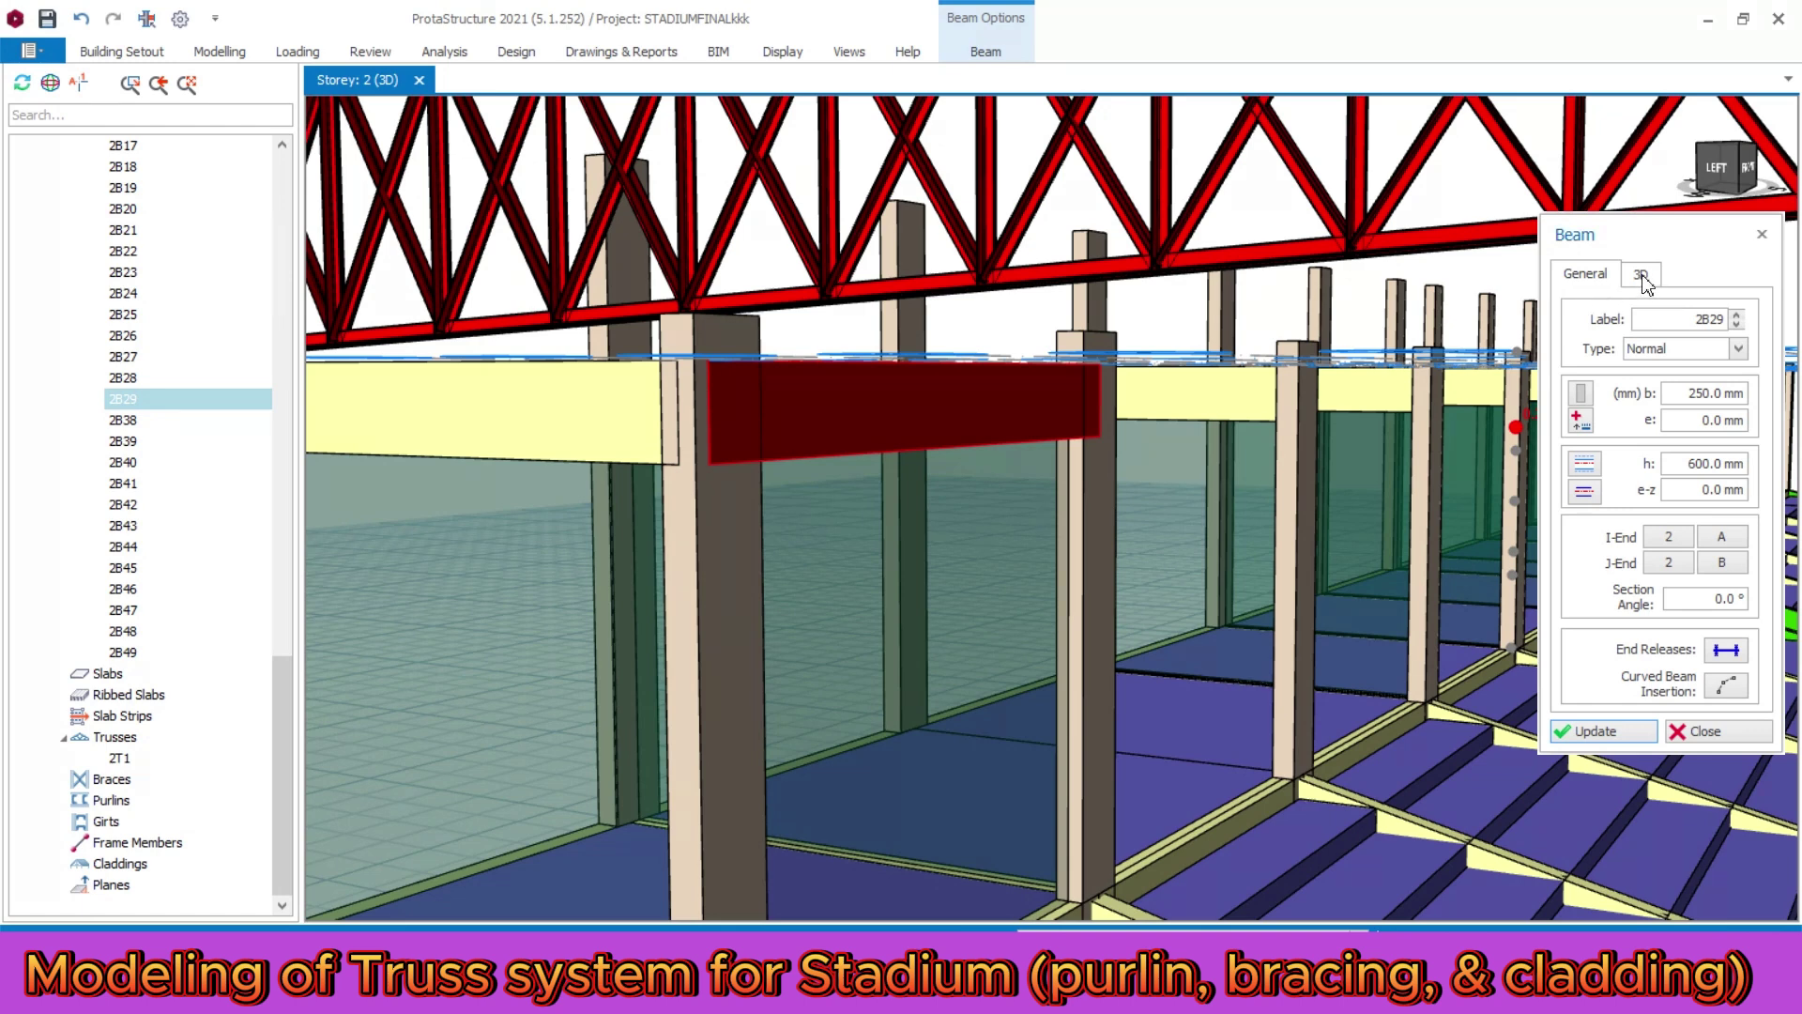
left_click(1643, 274)
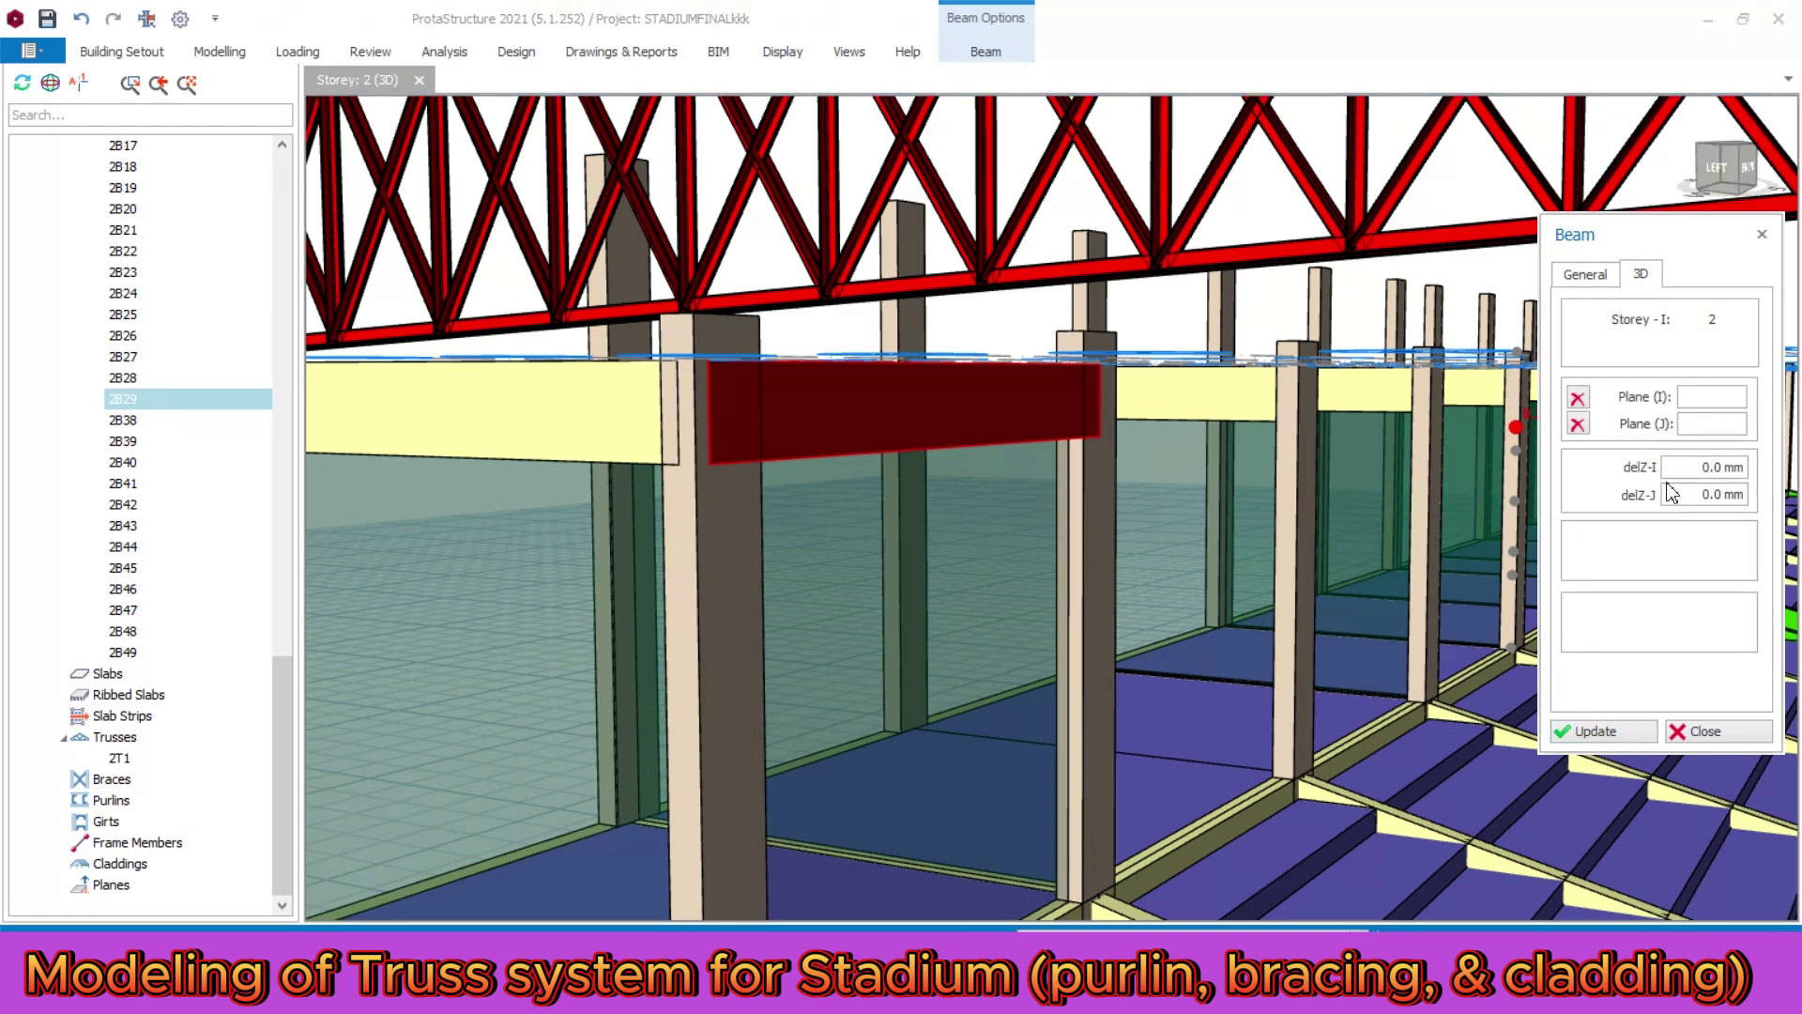
left_click_drag(1706, 470, 1724, 471)
left_click(1623, 737)
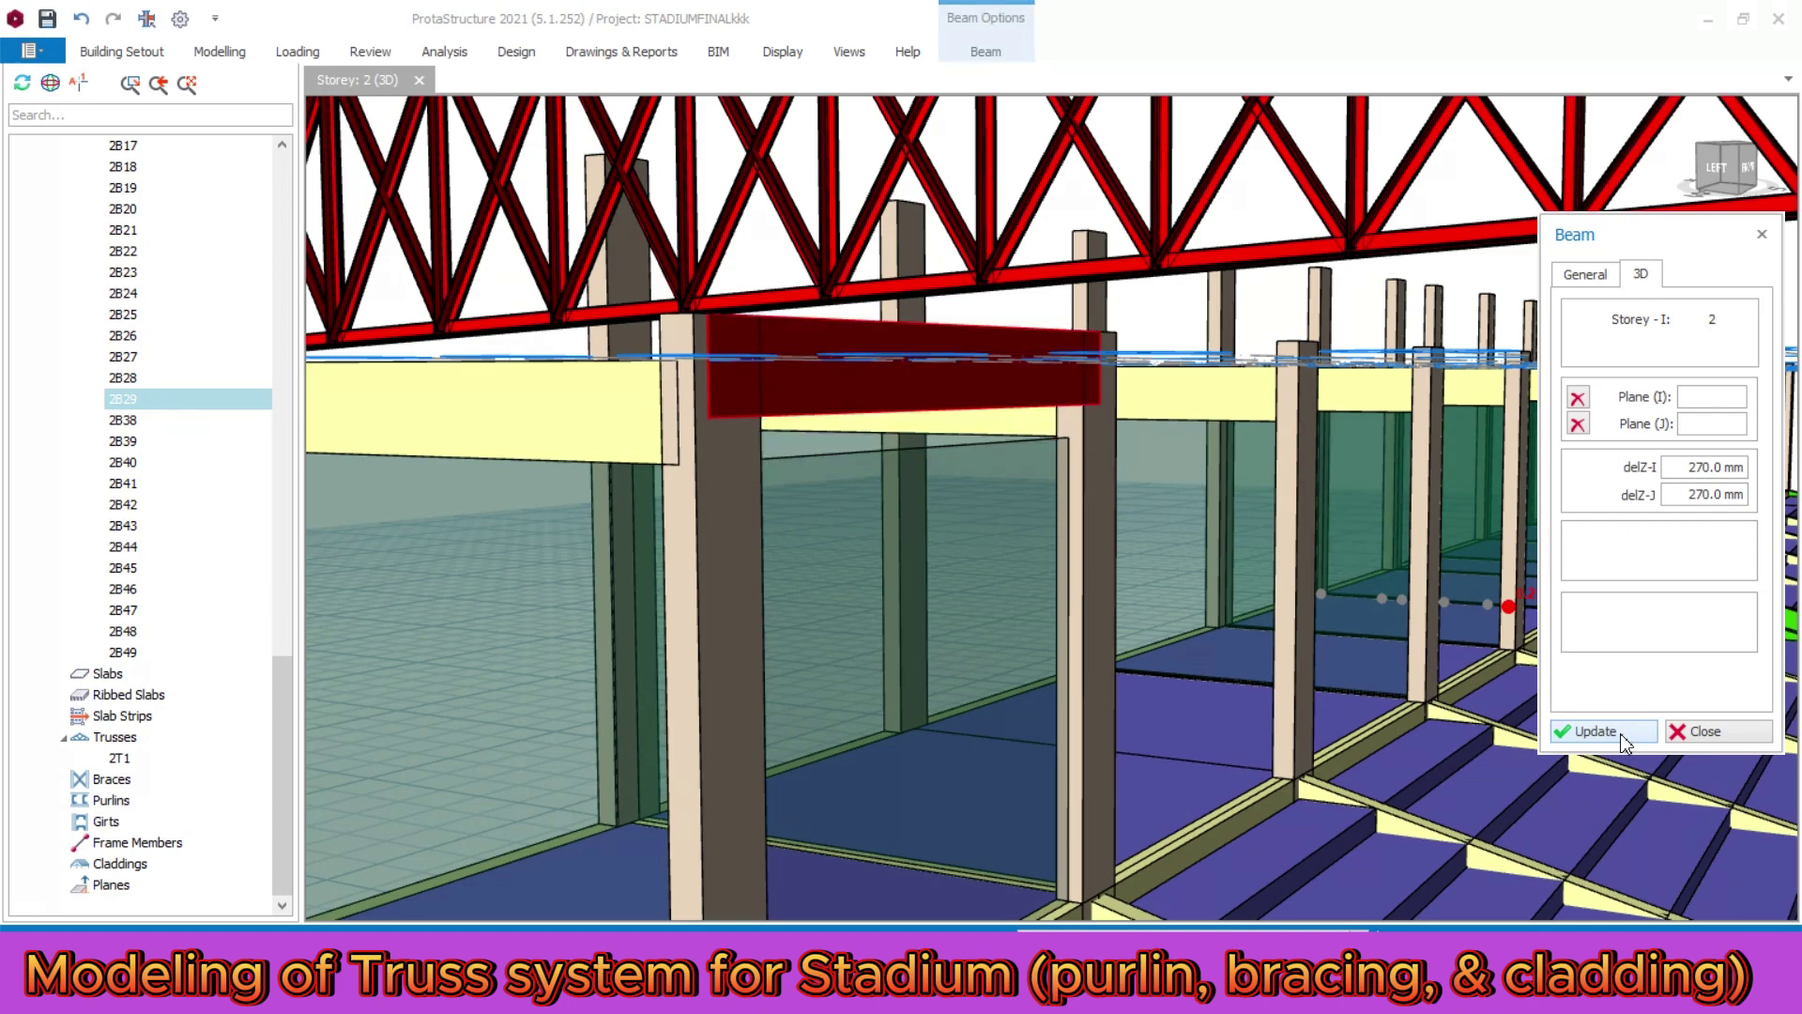
left_click(1703, 733)
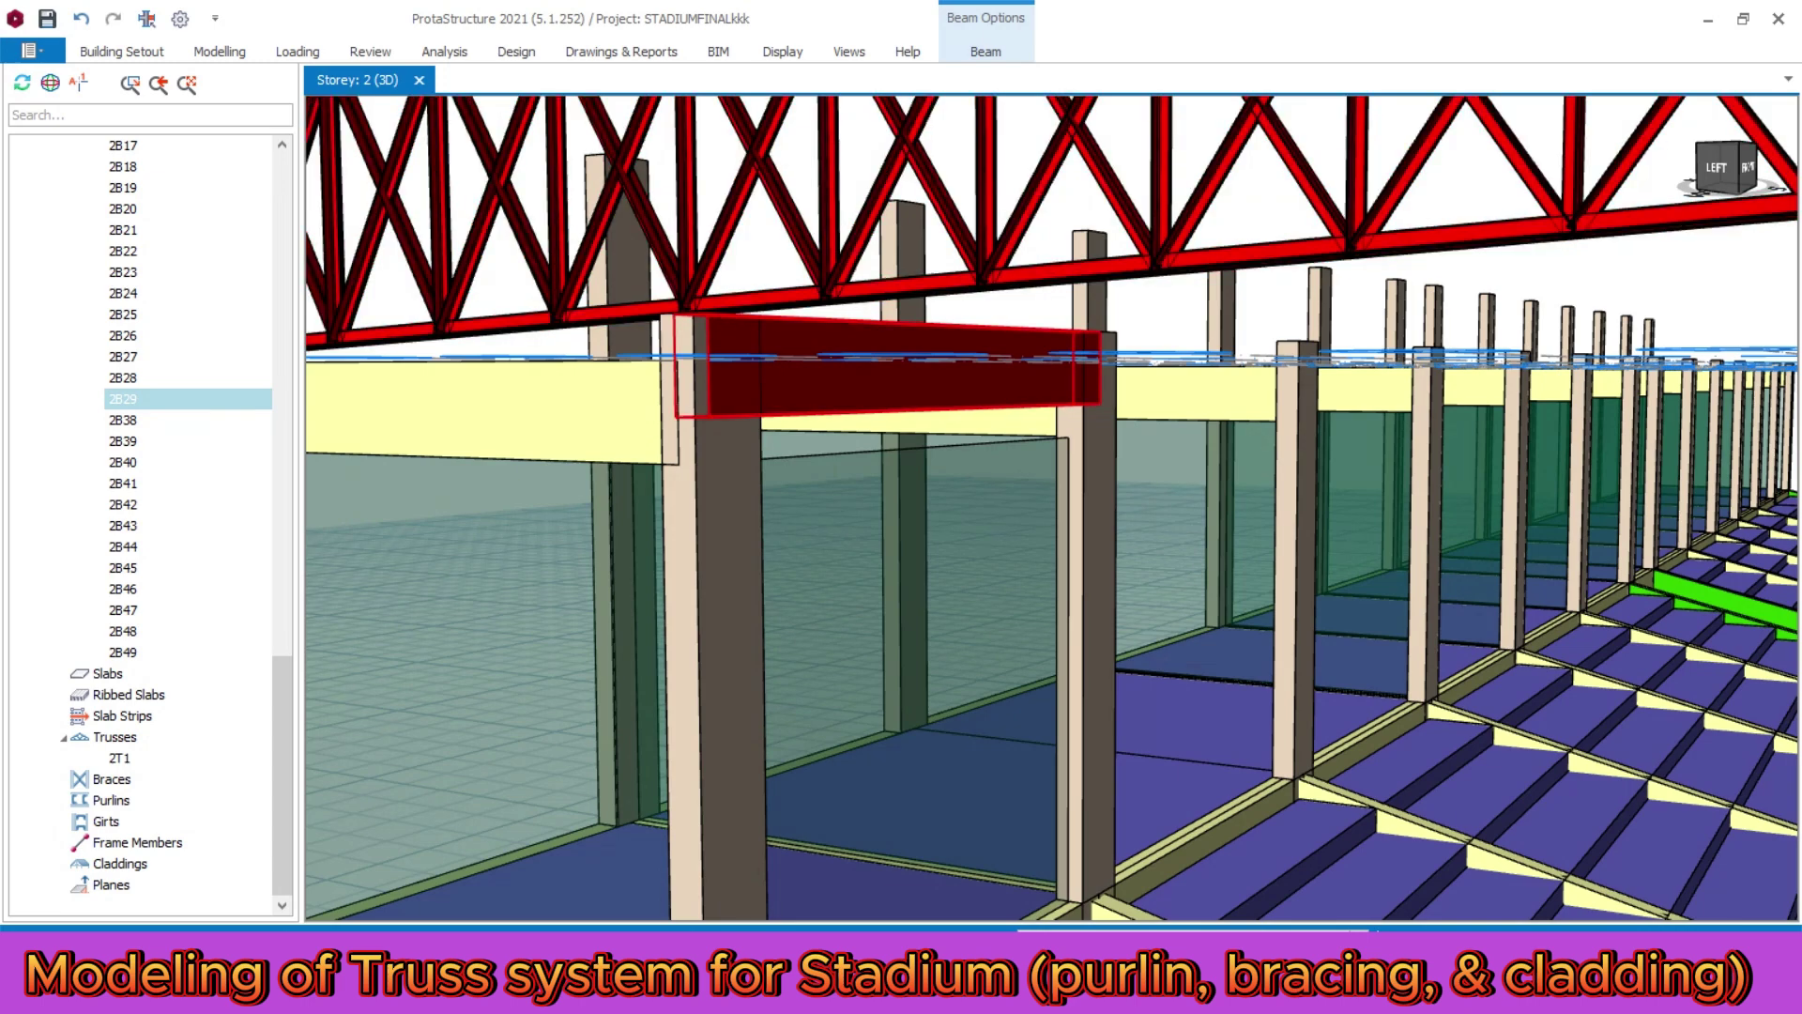
mouse_move(823, 379)
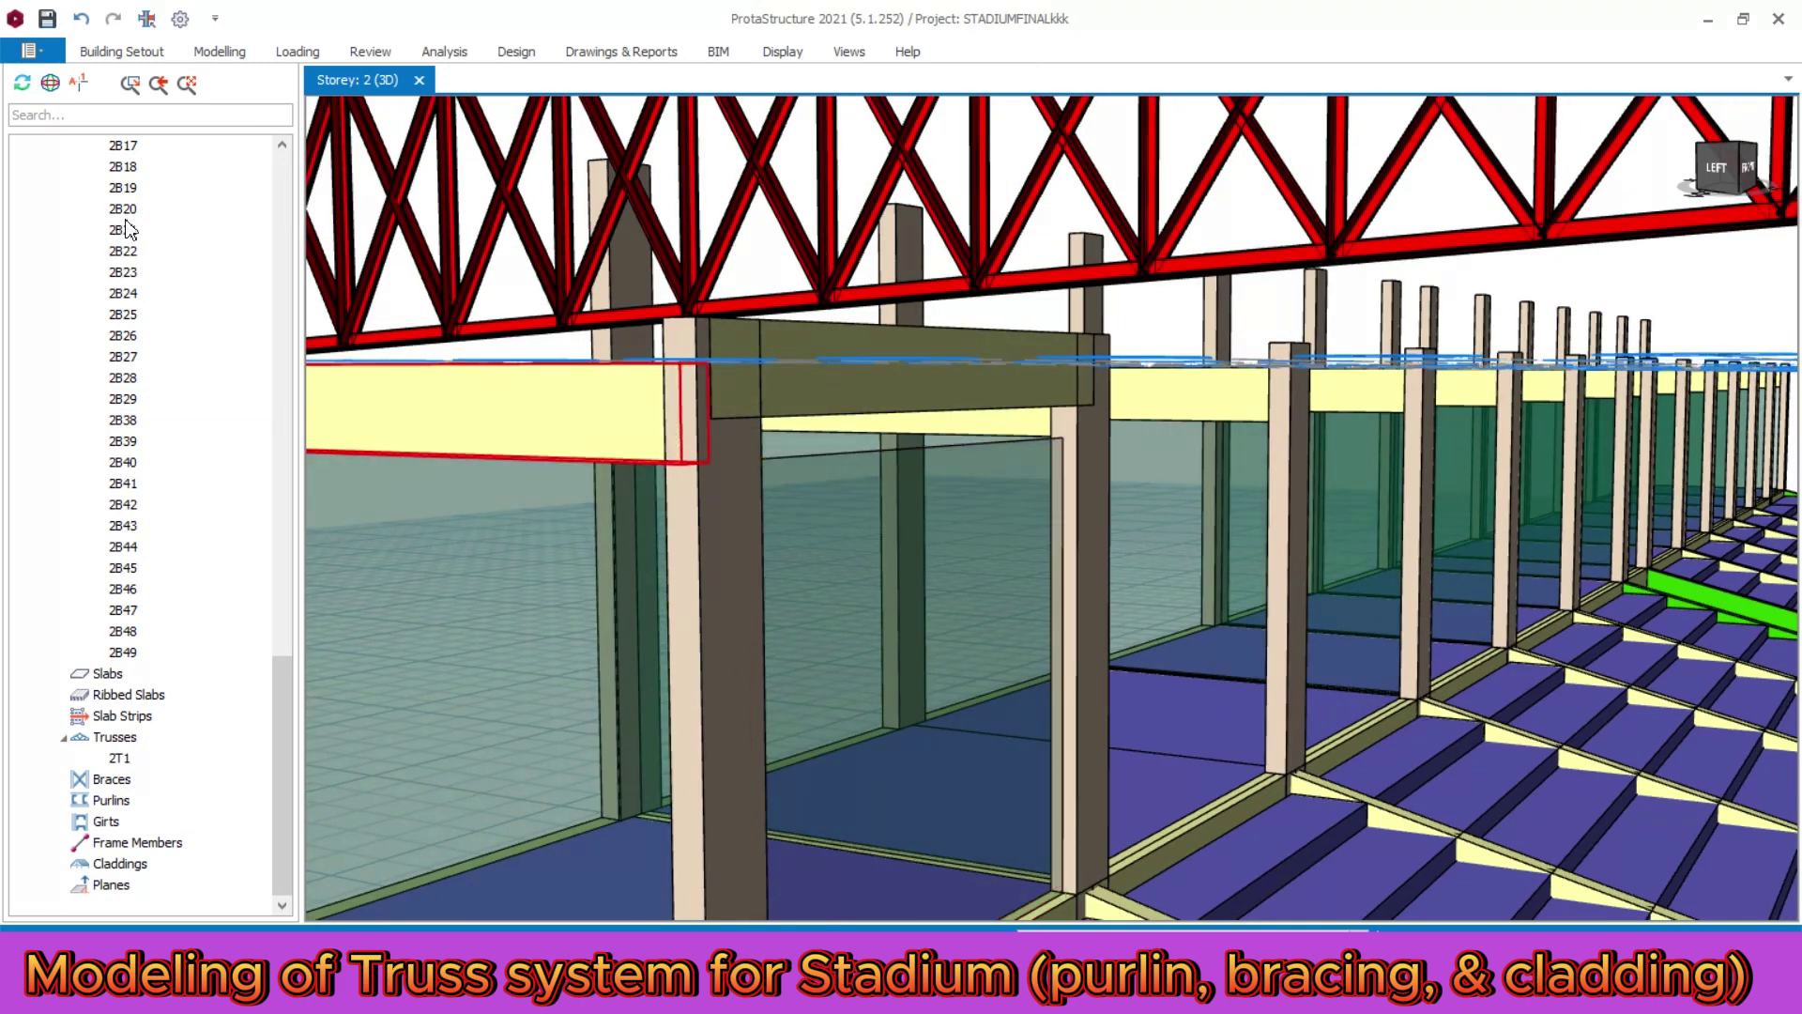
- In the storey 2 plan, insert 250 x 600 mm beams along axis 2 from axis B to axis N, using the raised A-B beam's properties
scroll(161, 352, "up", 8)
scroll(164, 353, "up", 8)
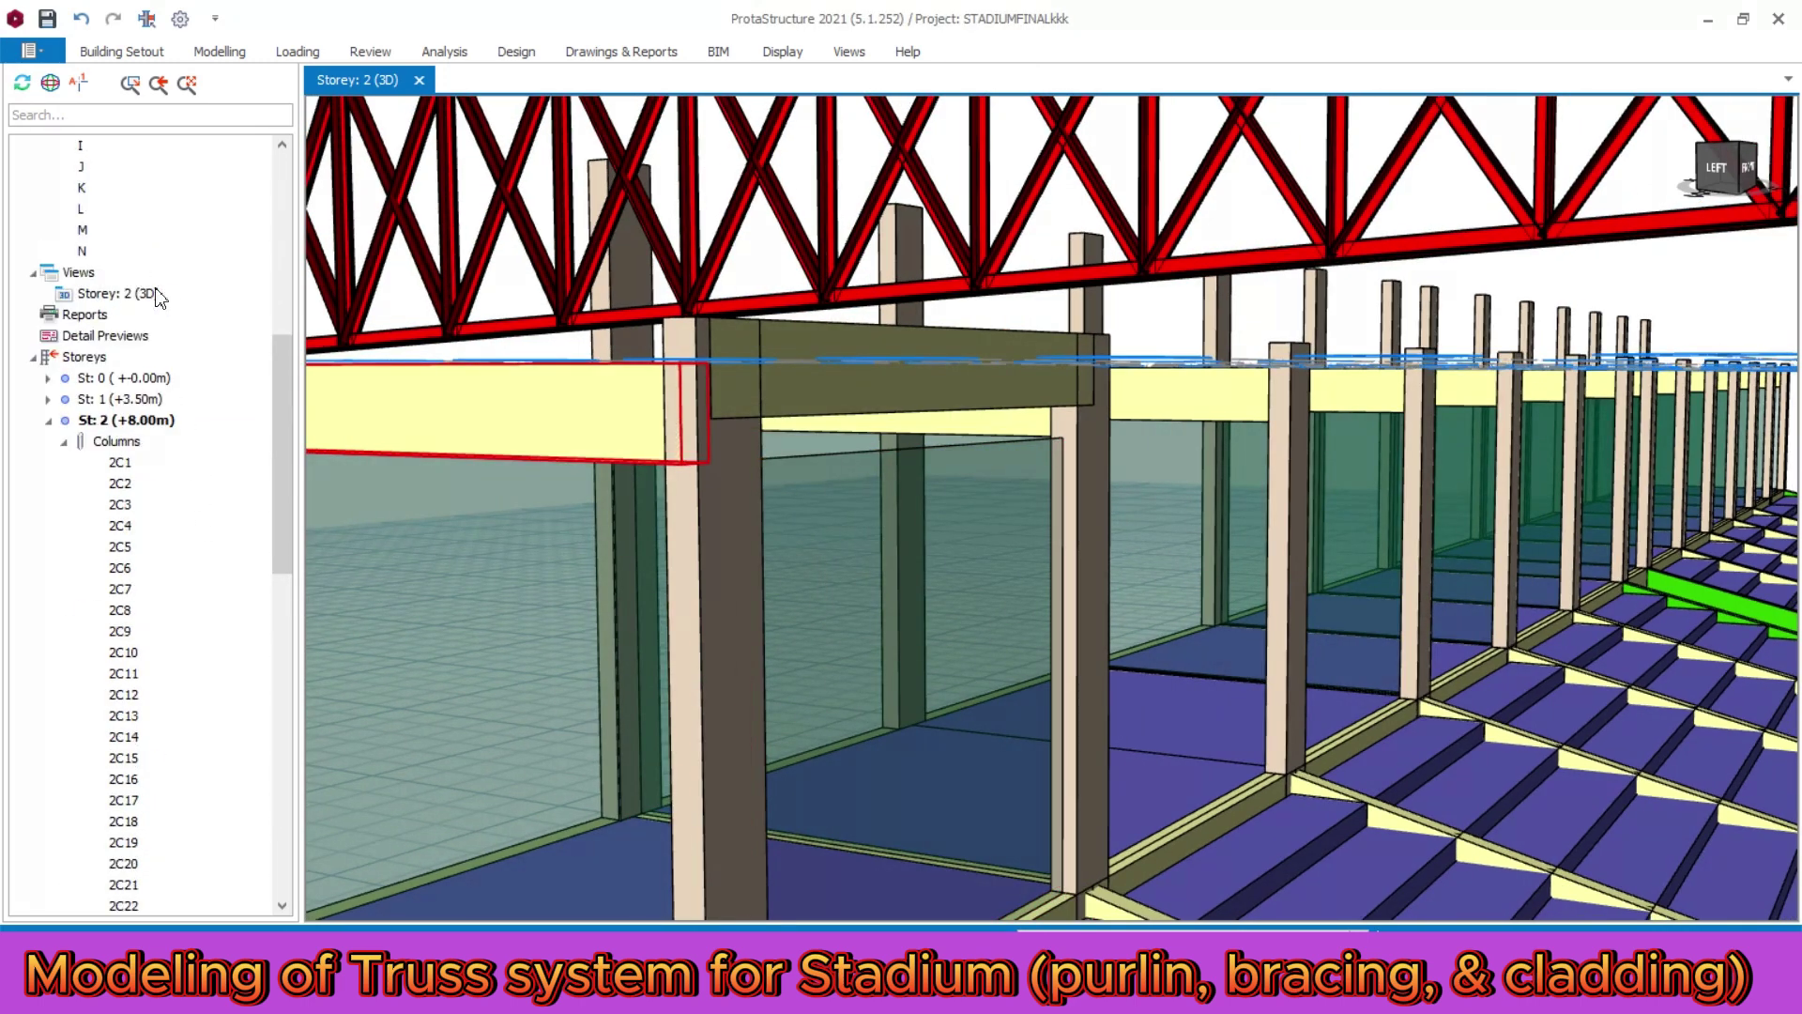
left_click(141, 293)
right_click(161, 293)
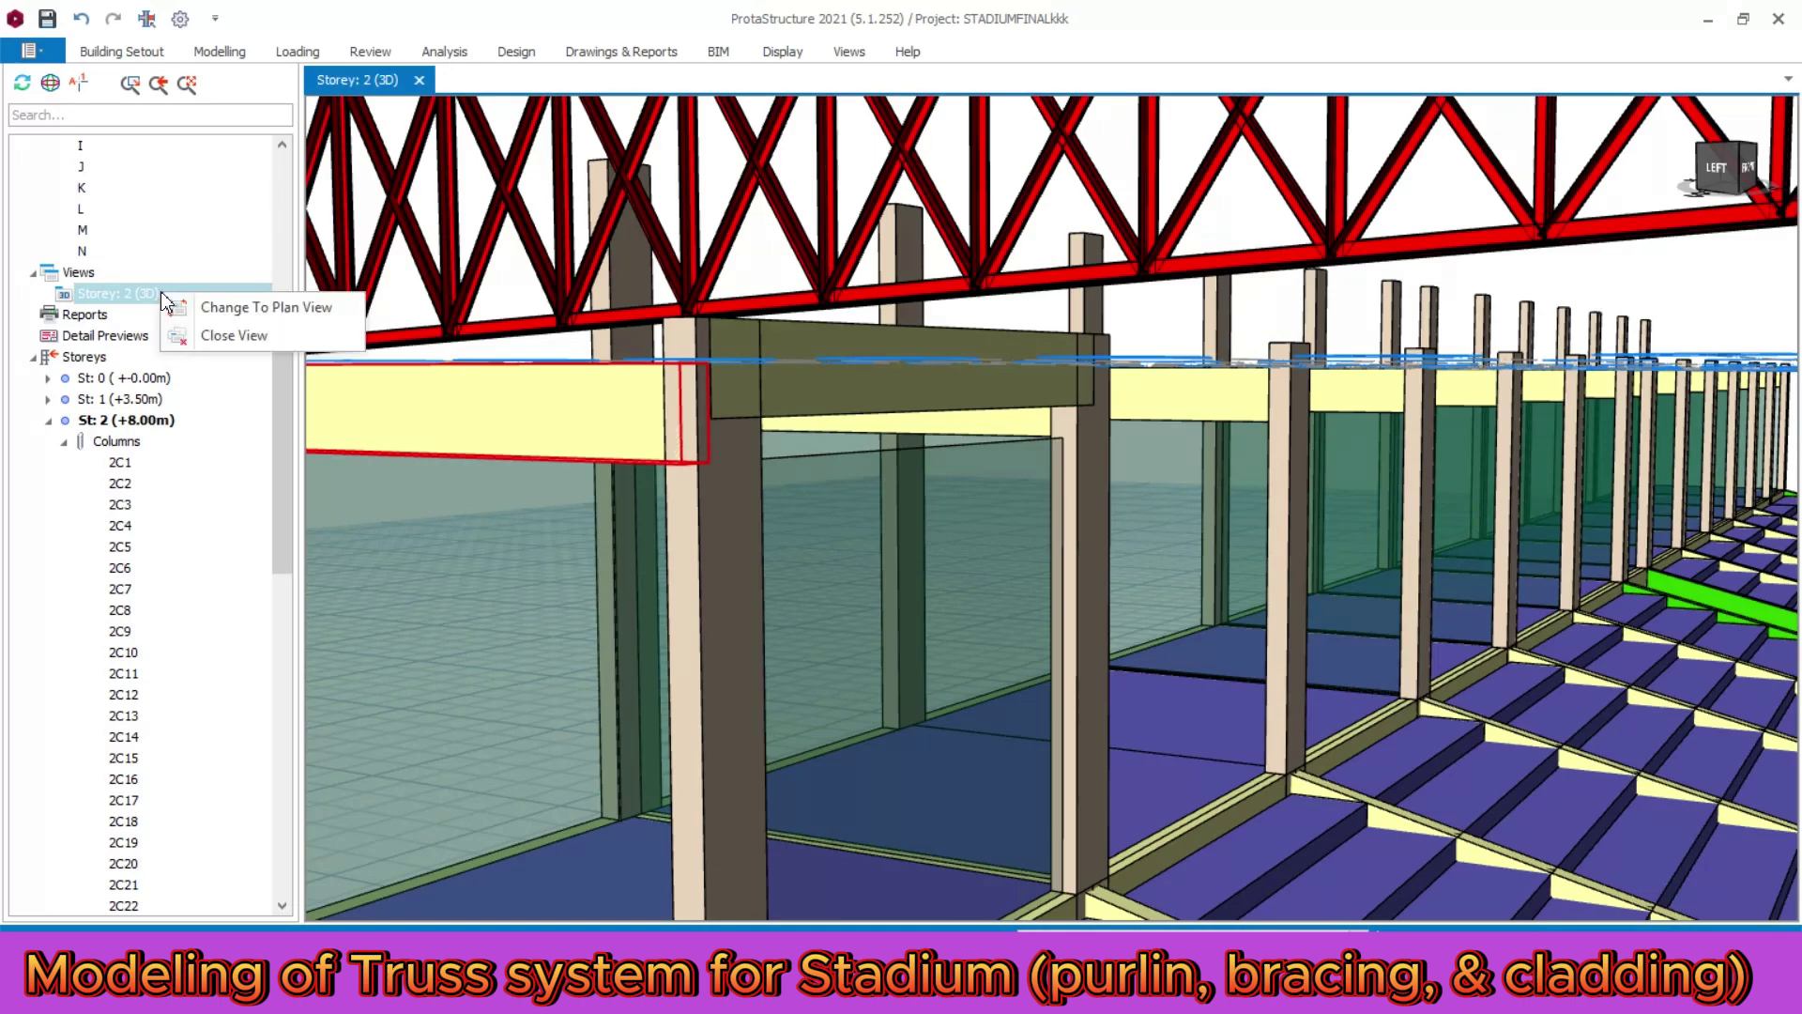
left_click(249, 302)
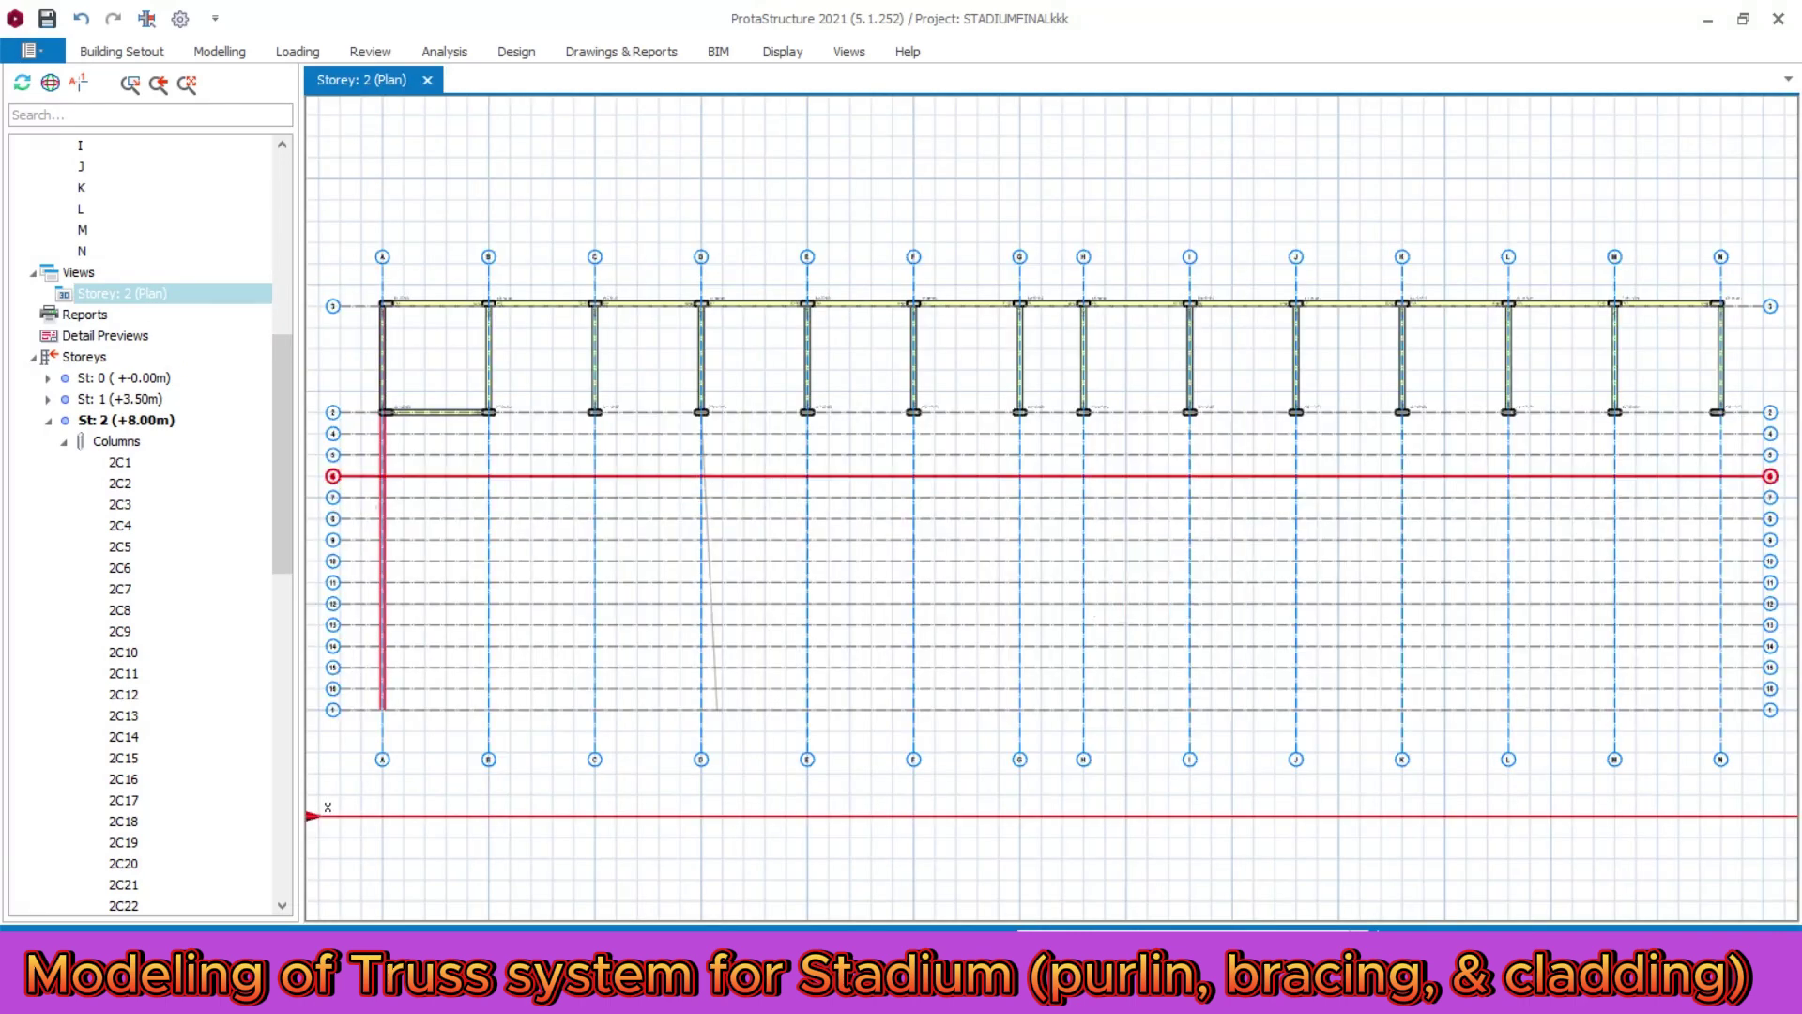
scroll(414, 412, "up", 6)
right_click(467, 403)
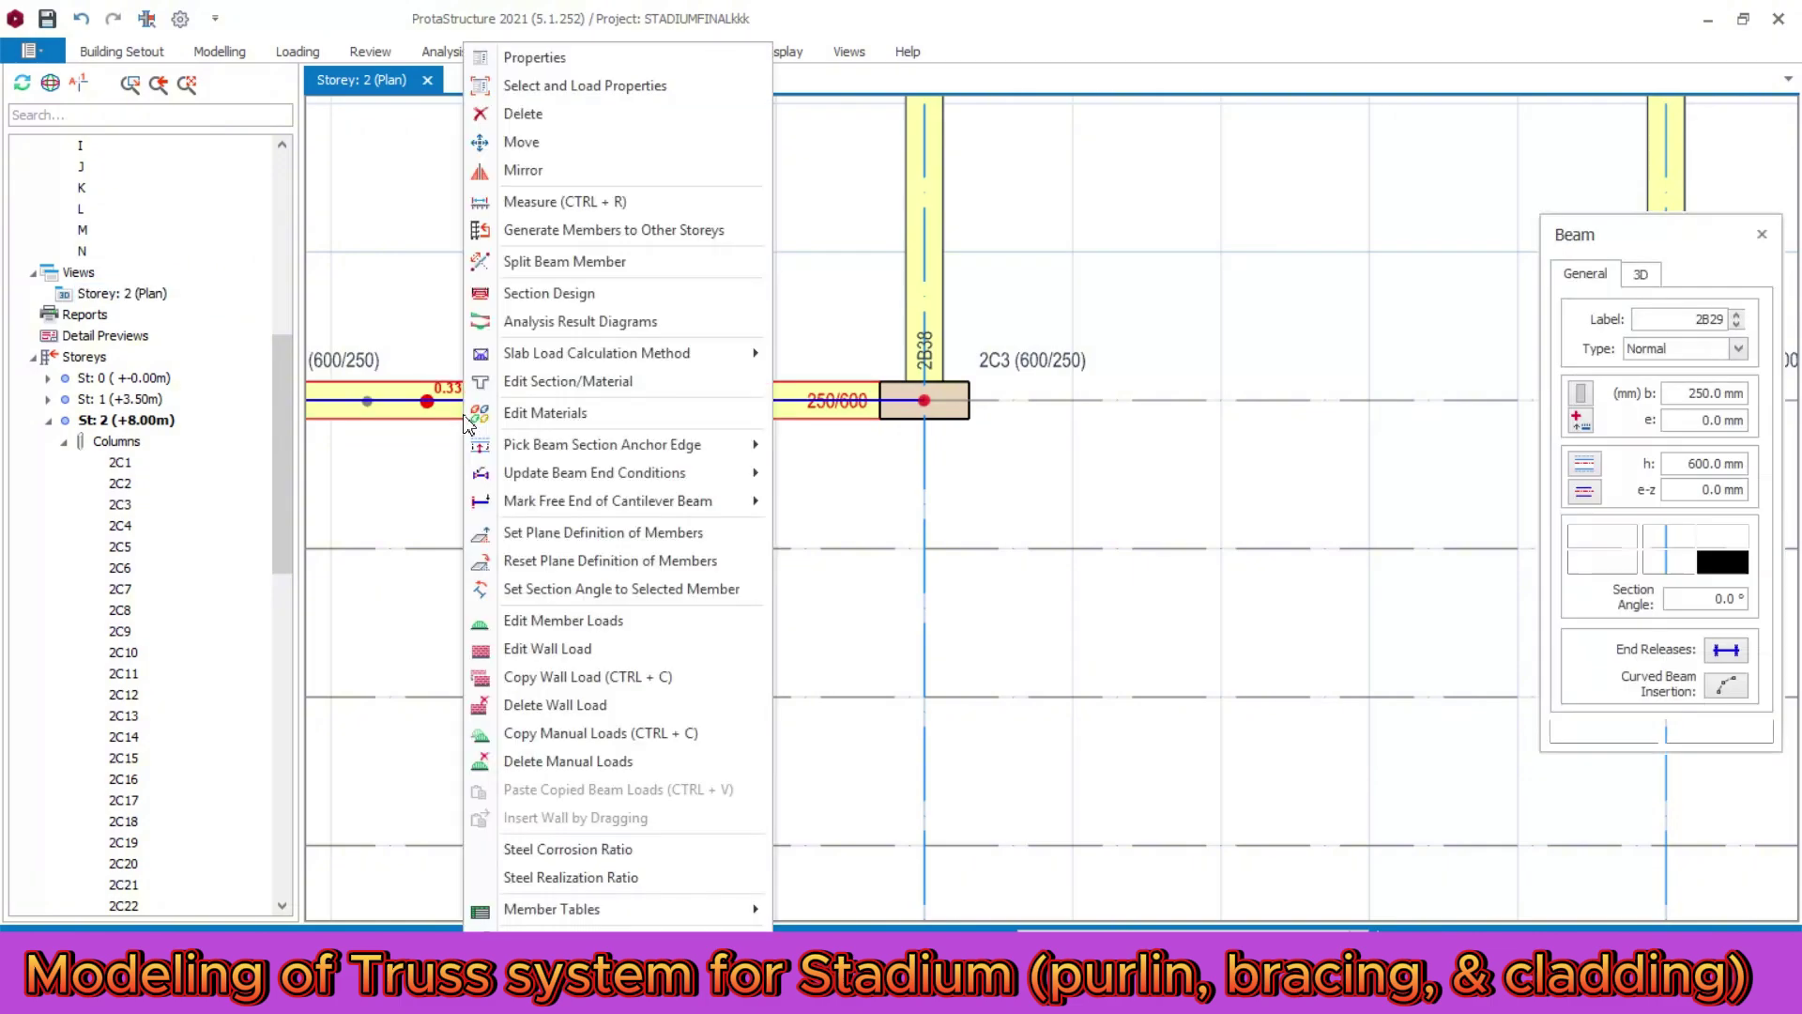
left_click(535, 91)
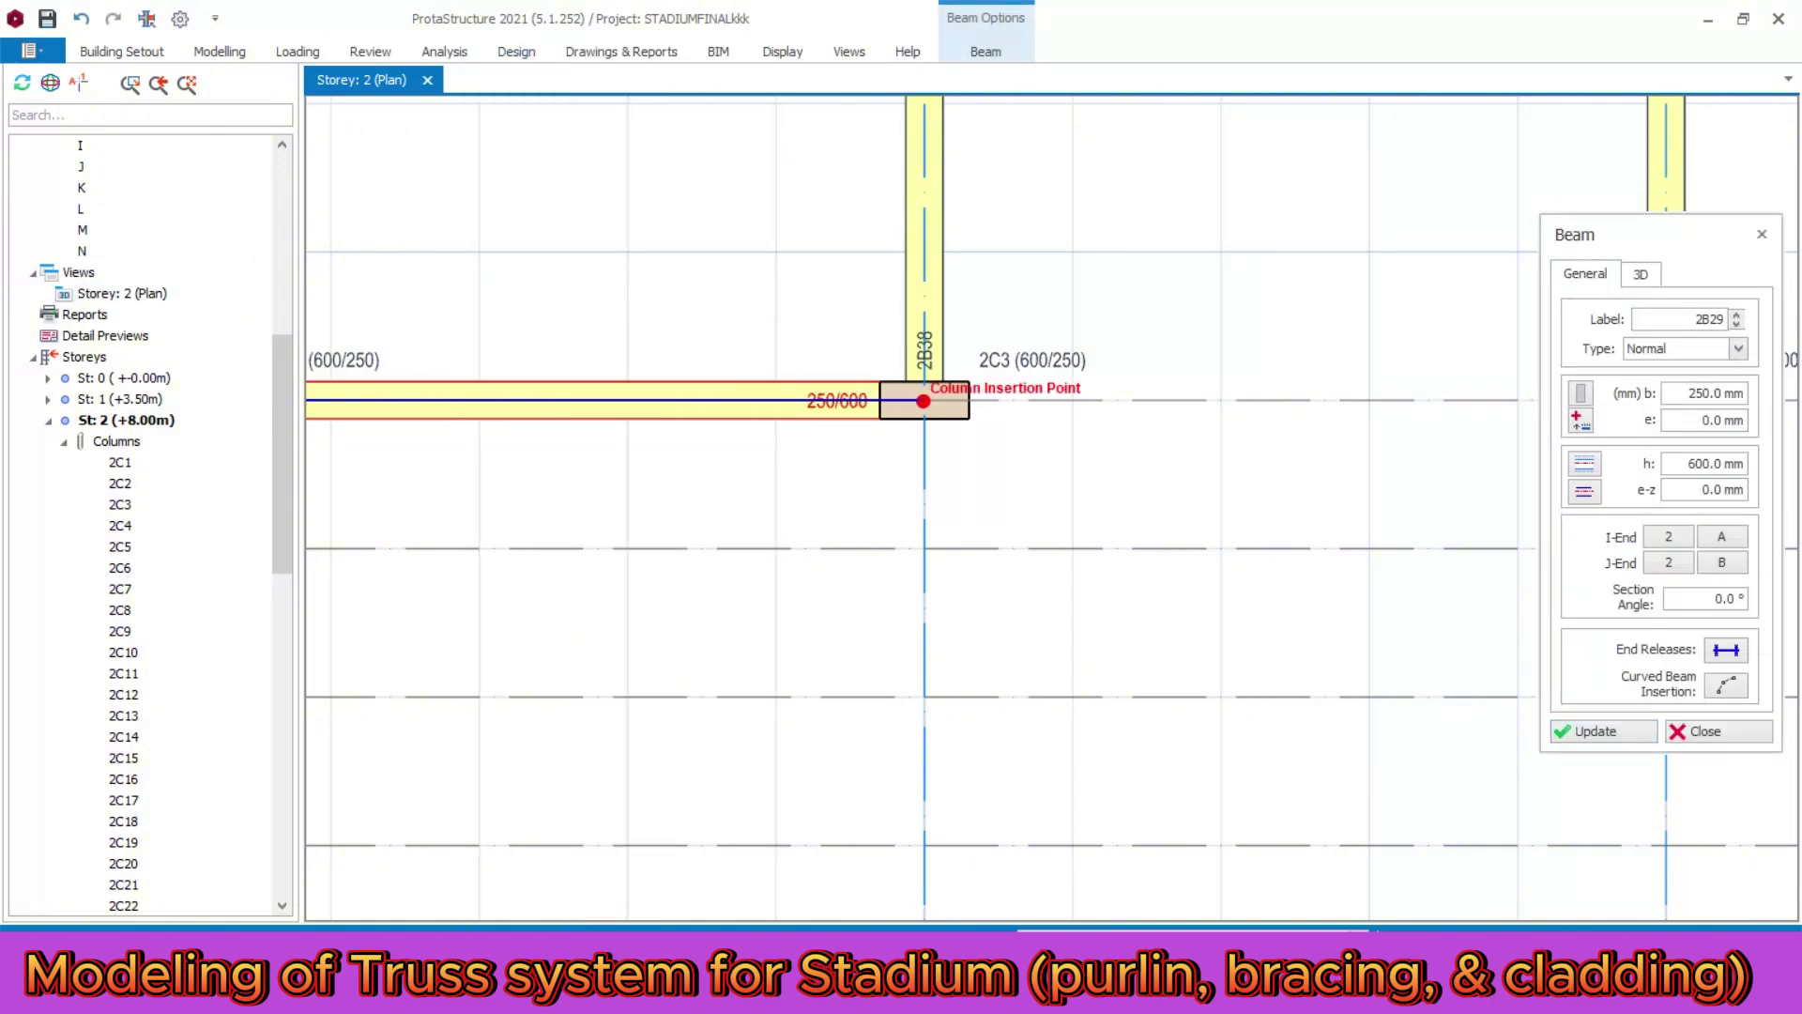
scroll(925, 399, "up", 3)
scroll(980, 415, "down", 8)
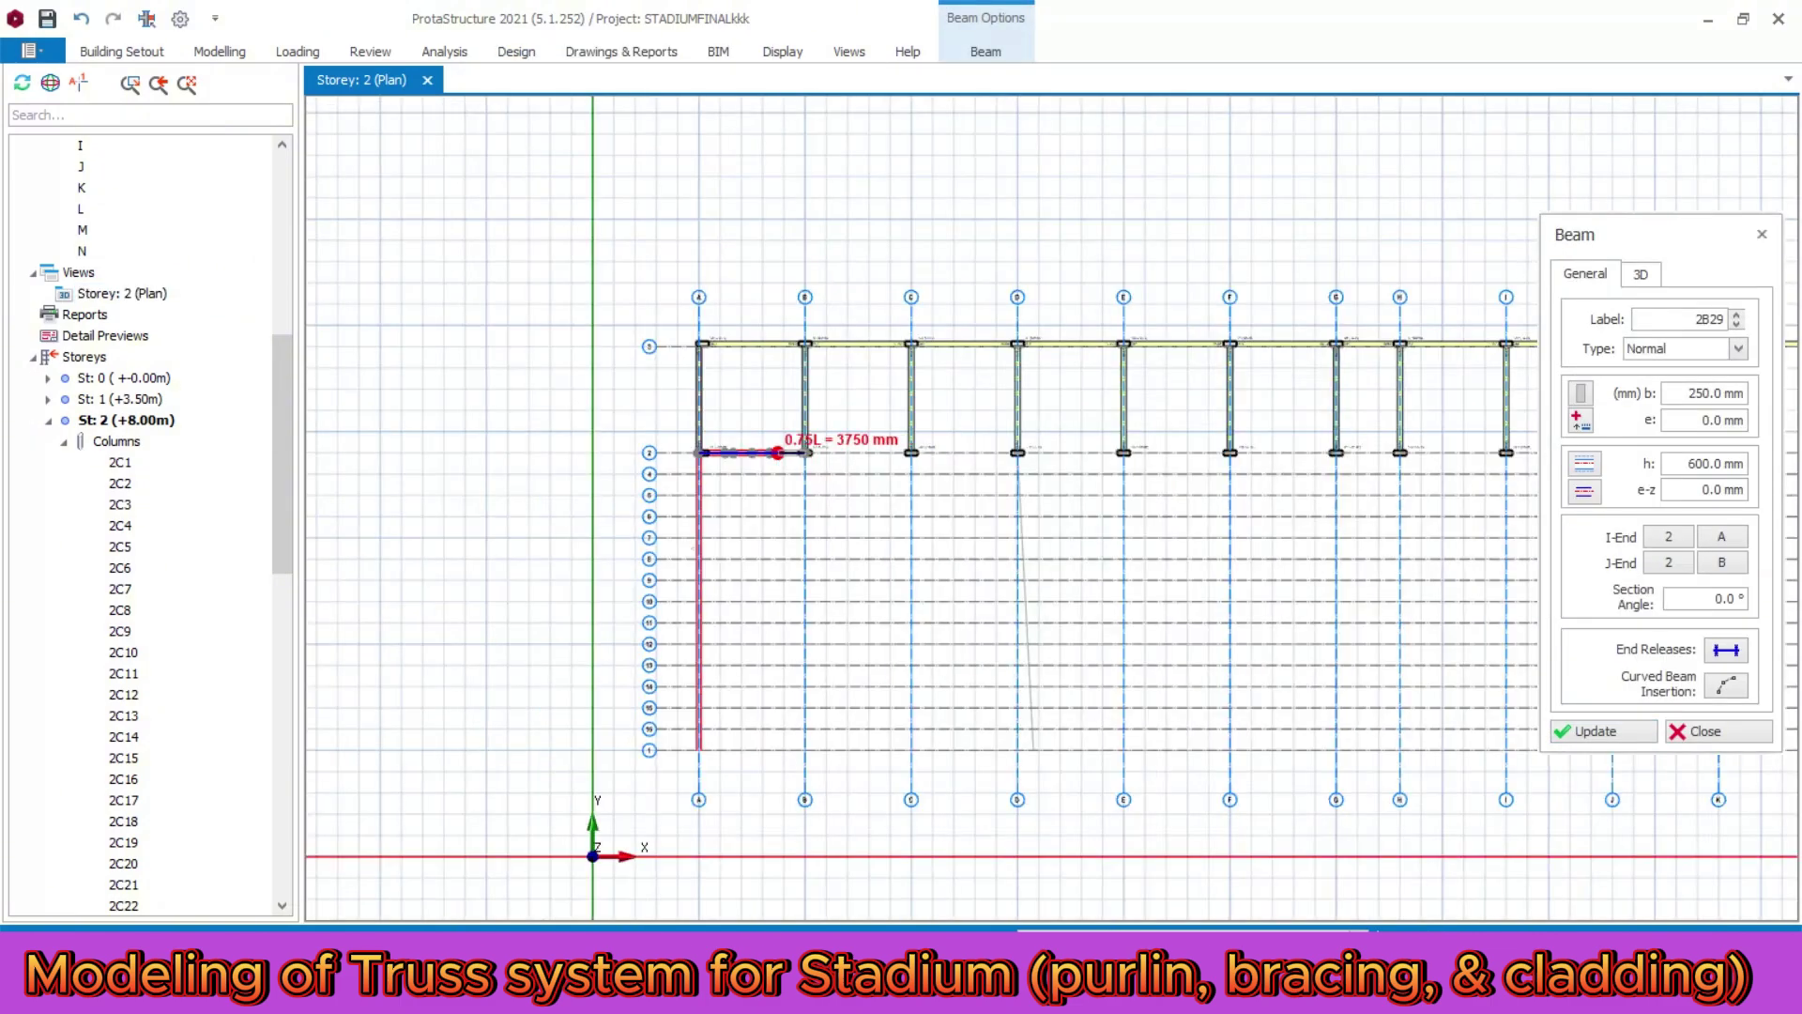
scroll(1412, 483, "up", 2)
scroll(1413, 483, "up", 5)
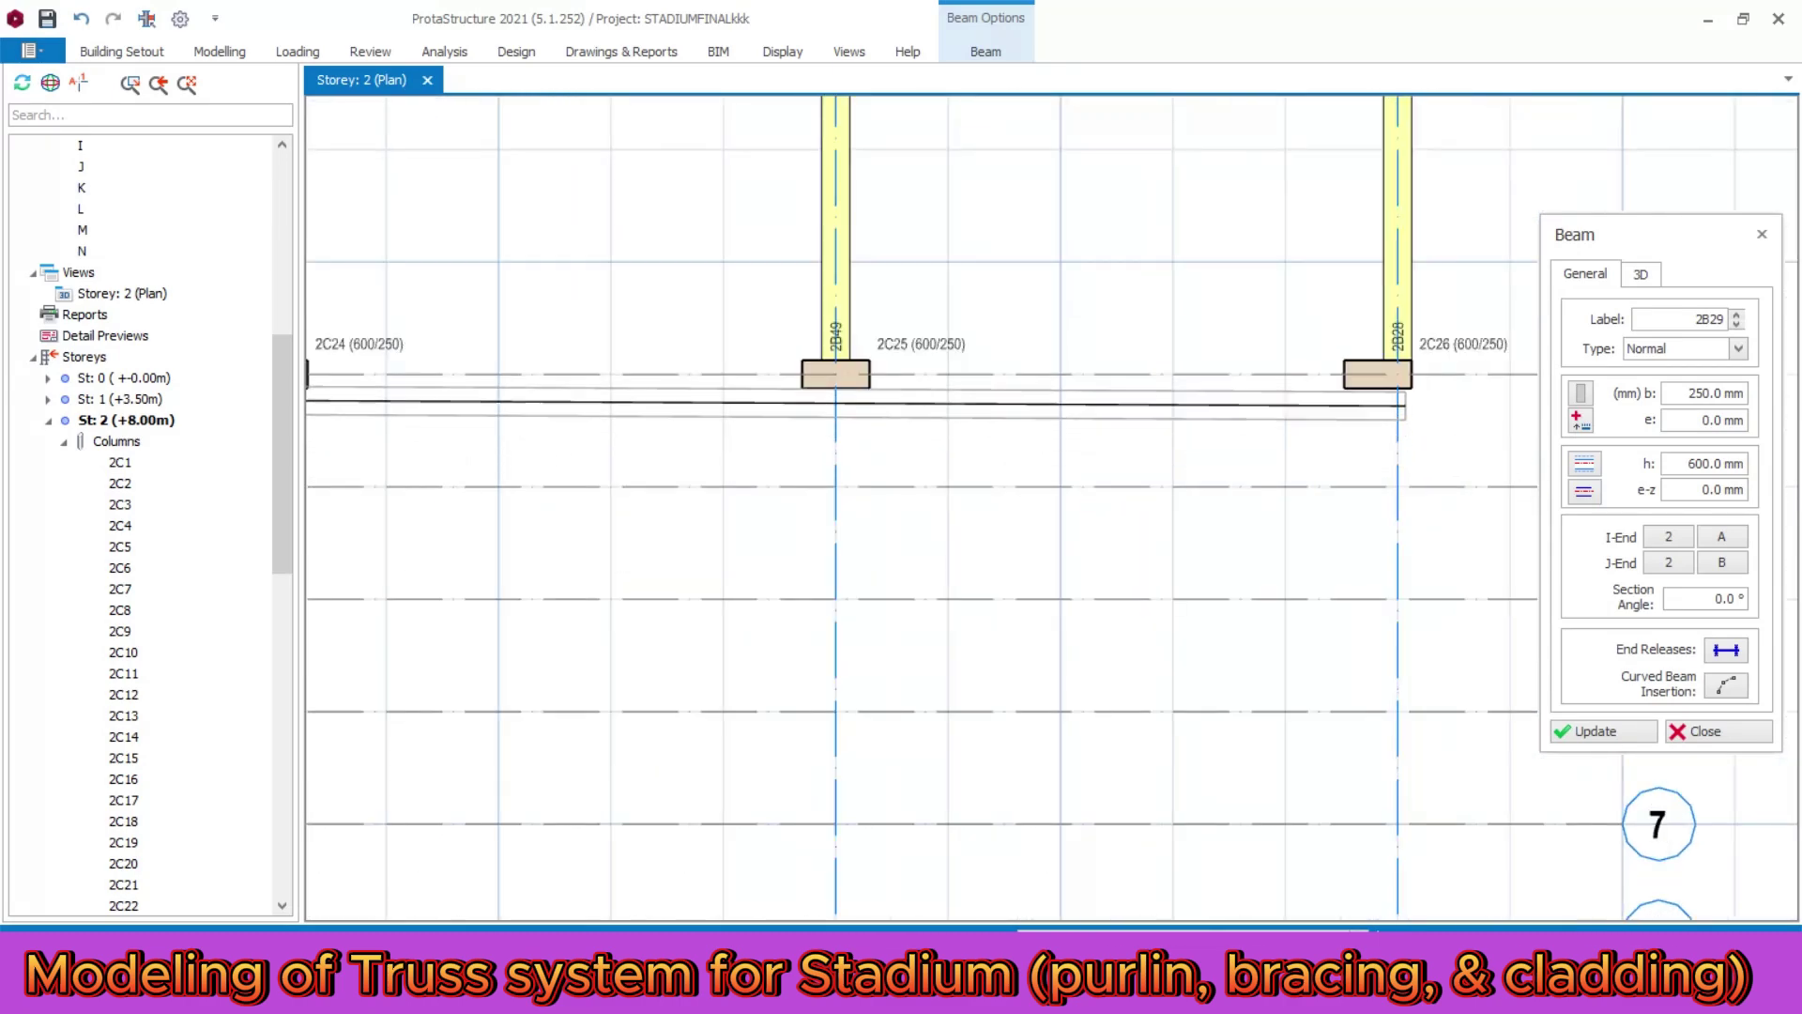
left_click(1397, 375)
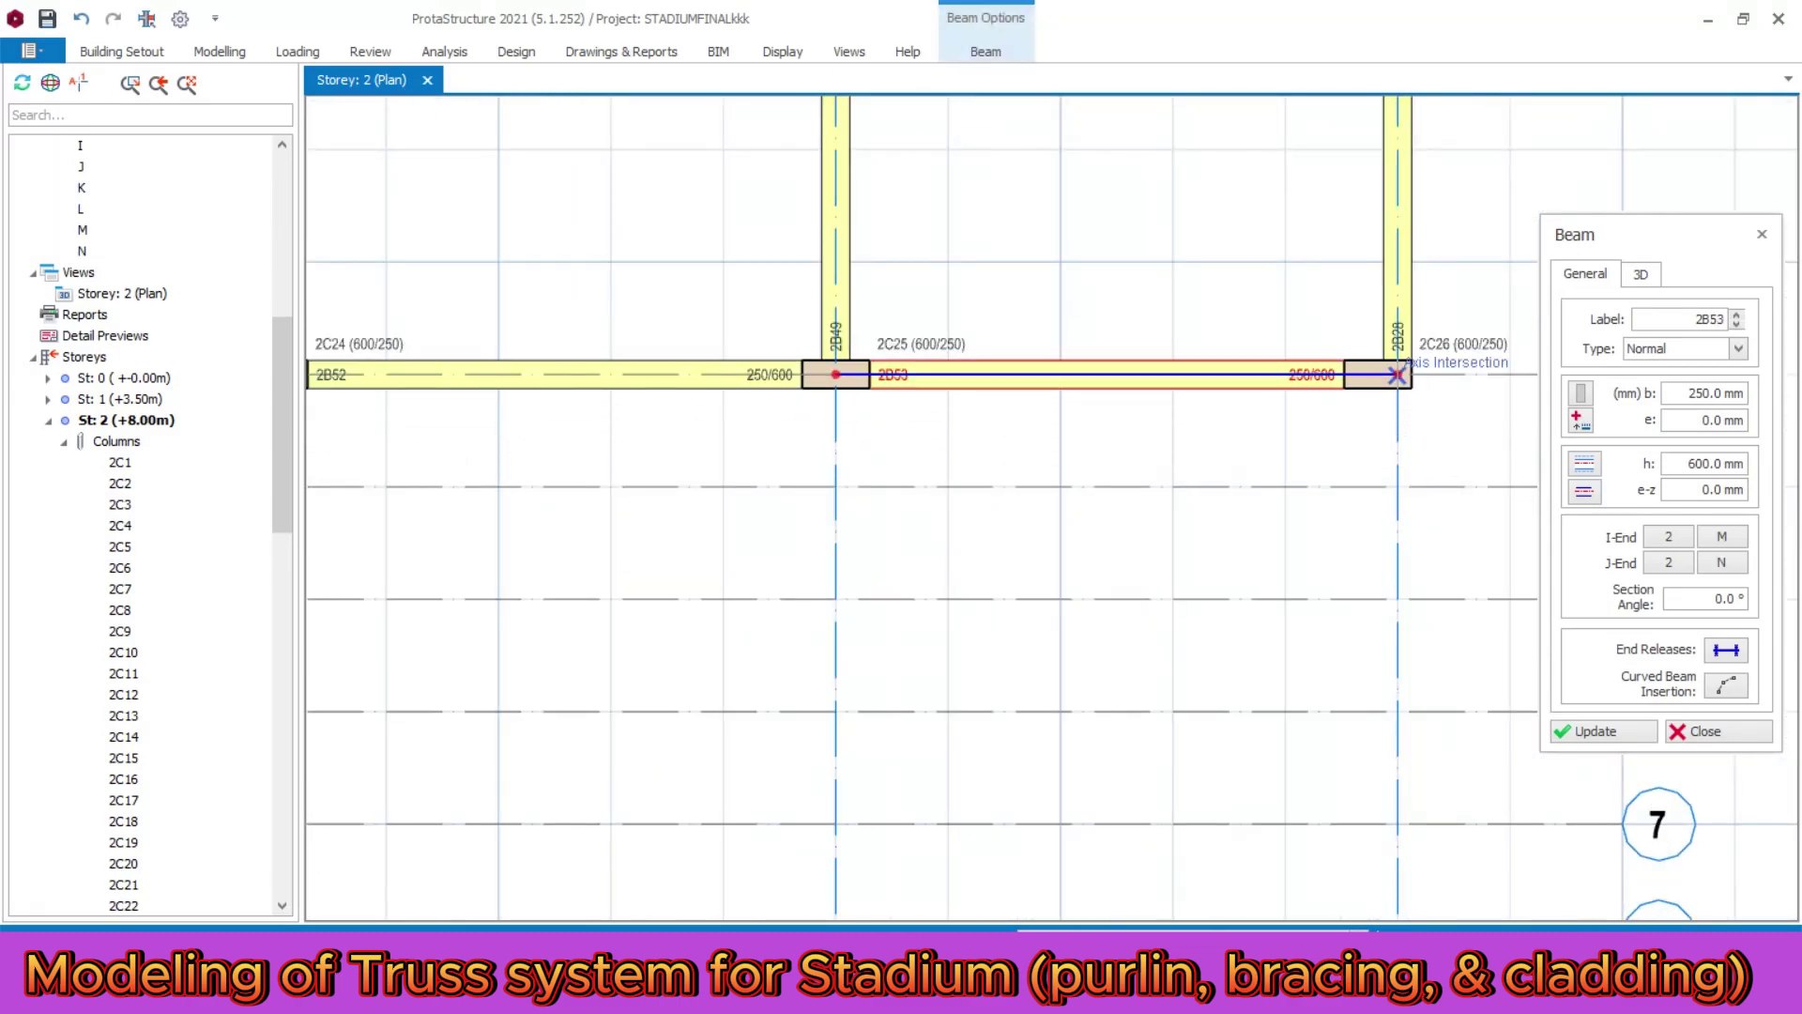
left_click(1762, 233)
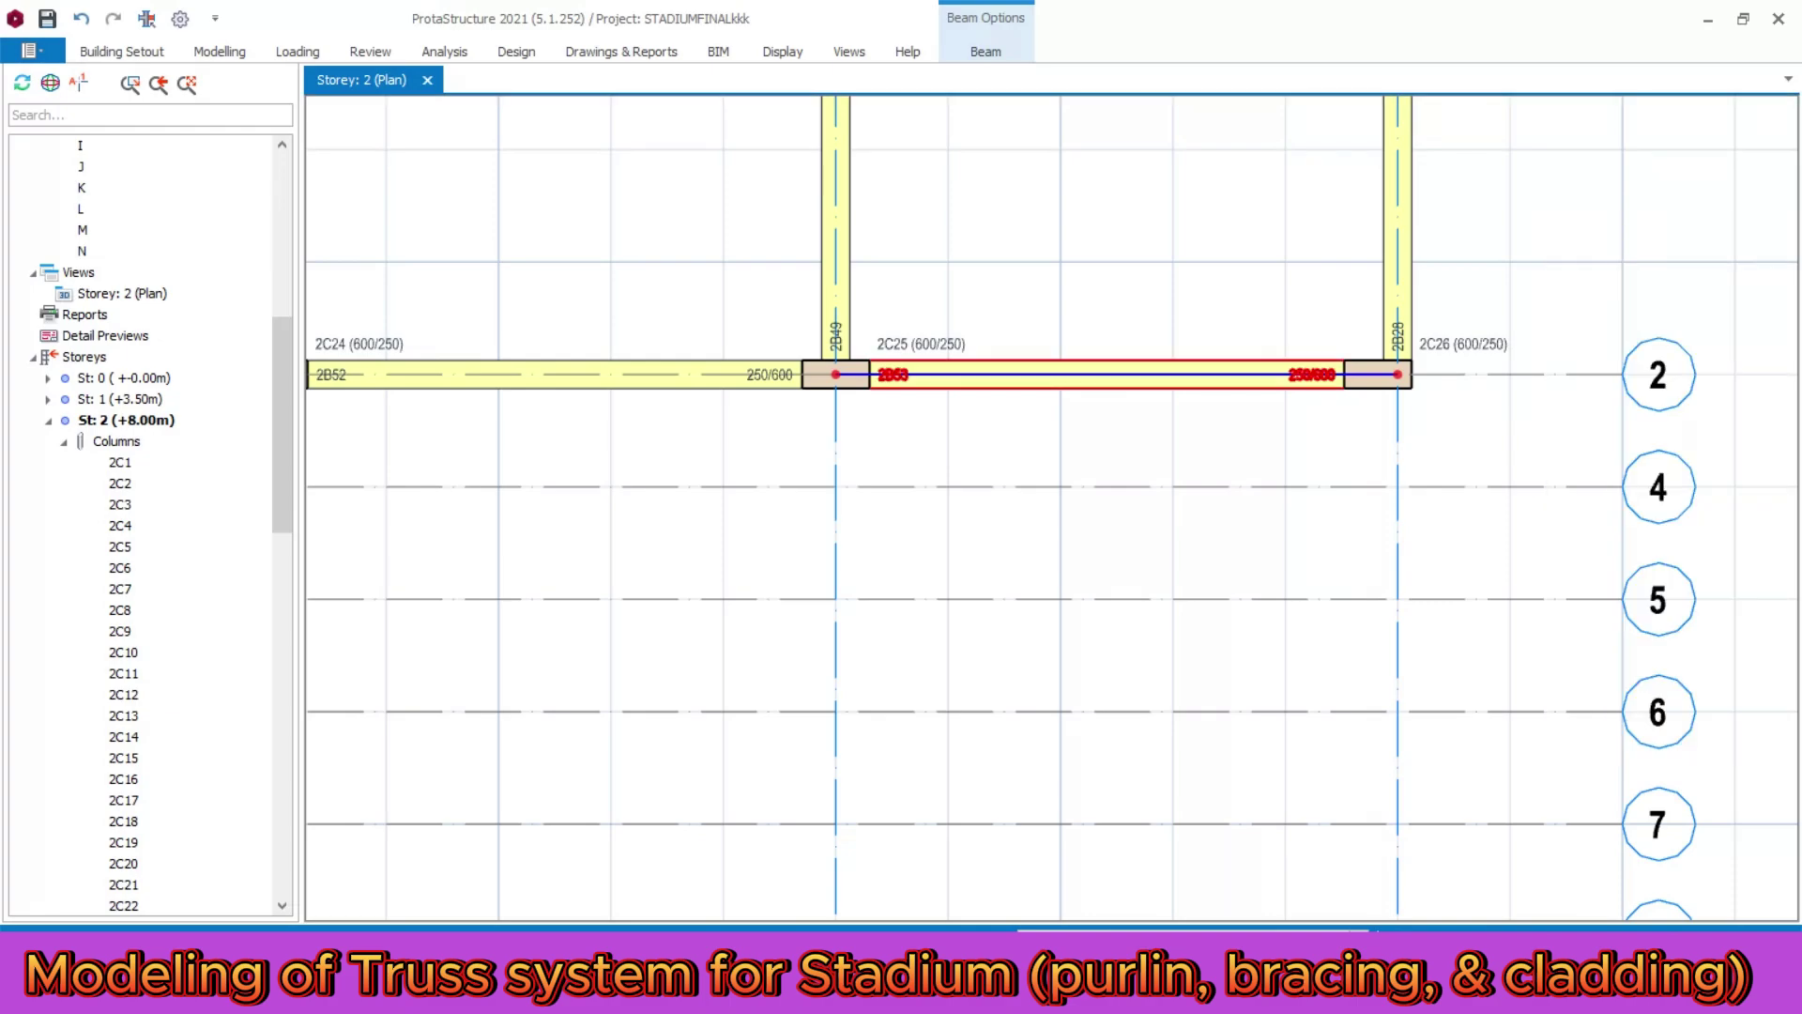
- In the storey 2 3D view, connect the axis 3 column tops from axis A to axis N with 250 x 600 mm beams, using the D-E beam's properties
scroll(1214, 354, "down", 6)
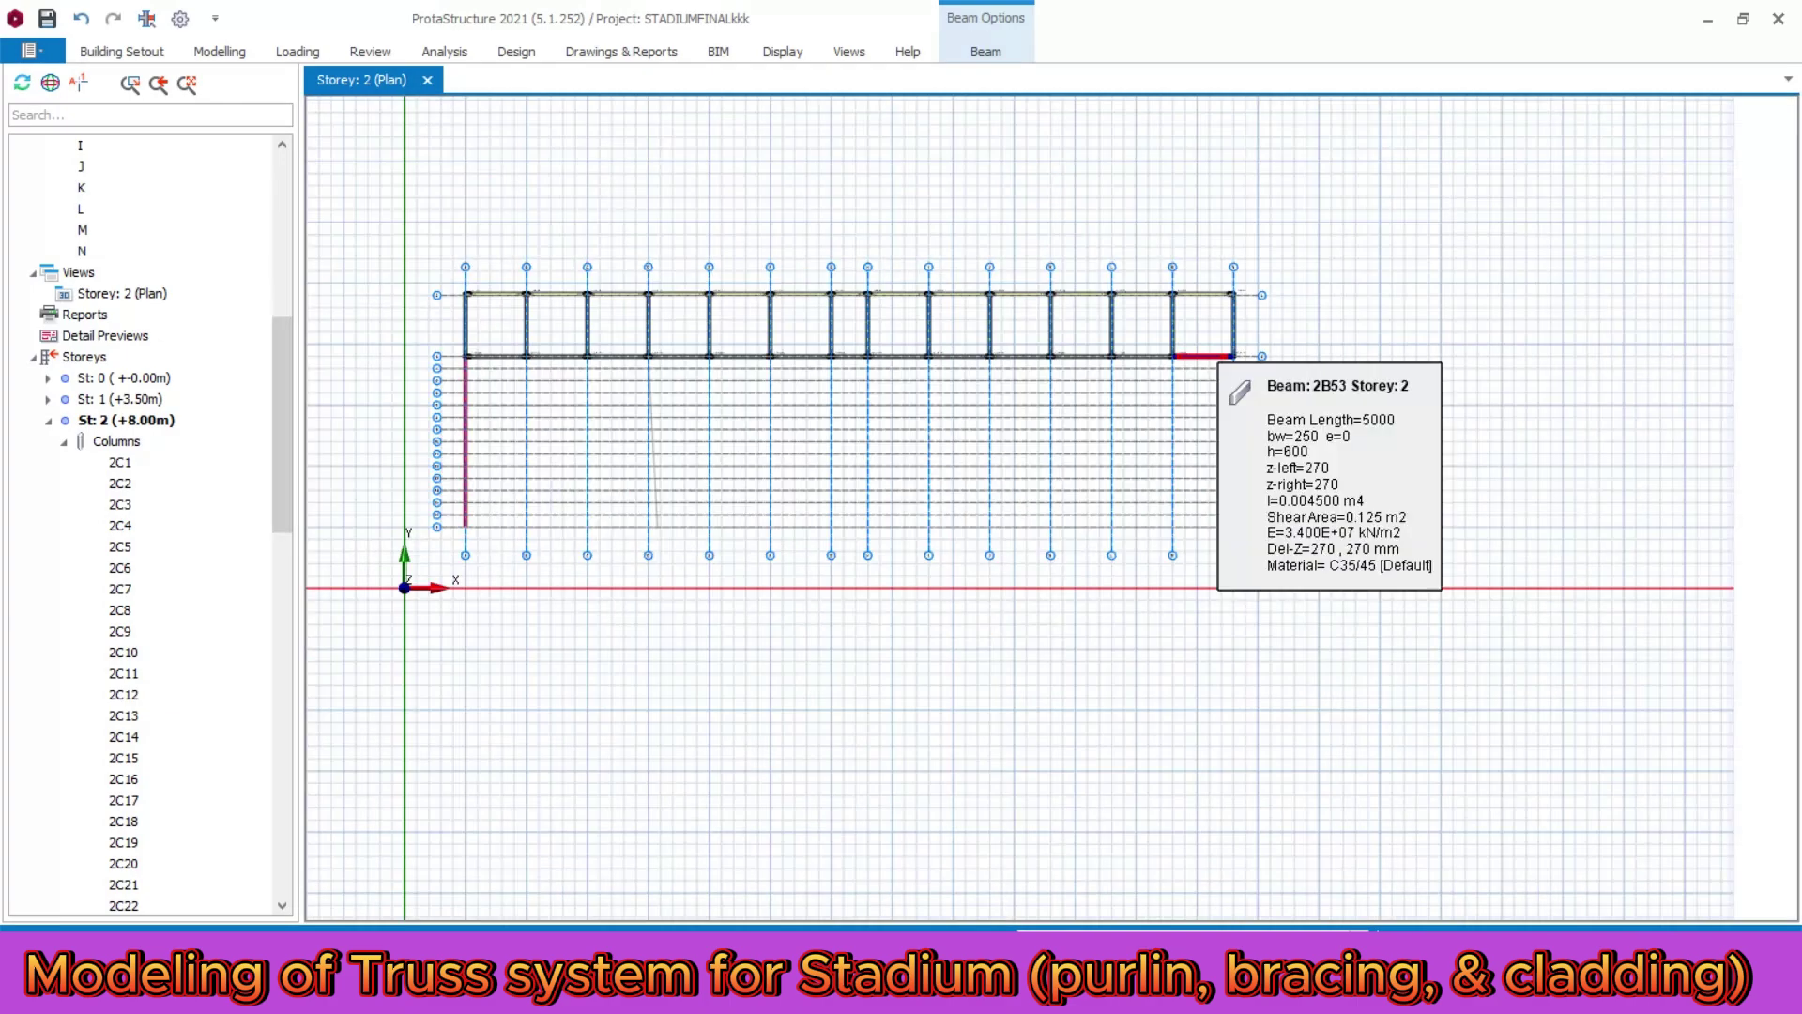
right_click(143, 291)
left_click(202, 302)
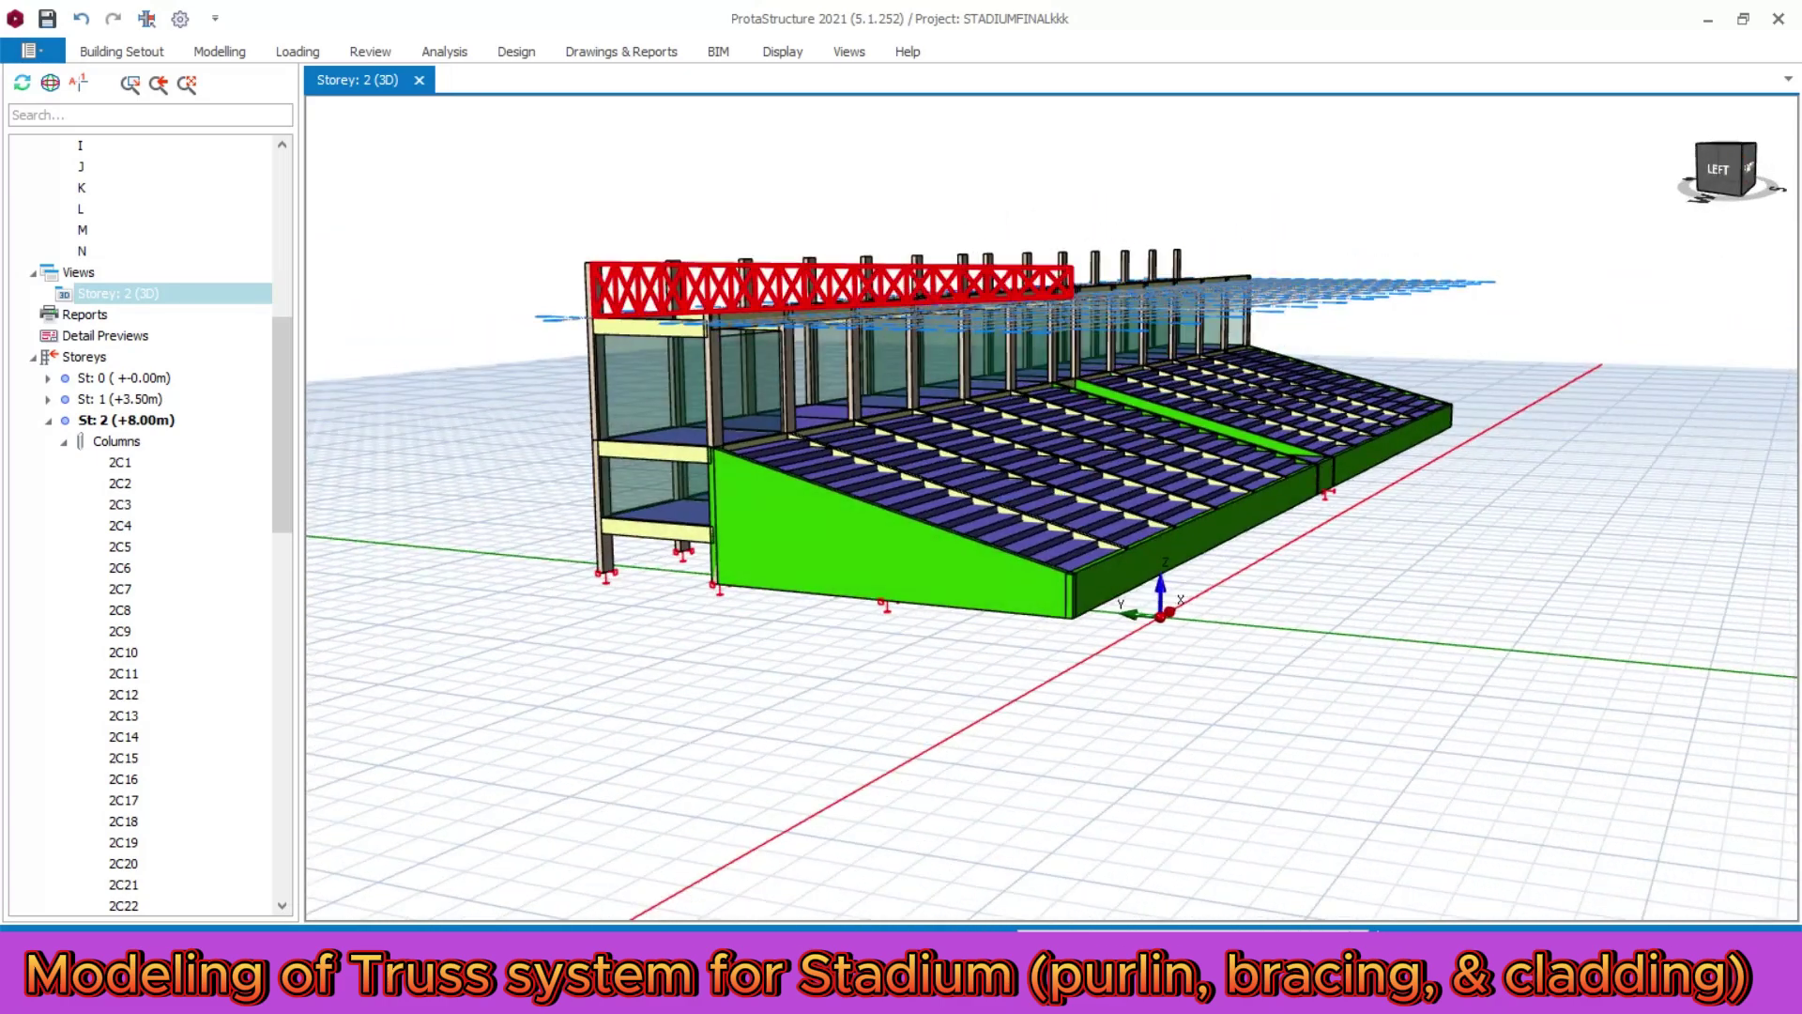
scroll(844, 329, "up", 5)
scroll(563, 526, "down", 5)
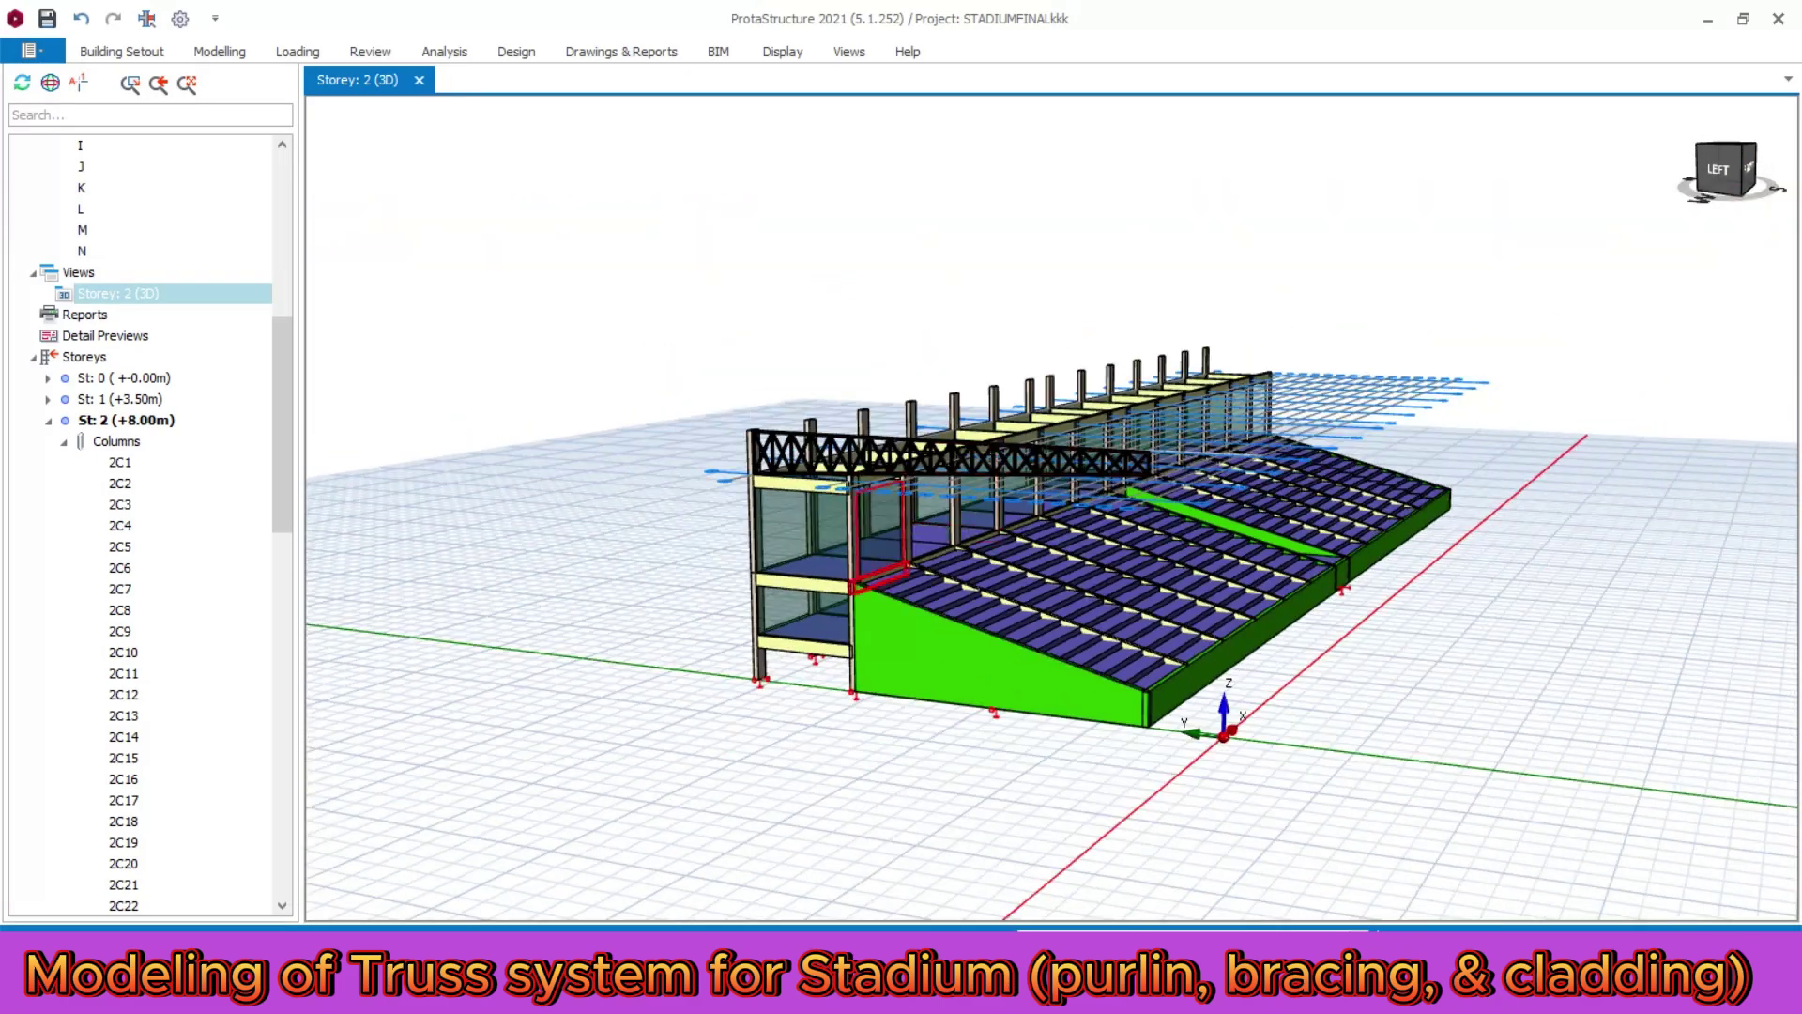
scroll(779, 417, "up", 5)
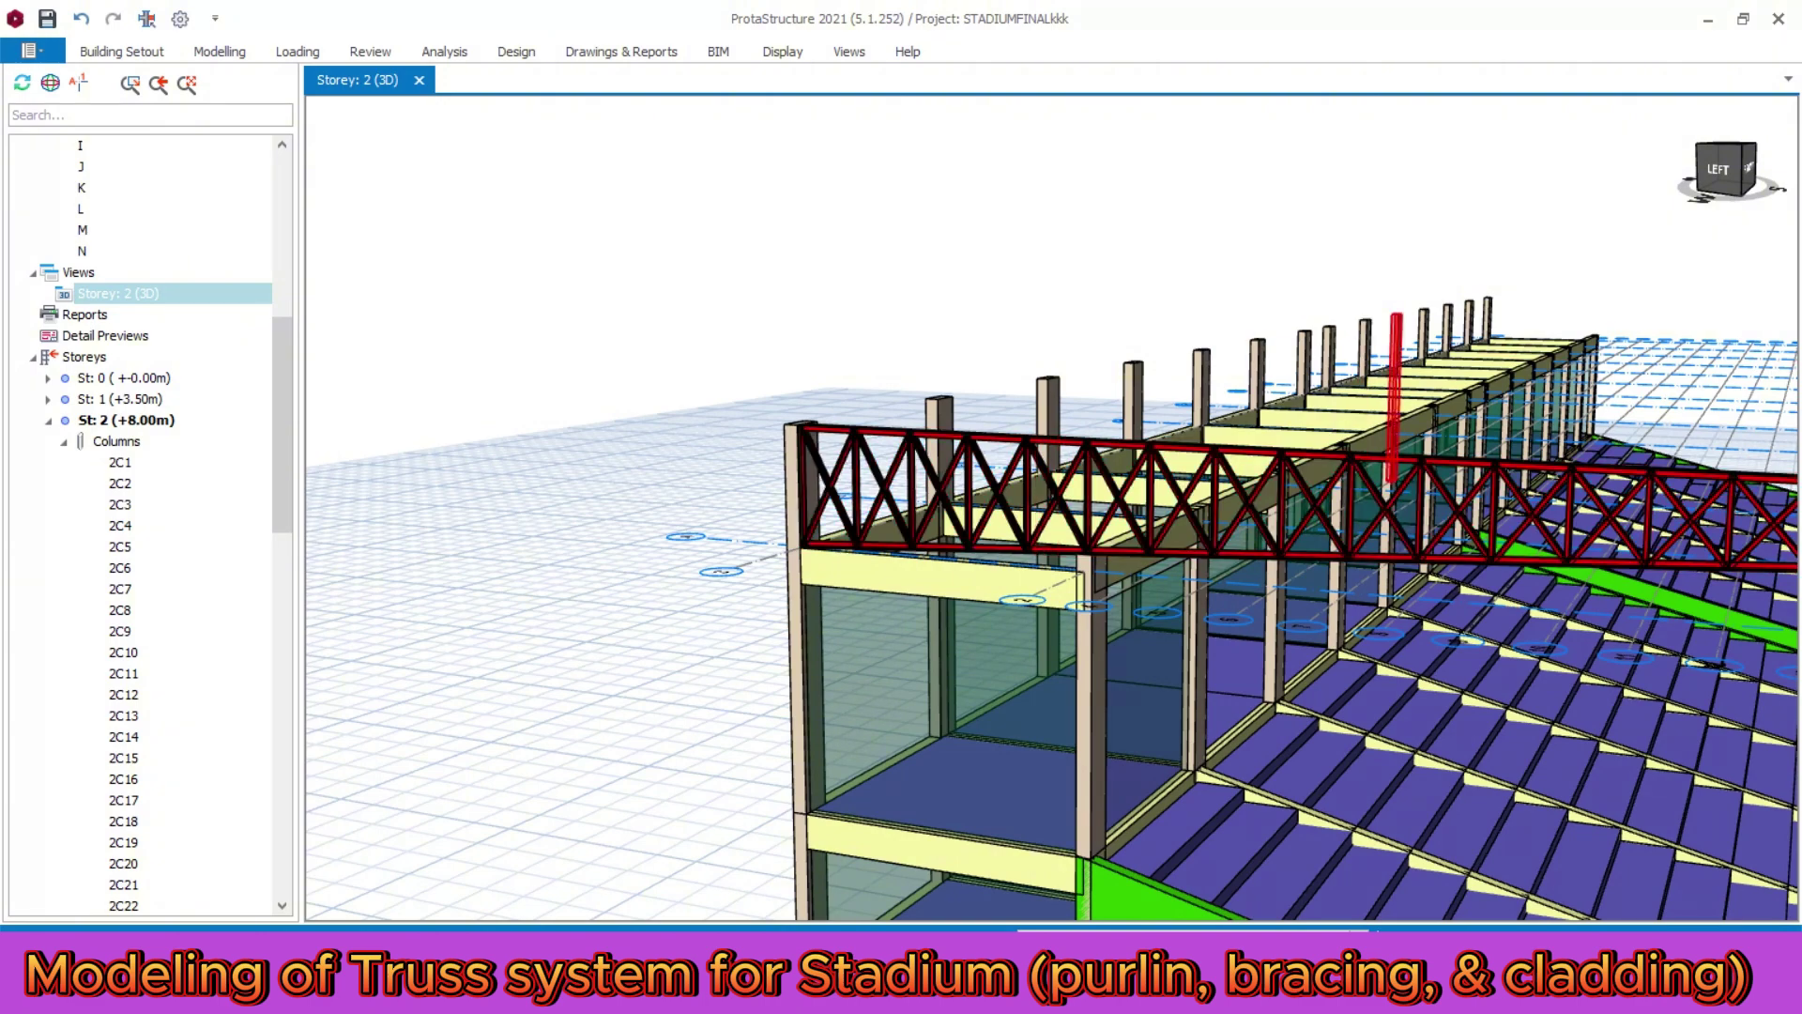
scroll(1206, 507, "up", 5)
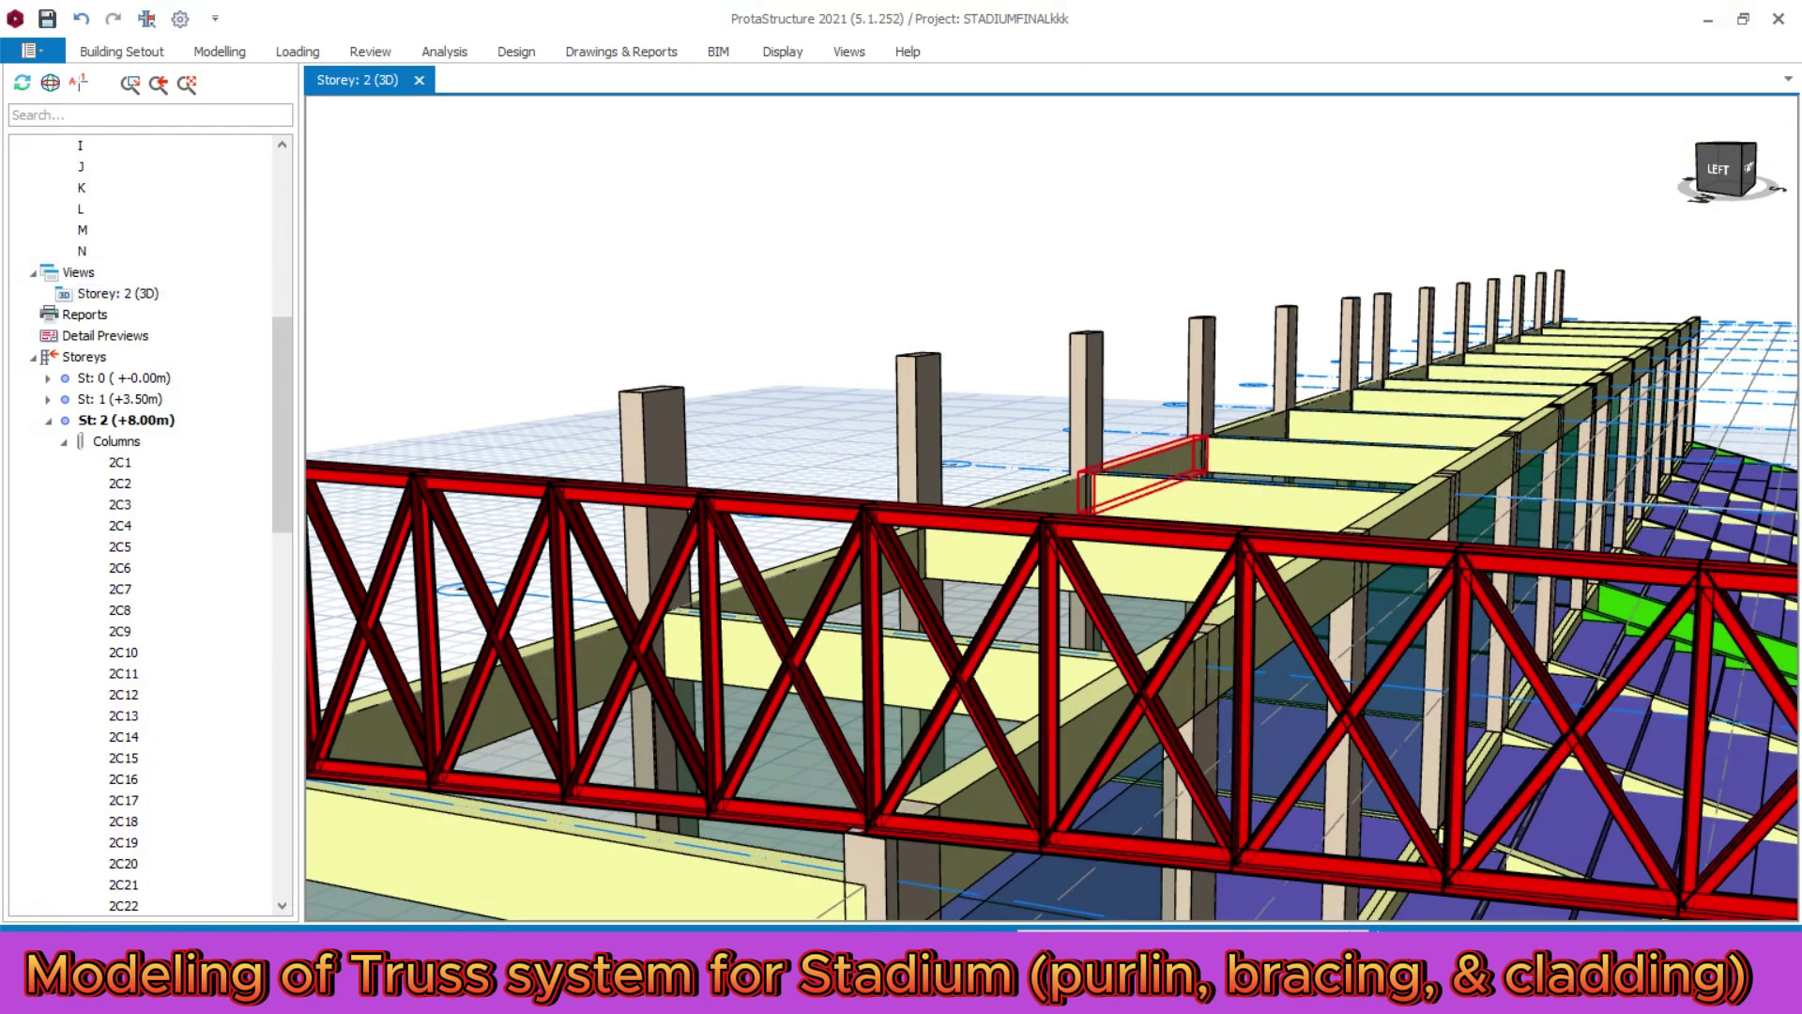
left_click(1171, 460)
right_click(1171, 460)
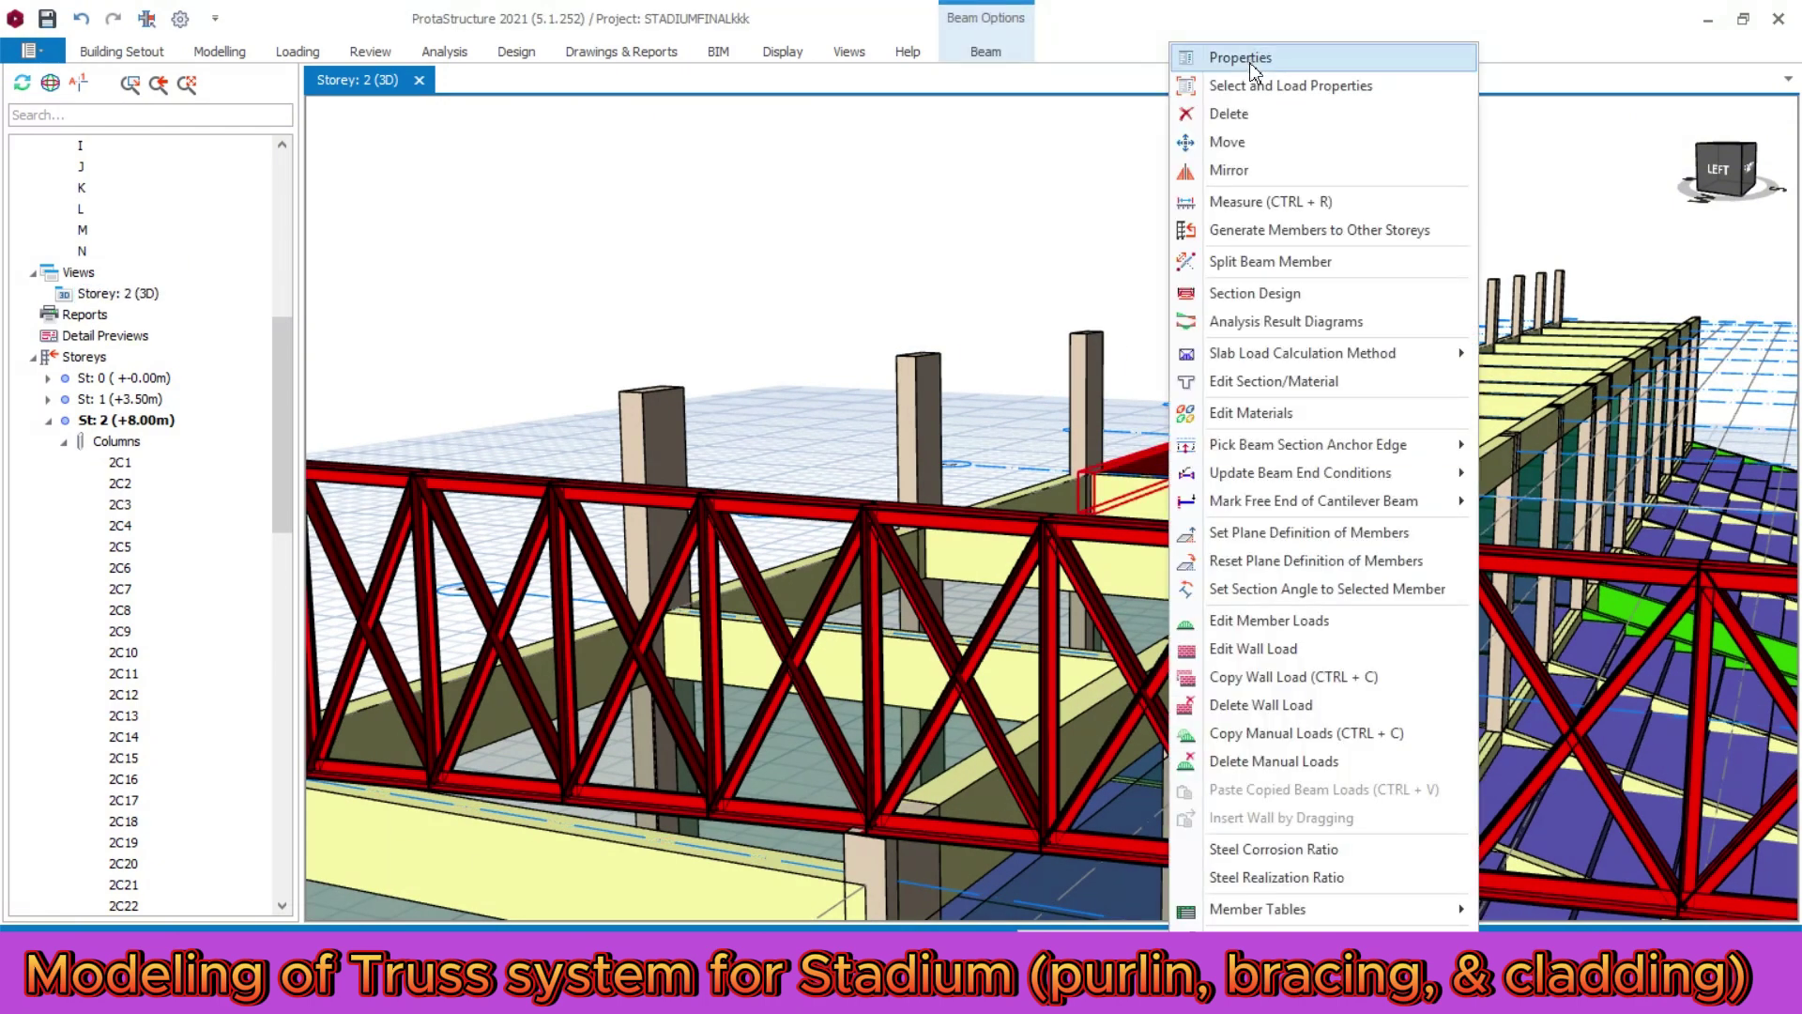
left_click(1257, 56)
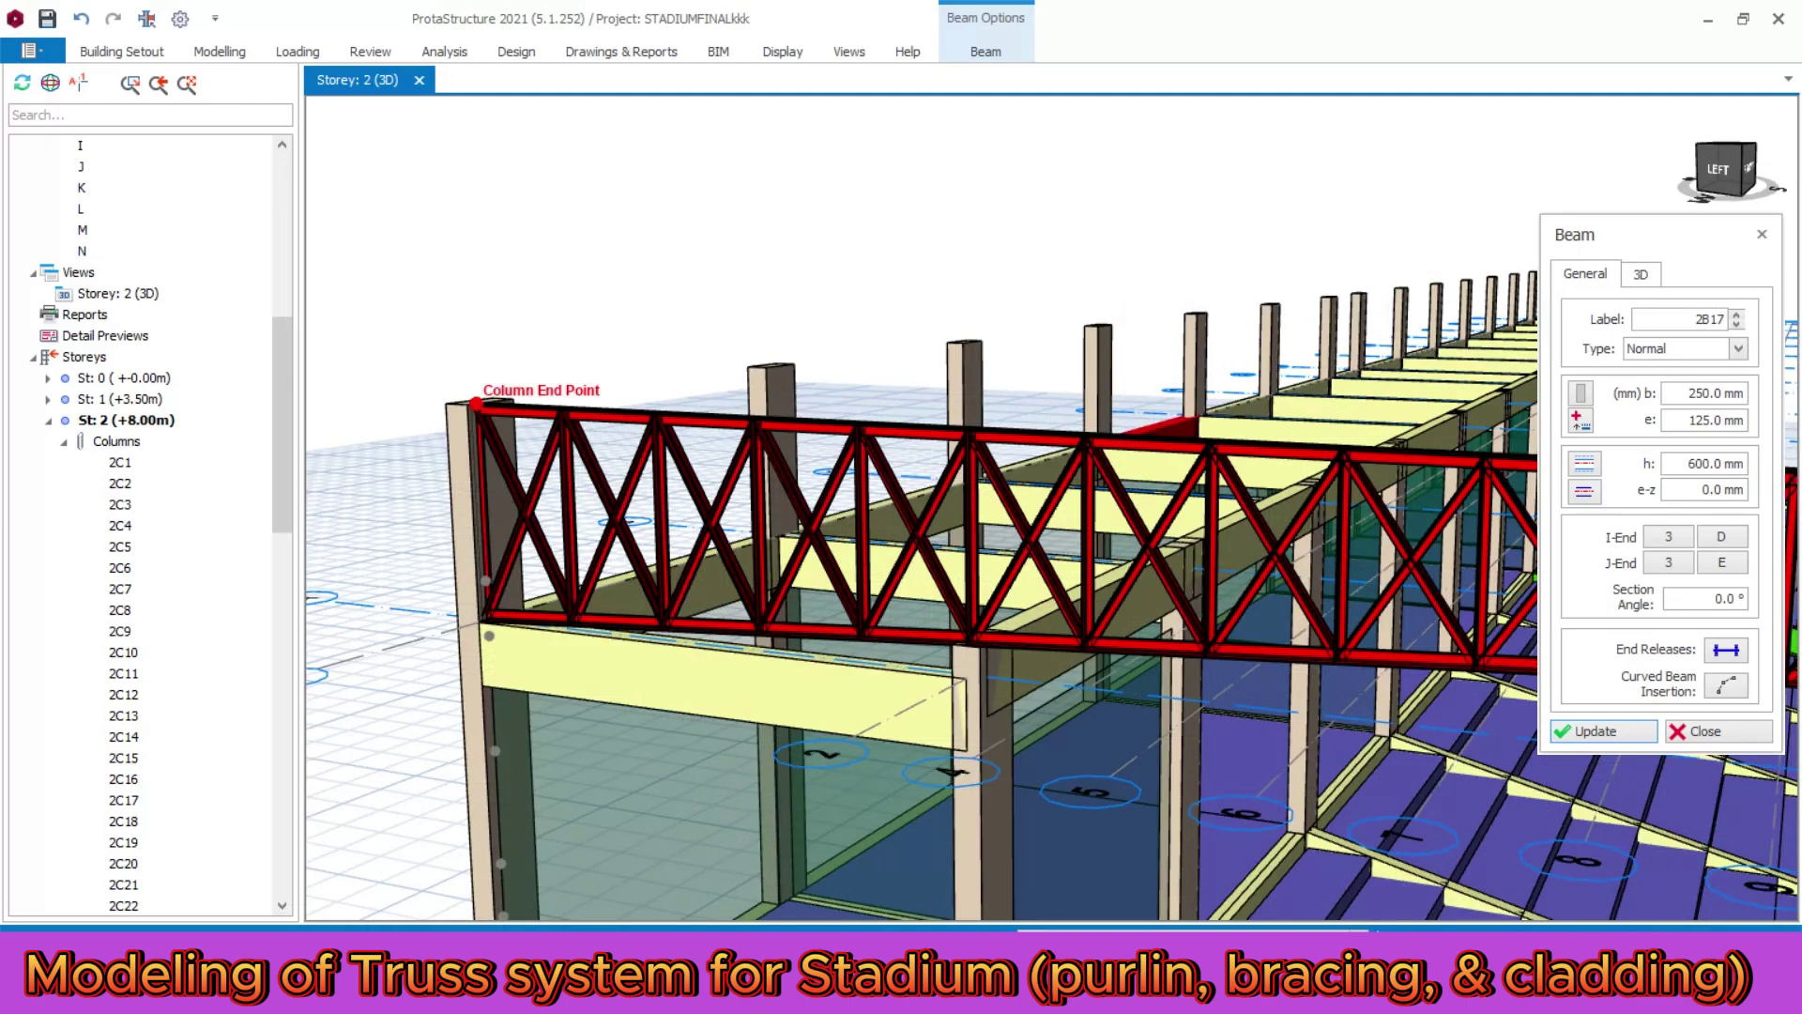
scroll(476, 404, "down", 3)
scroll(1119, 330, "up", 5)
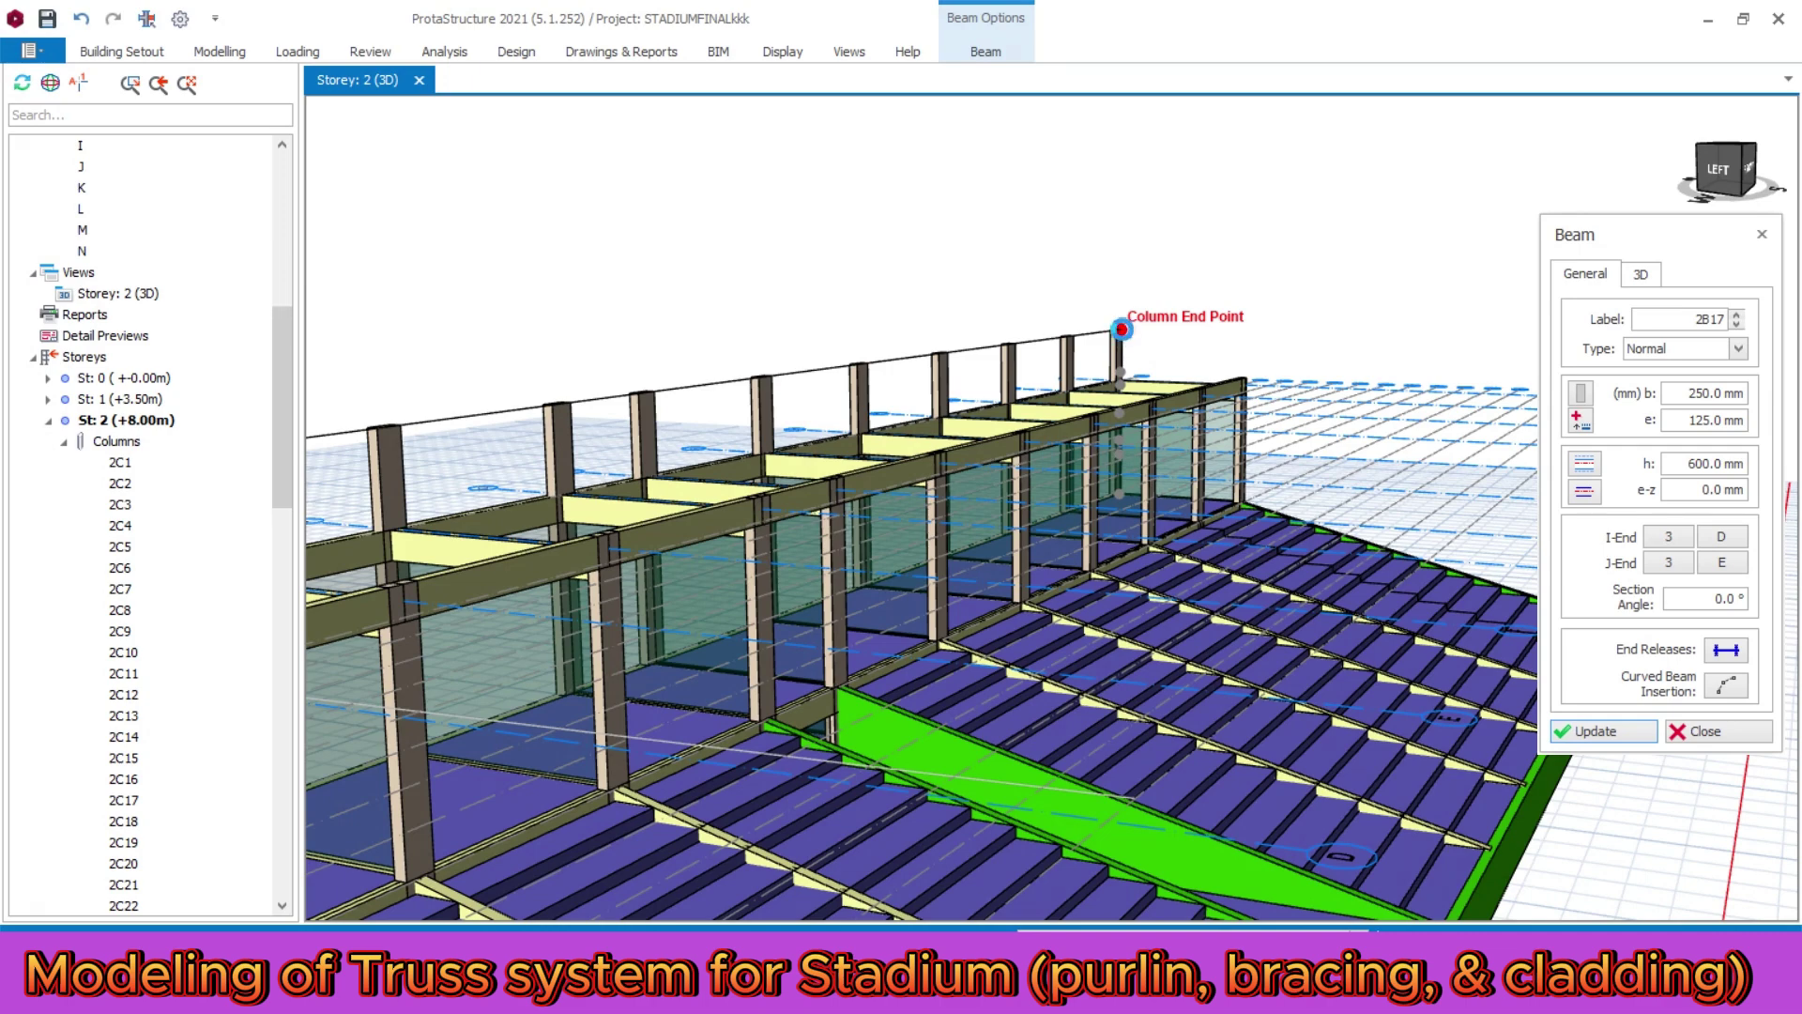
left_click(1121, 330)
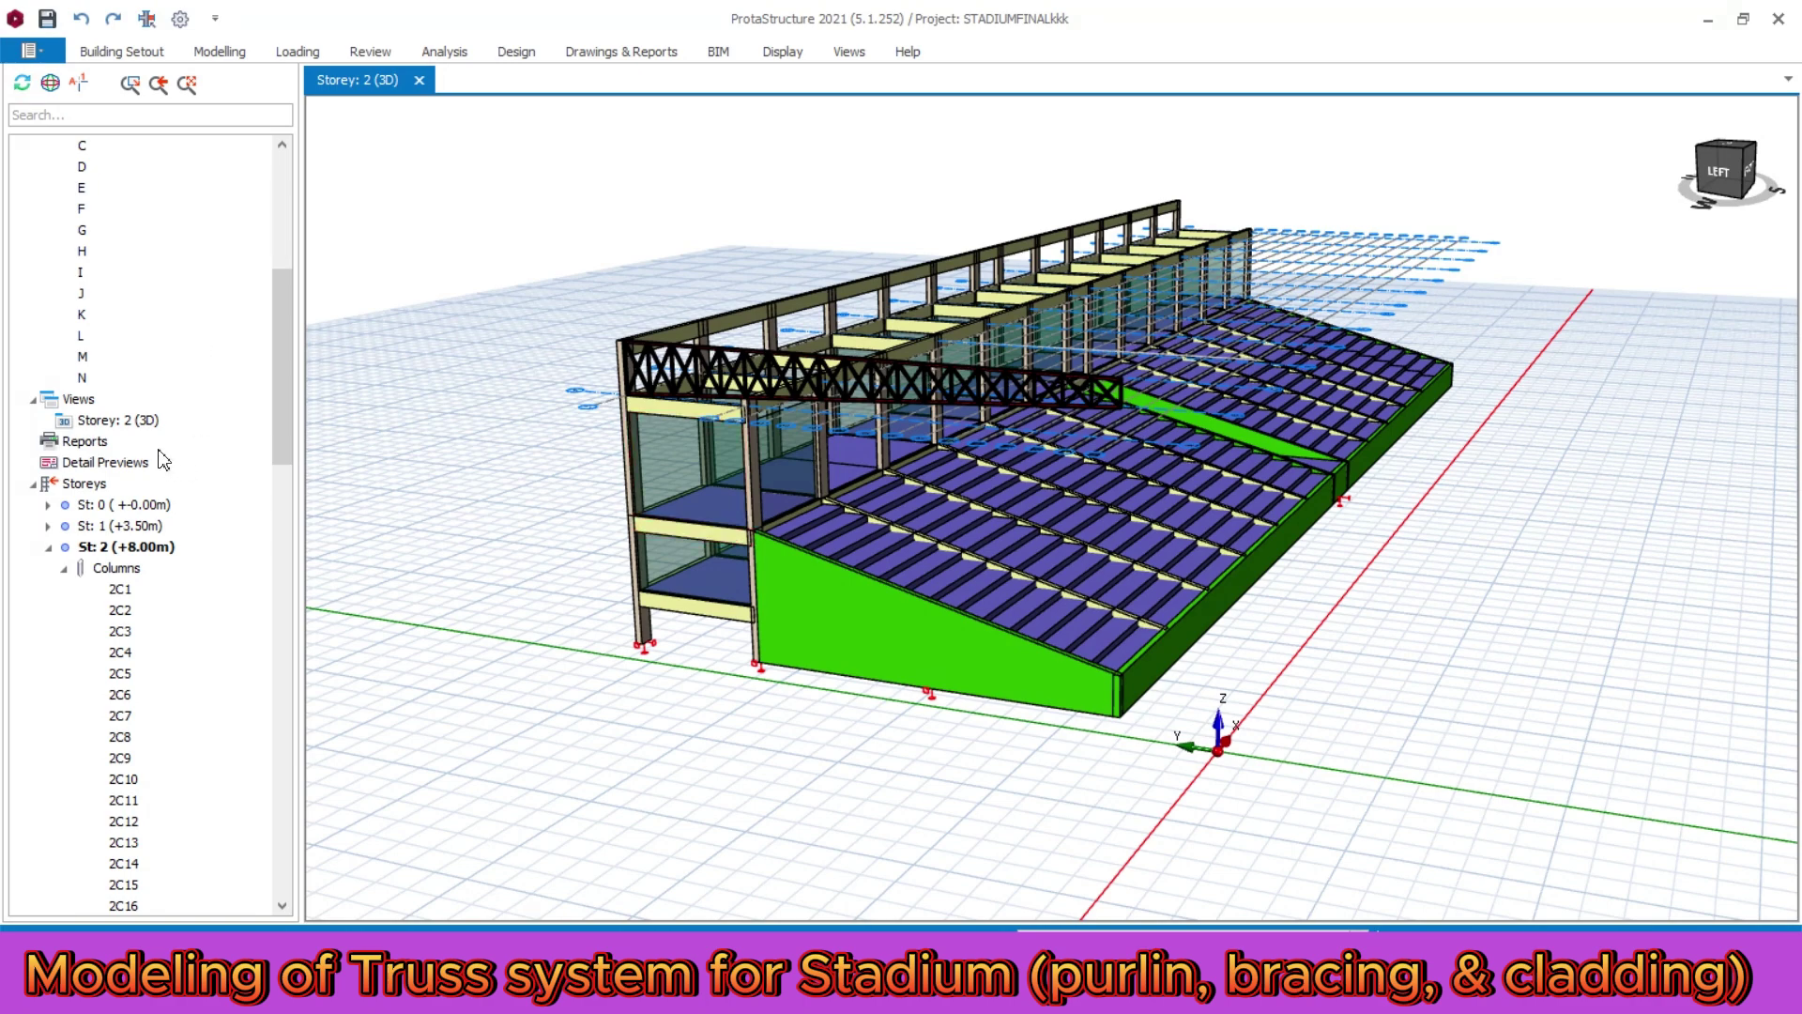
- In the storey 2 plan, insert an inverted truss along axis B from axis 3 to axis 1, with 2000 mm left and right vertical offsets
scroll(160, 460, "up", 4)
left_click(145, 674)
right_click(146, 676)
left_click(202, 704)
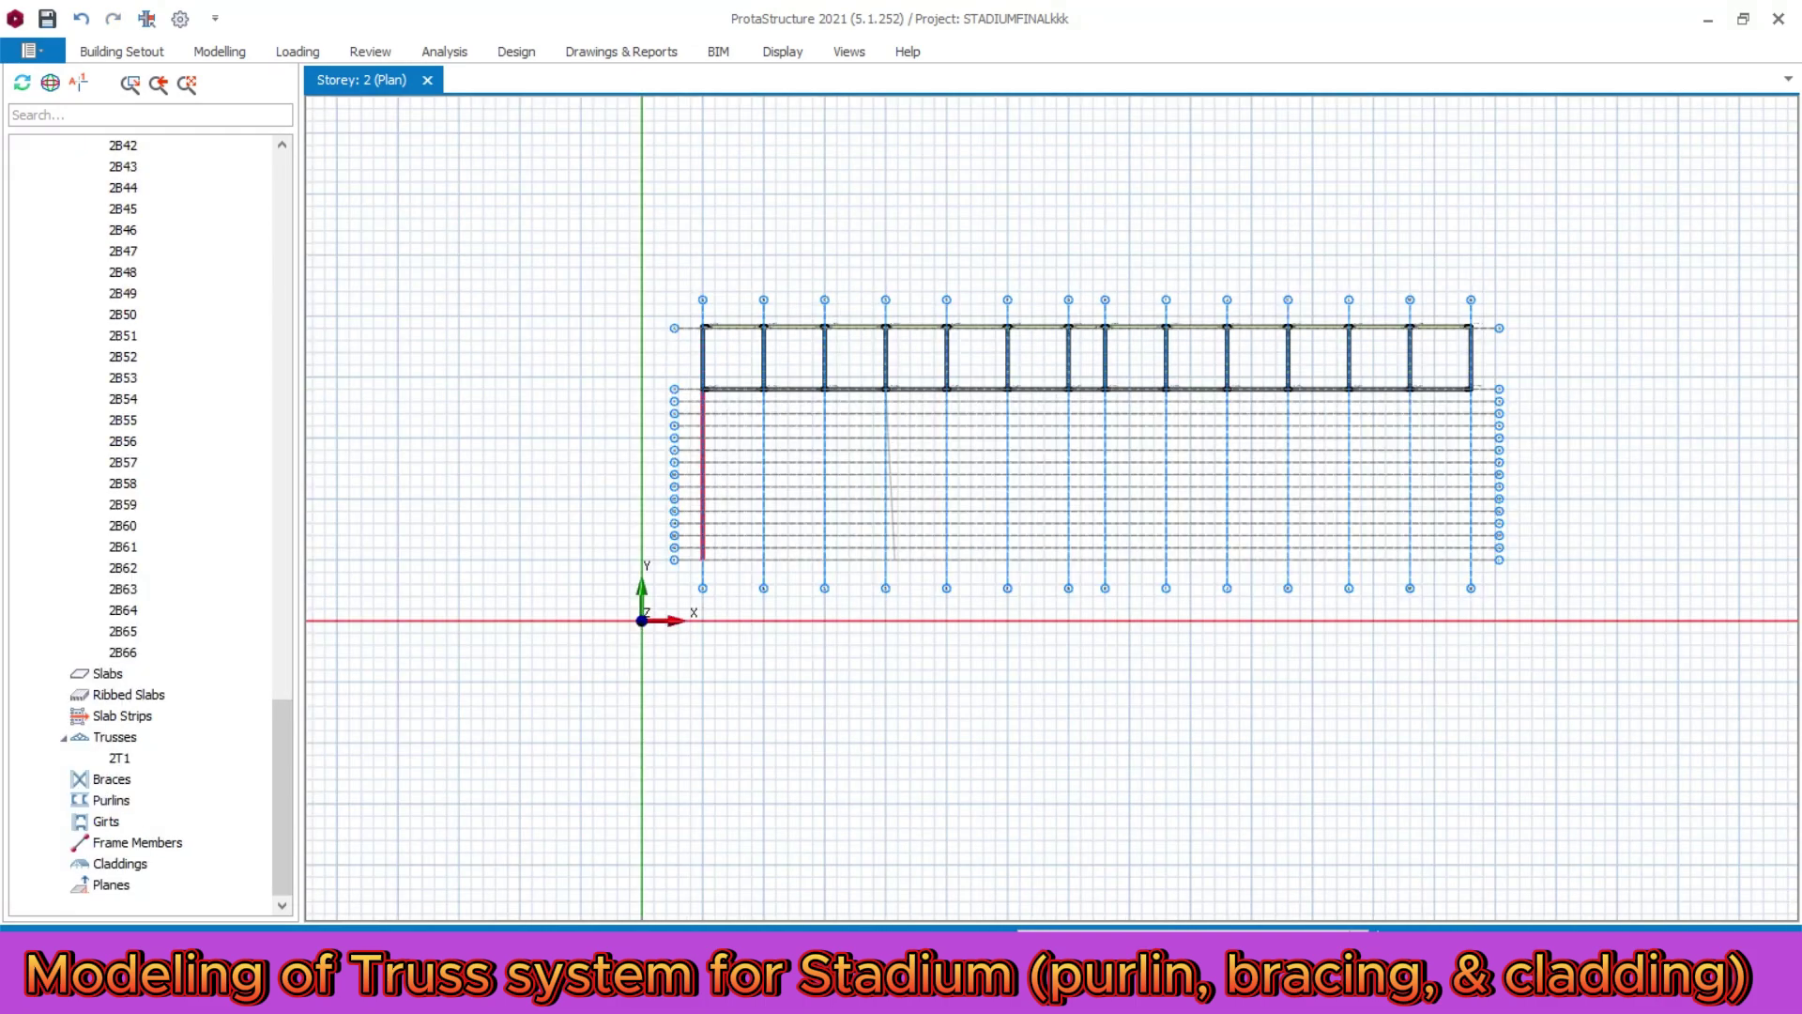
left_click(221, 52)
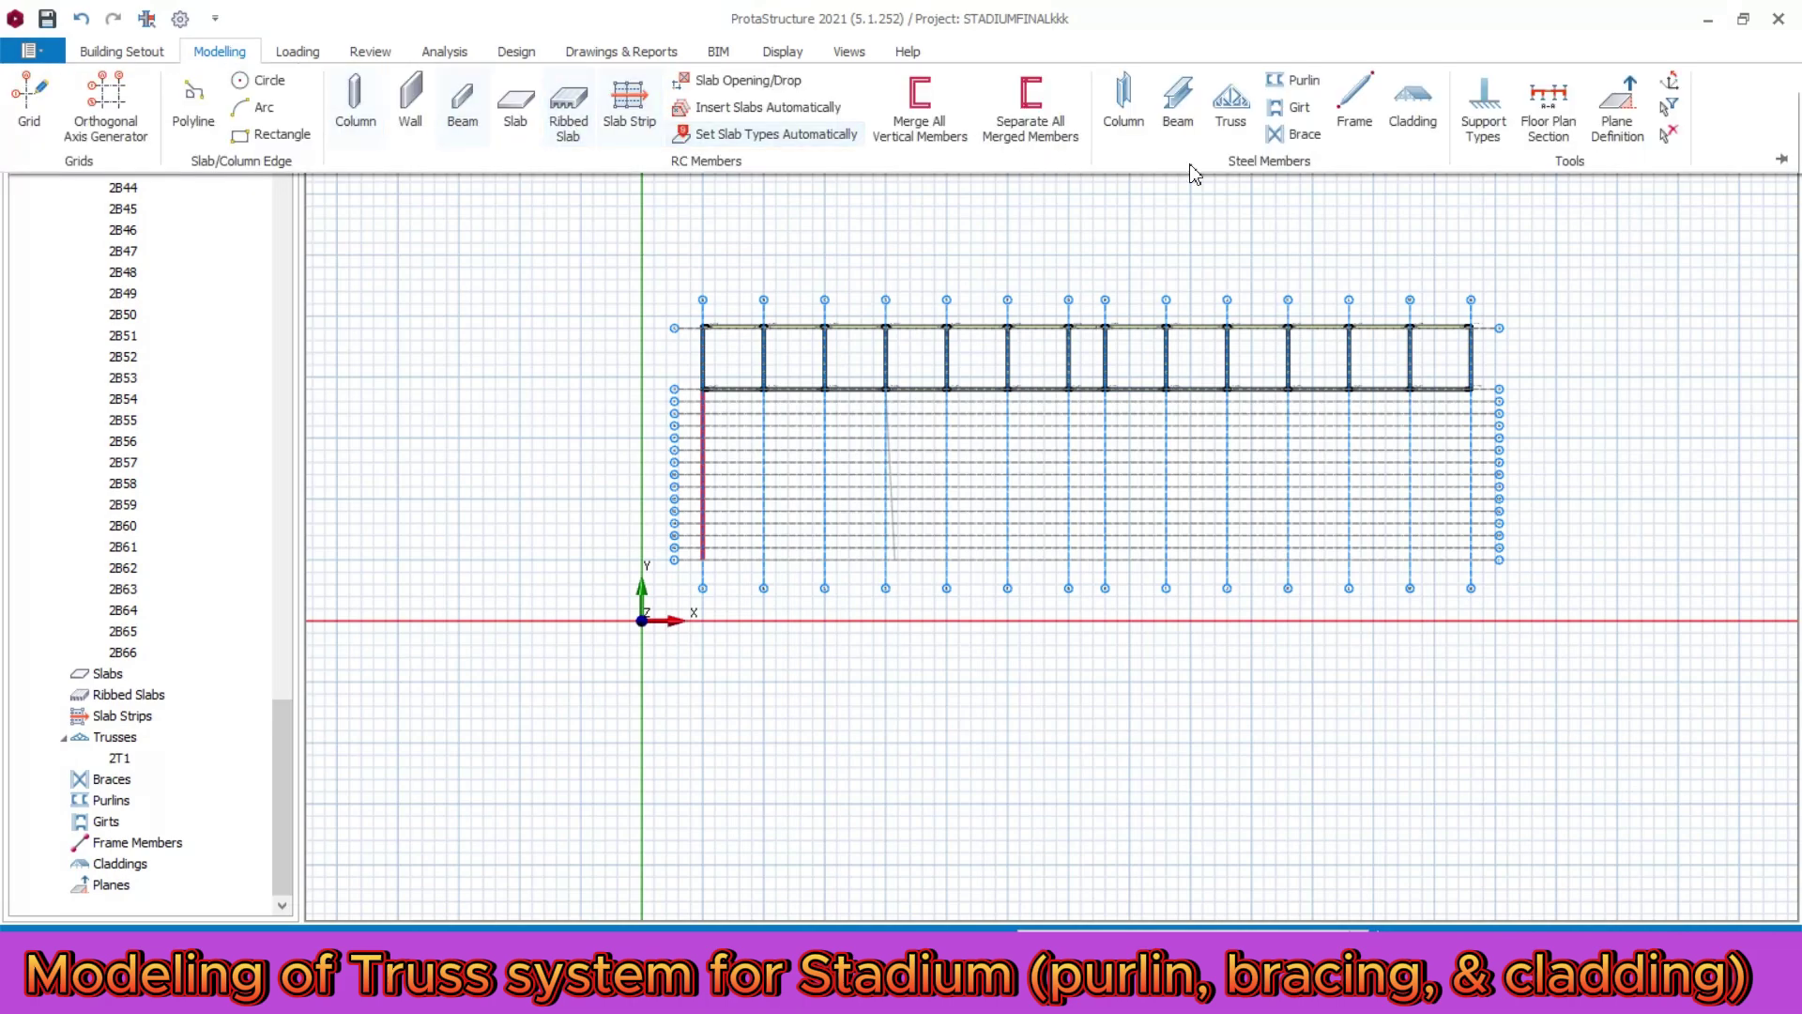
left_click(1232, 106)
scroll(785, 277, "up", 6)
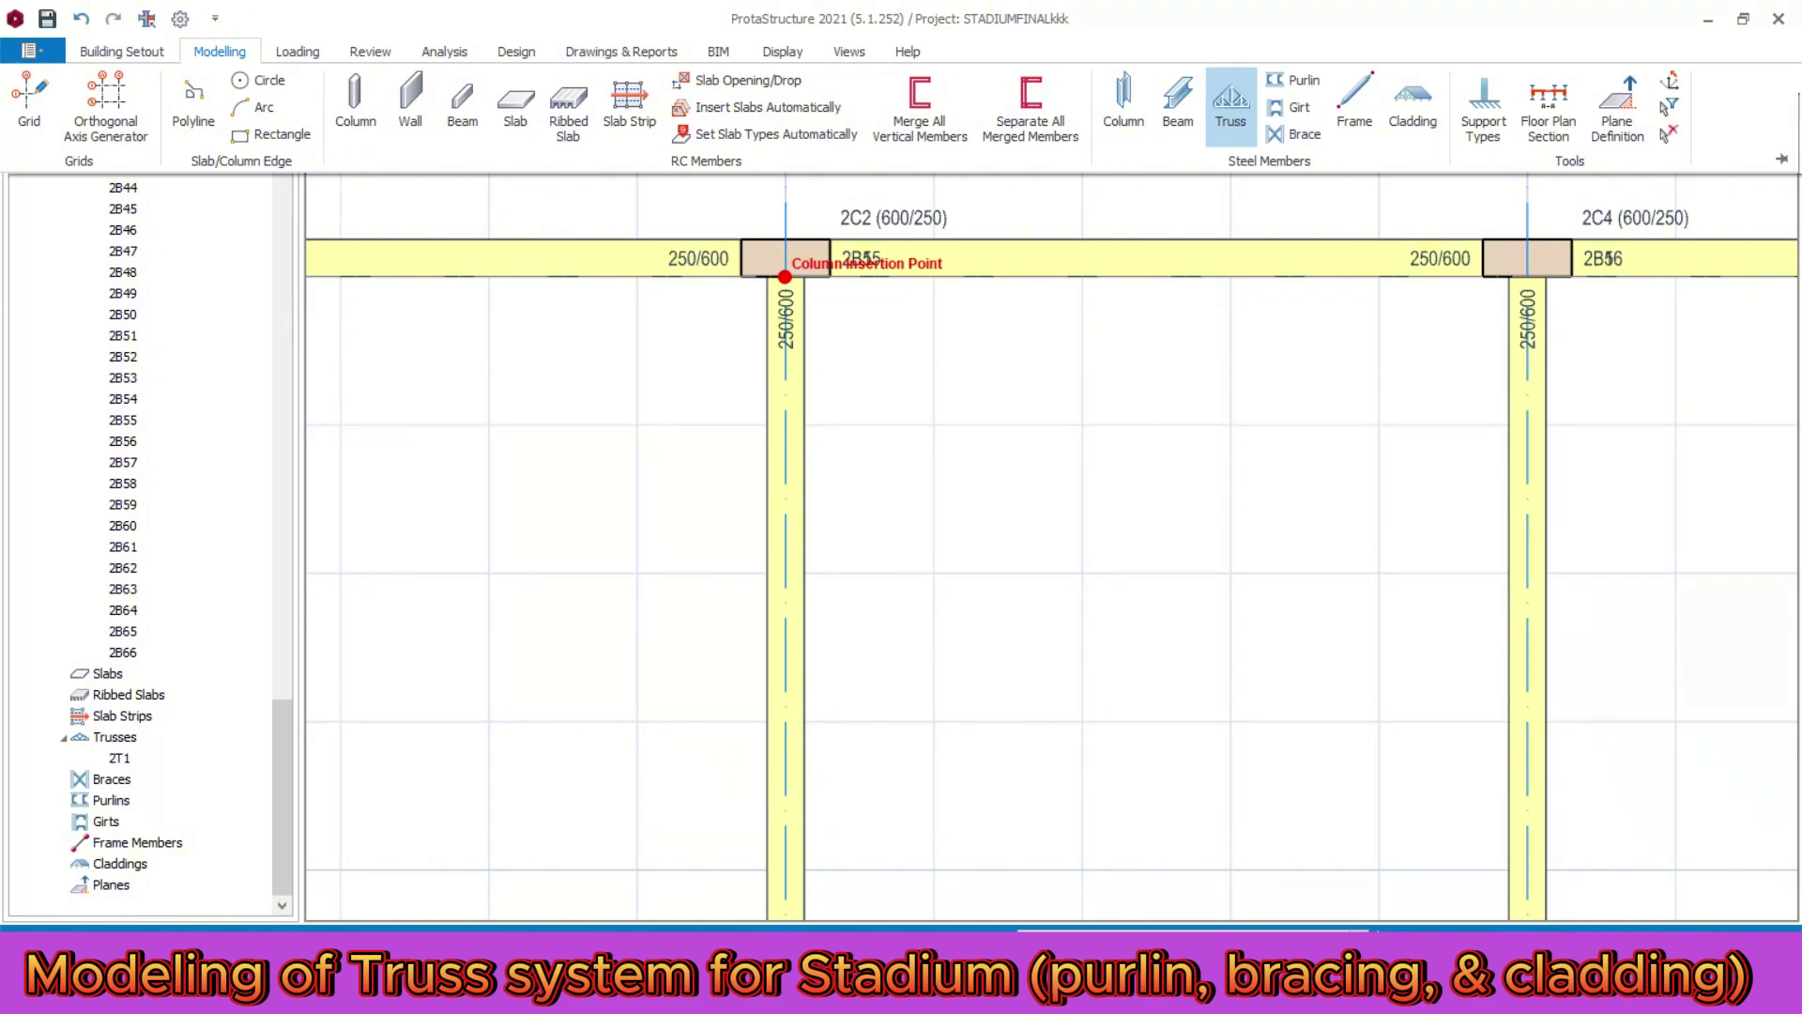
scroll(785, 277, "up", 3)
left_click(798, 280)
scroll(798, 293, "down", 1)
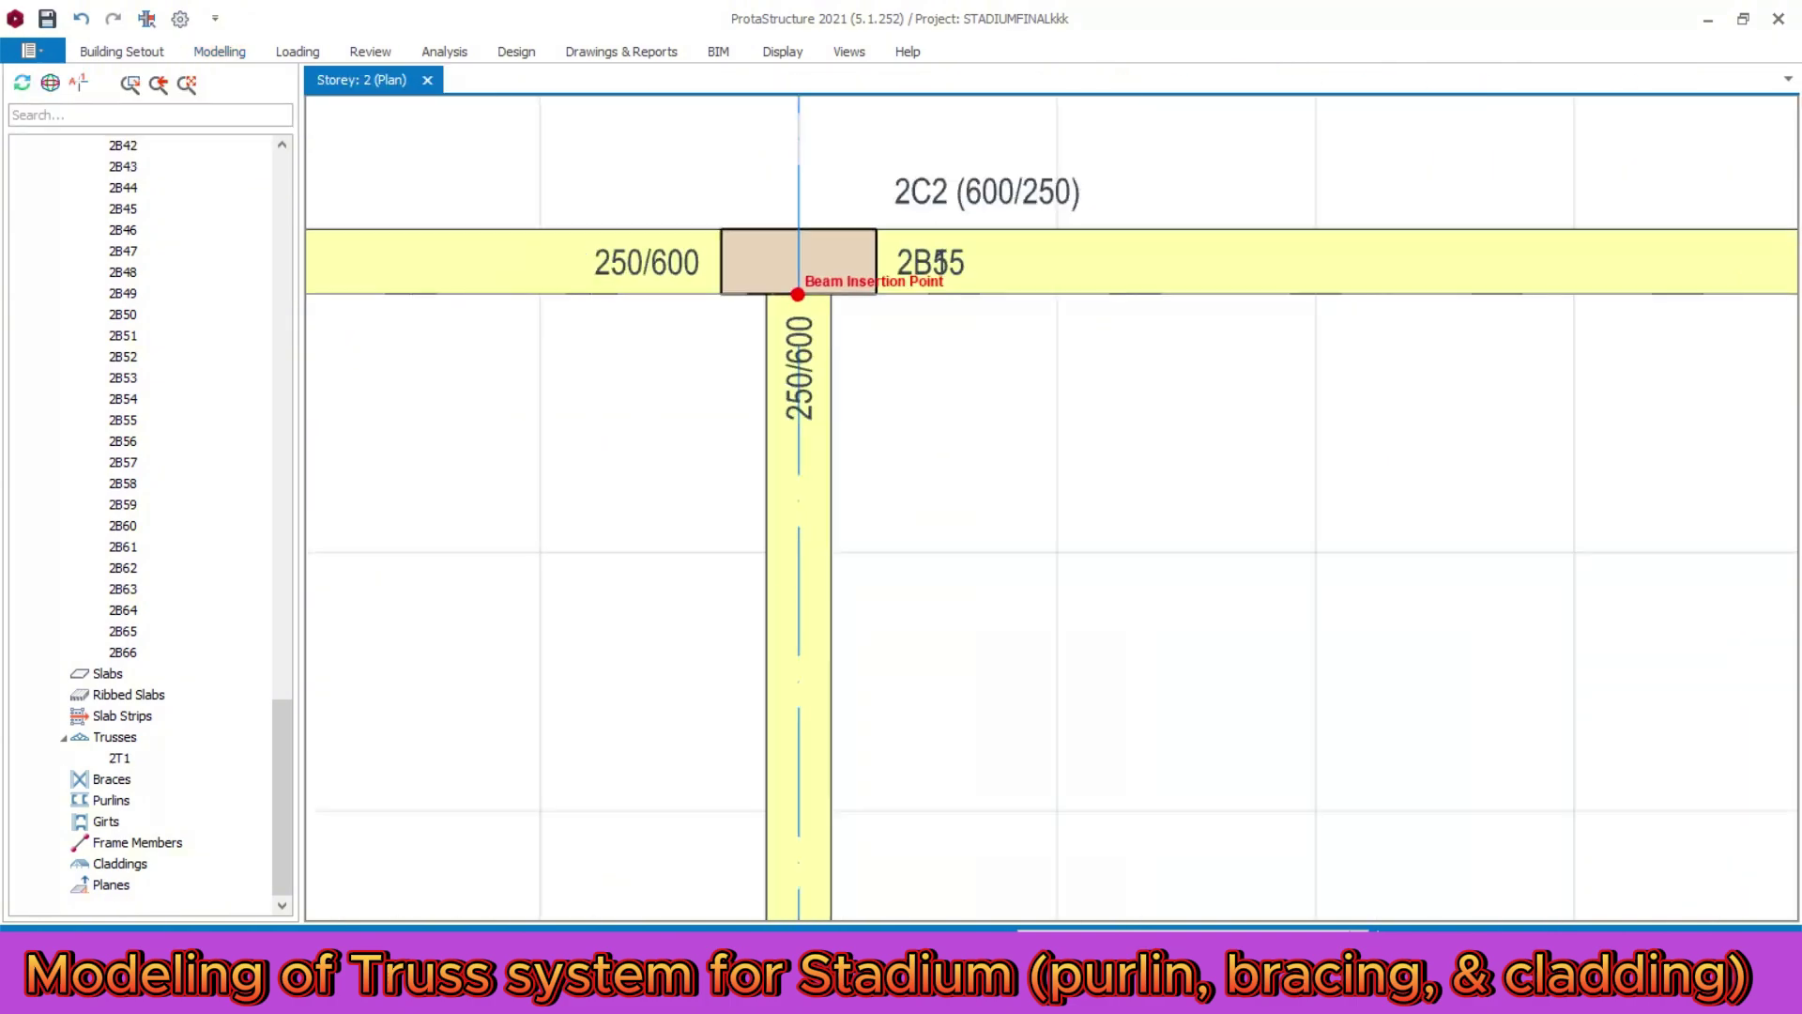
scroll(792, 322, "down", 6)
scroll(796, 563, "up", 6)
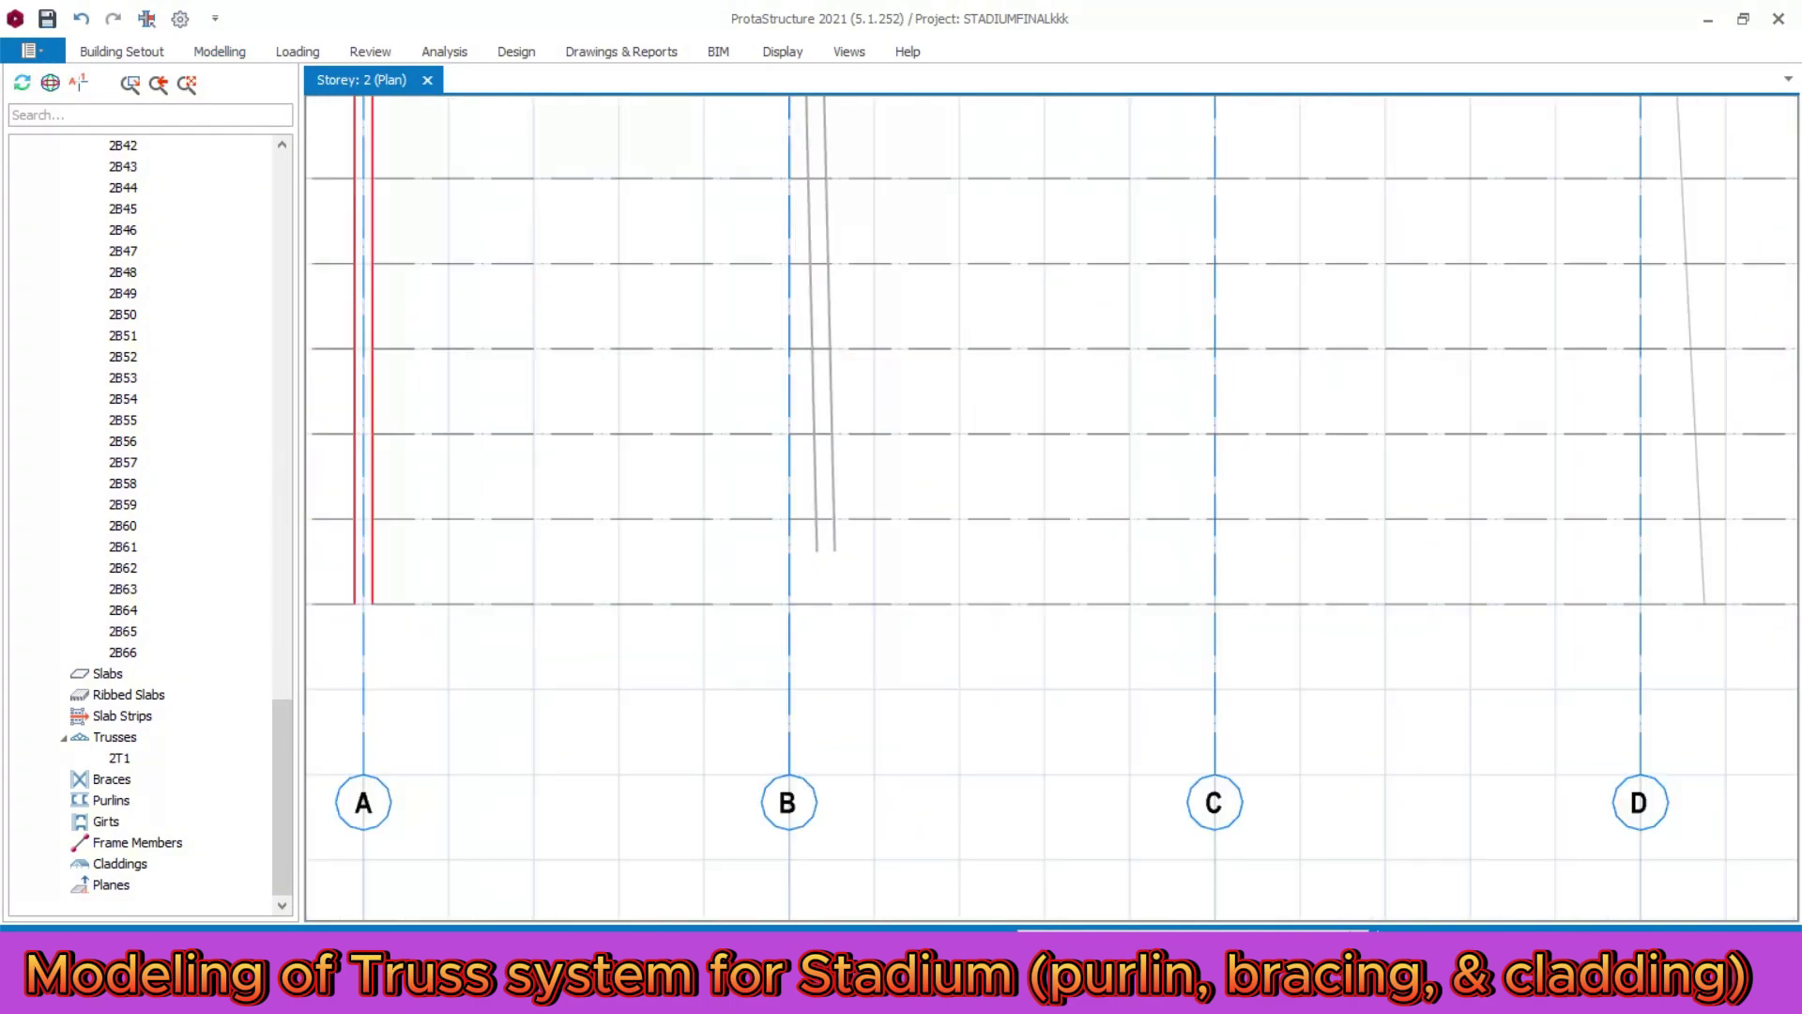
left_click(789, 604)
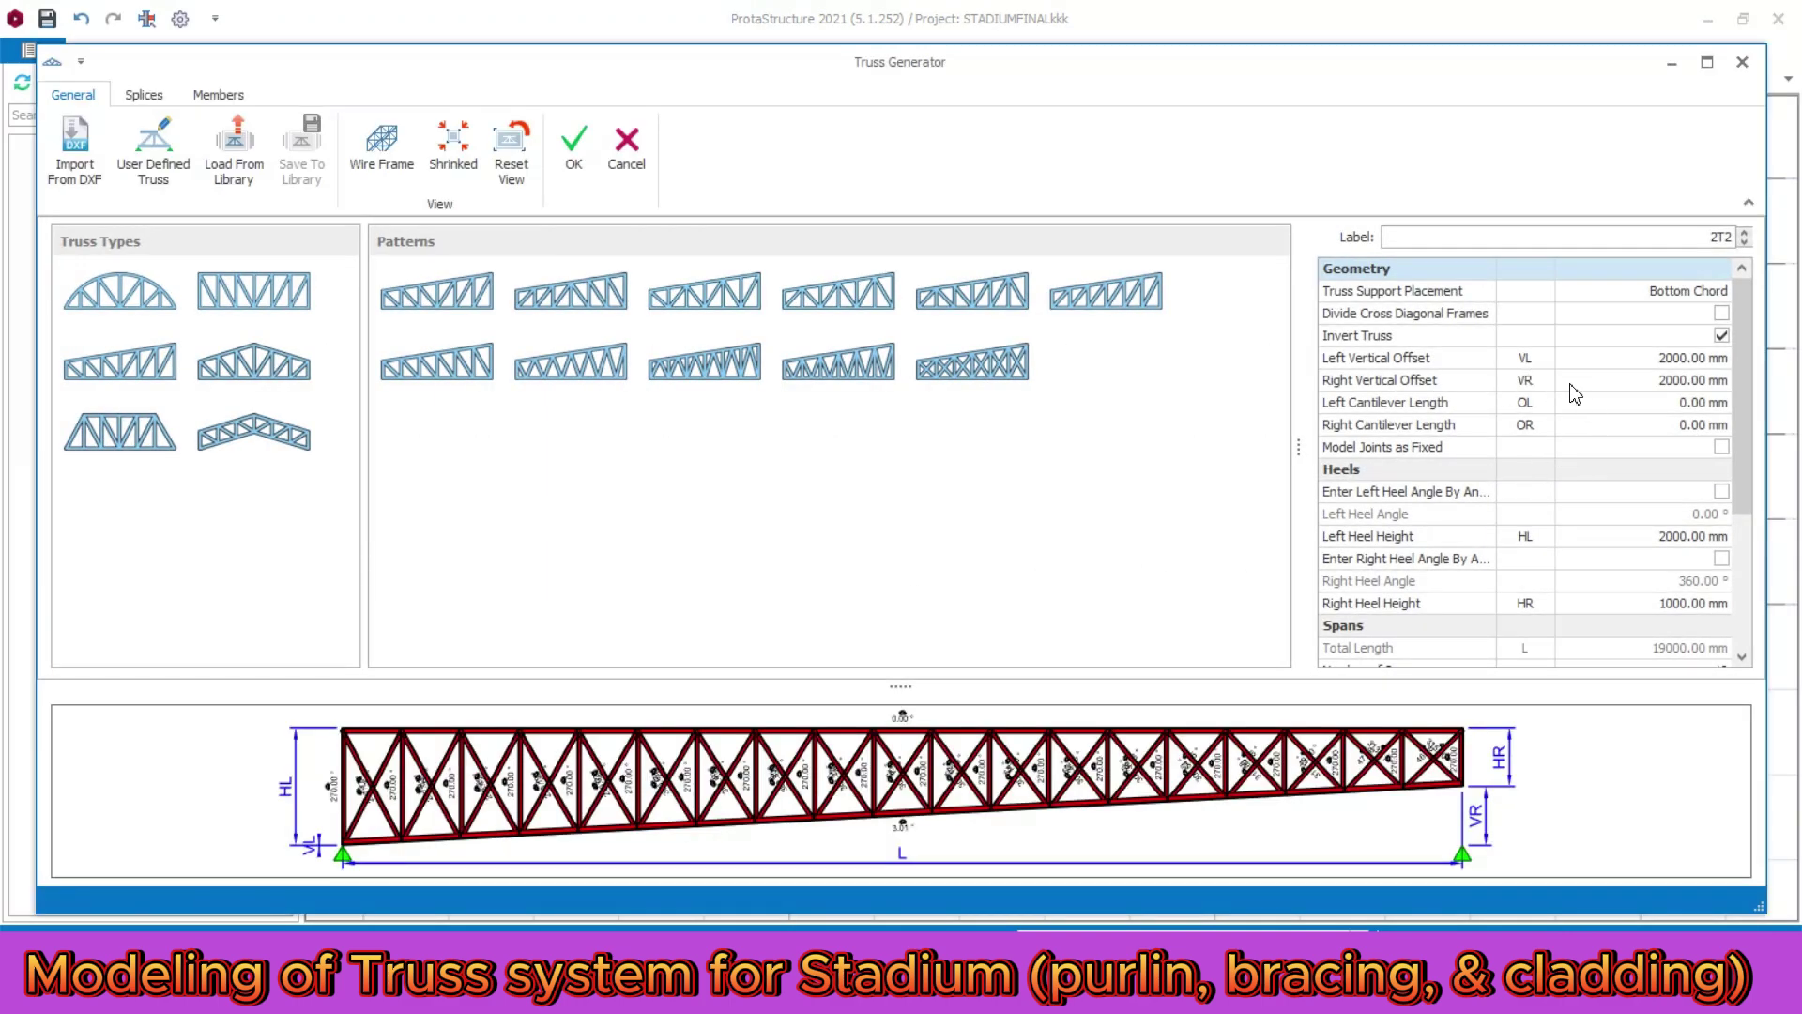
left_click(574, 150)
- In the storey 2 plan, copy the axis B inverted truss onto each axis from C to N, starting at axis 3
scroll(773, 499, "down", 3)
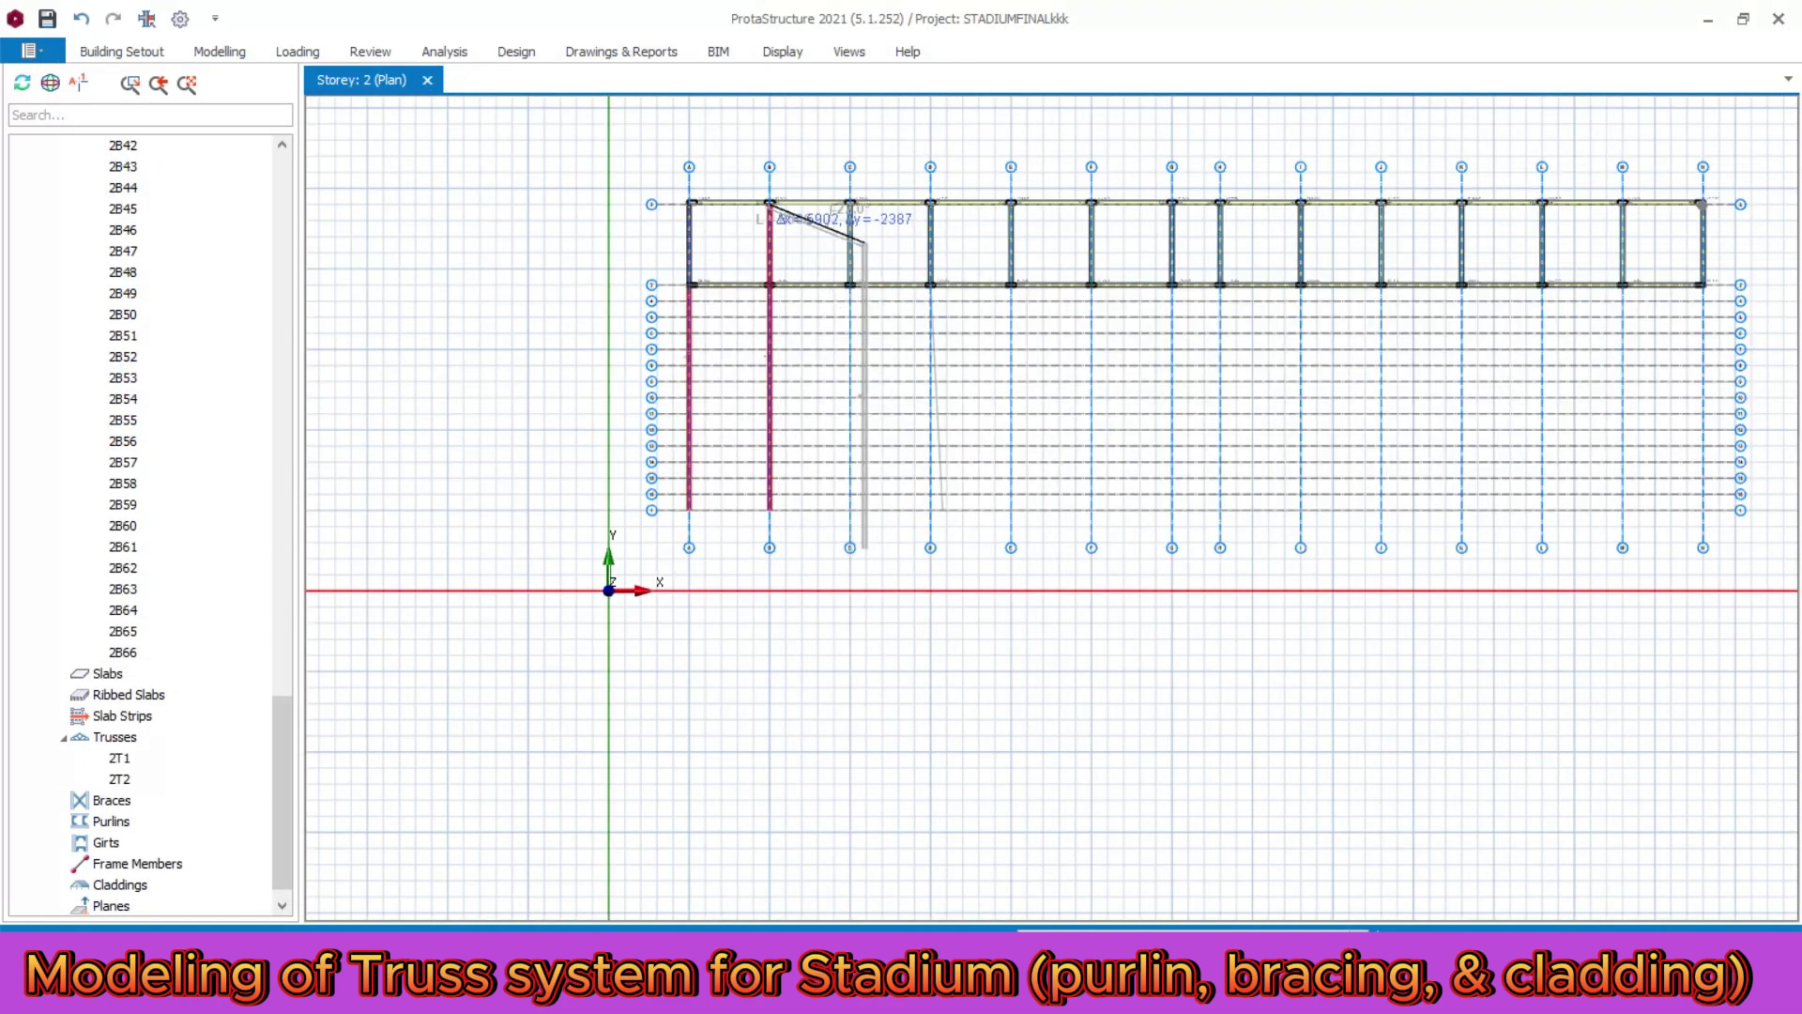
scroll(849, 204, "up", 8)
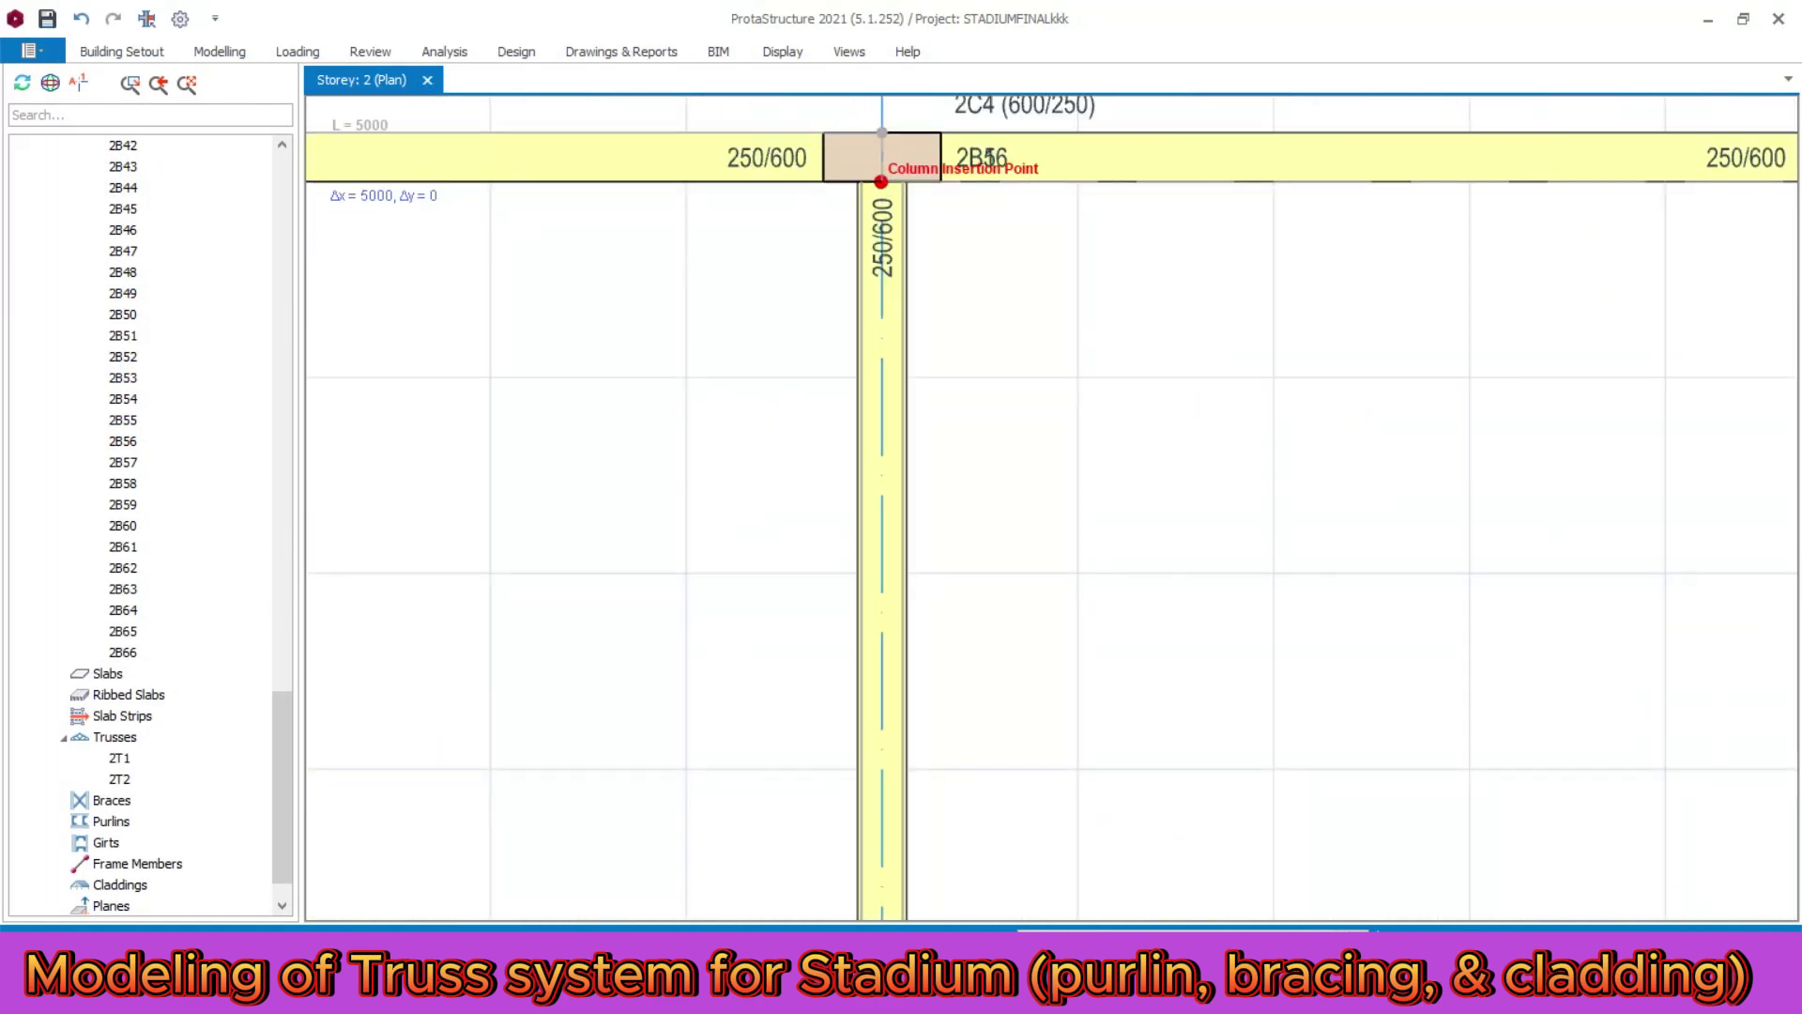
left_click(989, 156)
scroll(989, 156, "down", 3)
scroll(924, 276, "up", 6)
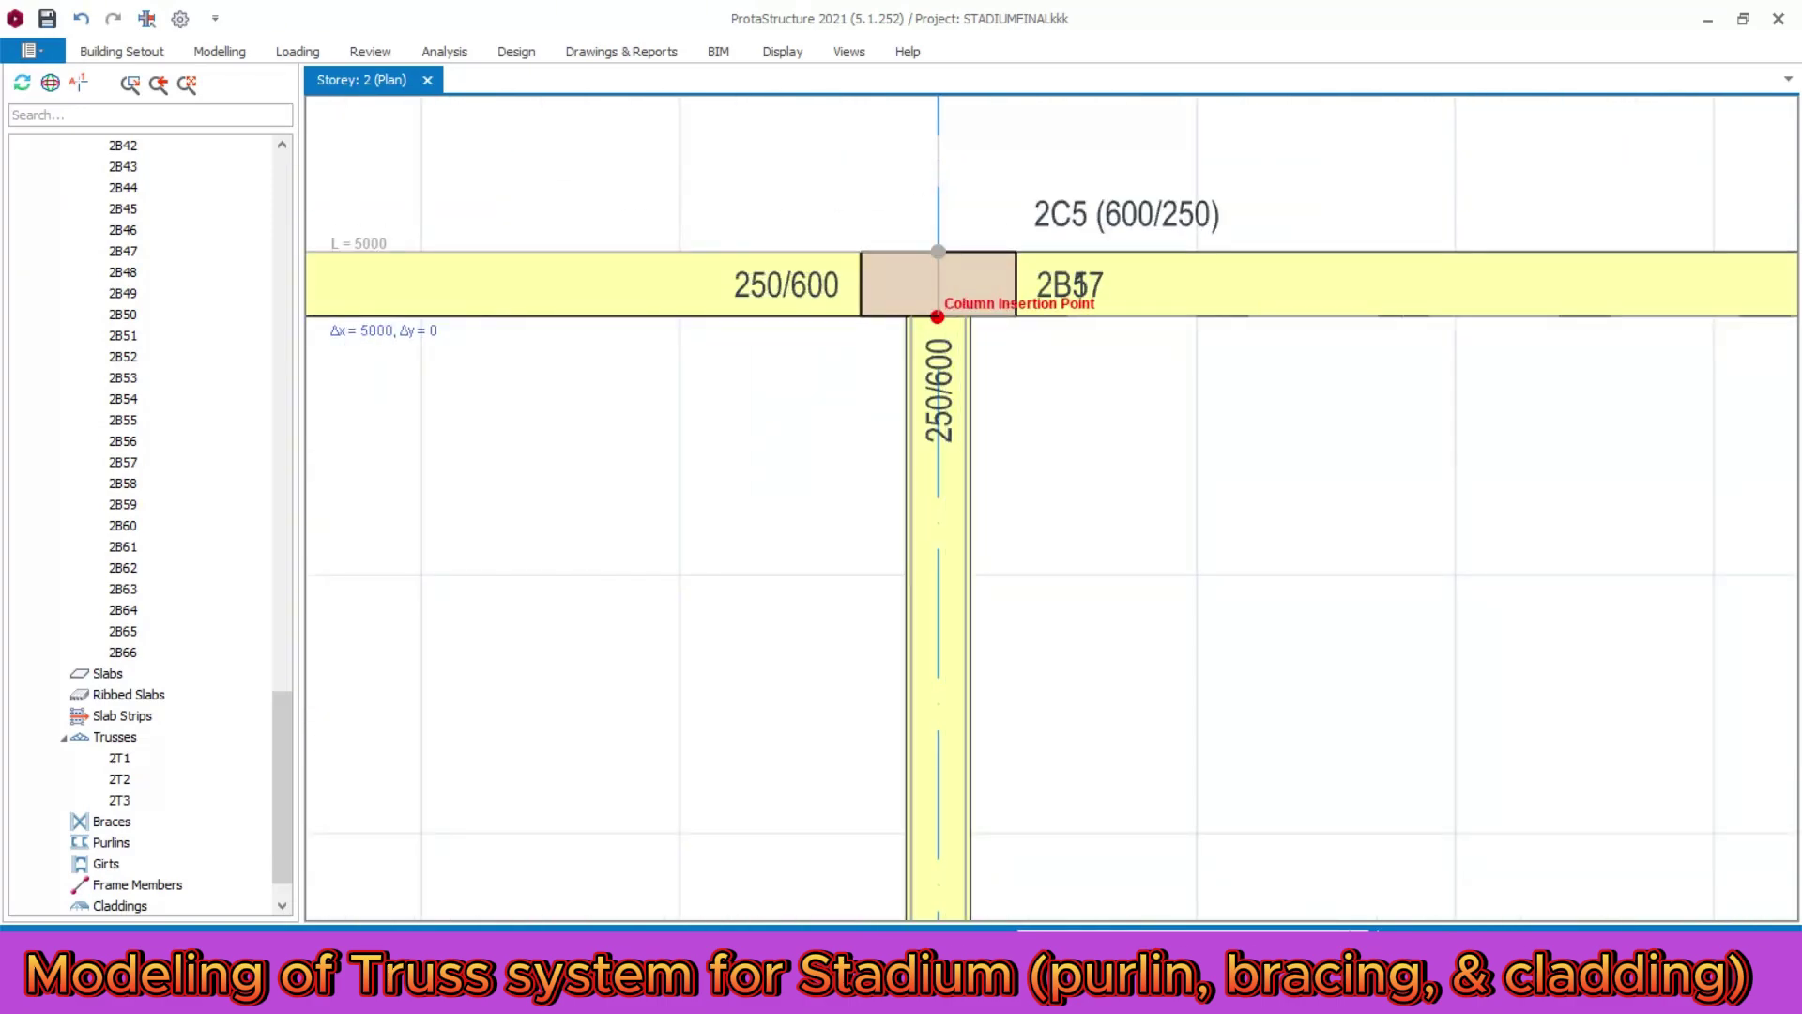
left_click(937, 317)
scroll(936, 317, "down", 3)
scroll(953, 340, "up", 6)
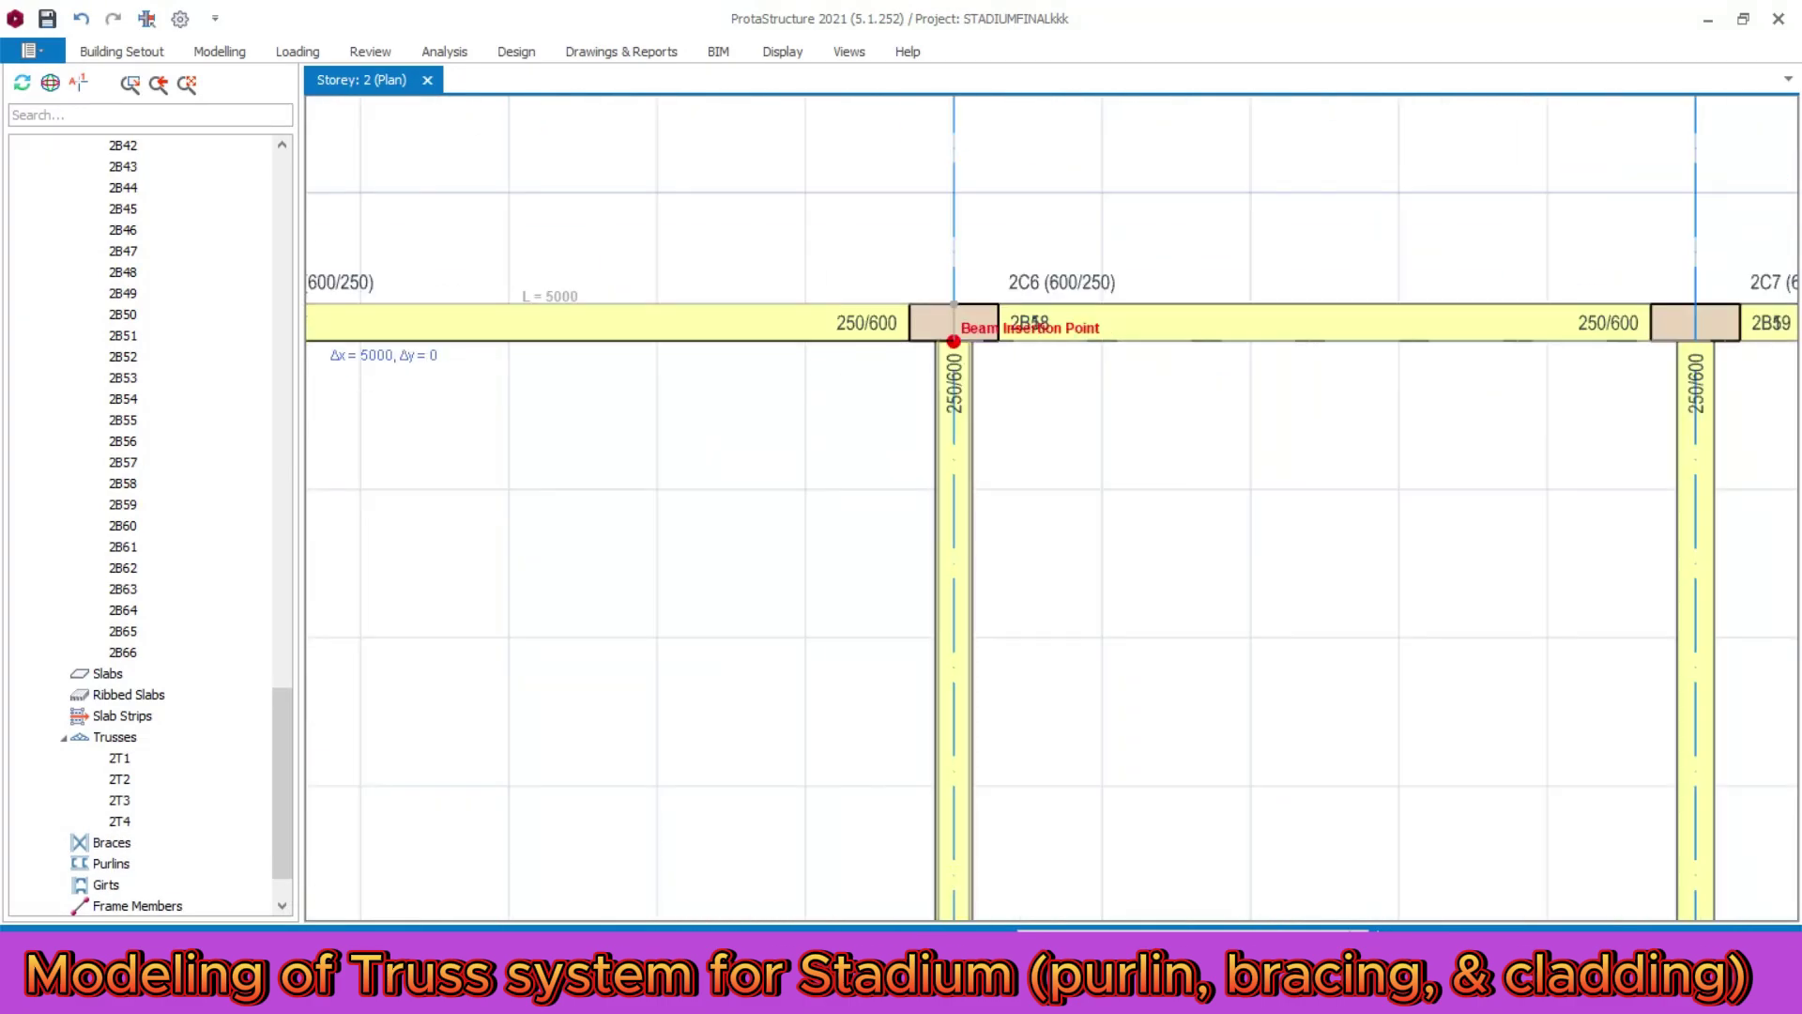
left_click(954, 340)
scroll(953, 341, "down", 3)
scroll(931, 378, "up", 6)
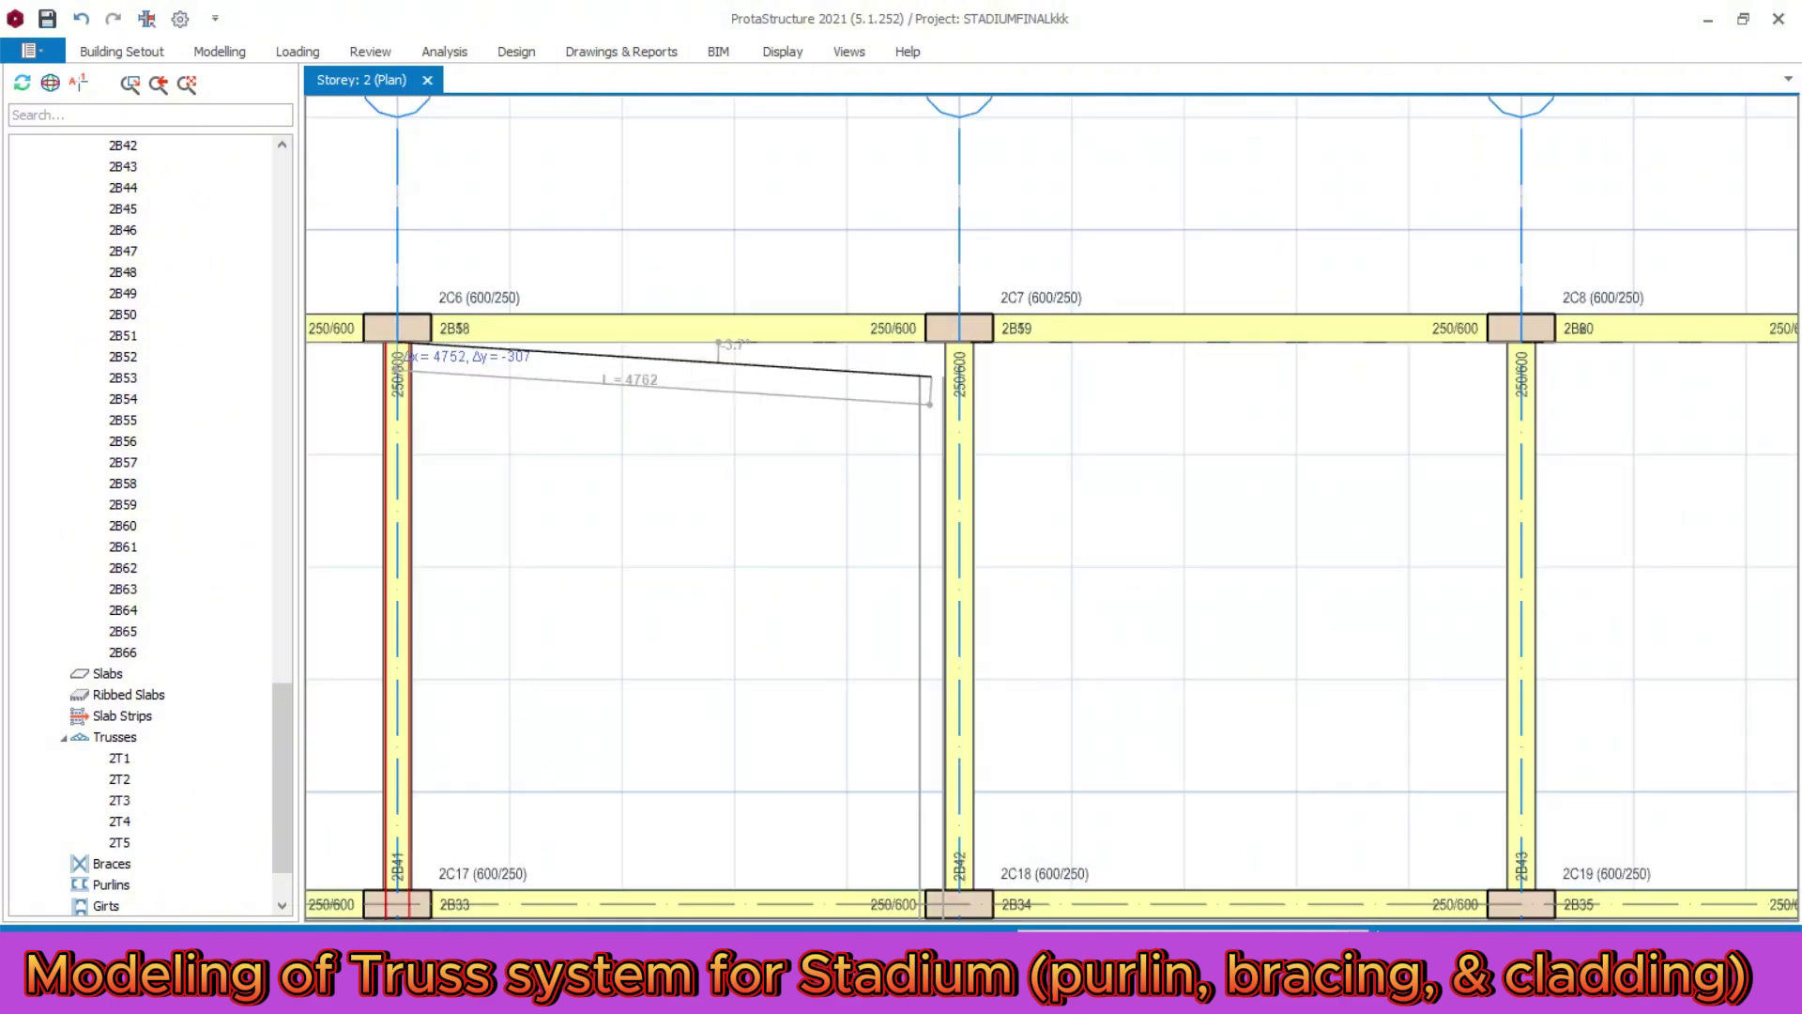
left_click(957, 341)
scroll(957, 340, "down", 3)
scroll(1025, 338, "up", 6)
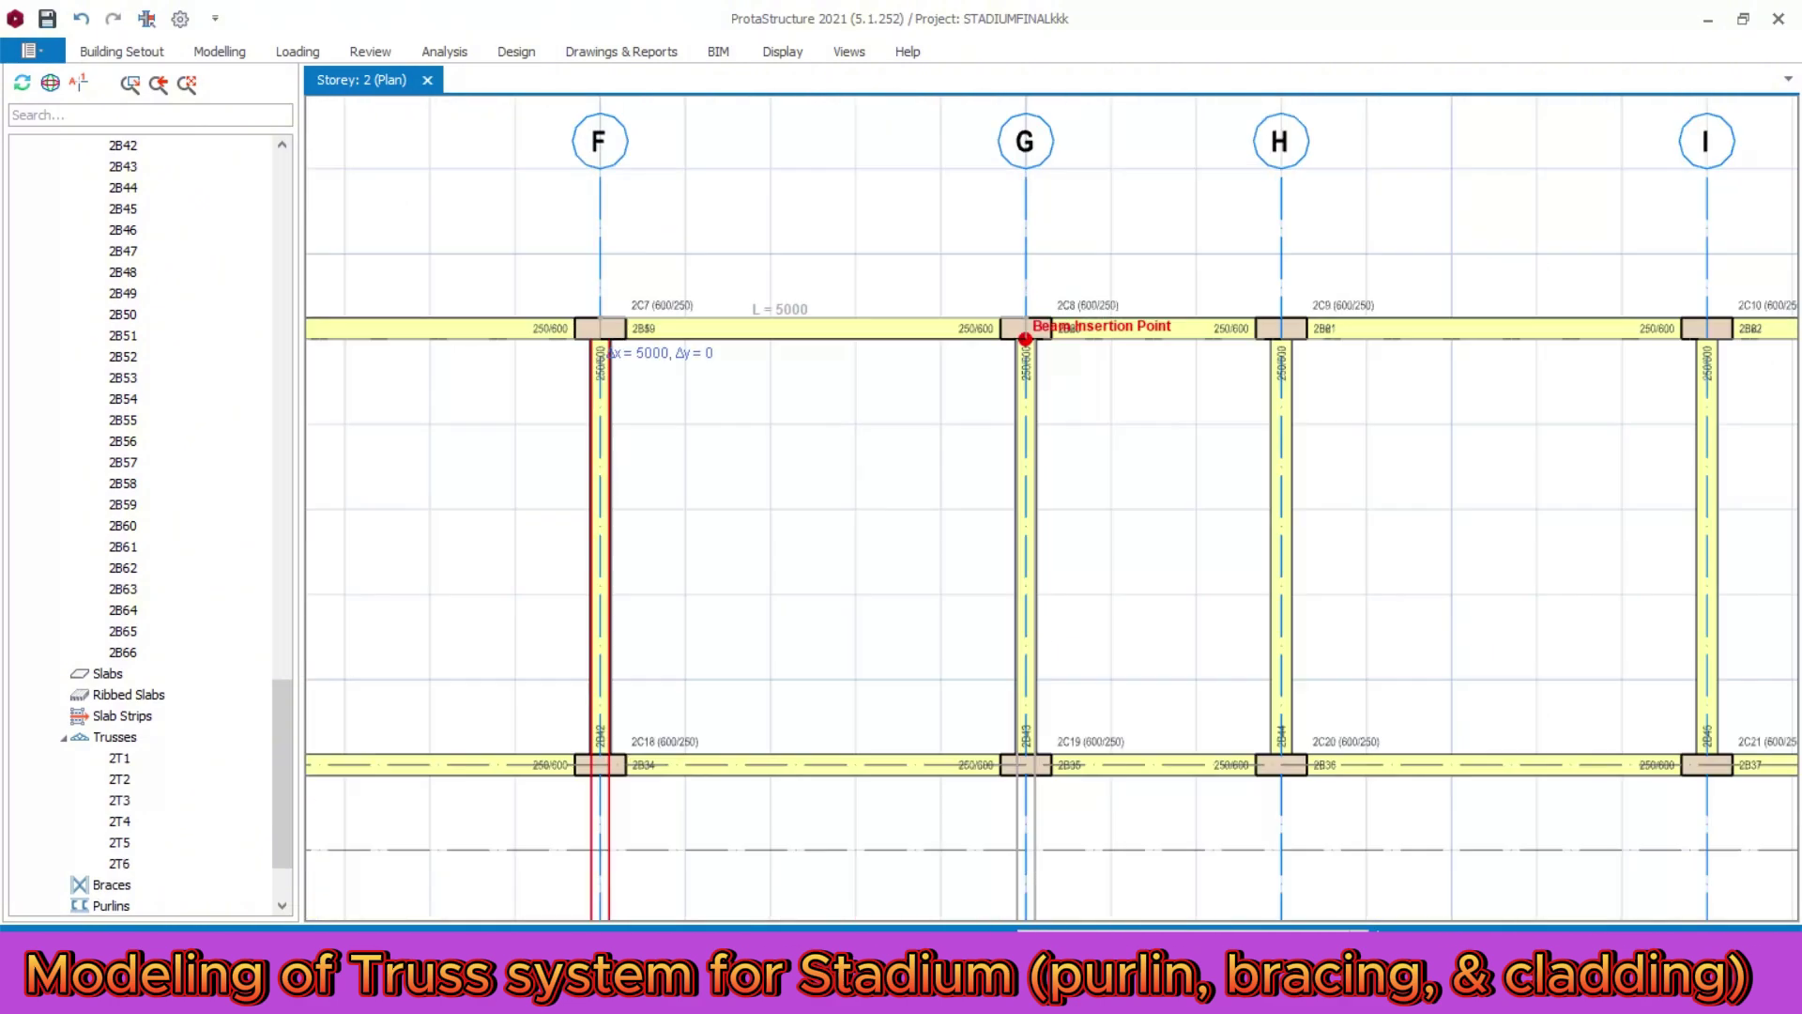
scroll(1025, 338, "up", 3)
left_click(1036, 326)
scroll(1036, 326, "down", 3)
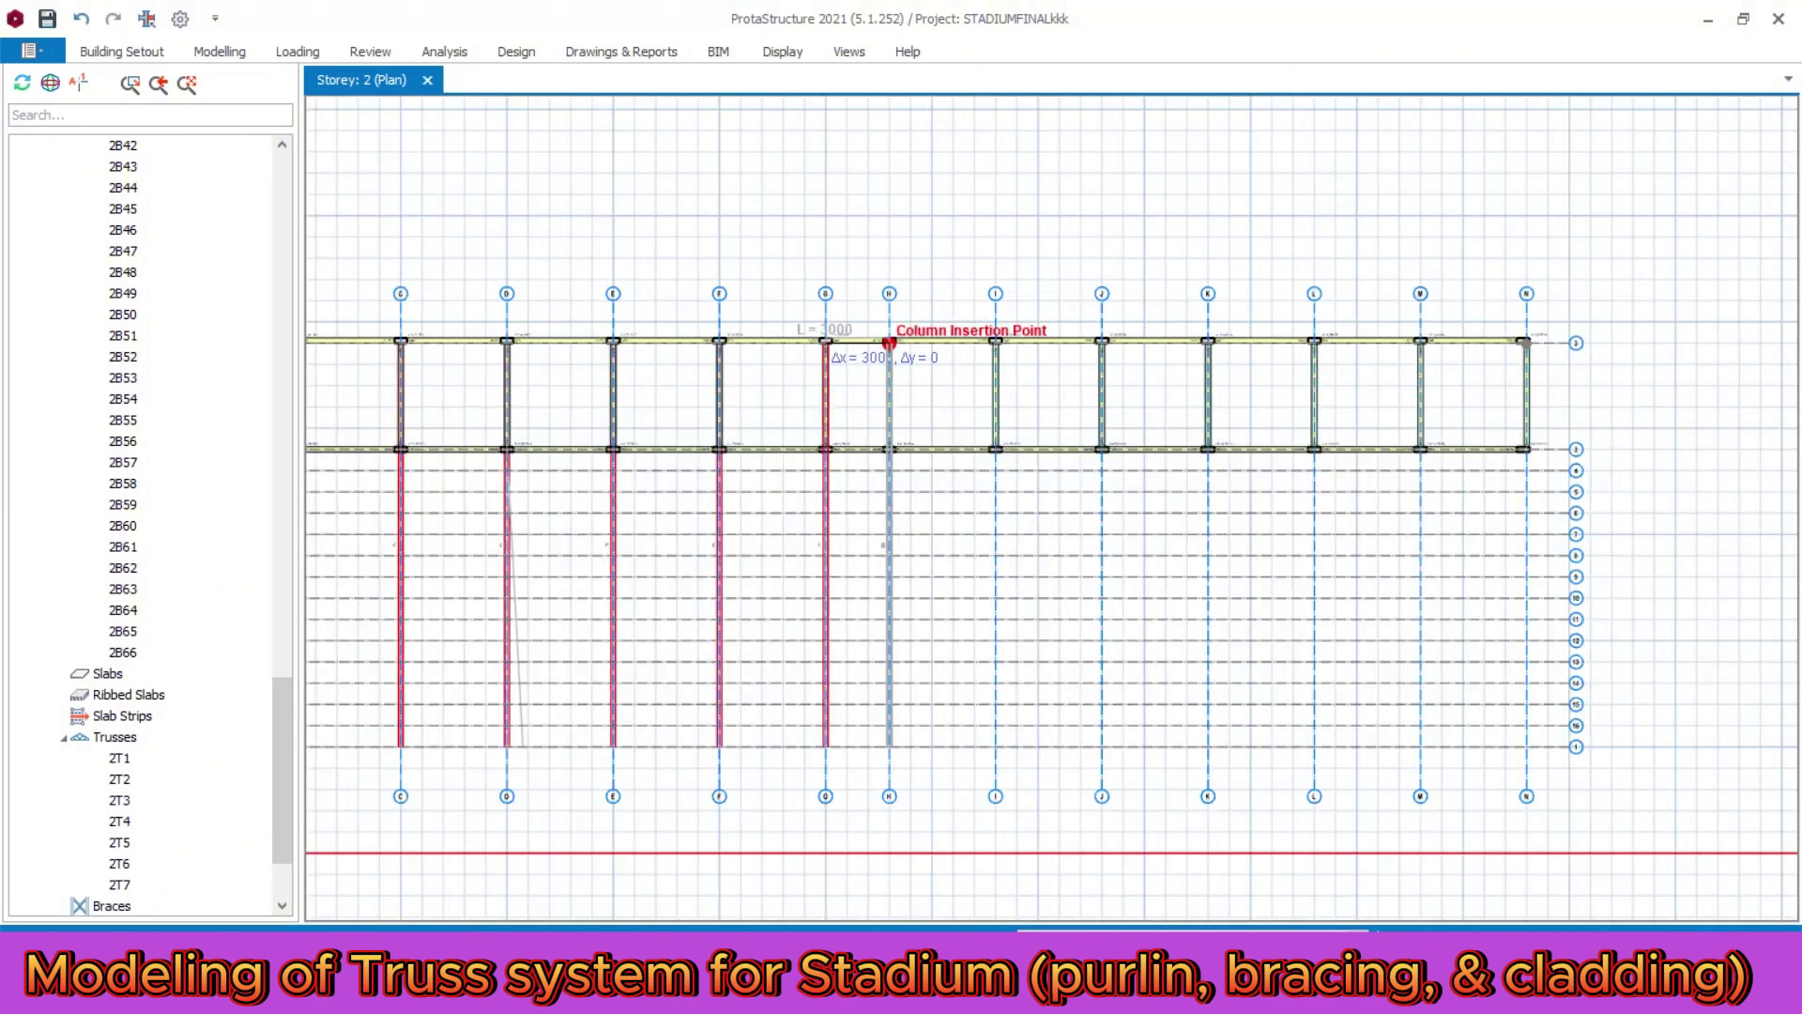
scroll(864, 342, "up", 6)
left_click(897, 344)
scroll(897, 345, "down", 3)
scroll(1229, 362, "up", 6)
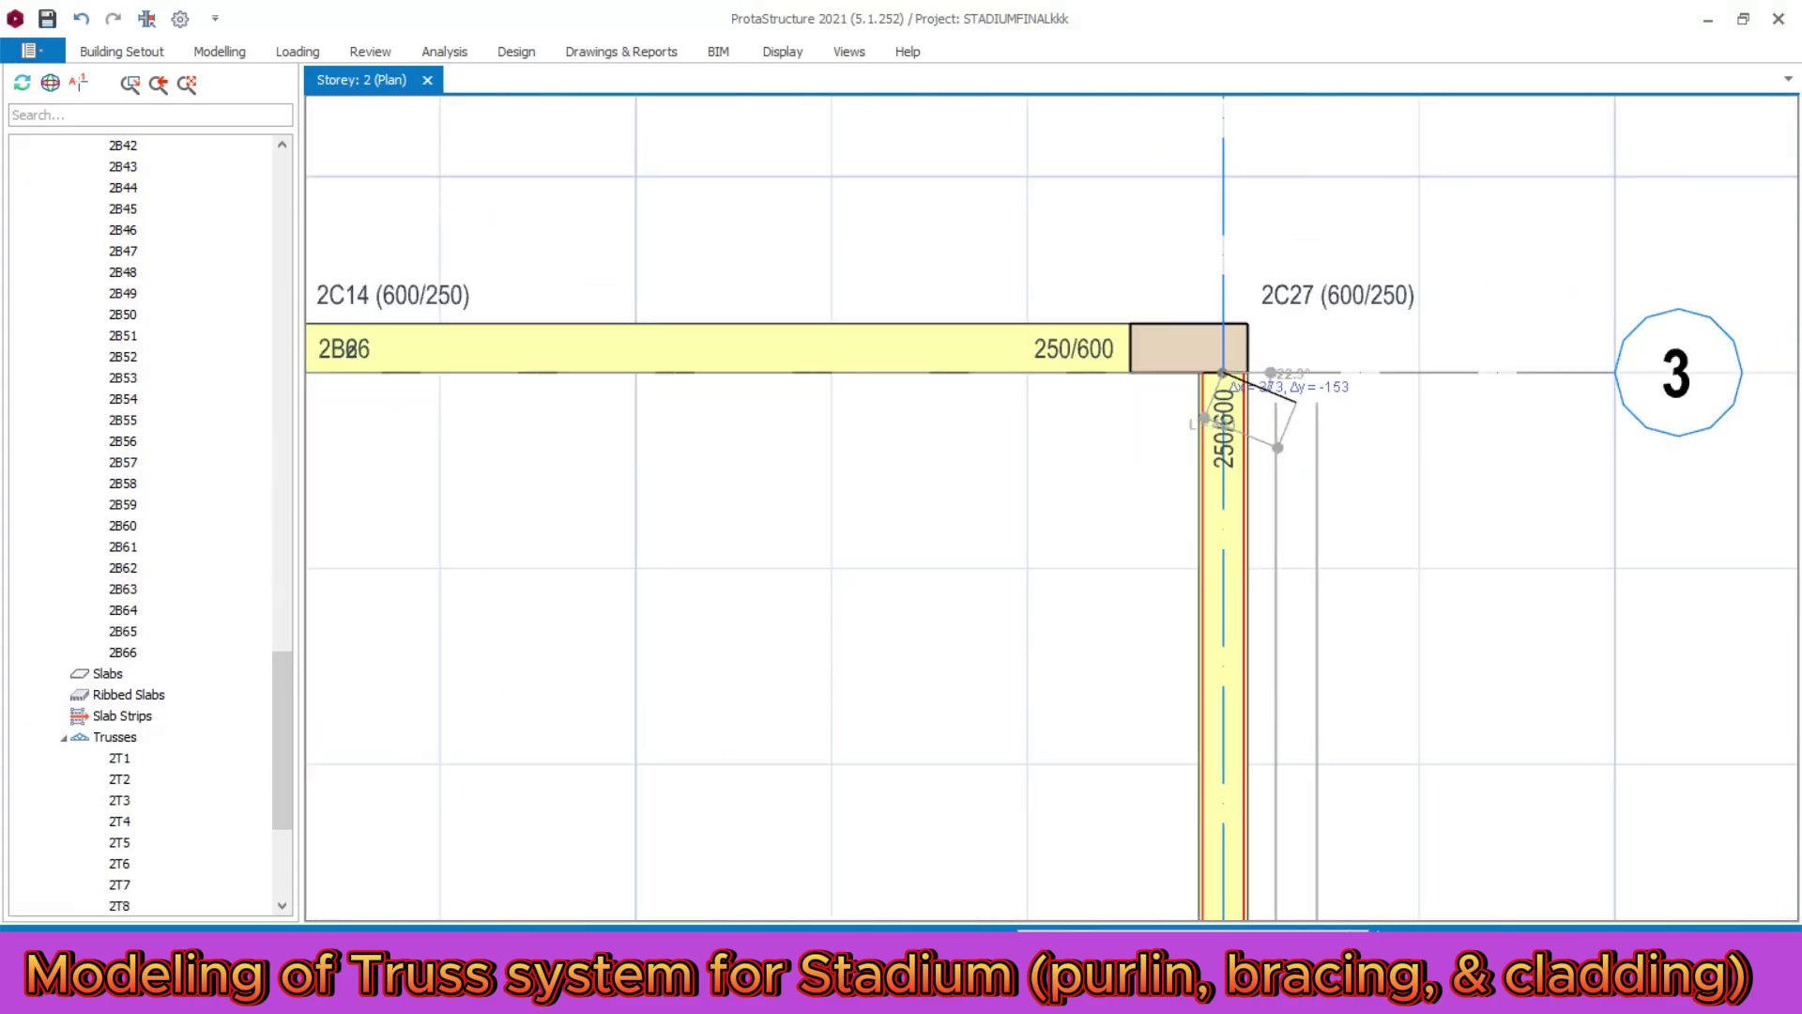
scroll(1190, 323, "down", 3)
scroll(1194, 331, "down", 6)
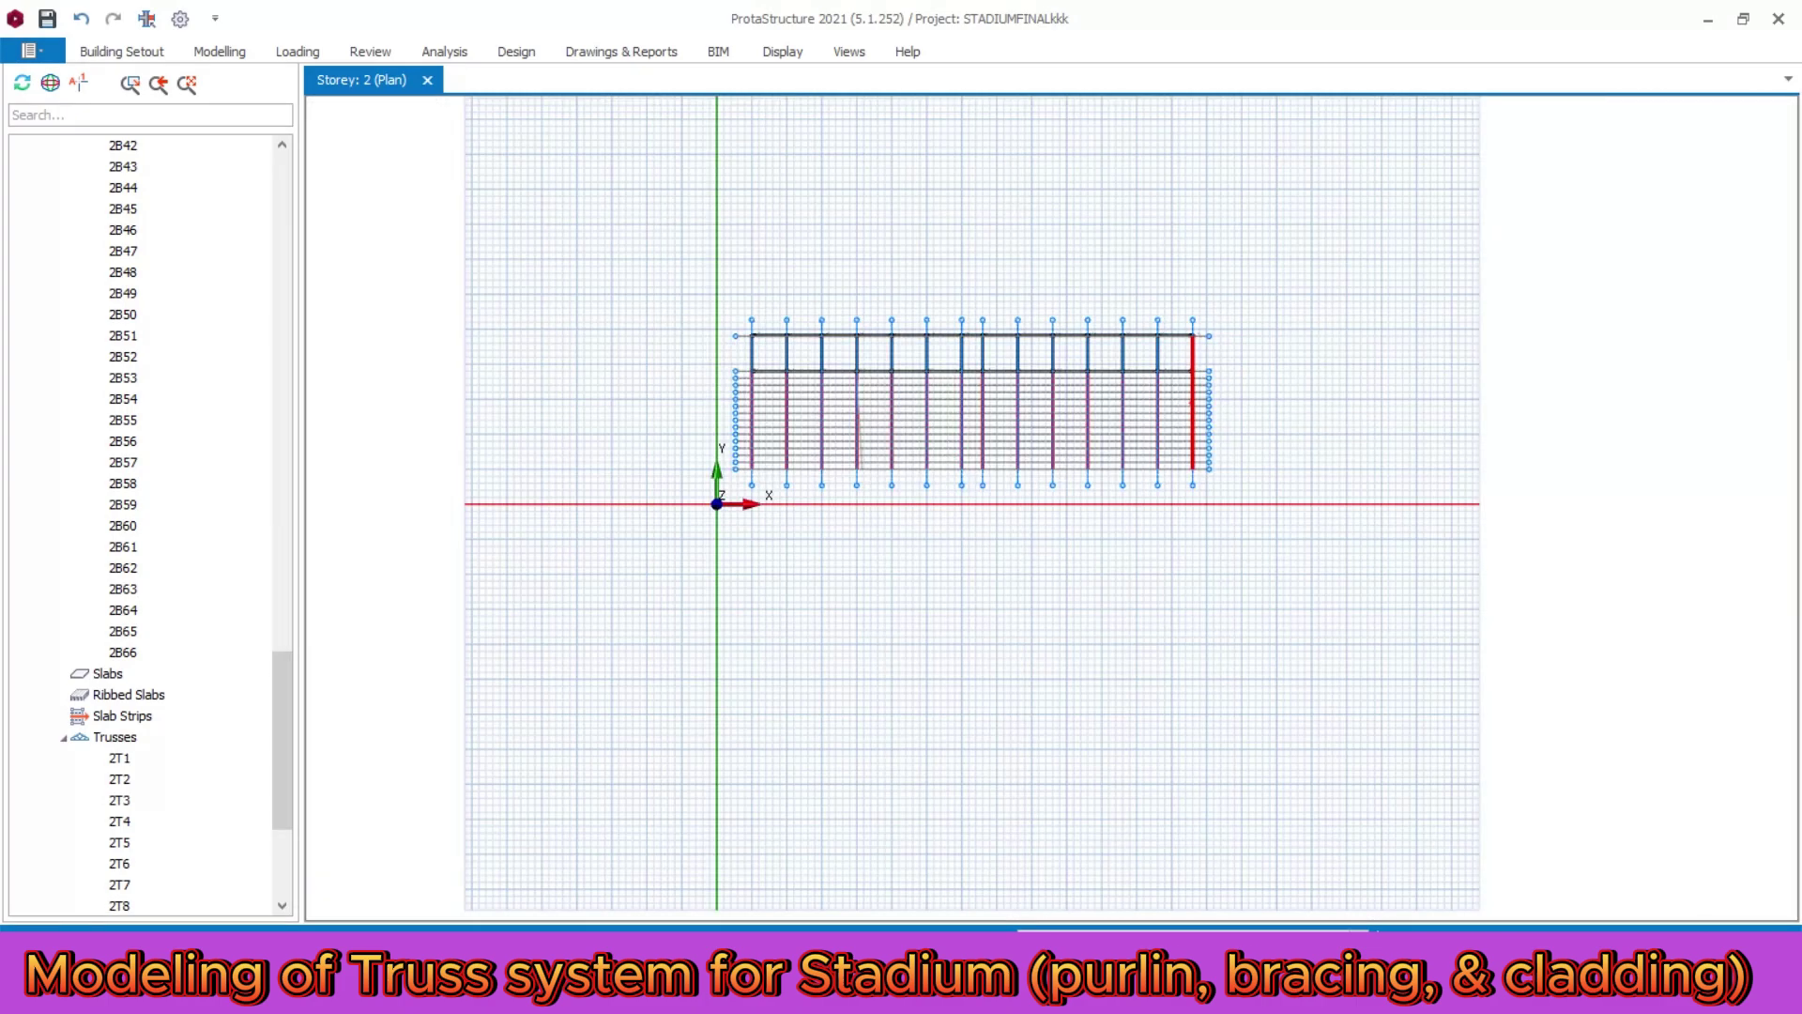
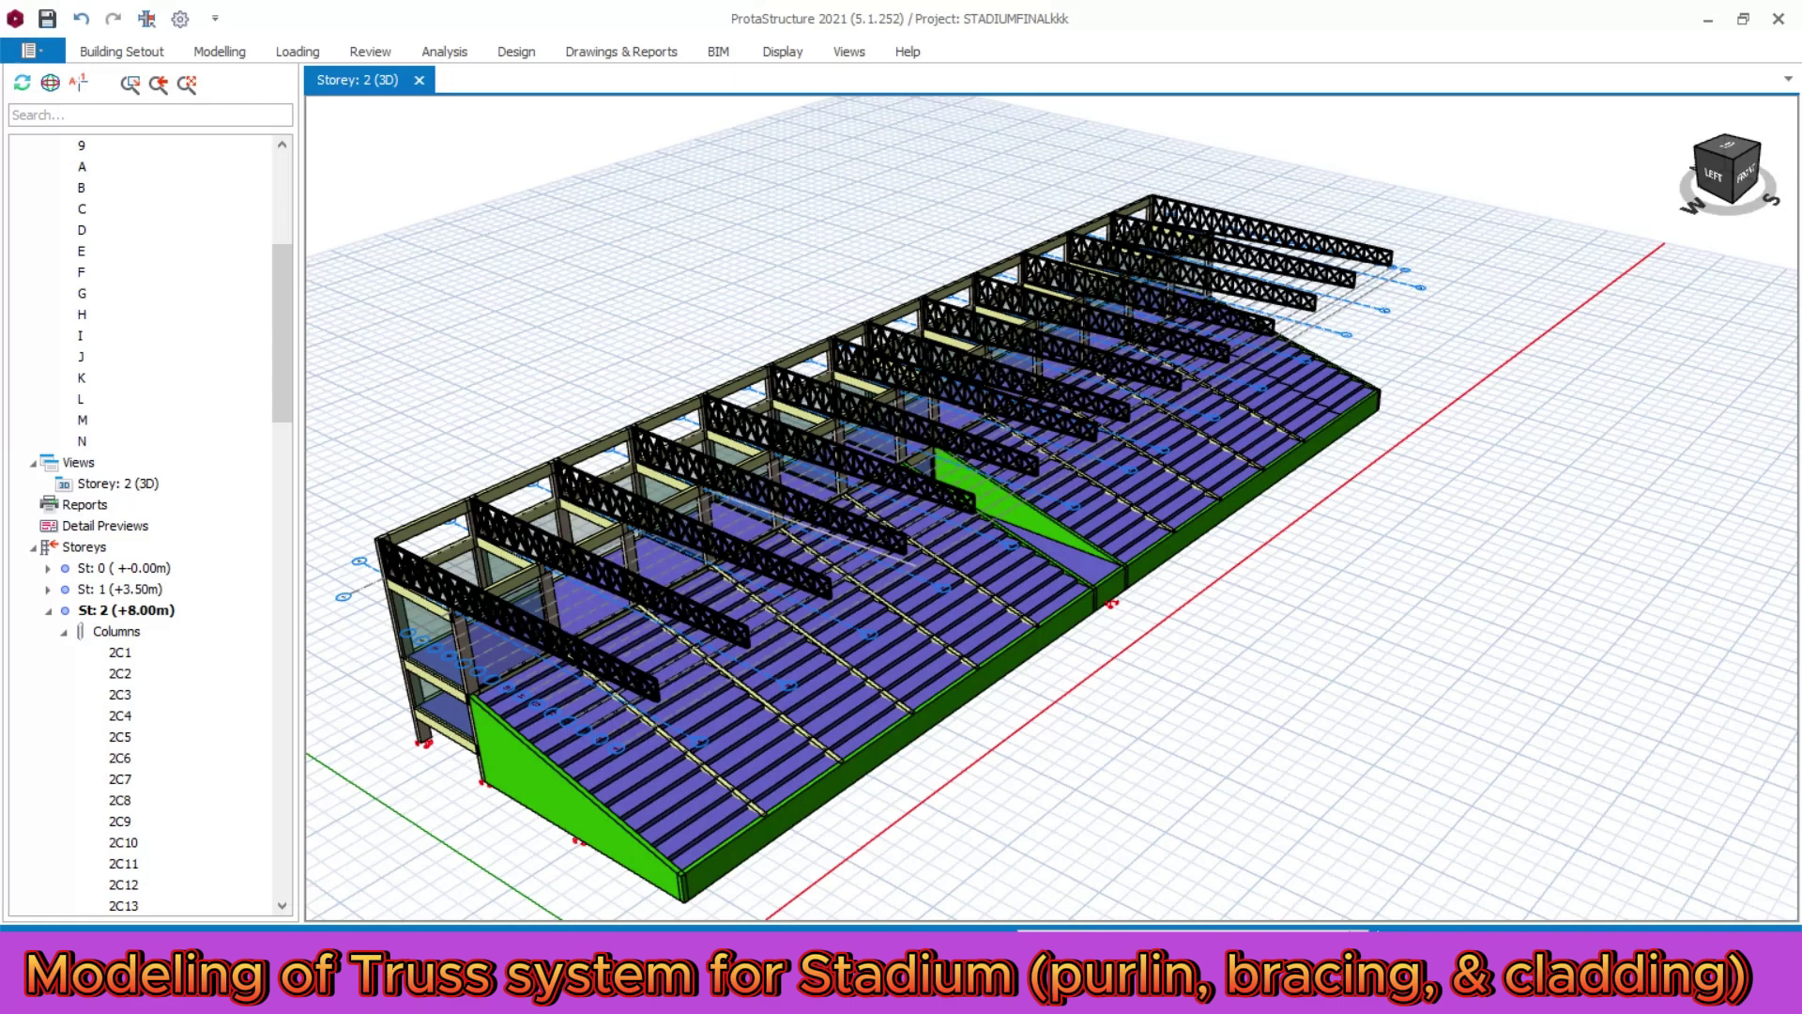
- In the storey 2 3D view, insert UPN100 purlins on the top chords from the axis N truss to the axis A truss, generated by truss joints
left_click(219, 51)
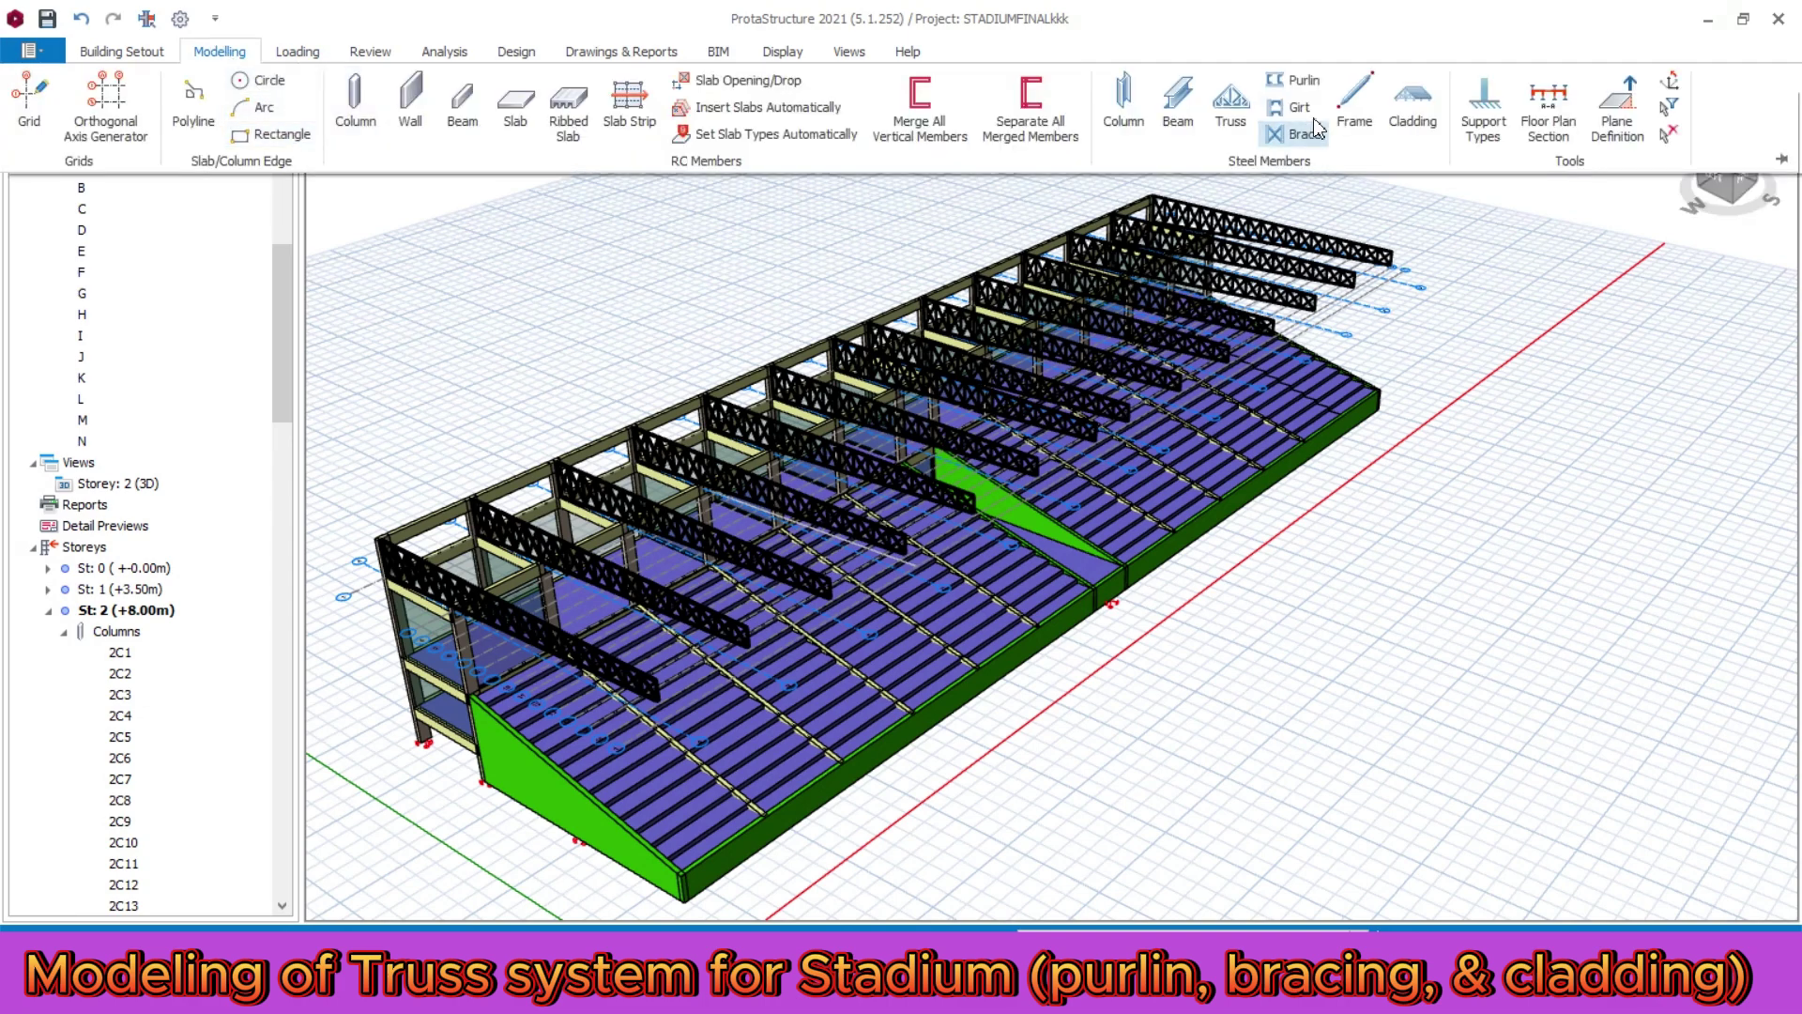
left_click(1307, 83)
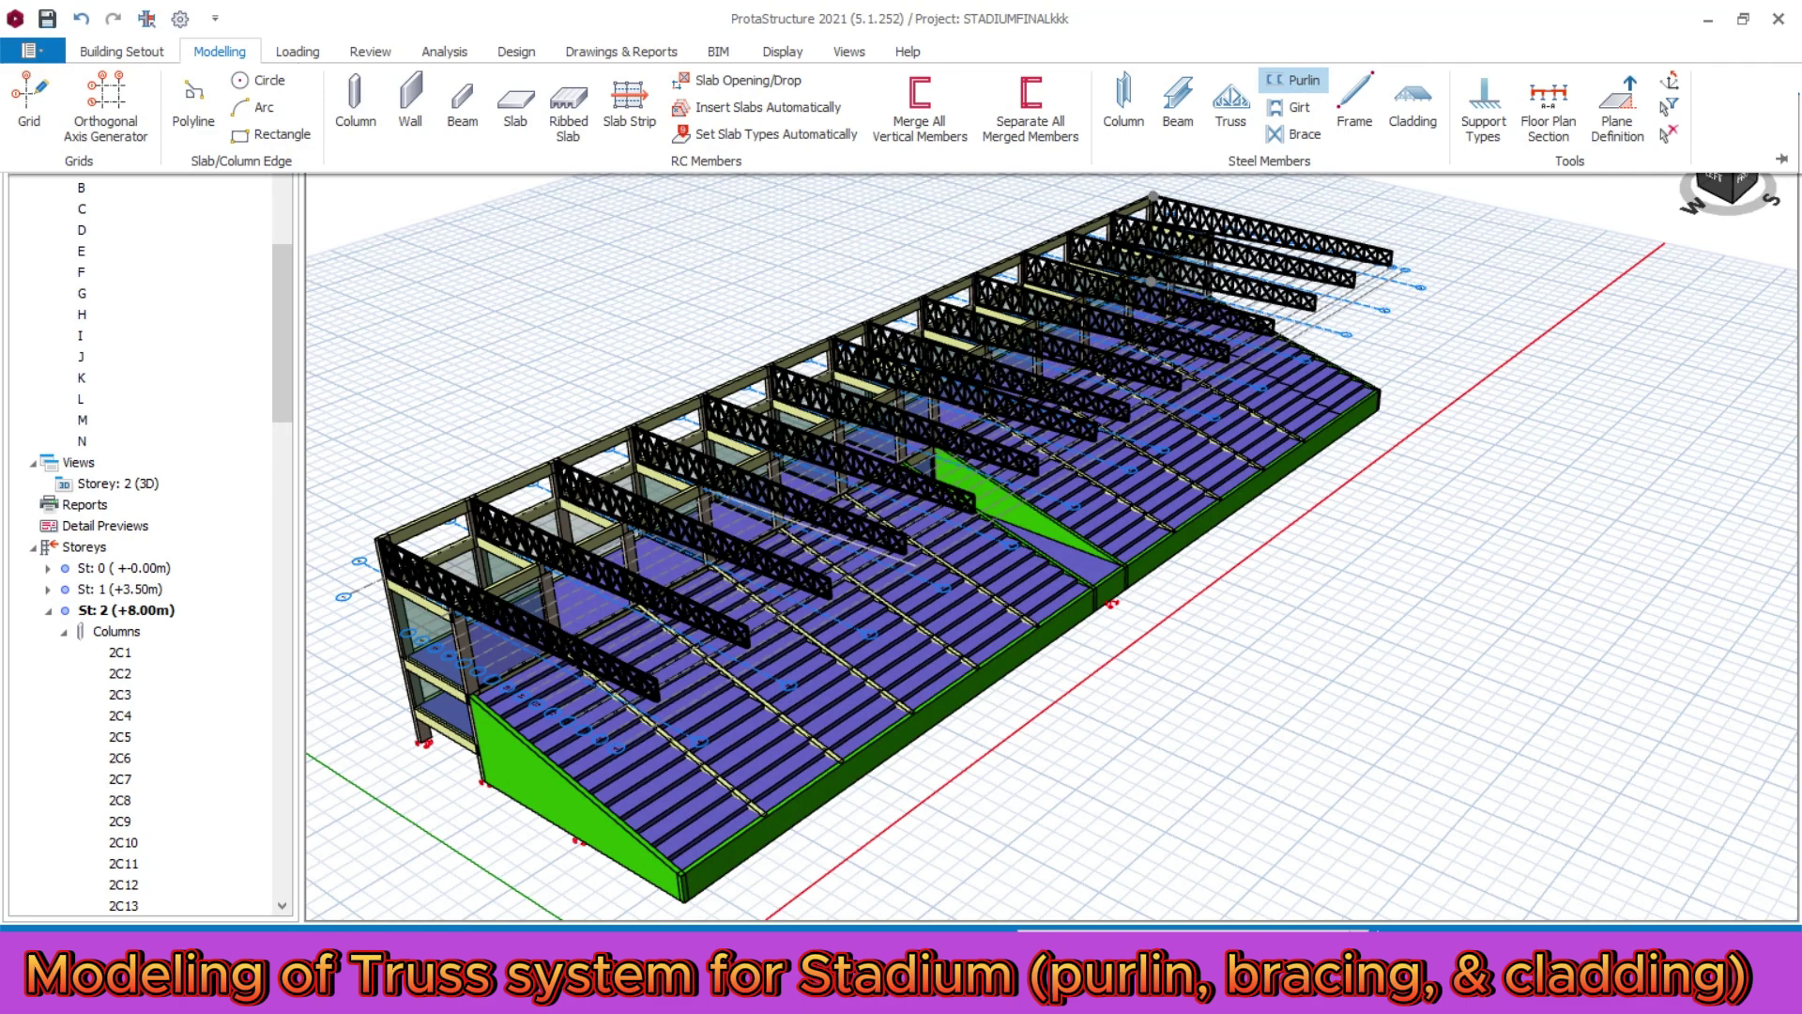
left_click(1271, 231)
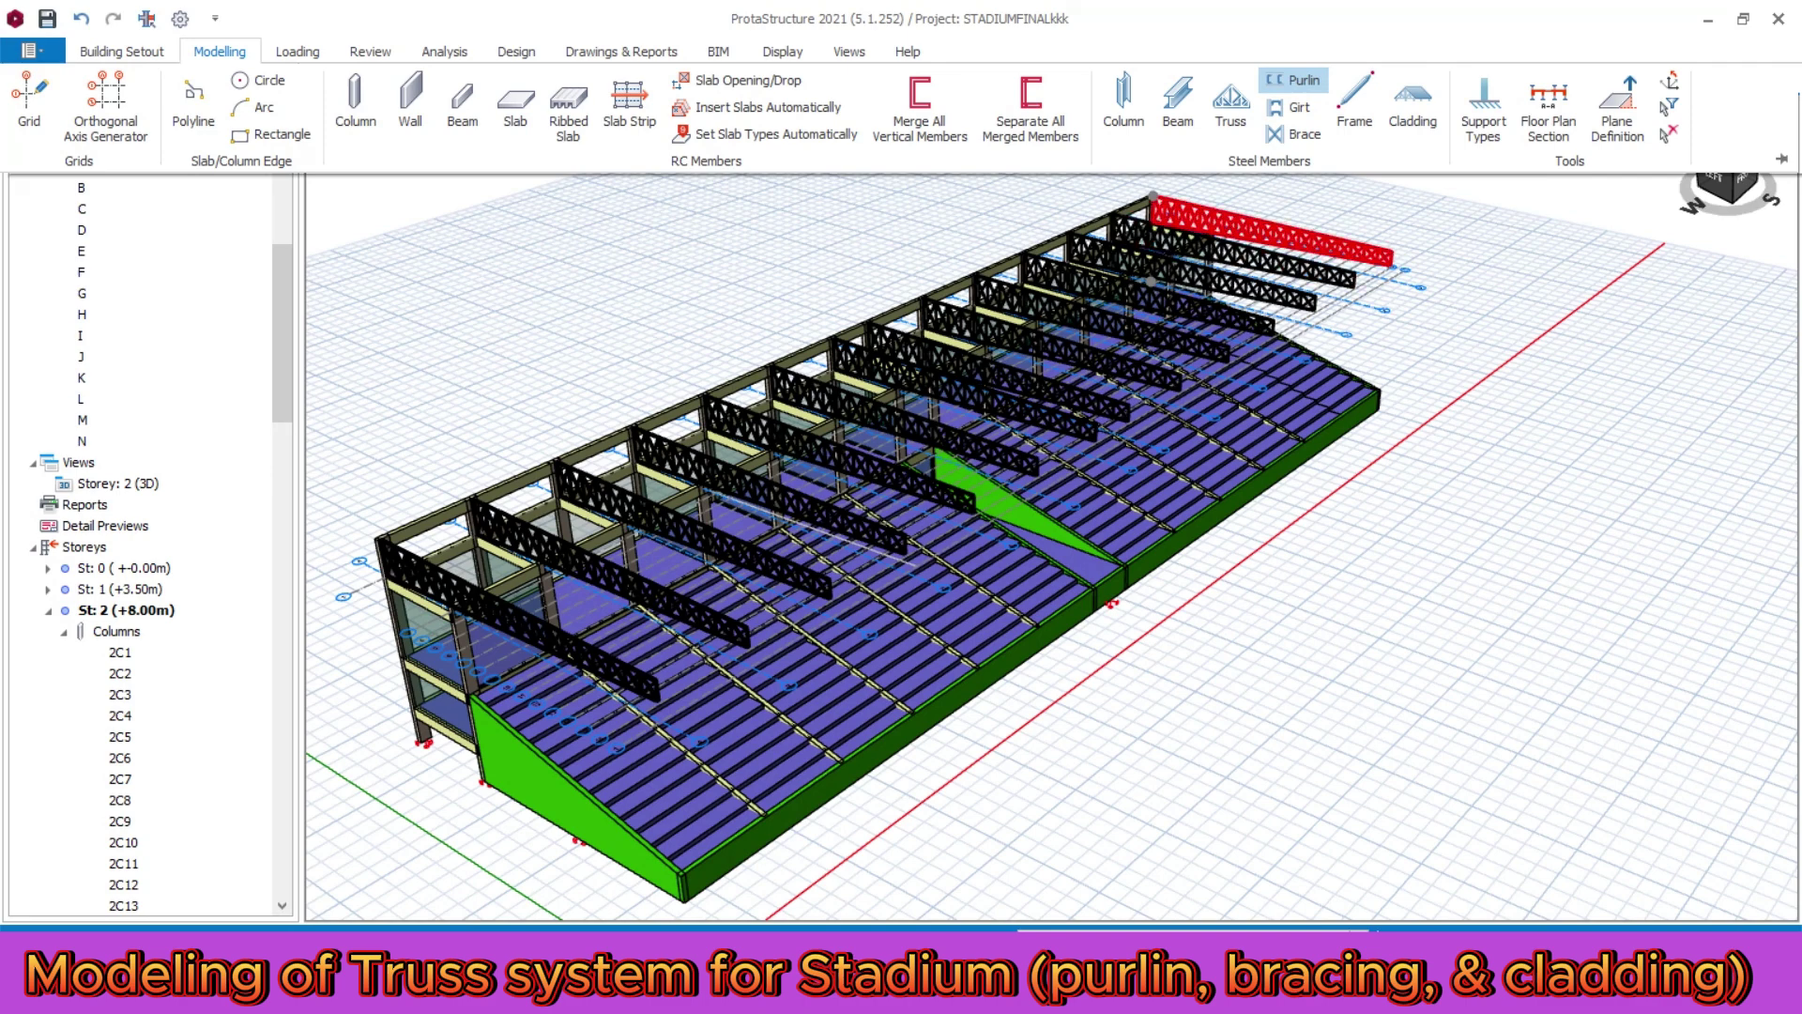
key("ctrl+F1")
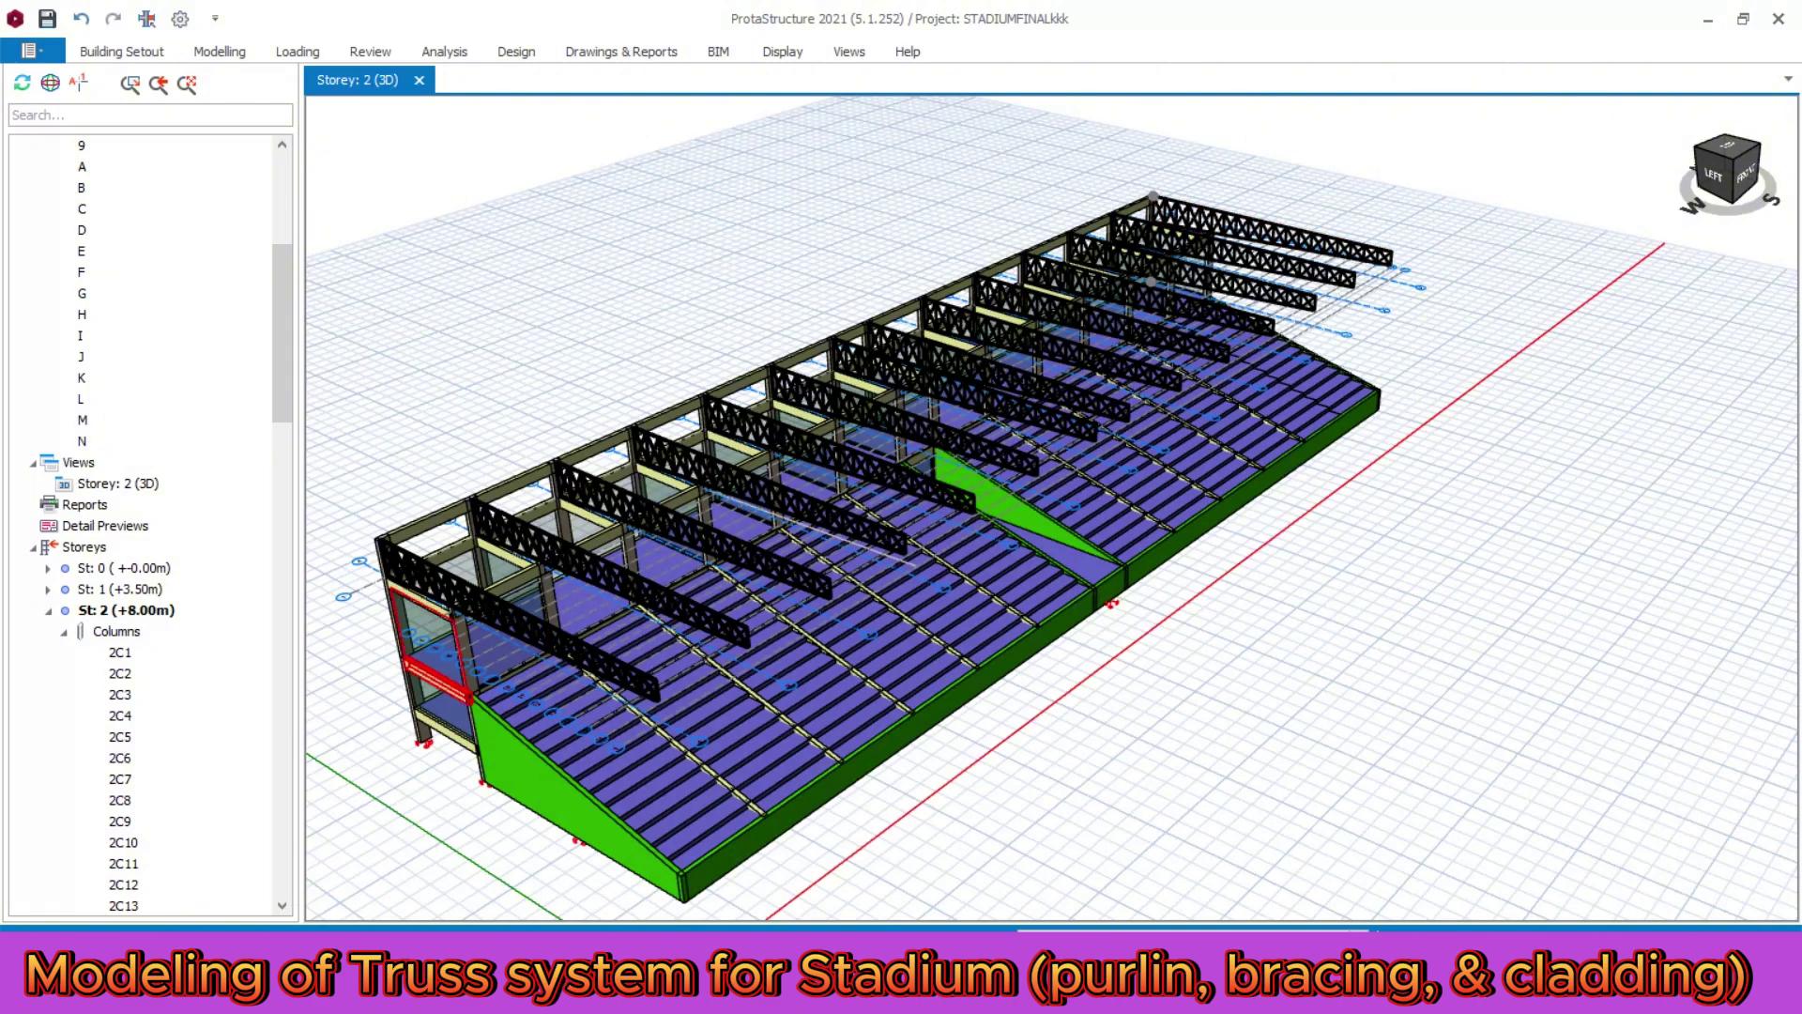
left_click(460, 584)
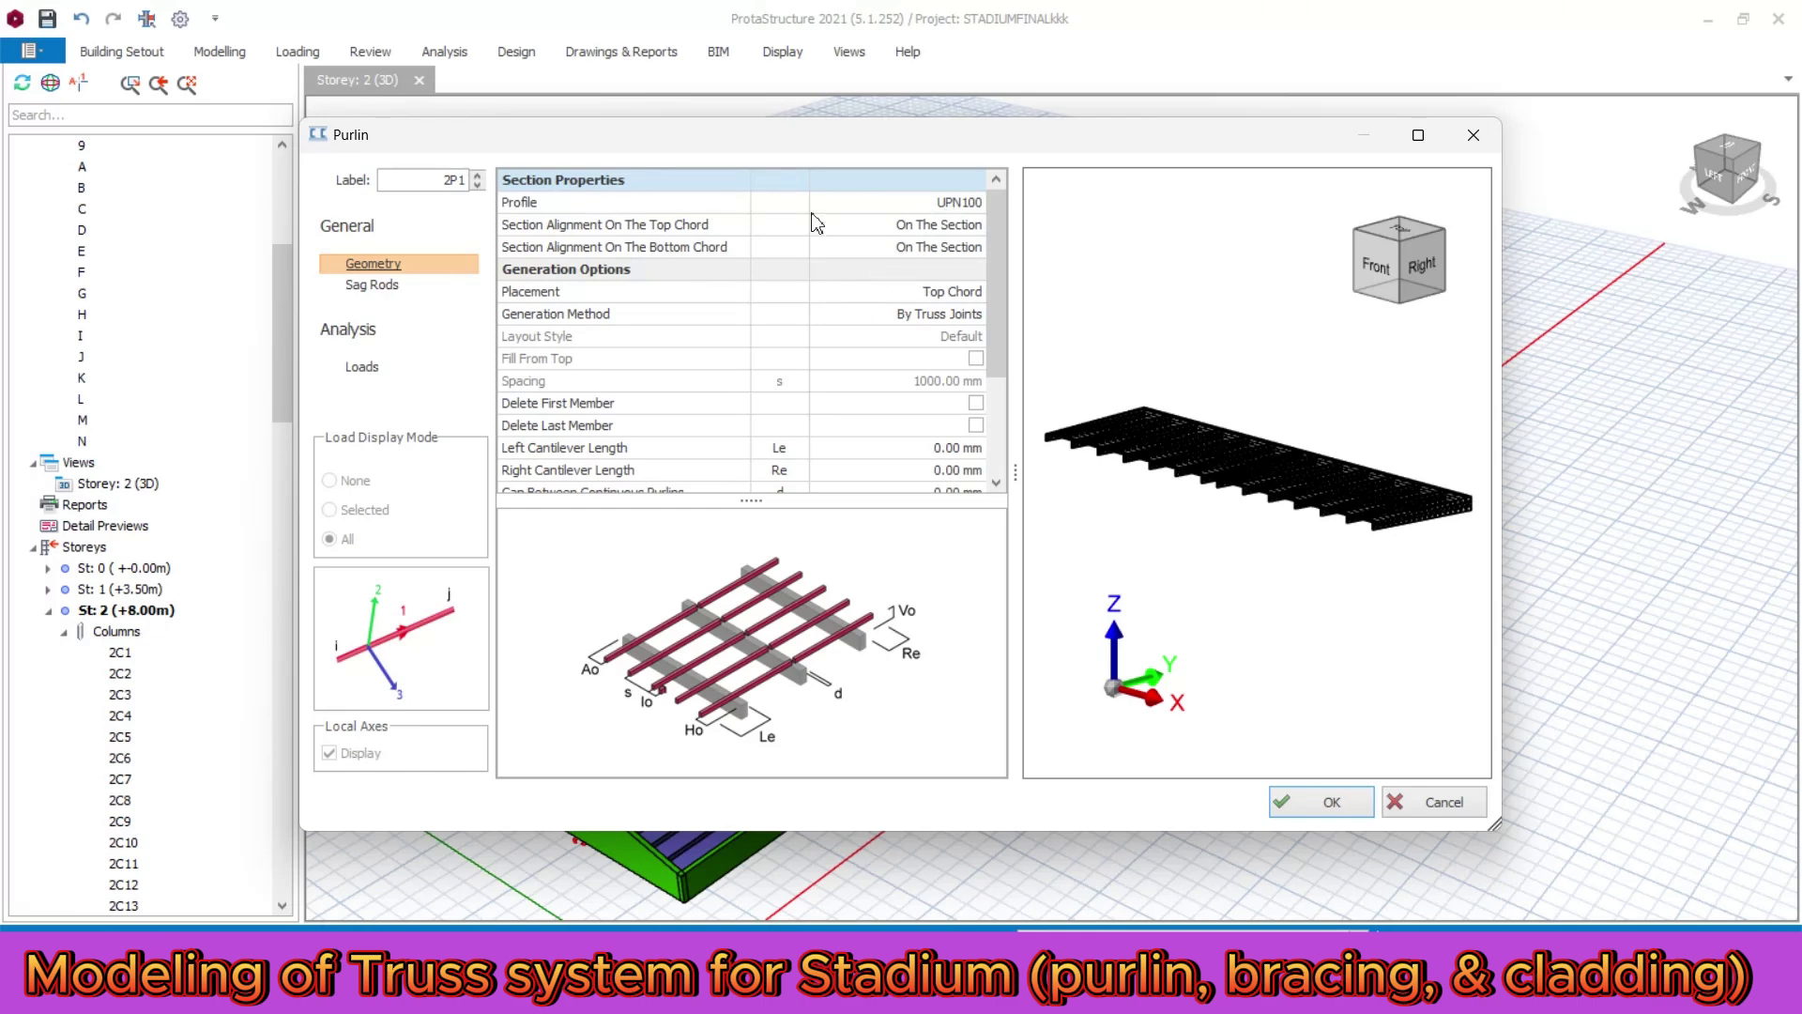
left_click(952, 203)
left_click(971, 203)
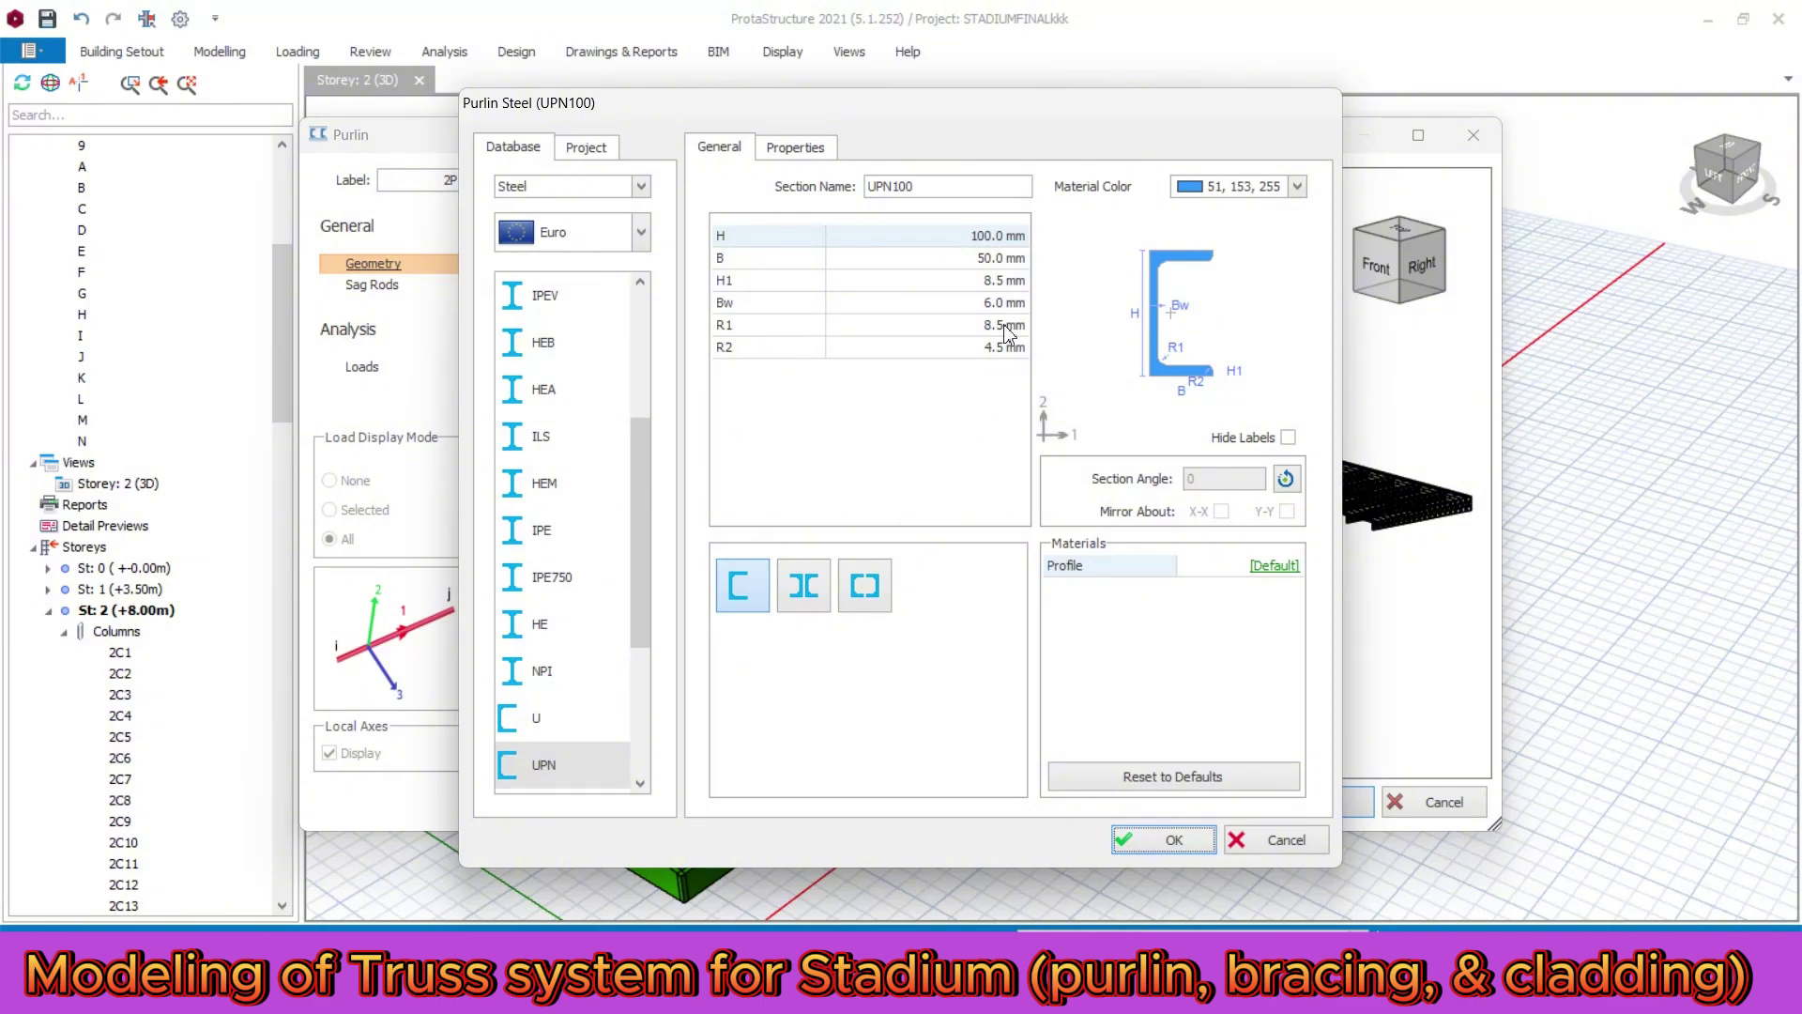
left_click(1162, 839)
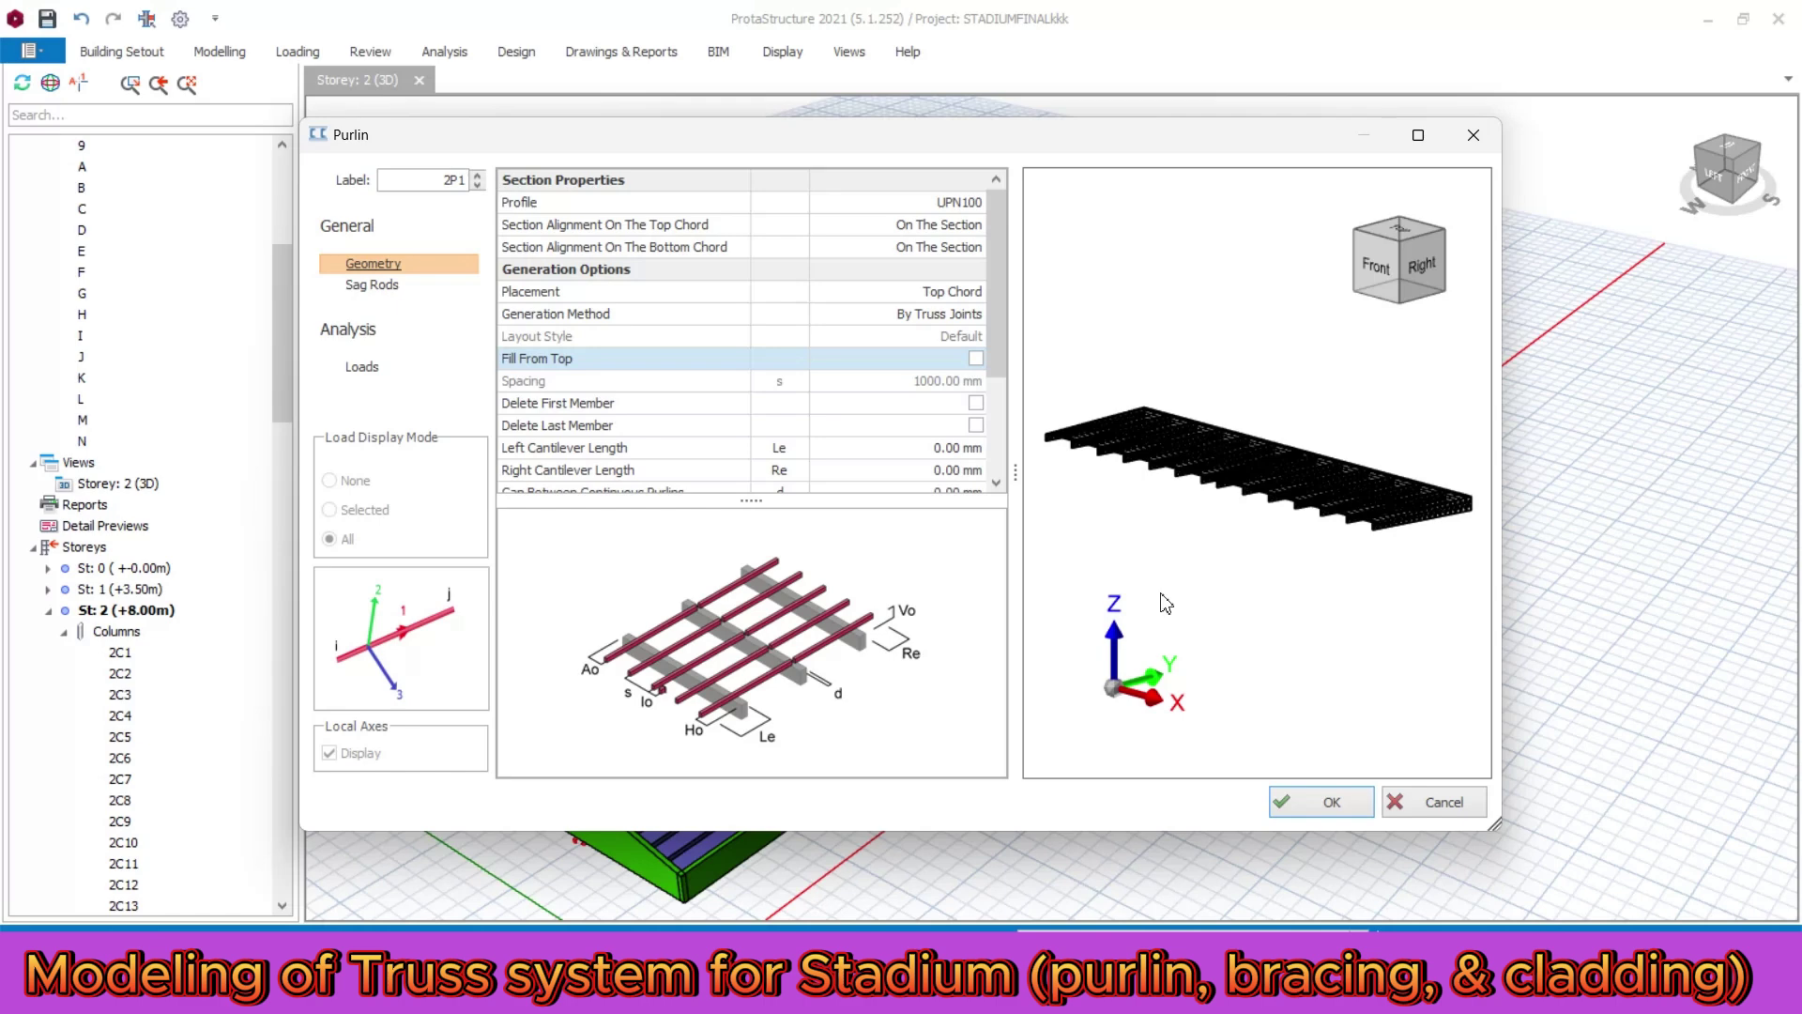
left_click(913, 381)
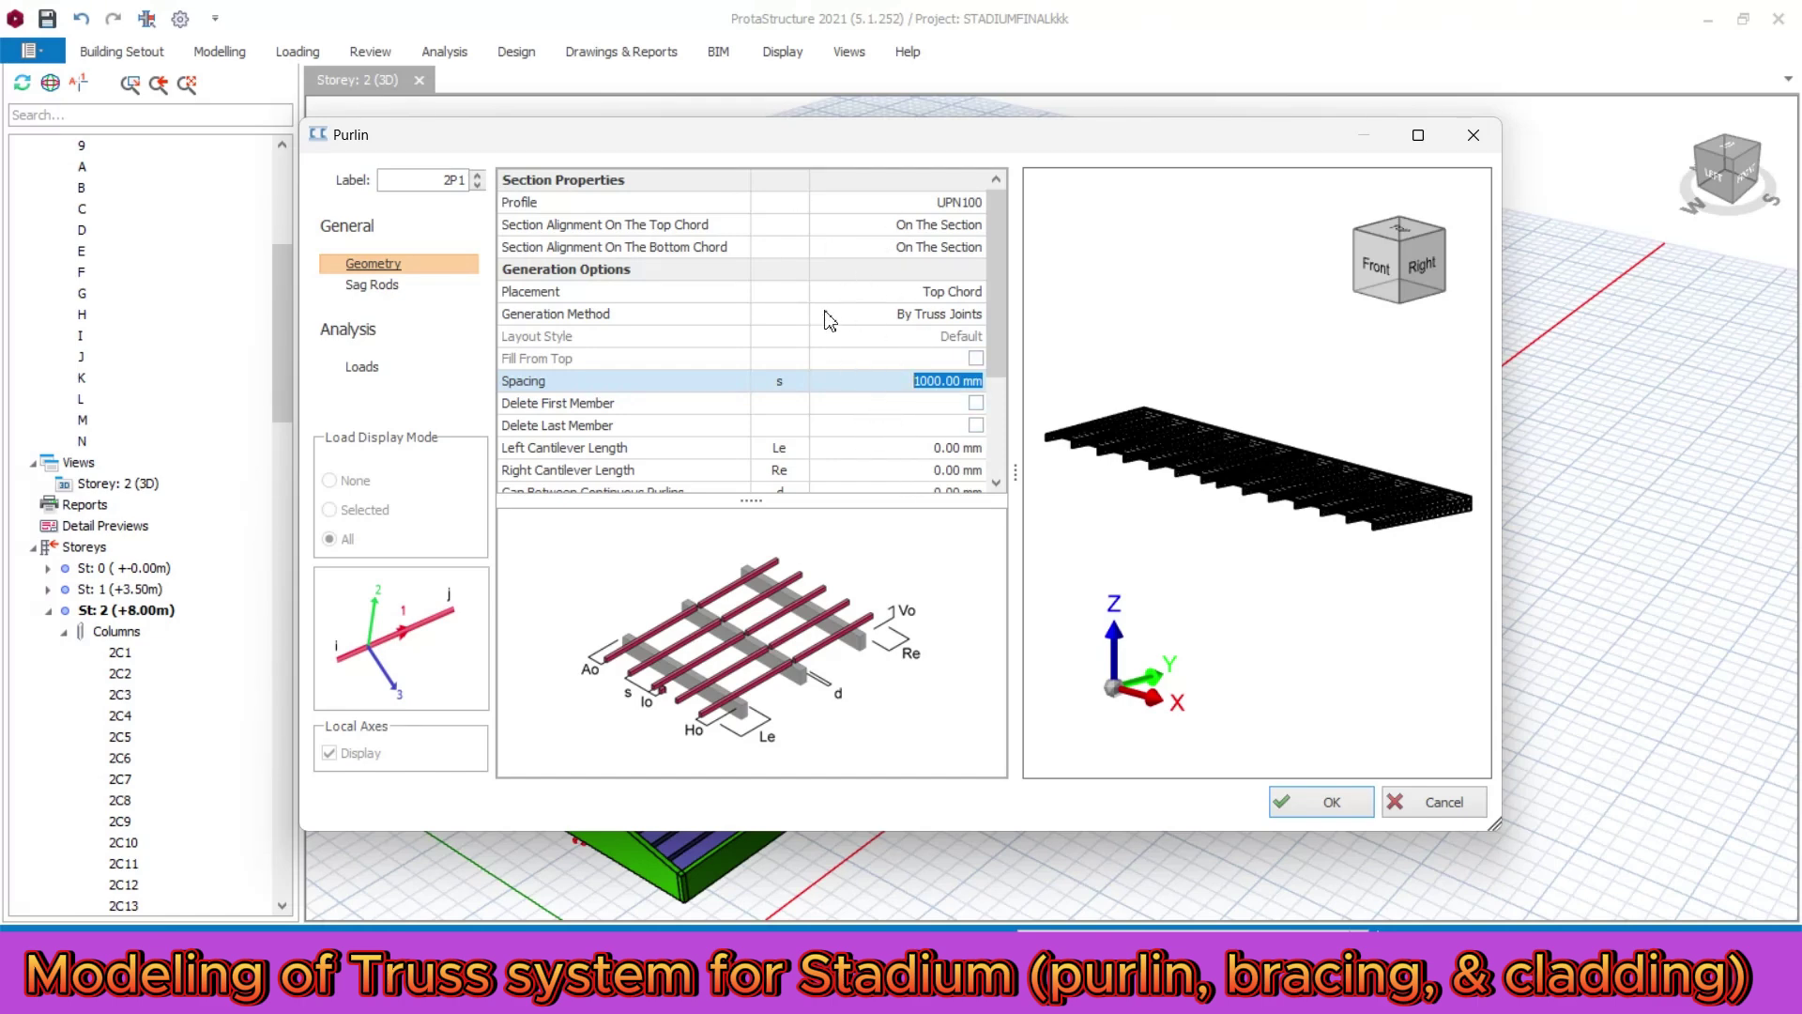
left_click(1324, 803)
scroll(1054, 616, "up", 6)
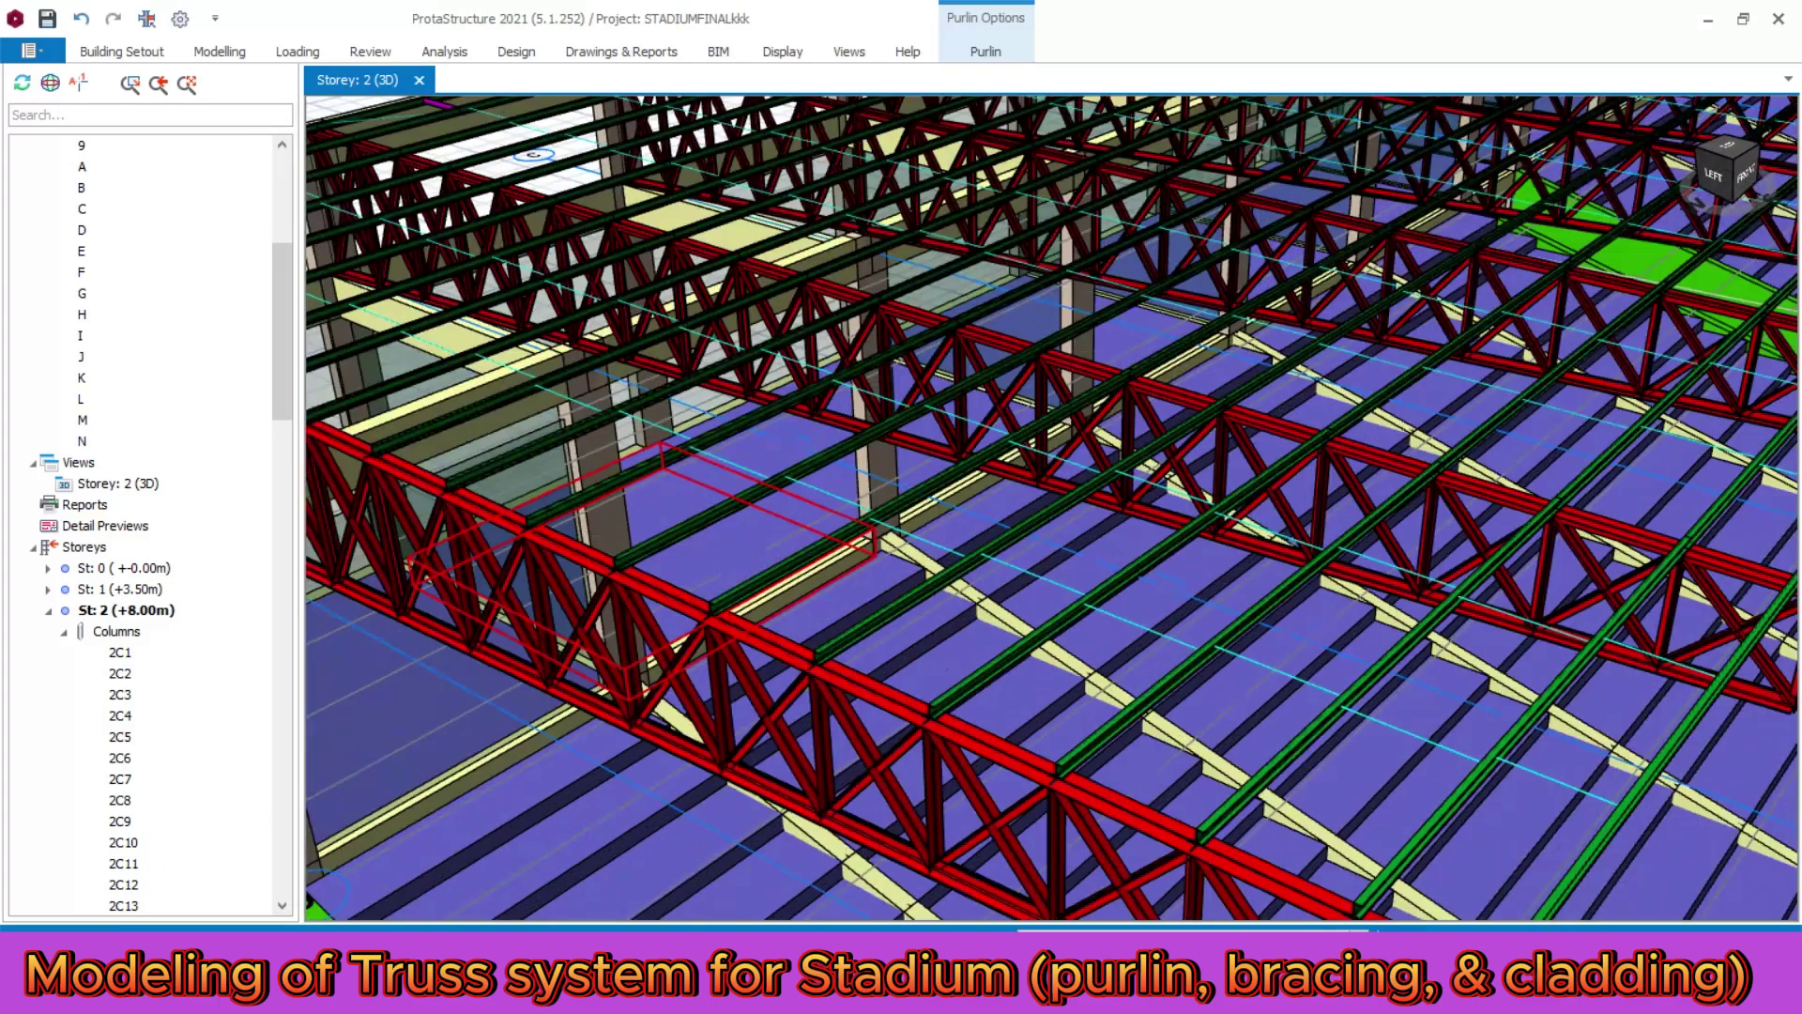
scroll(594, 502, "up", 4)
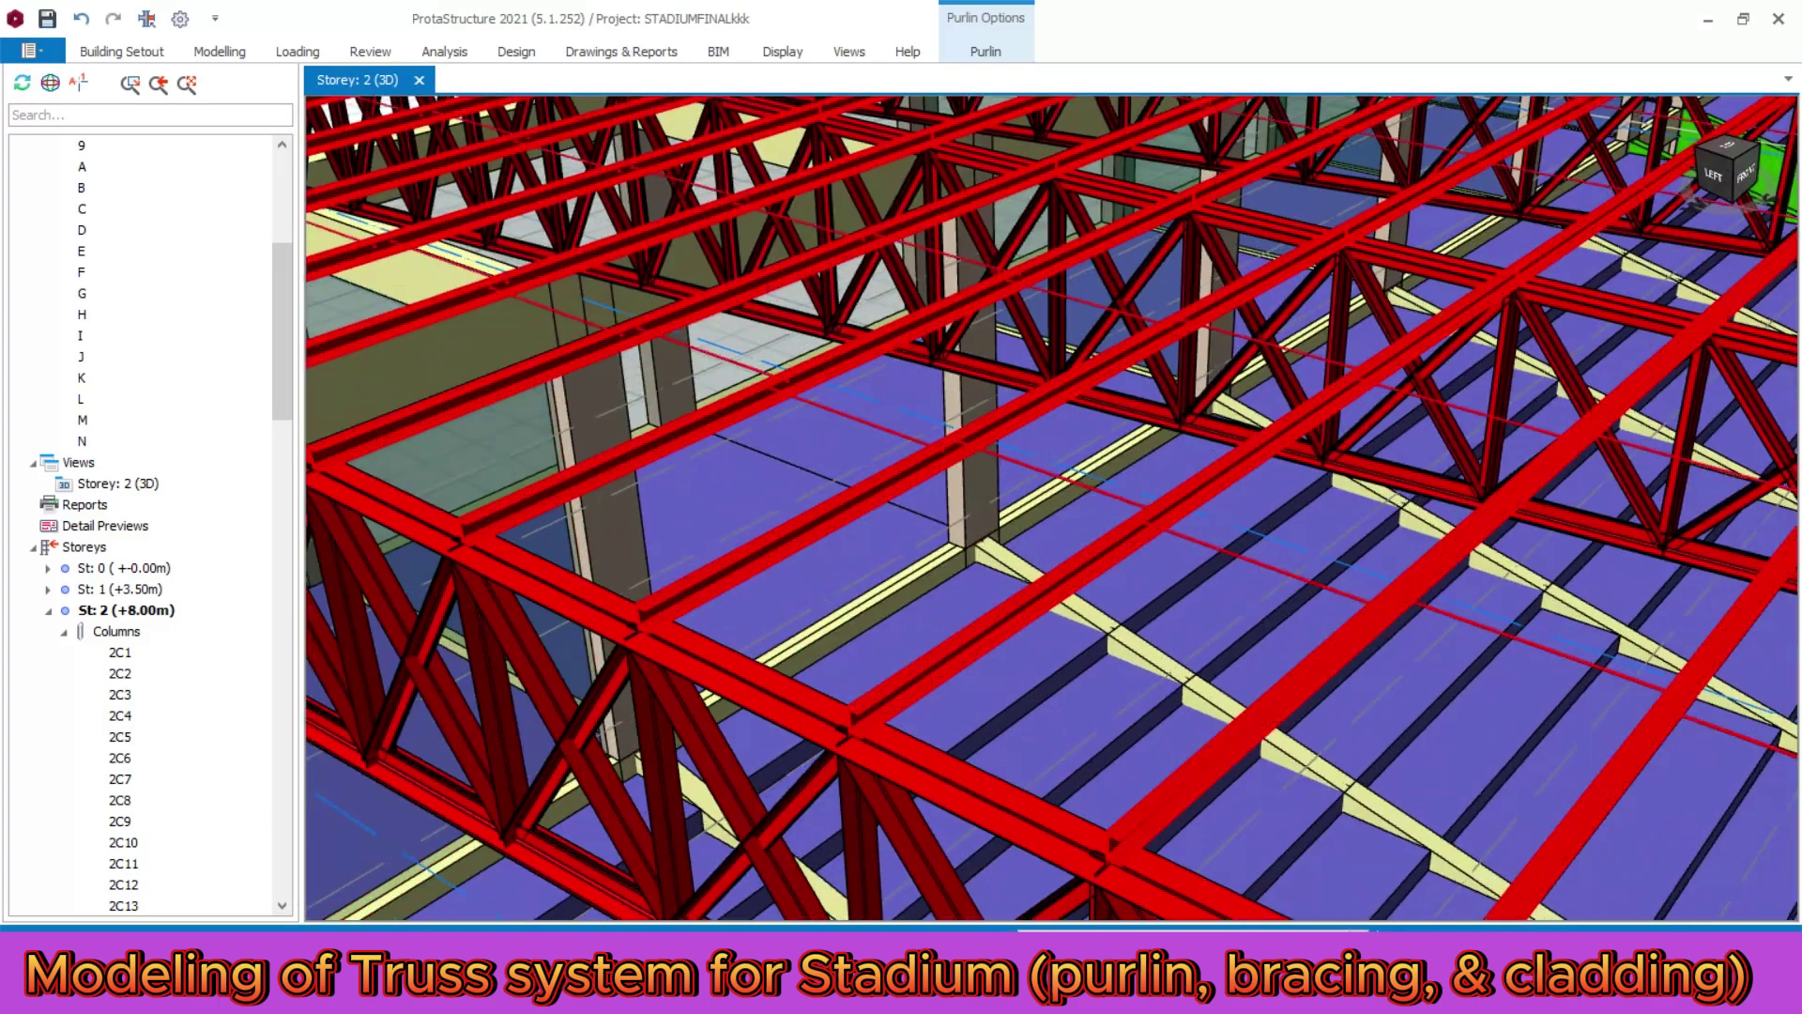
scroll(581, 694, "up", 2)
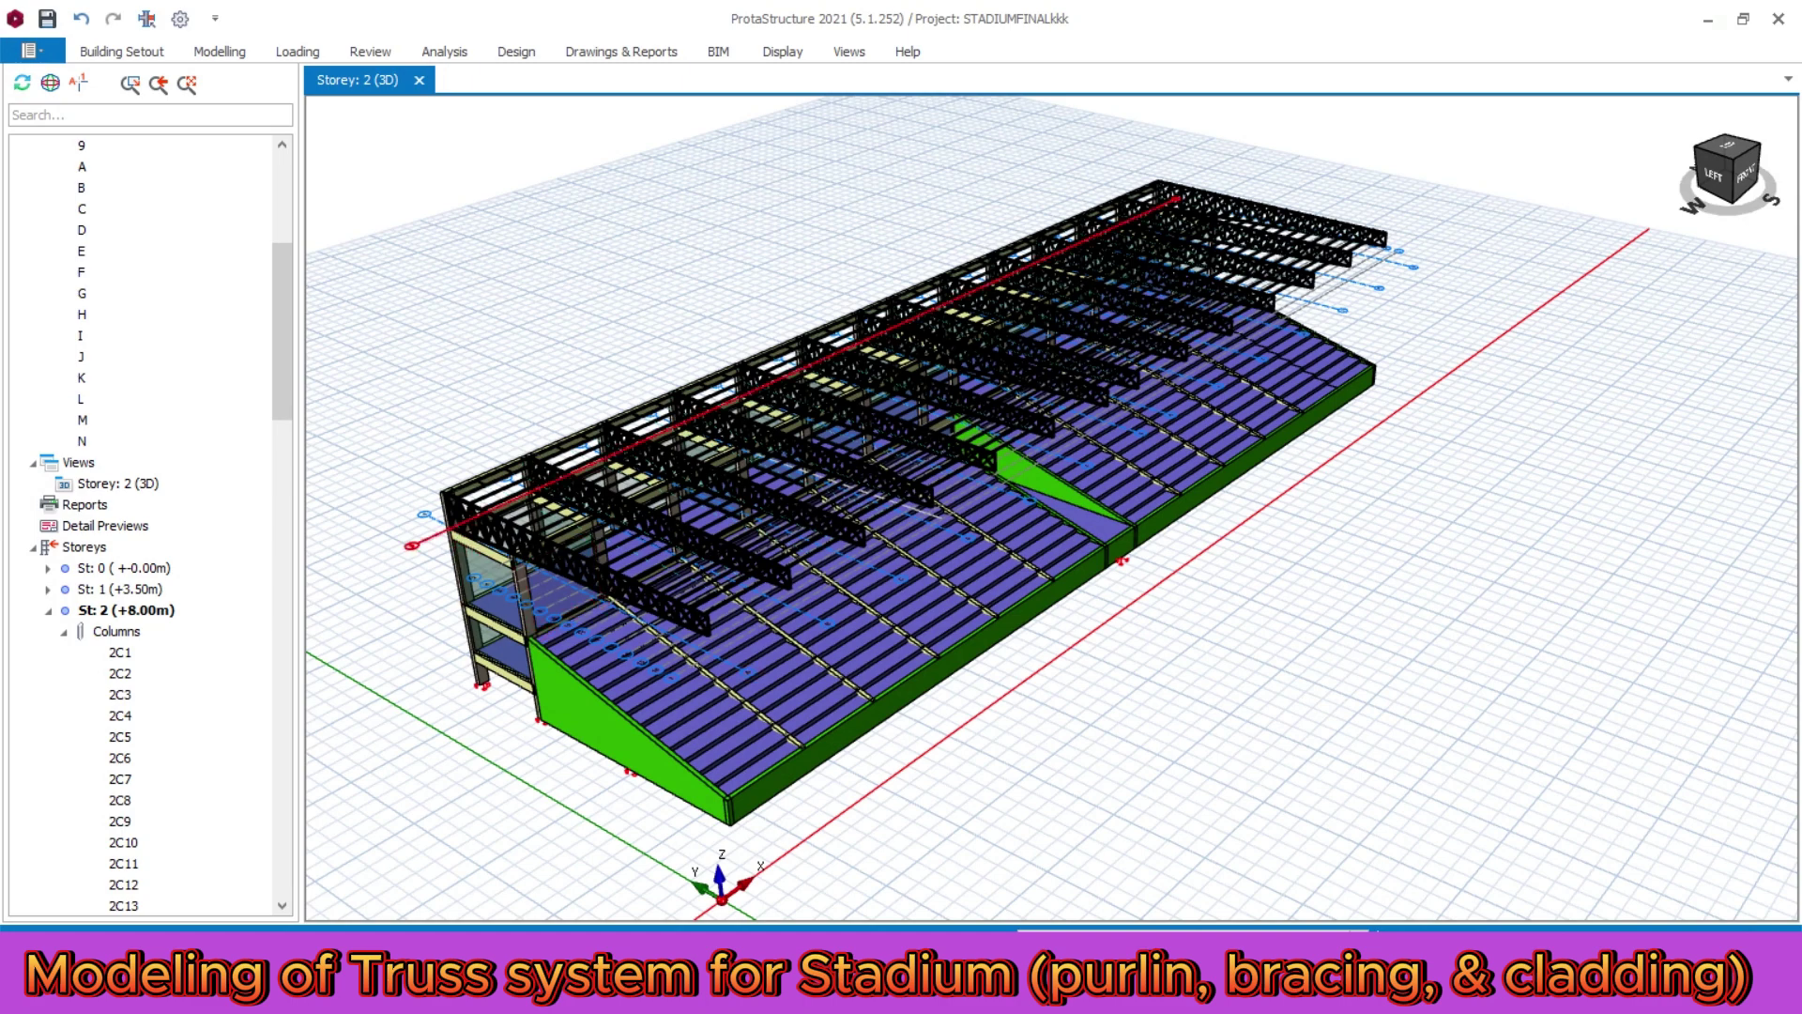
- Insert divided L80X8 X braces between the axis A and axis B trusses, one on the top chords and one on the bottom chords
scroll(493, 540, "up", 5)
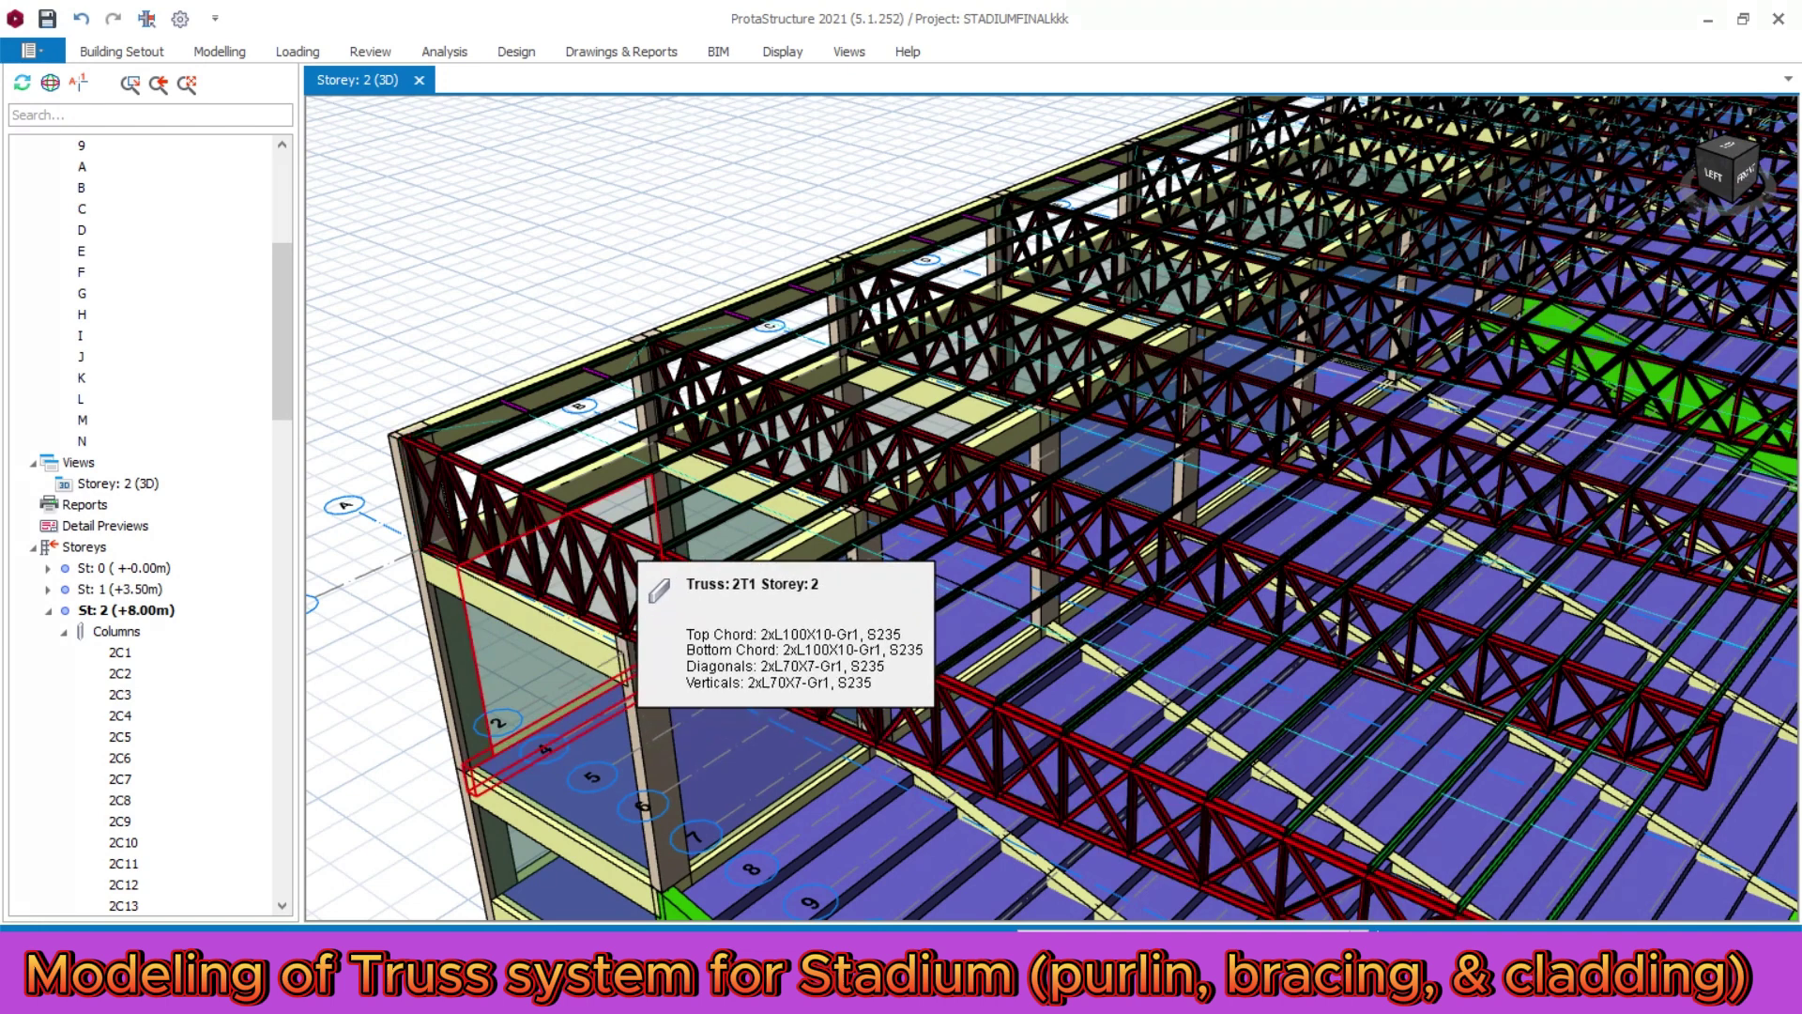
left_click(226, 51)
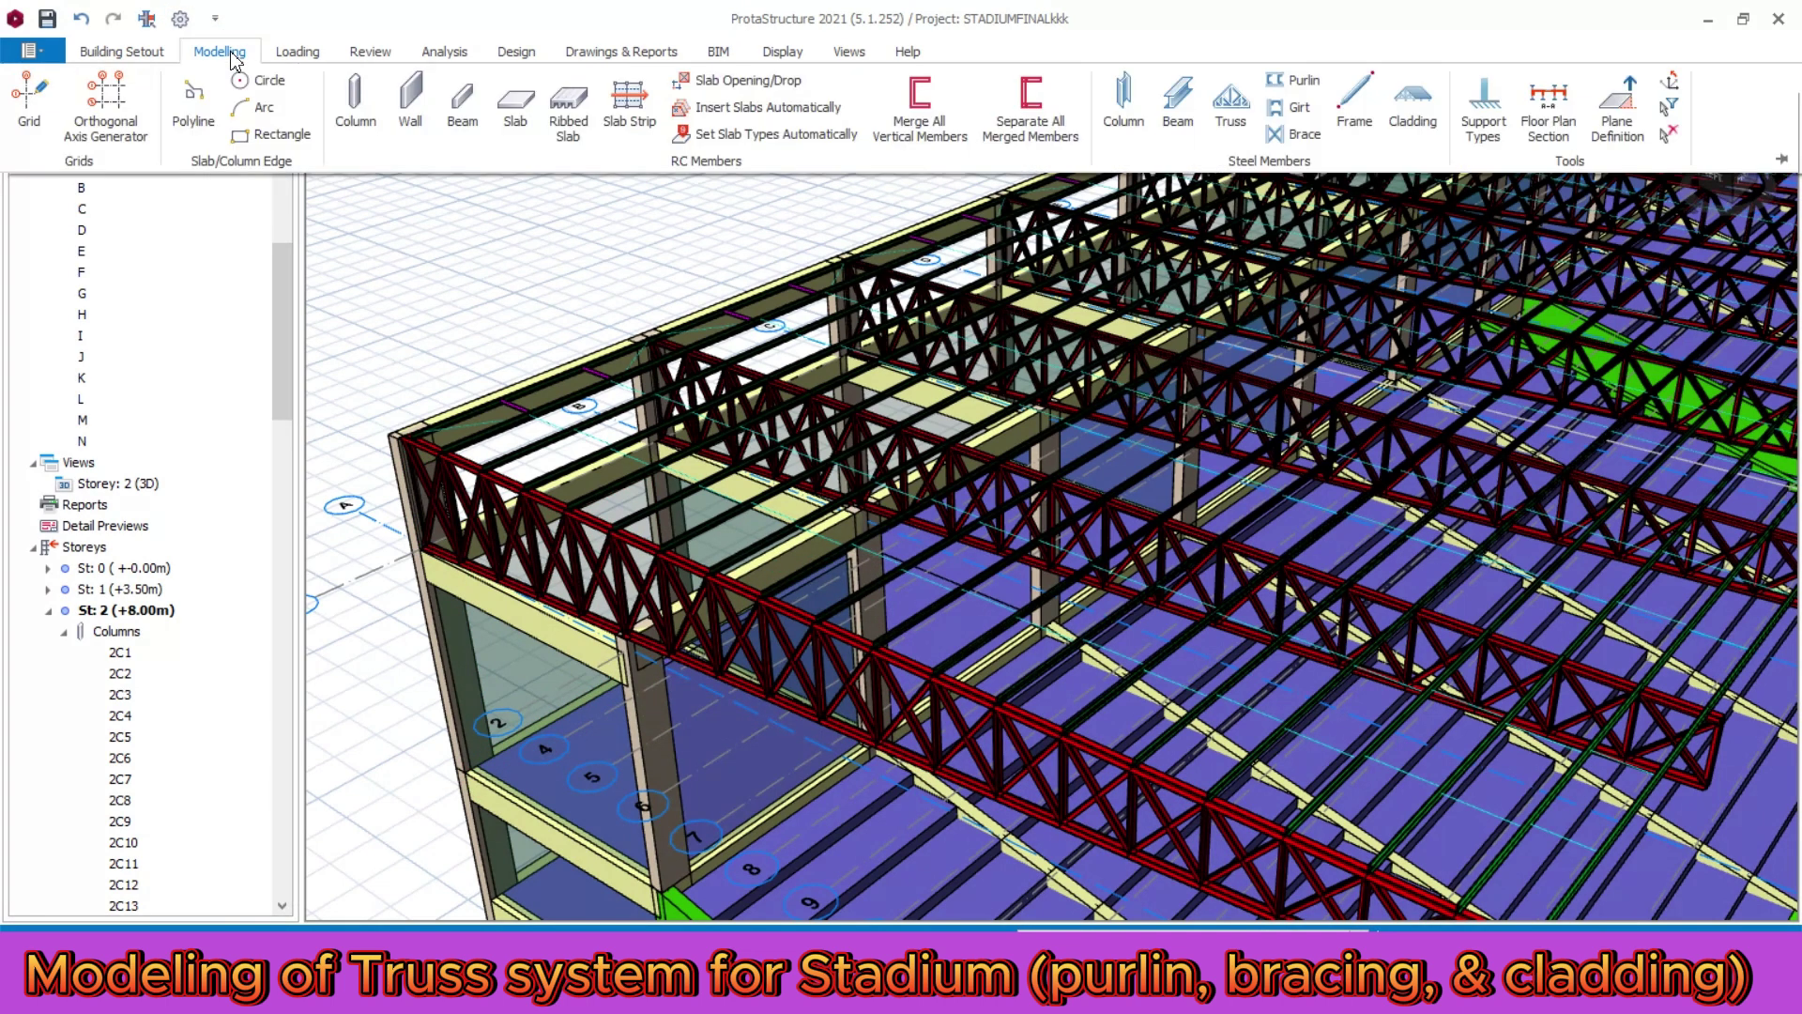
left_click(1303, 141)
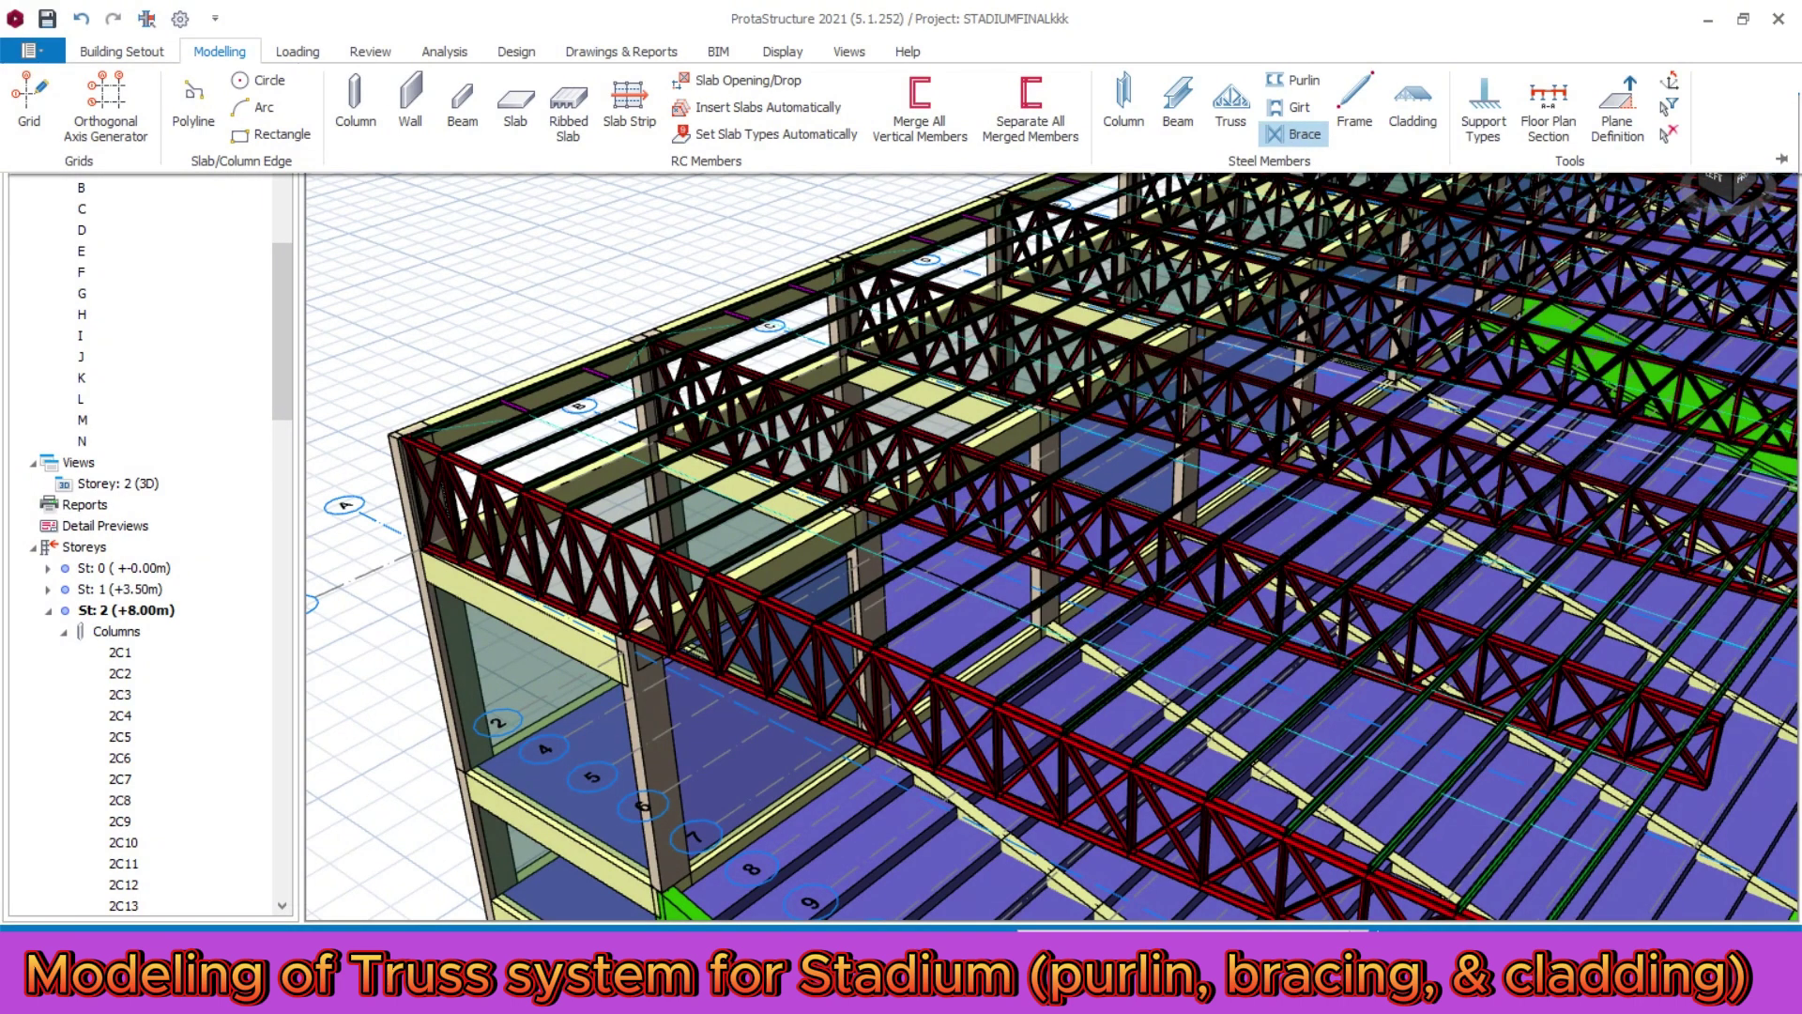
scroll(869, 777, "up", 3)
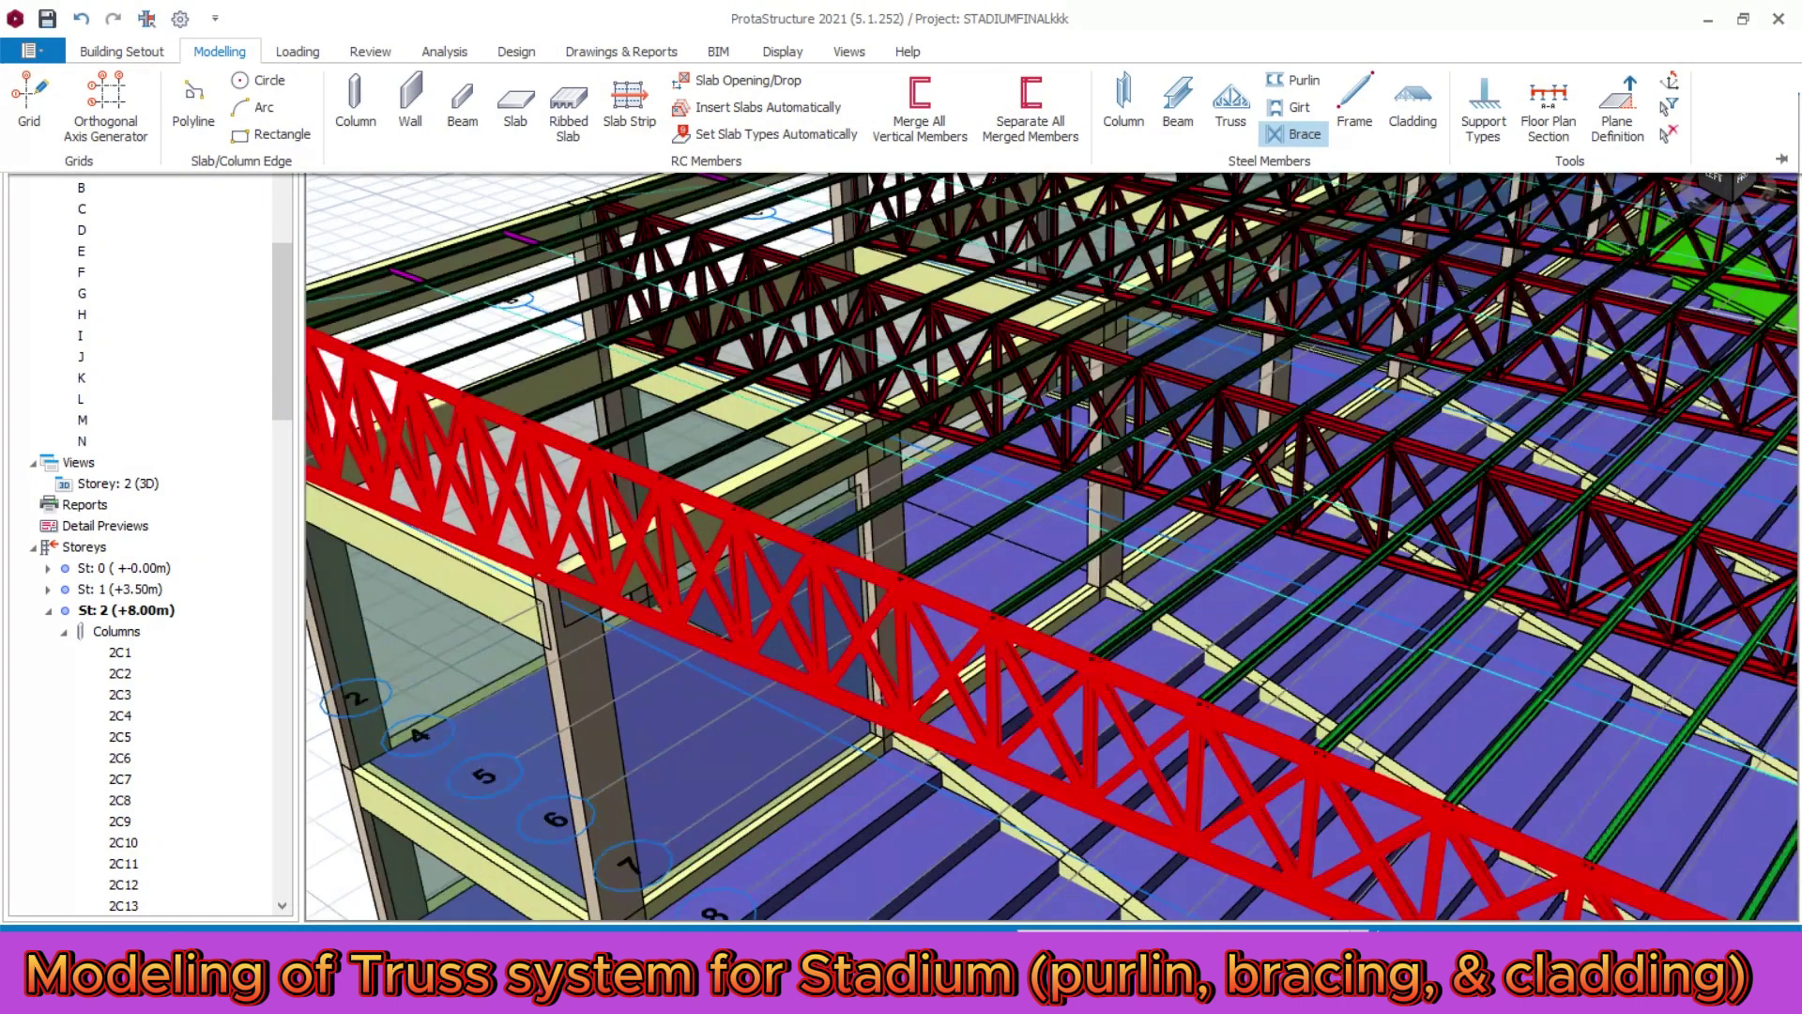
key("Escape")
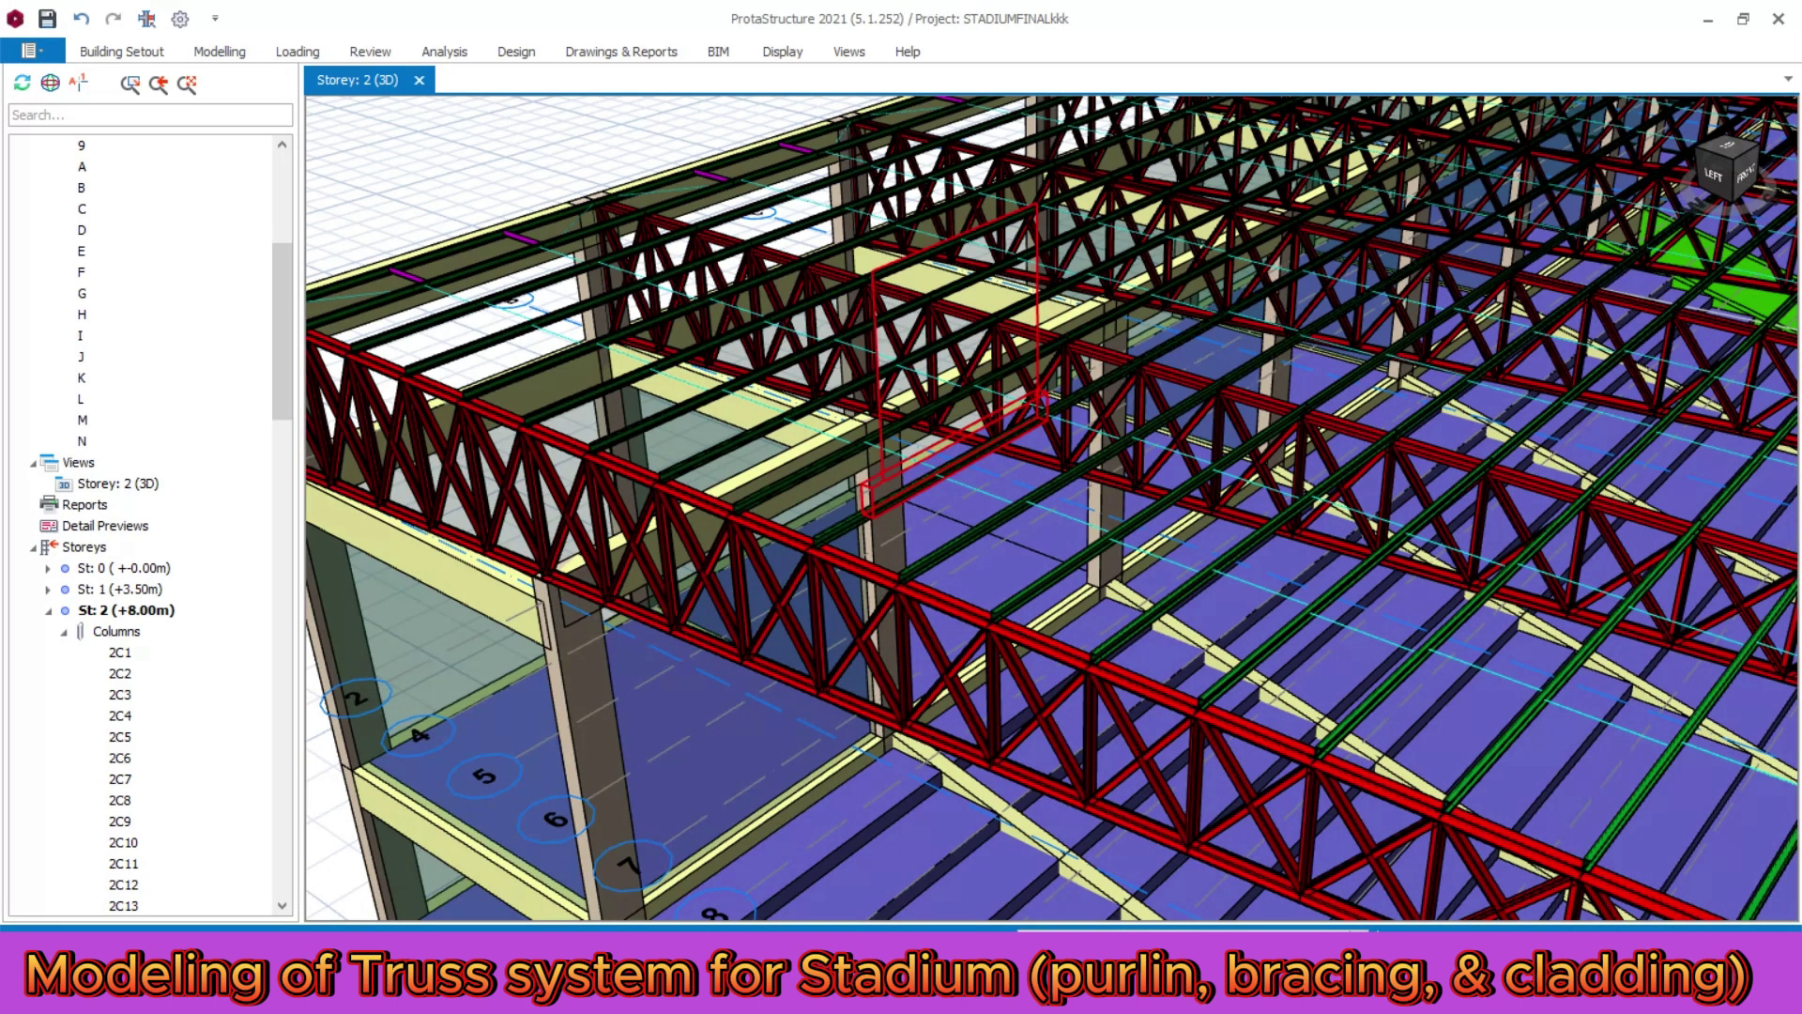
double_click(961, 322)
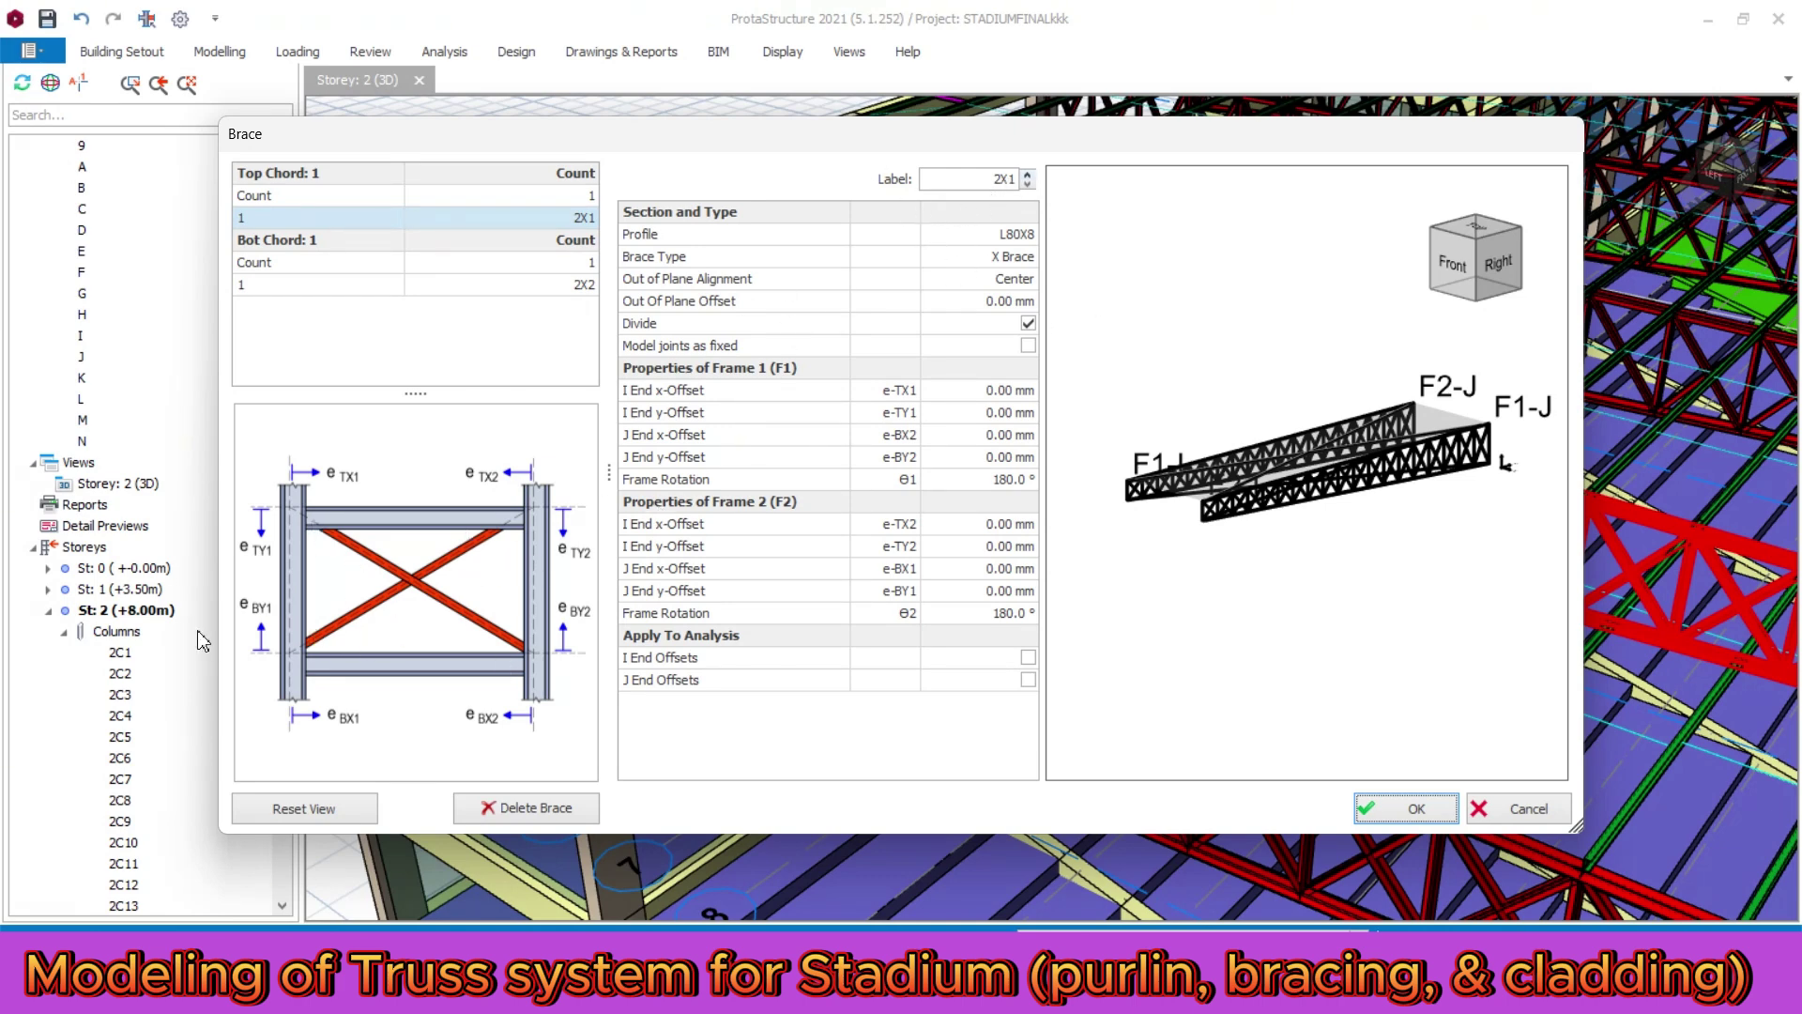
double_click(987, 234)
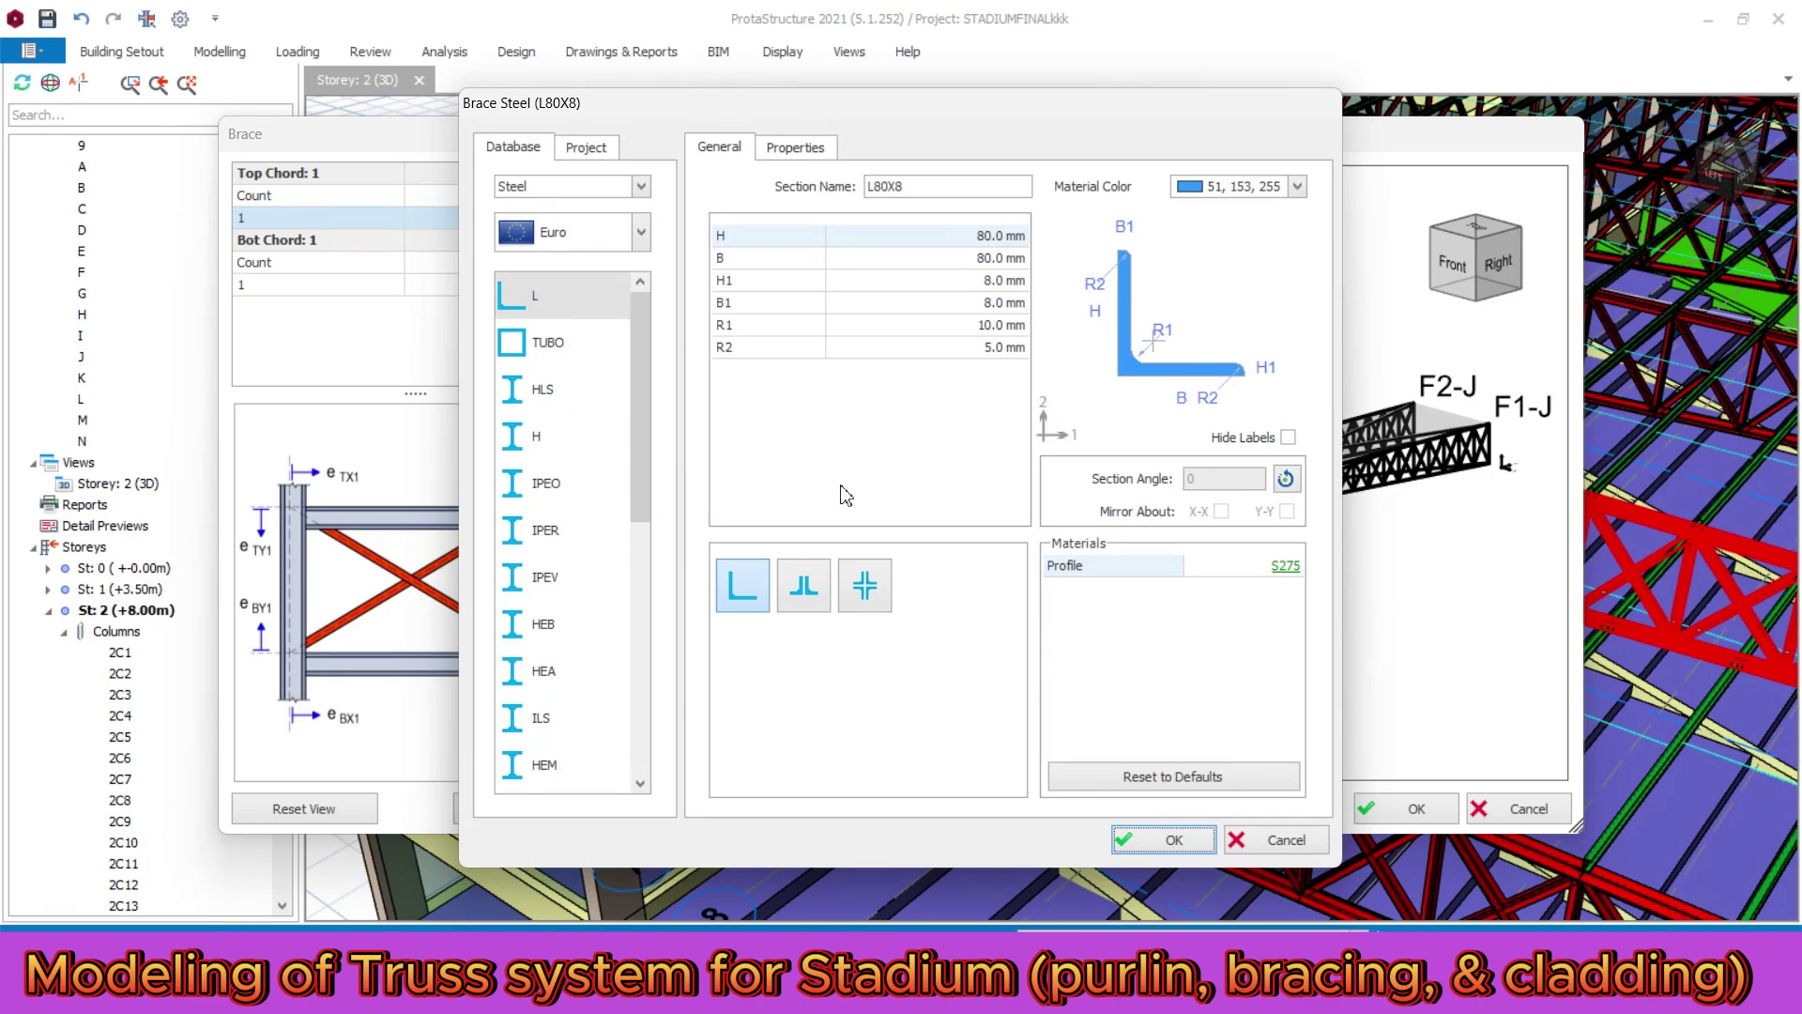
left_click(1168, 839)
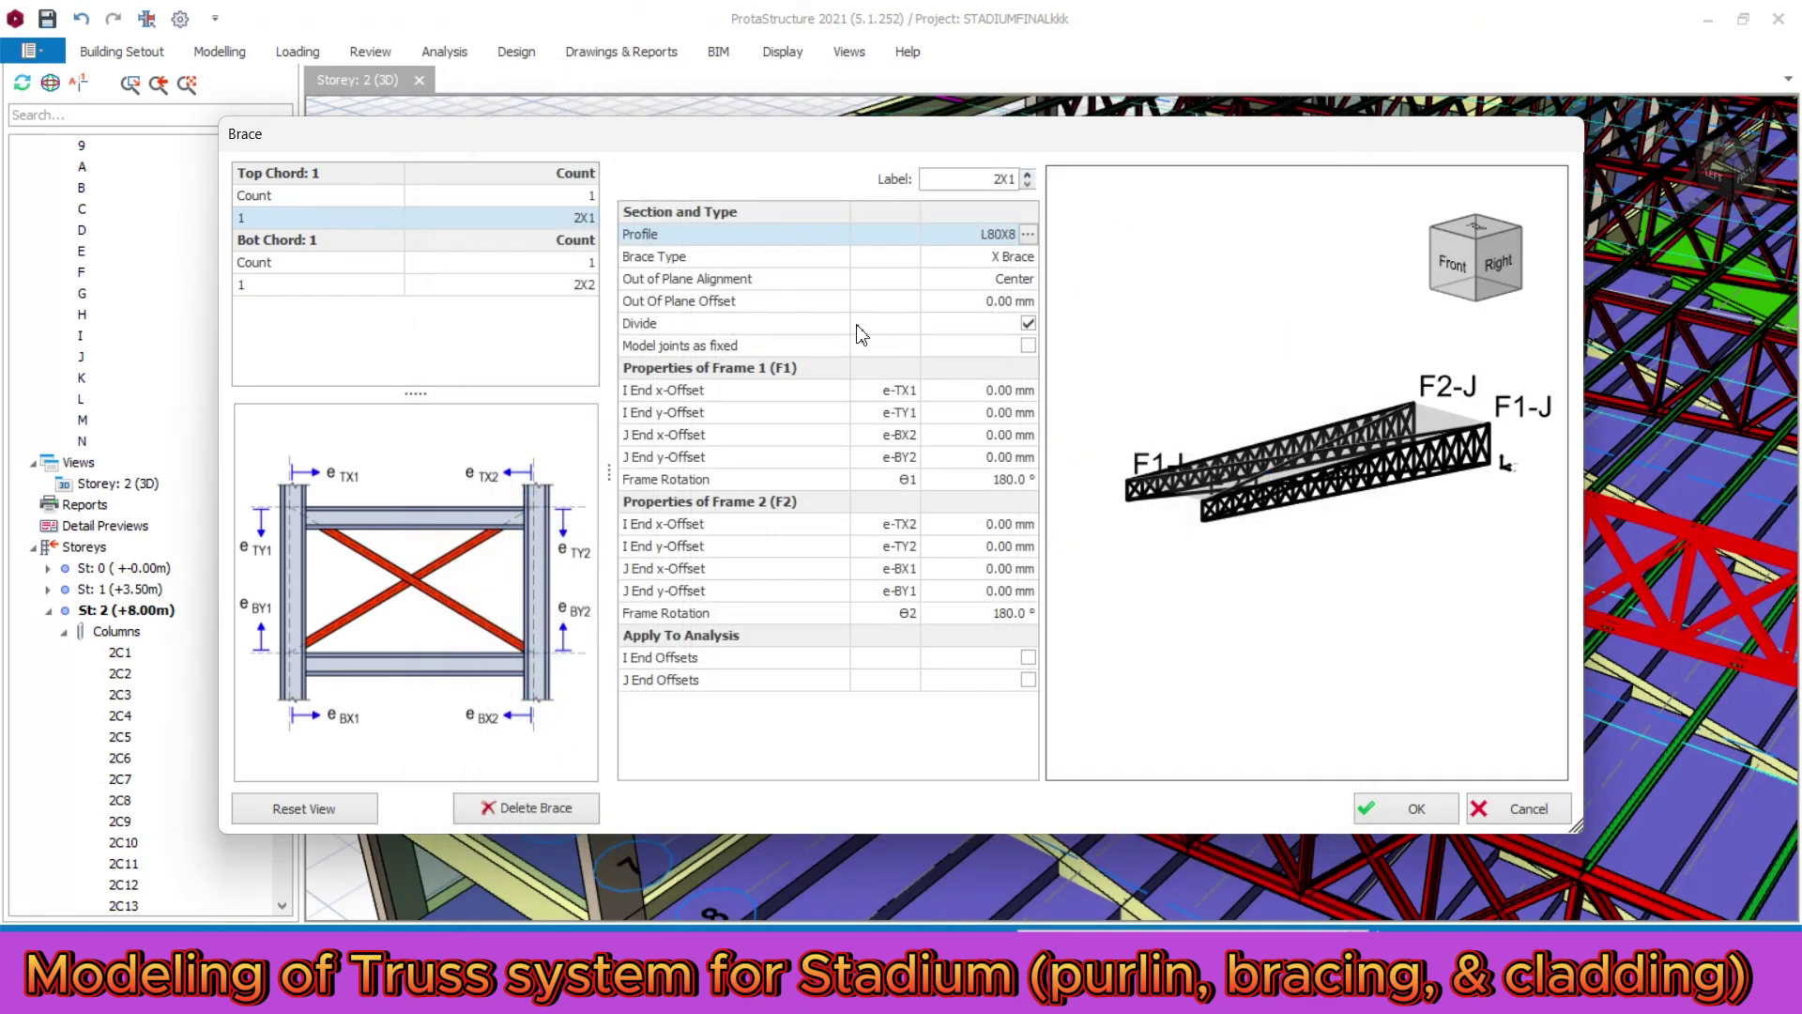
left_click(1394, 804)
- Examine the top-chord and bottom-chord X braces between the first two trusses from several distances
scroll(708, 339, "down", 3)
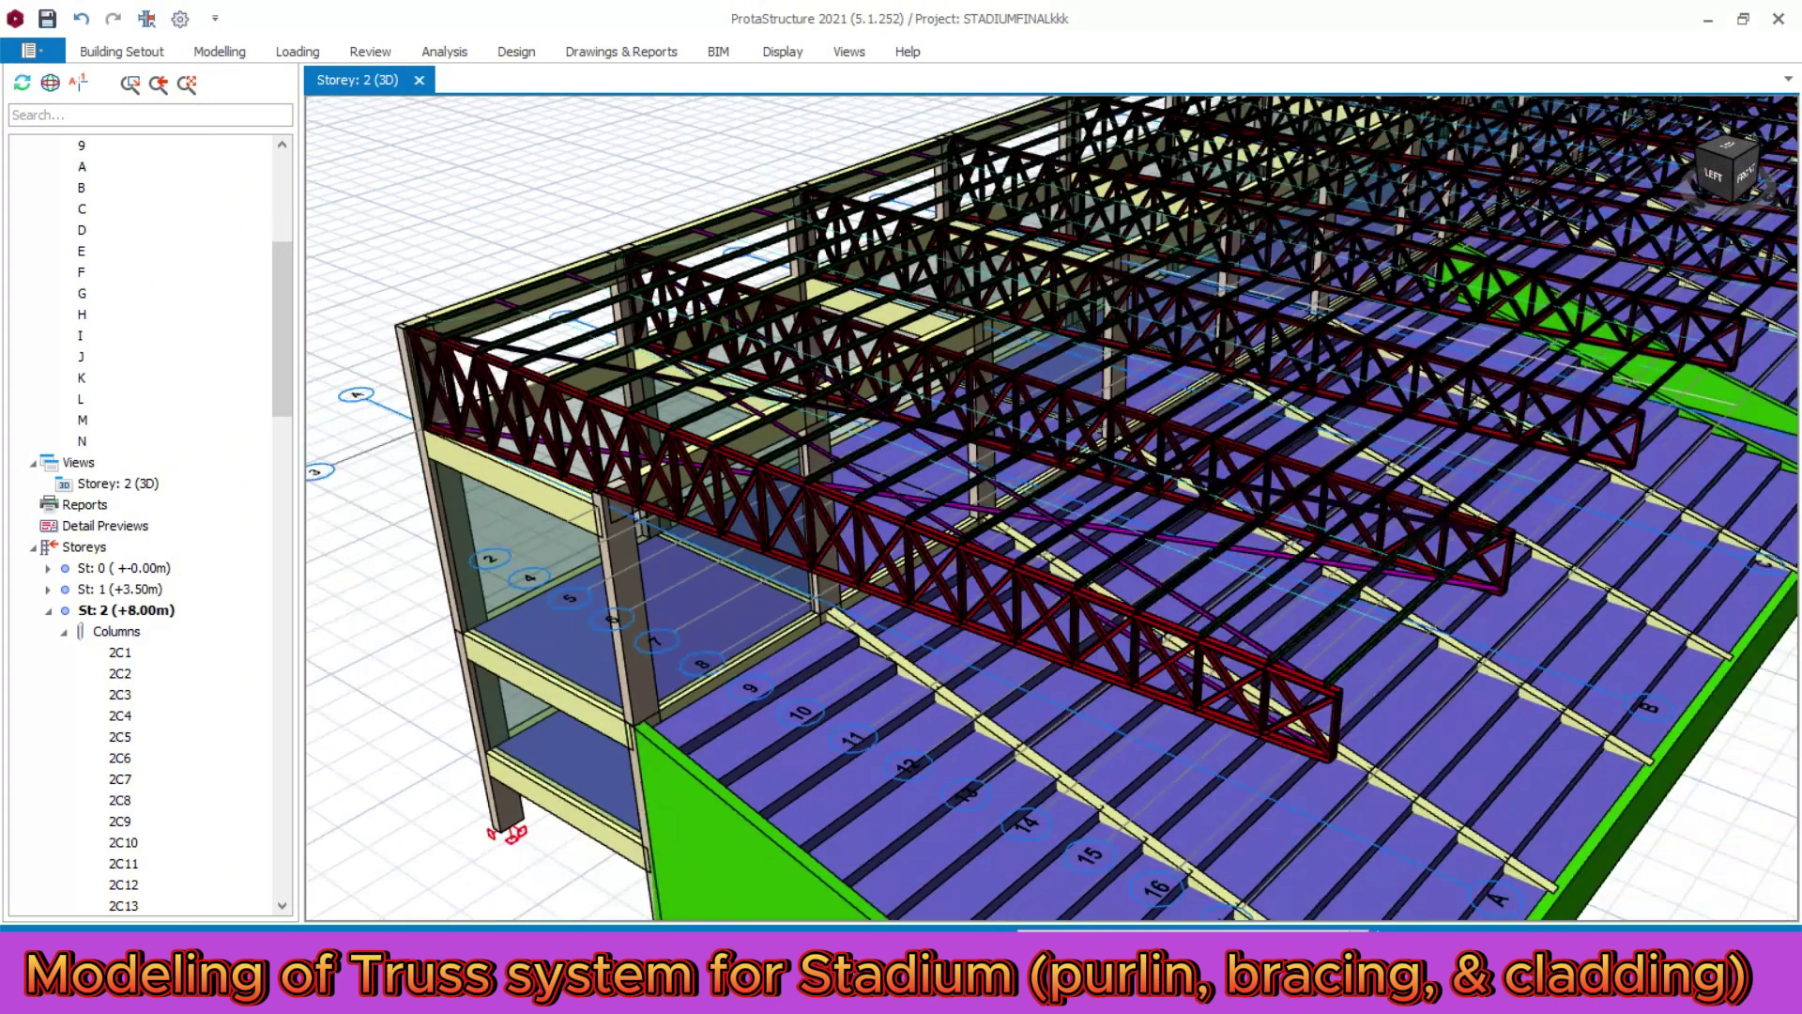
scroll(1380, 652, "up", 3)
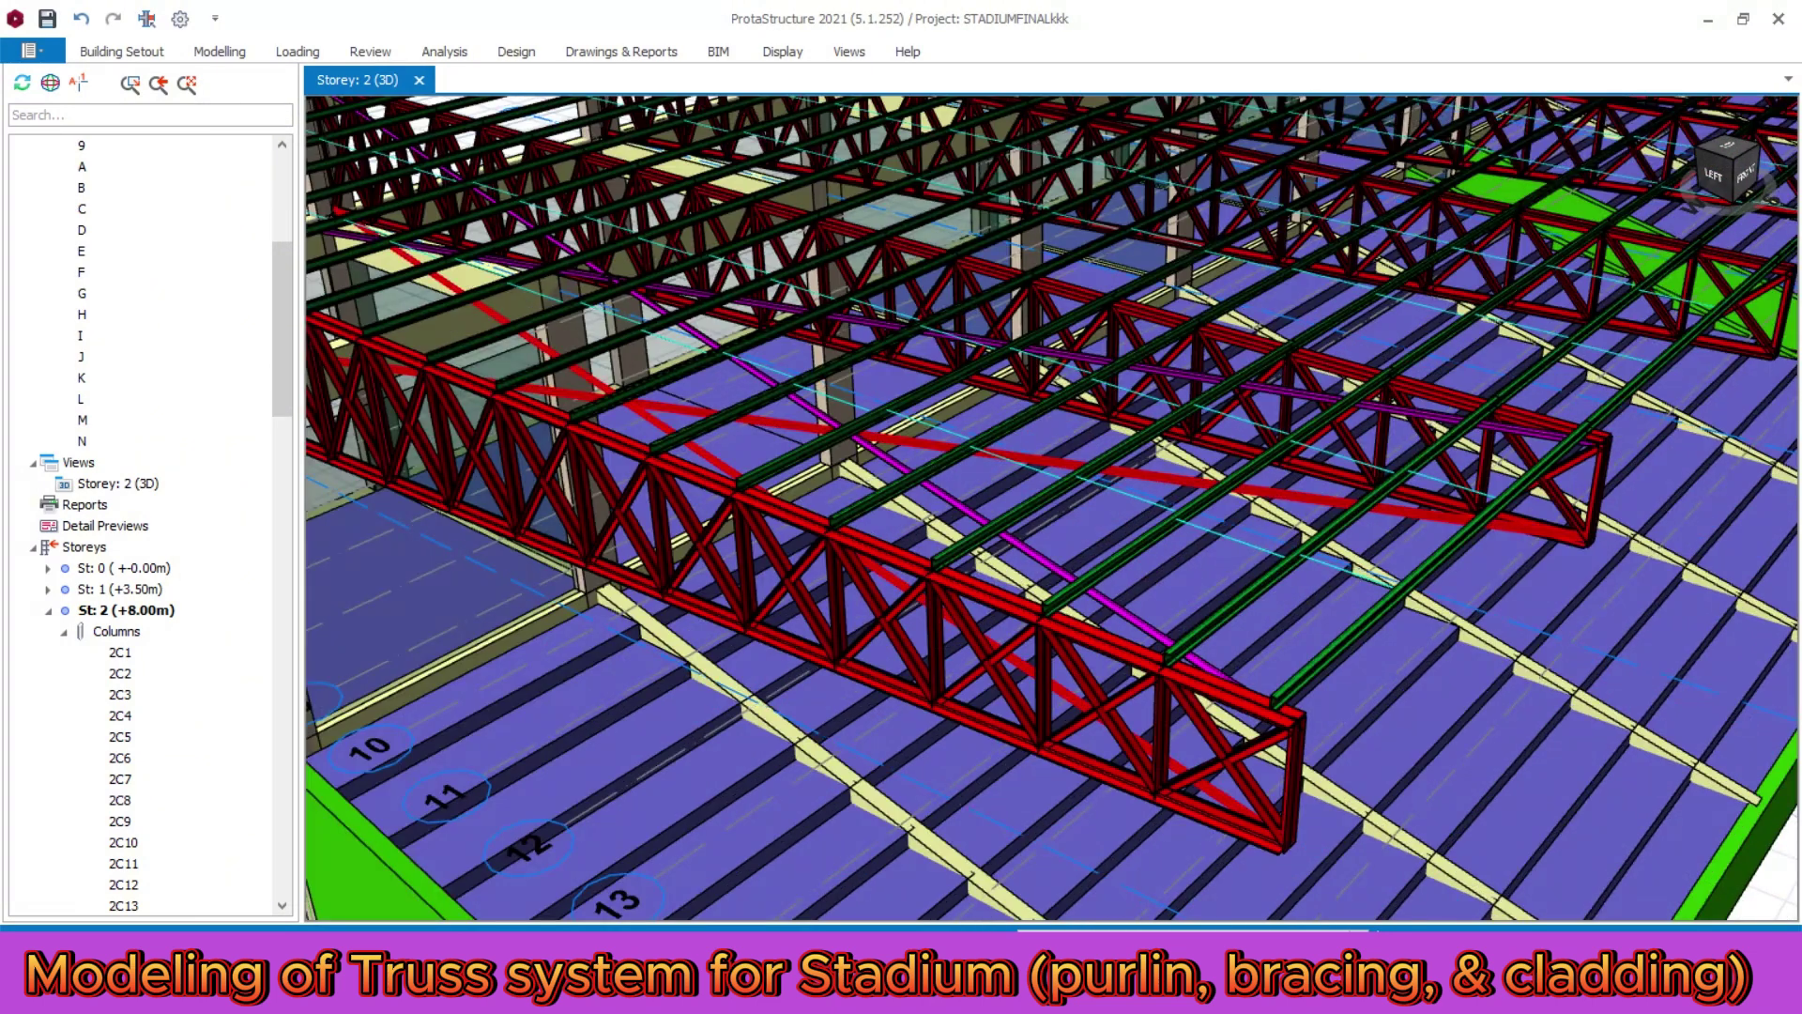
scroll(1042, 451, "down", 3)
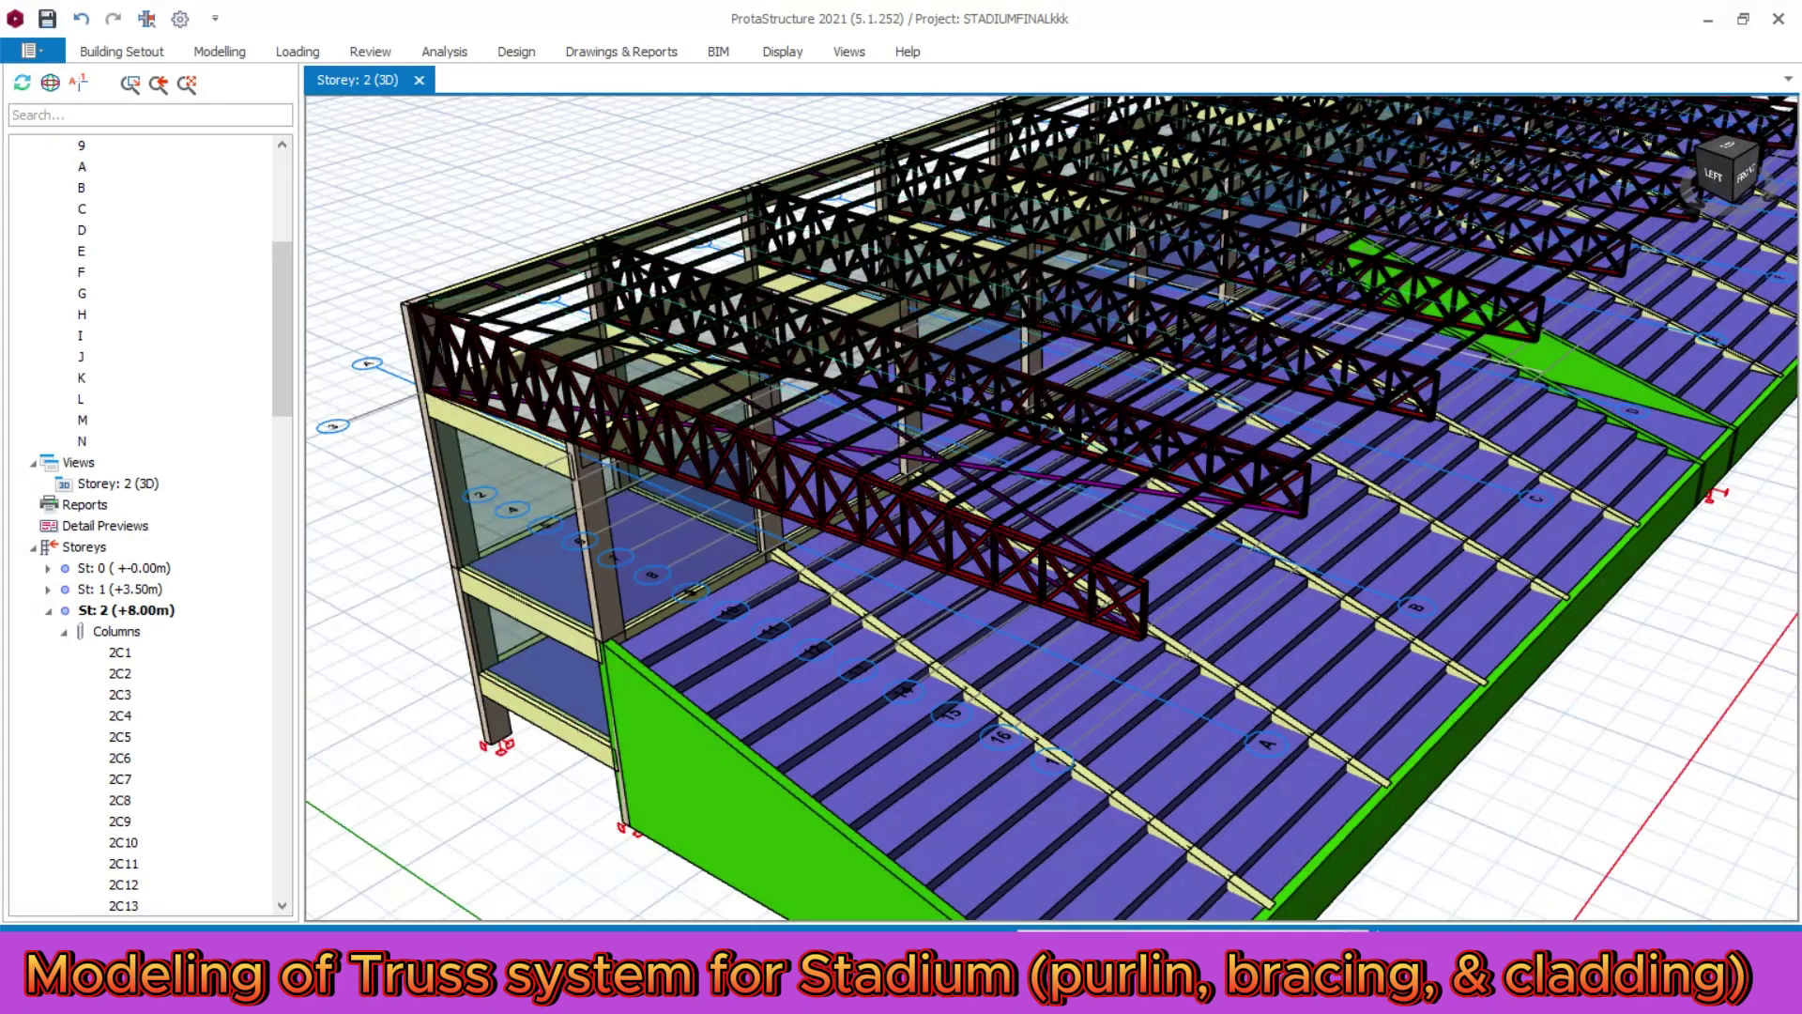
scroll(812, 586, "down", 1)
scroll(1098, 394, "up", 1)
scroll(1051, 507, "up", 2)
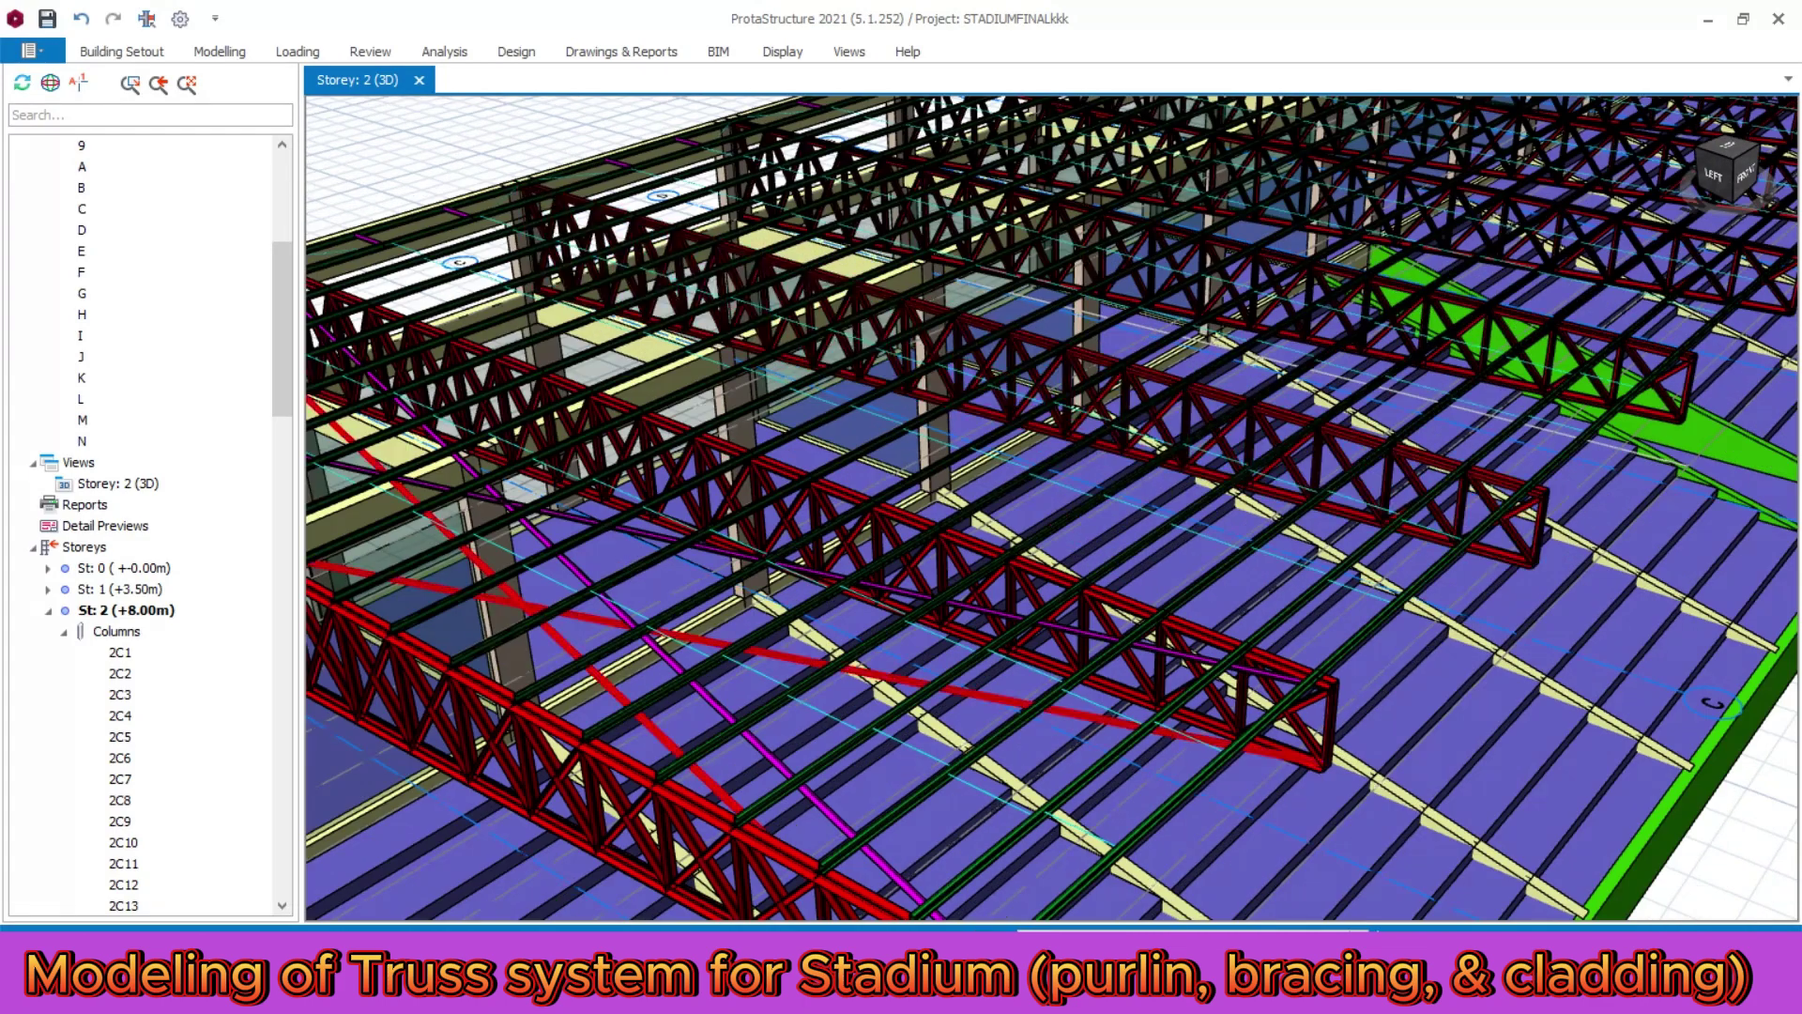
scroll(1051, 506, "down", 3)
scroll(1051, 507, "up", 3)
scroll(1051, 507, "up", 2)
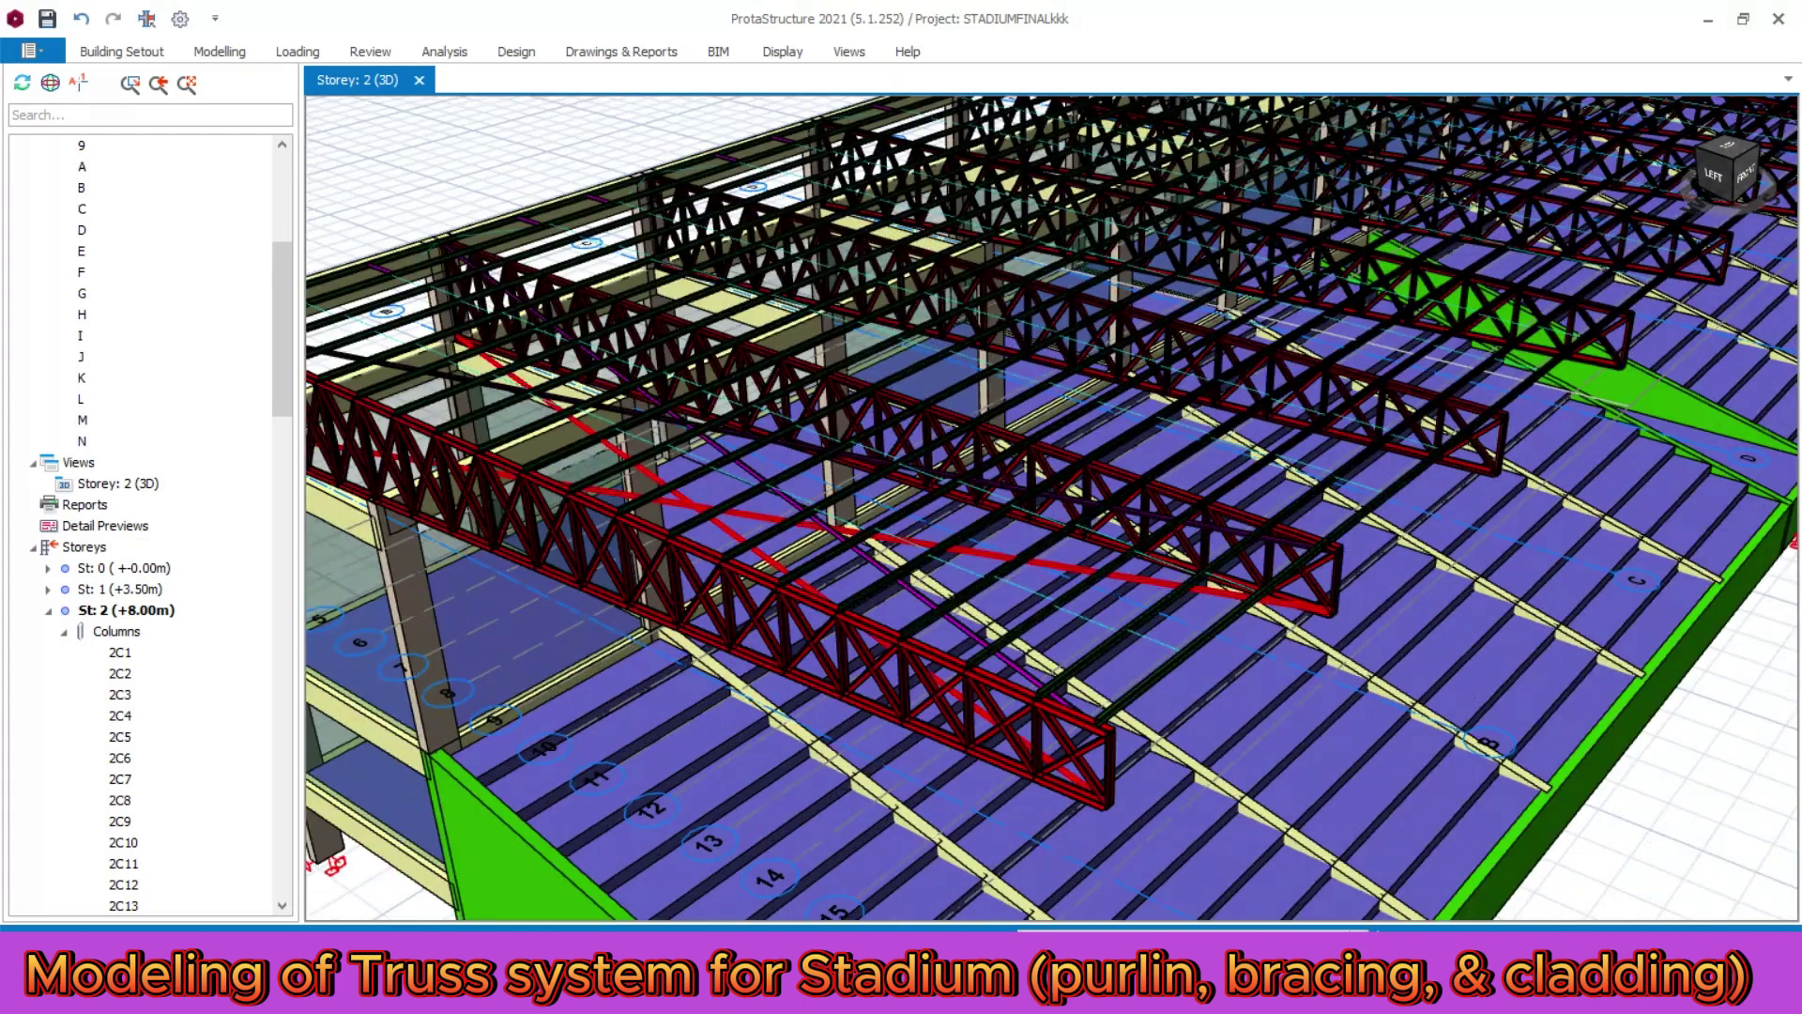
scroll(1052, 506, "down", 3)
scroll(1052, 507, "up", 2)
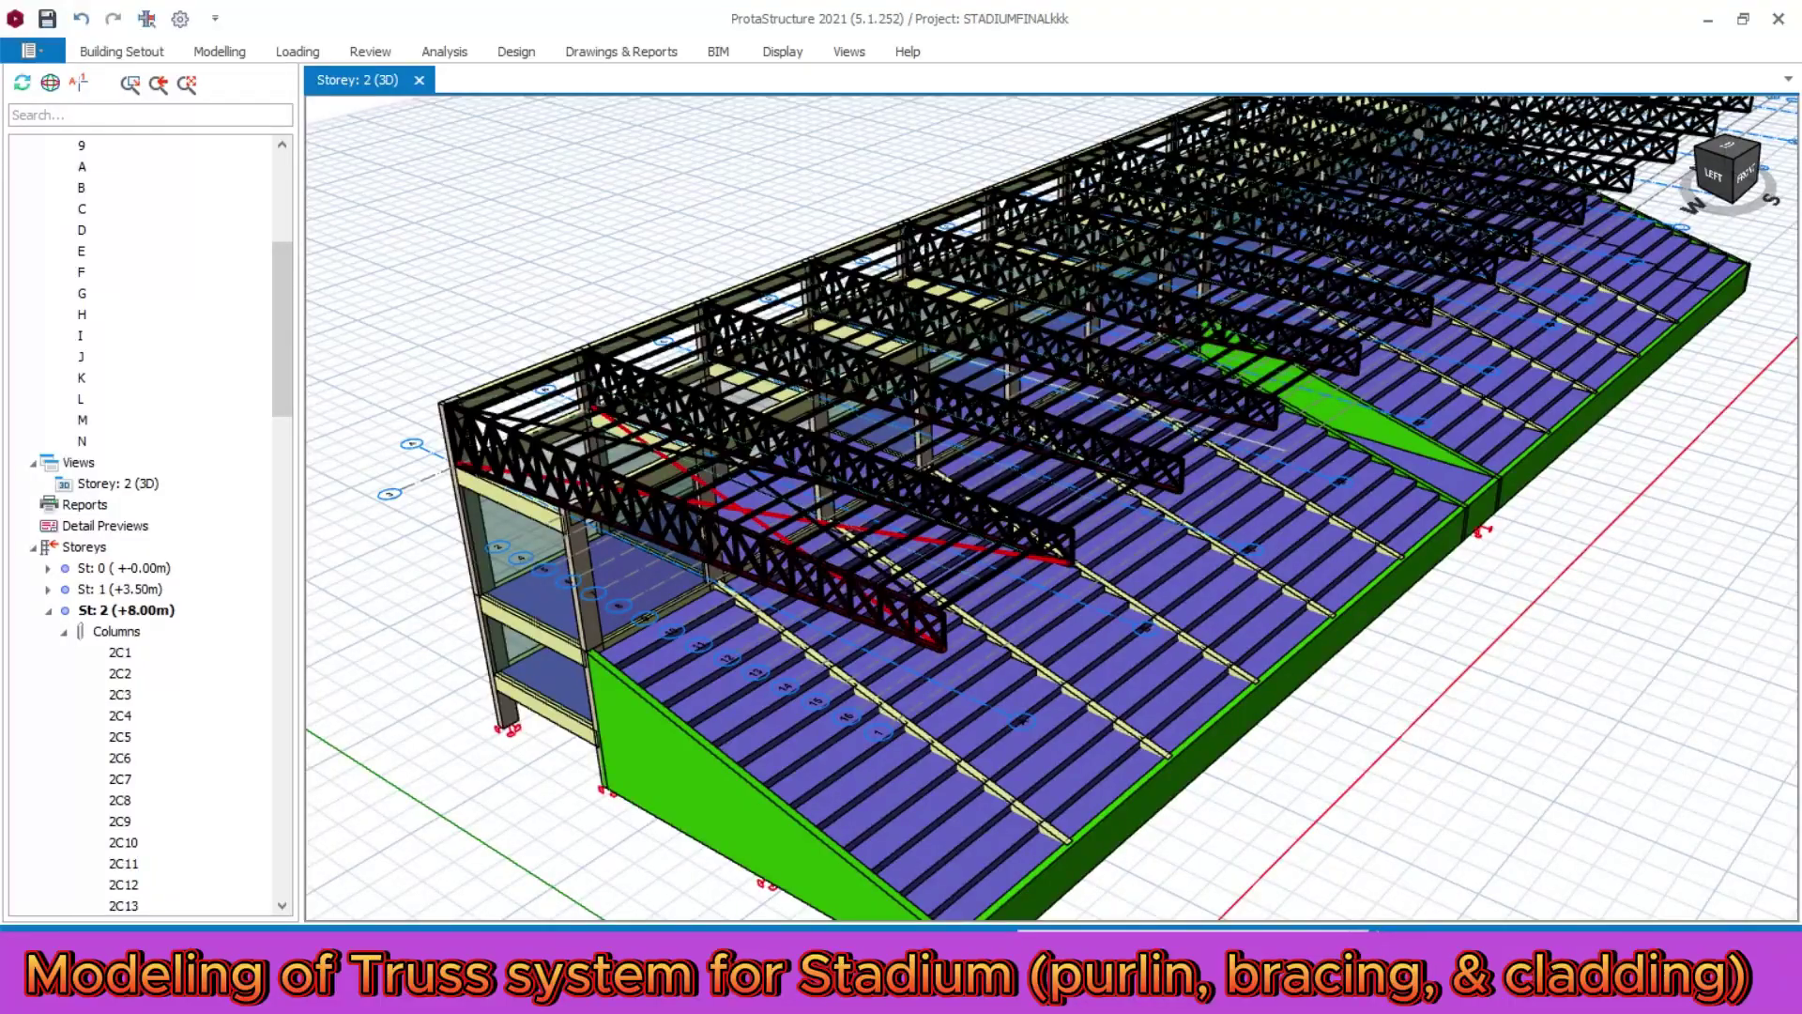
mouse_move(1720, 177)
left_mouse_down()
mouse_move(1684, 192)
mouse_move(1715, 174)
left_mouse_up()
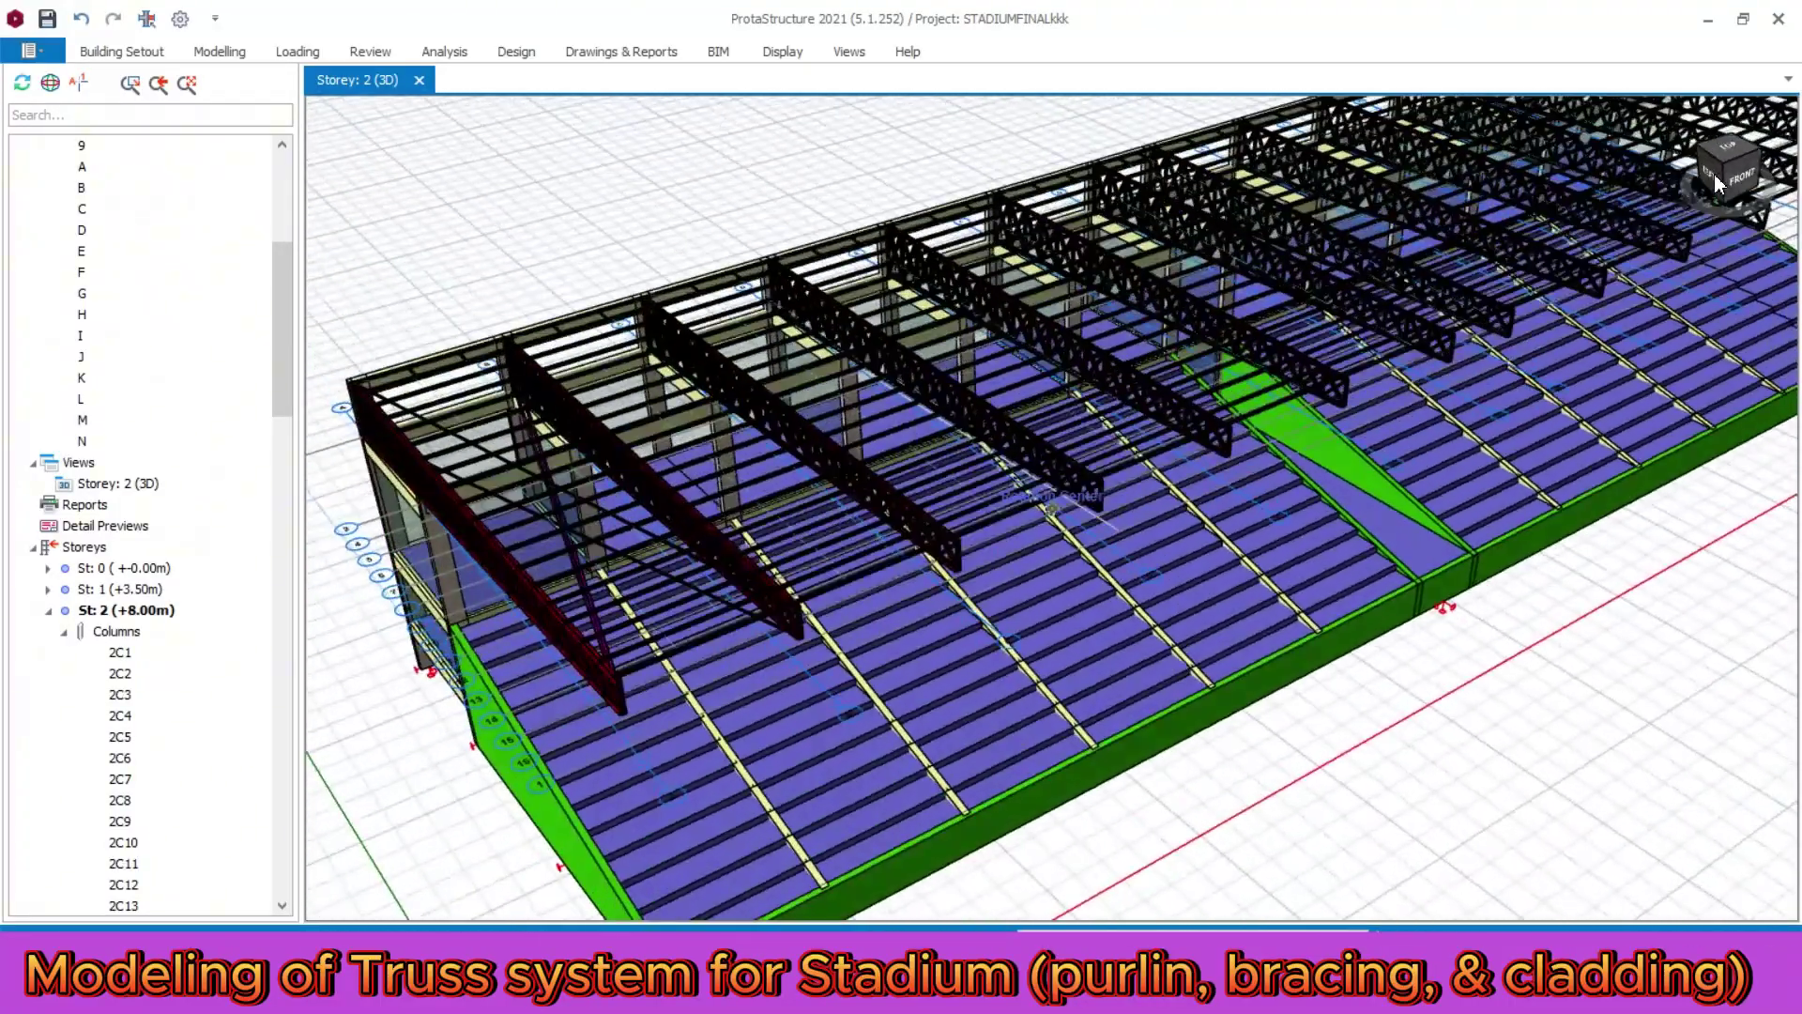
scroll(629, 610, "up", 3)
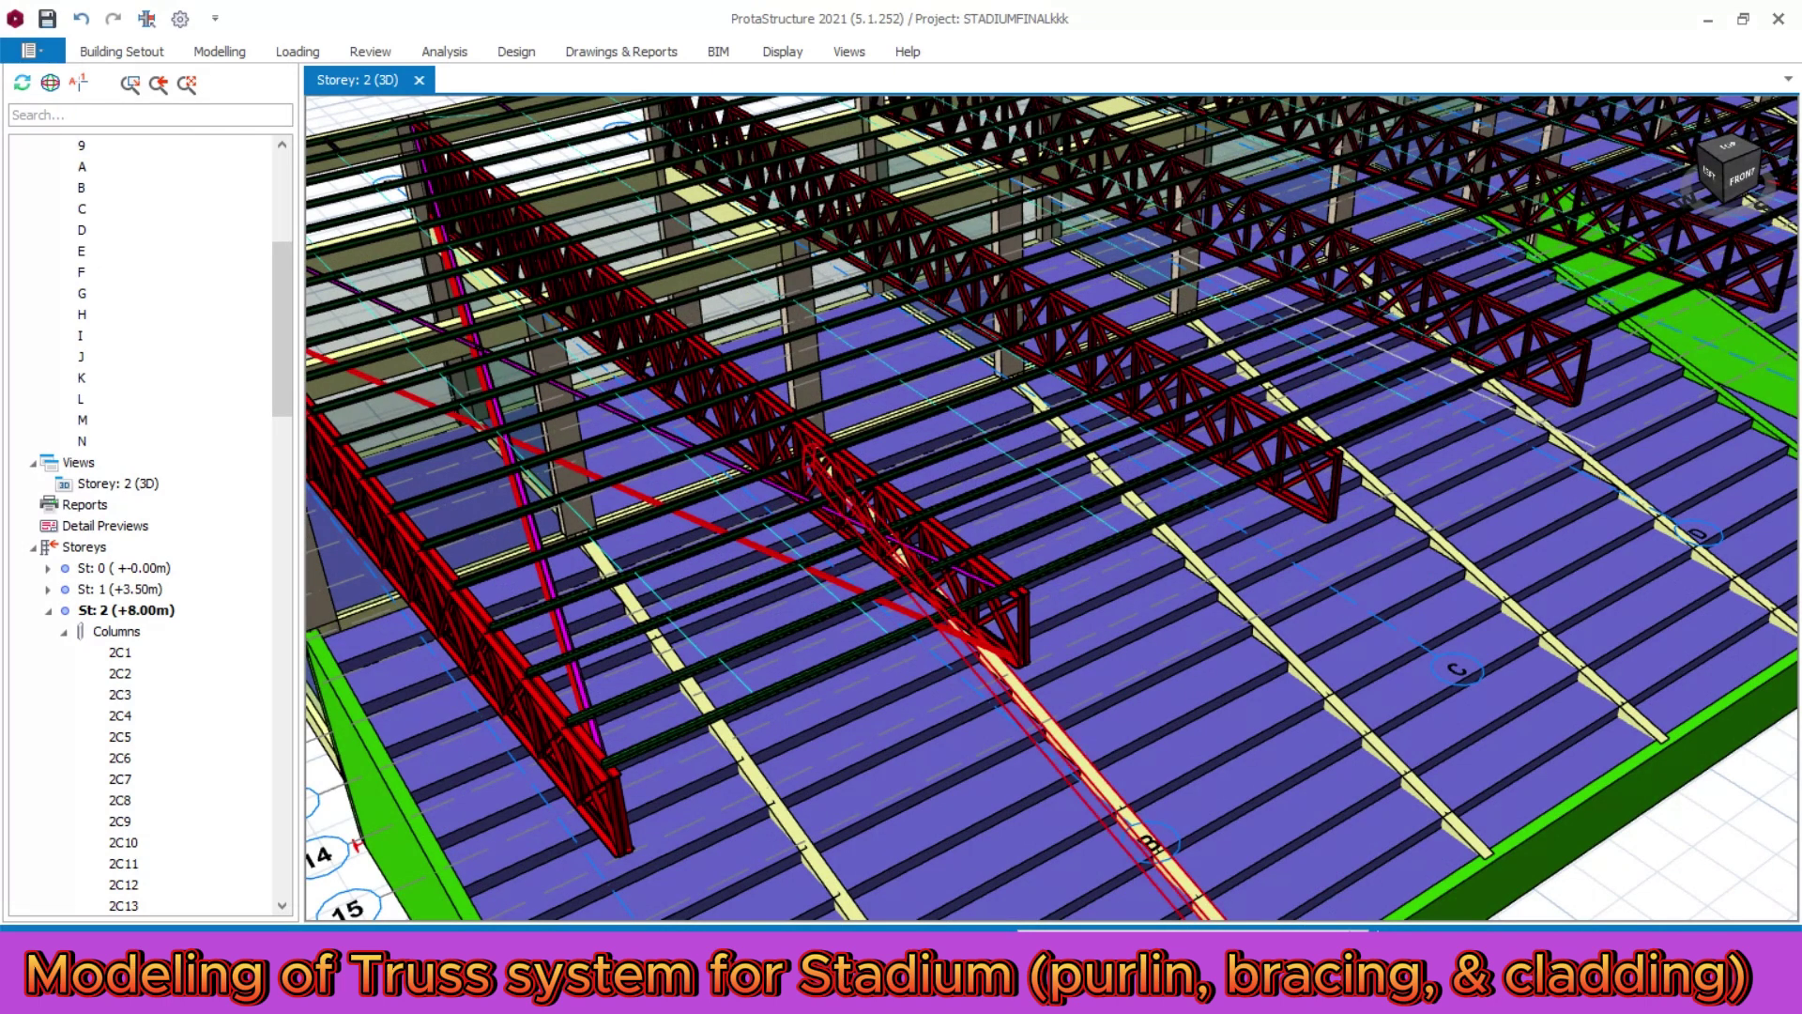
scroll(591, 451, "down", 5)
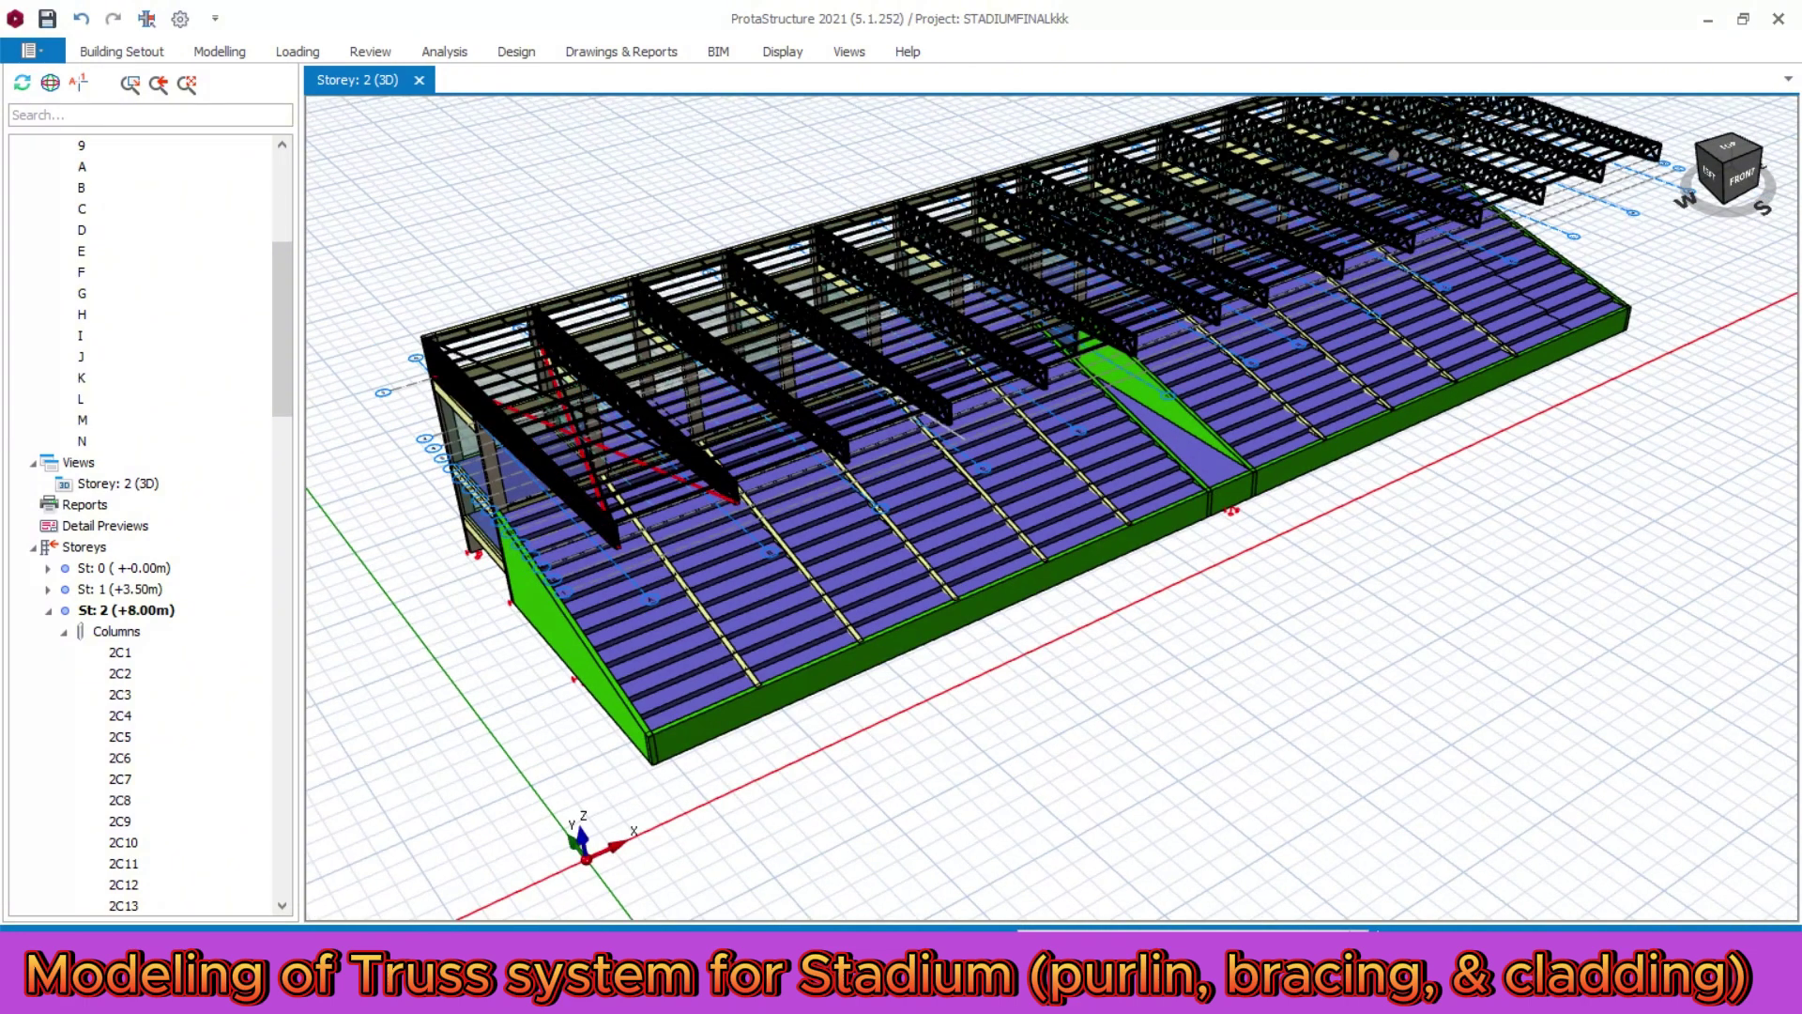
scroll(591, 451, "up", 3)
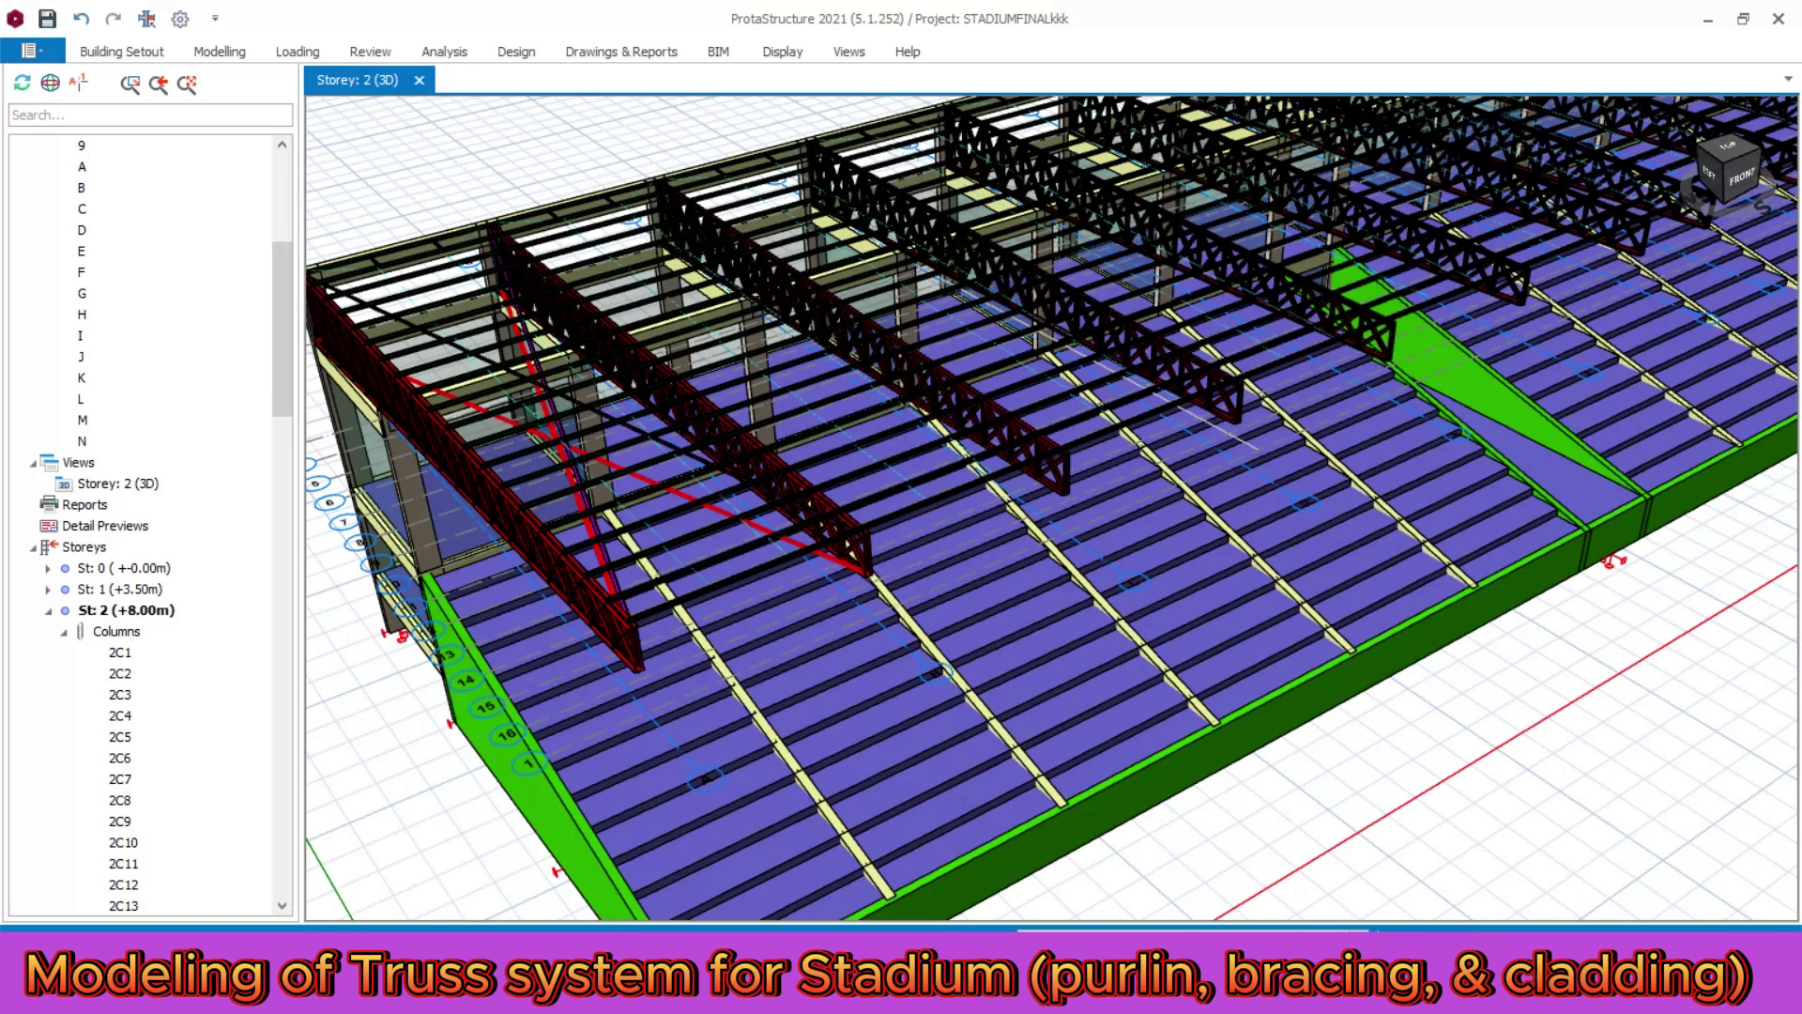
scroll(610, 530, "down", 3)
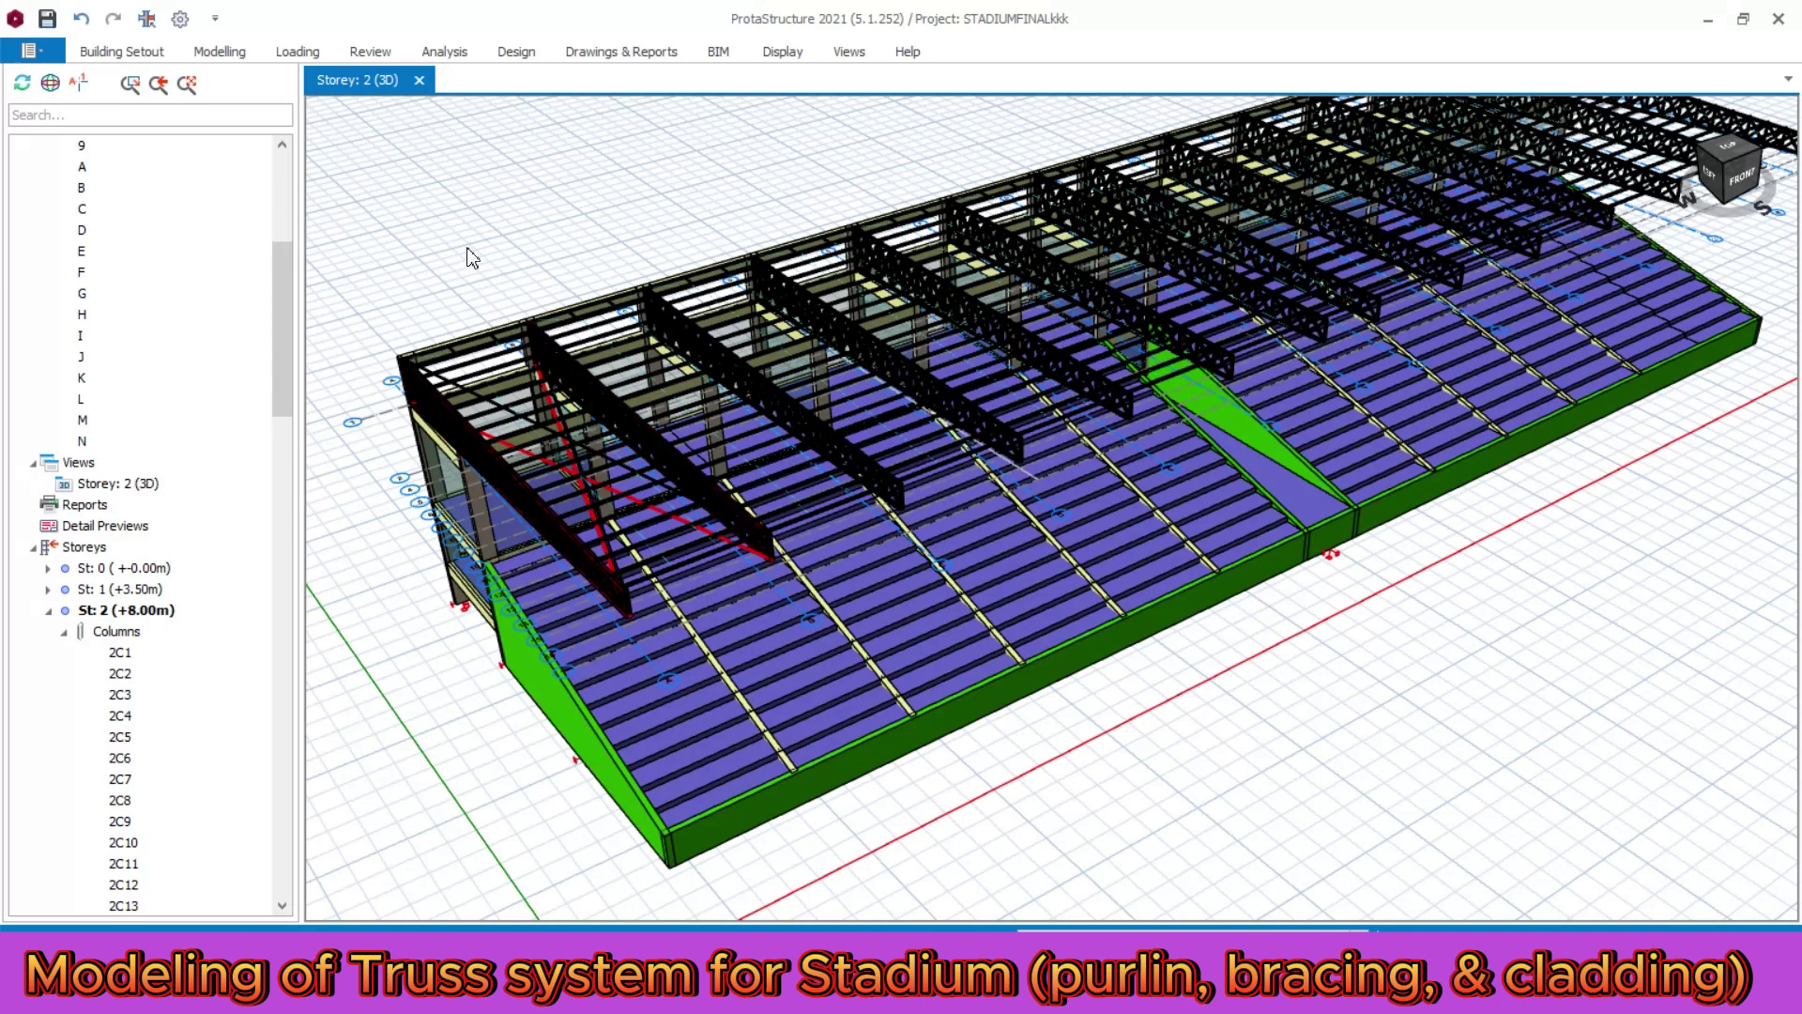
- Insert cladding over the full set of roof purlins from the first truss to the last, accepting the default panel geometry
left_click(223, 53)
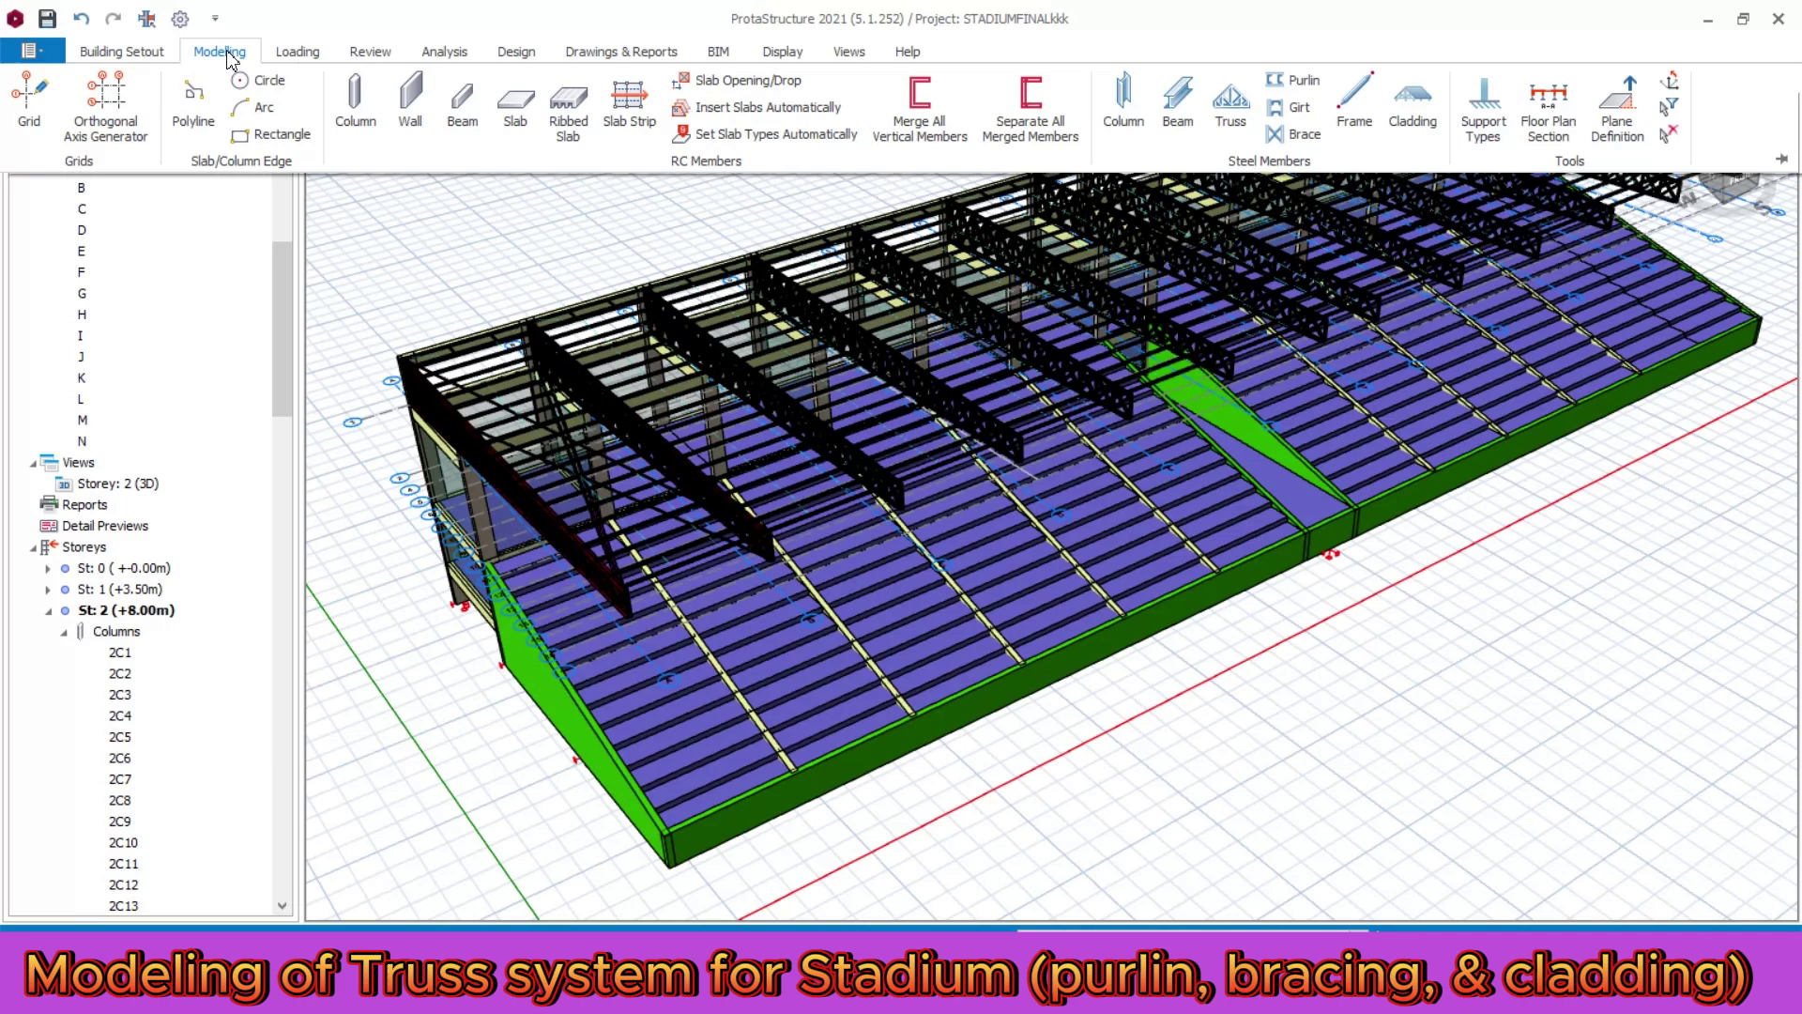
left_click(1416, 105)
scroll(528, 409, "up", 2)
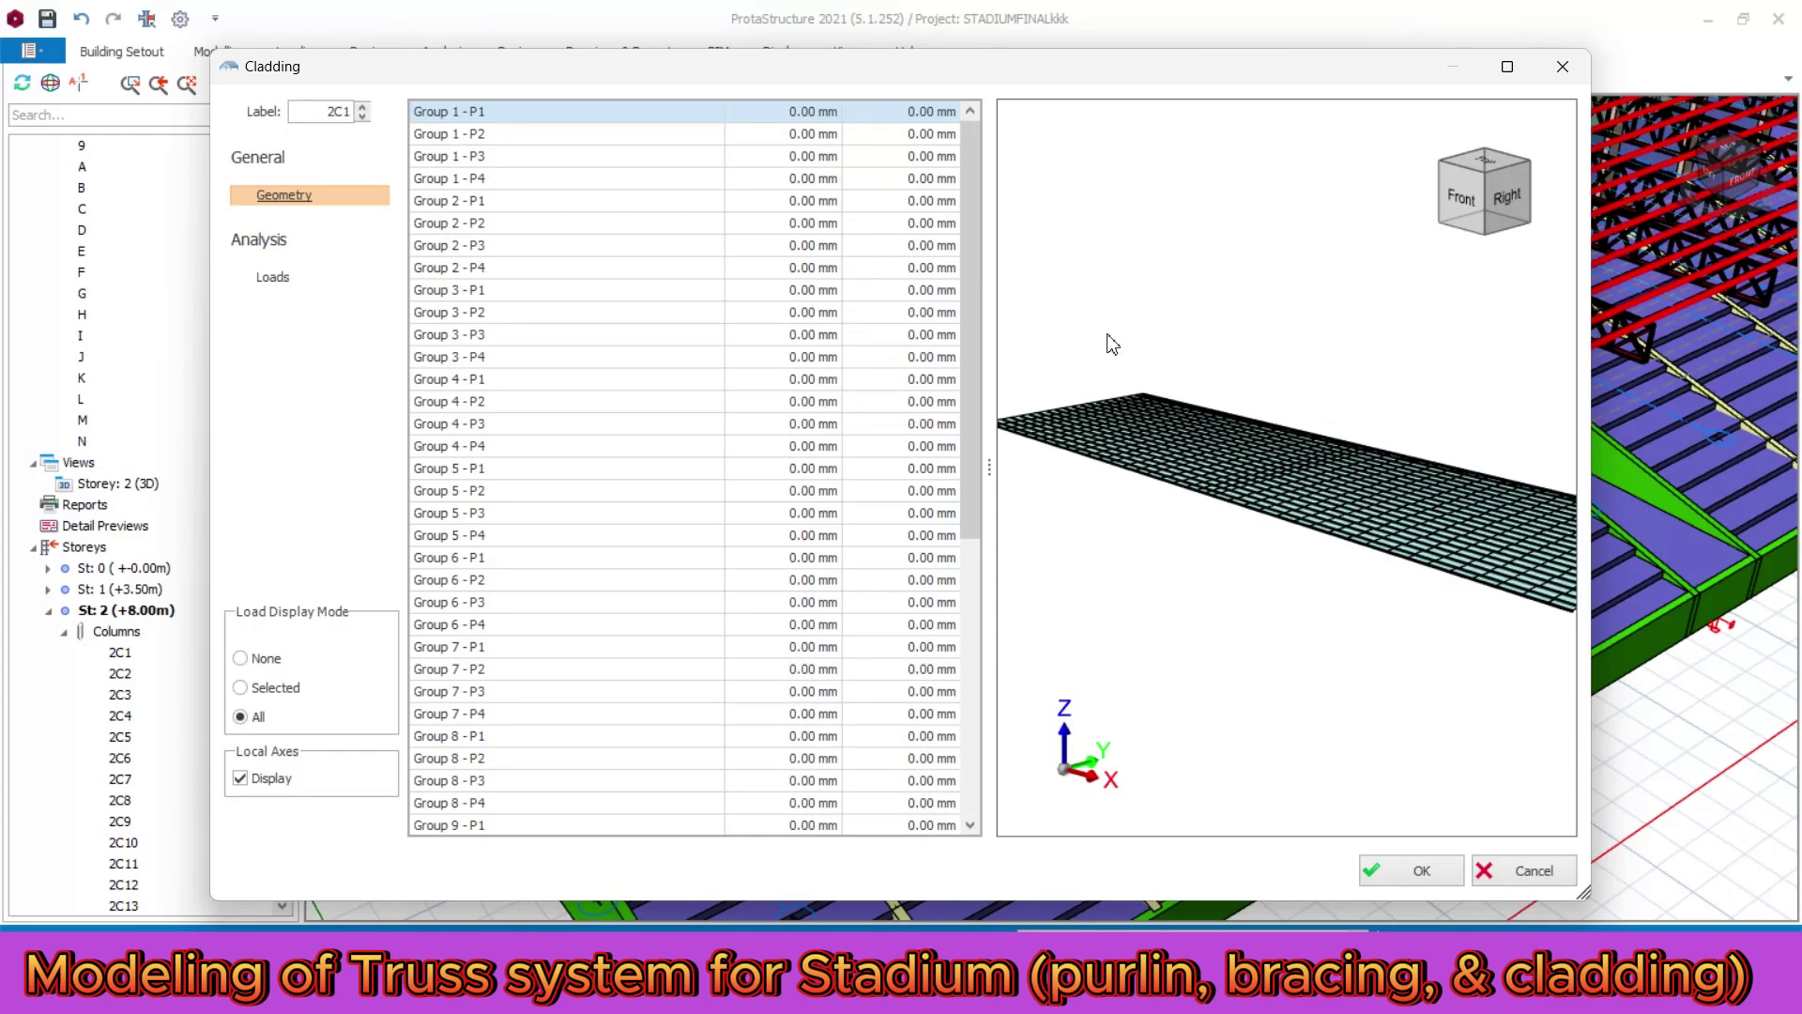
left_click(1404, 872)
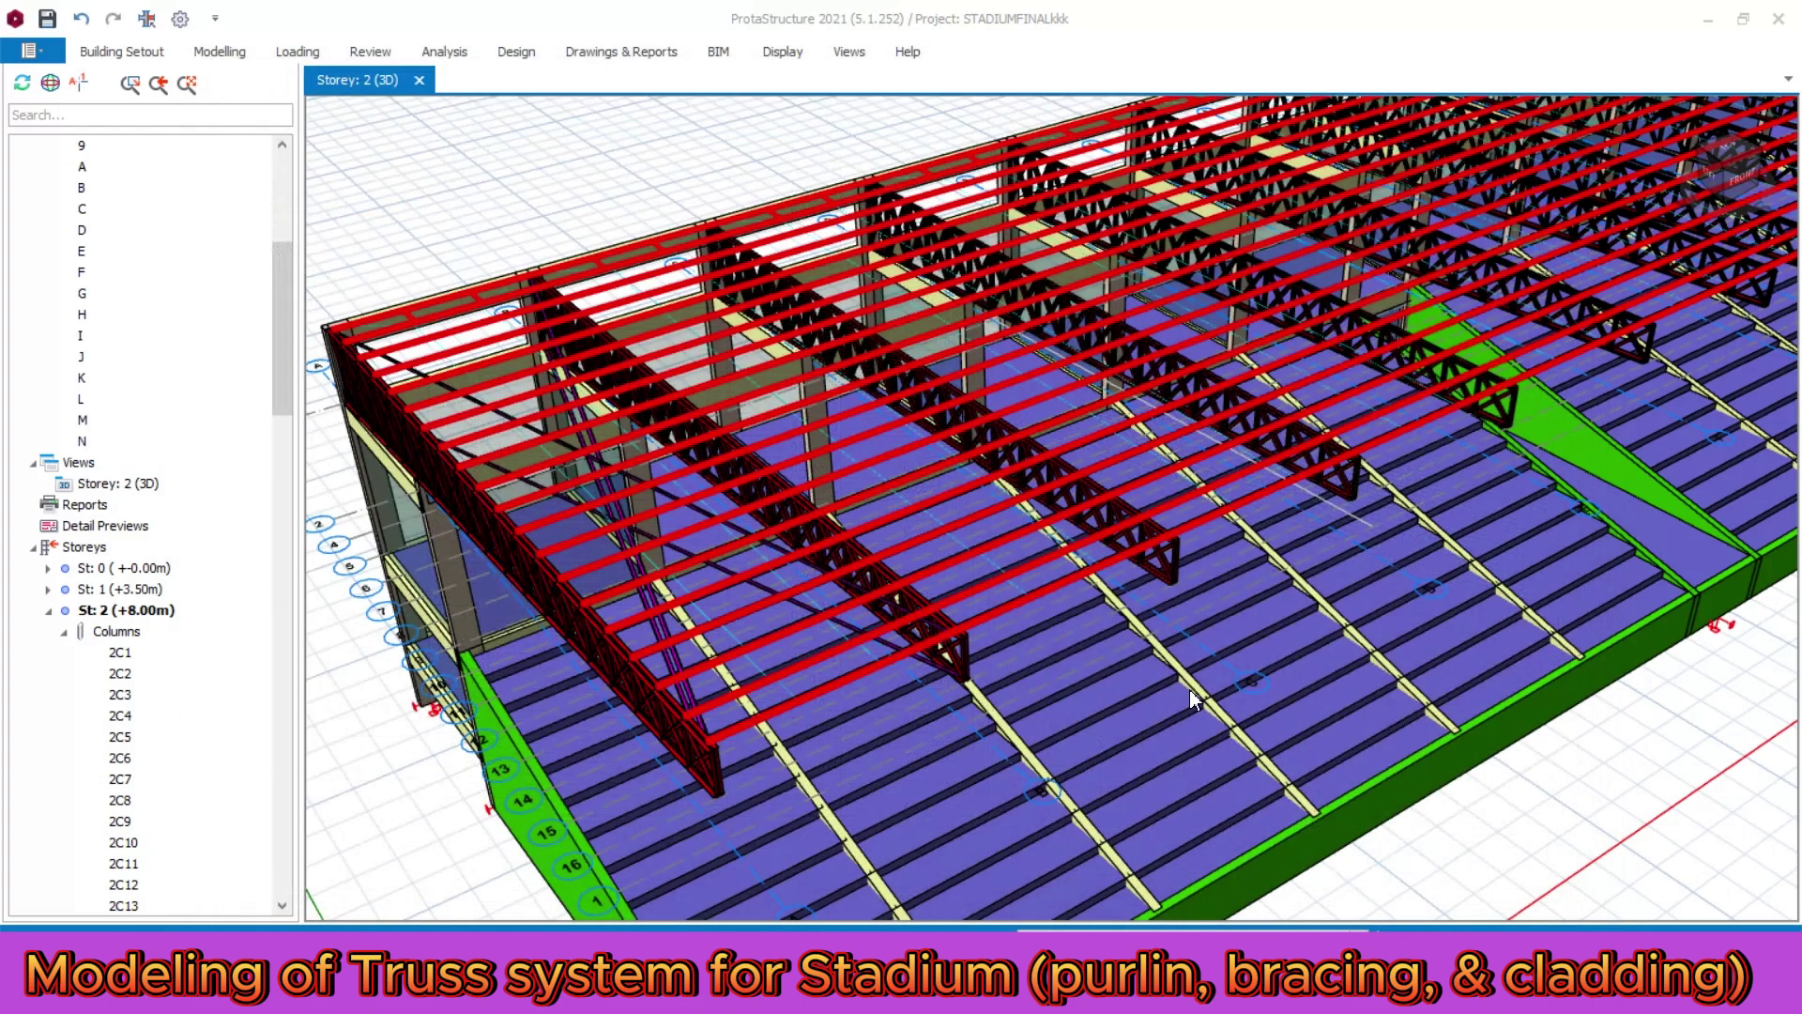